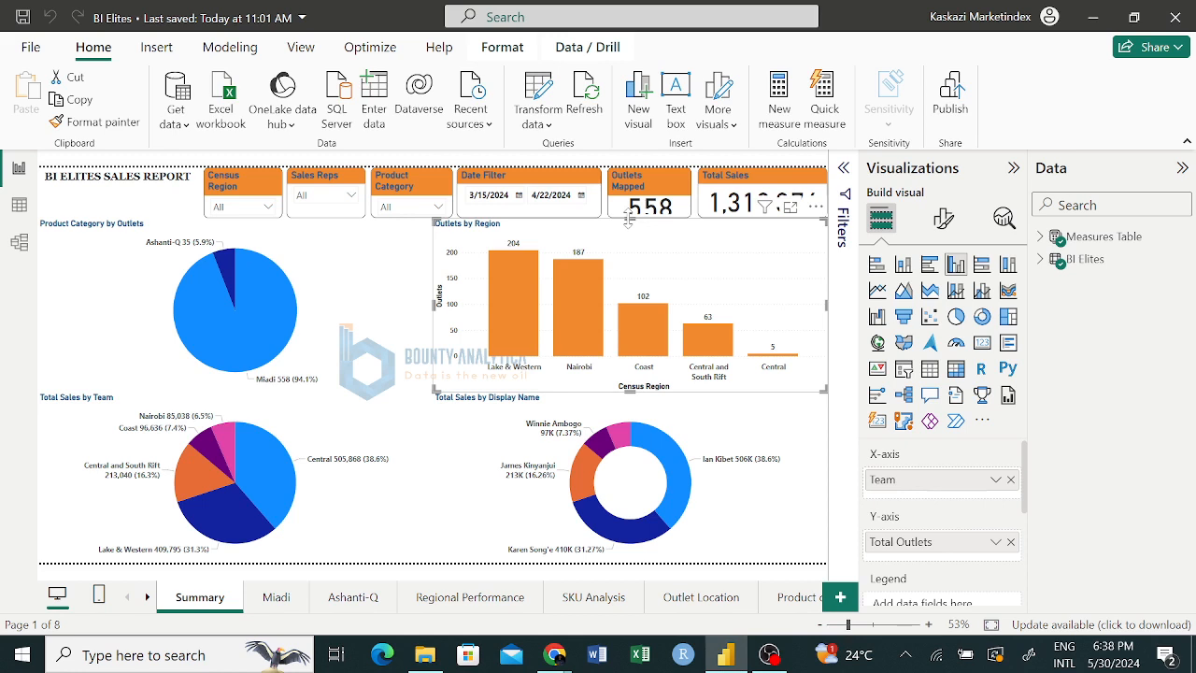
pyautogui.moveTo(628, 222); pyautogui.dragTo(627, 221)
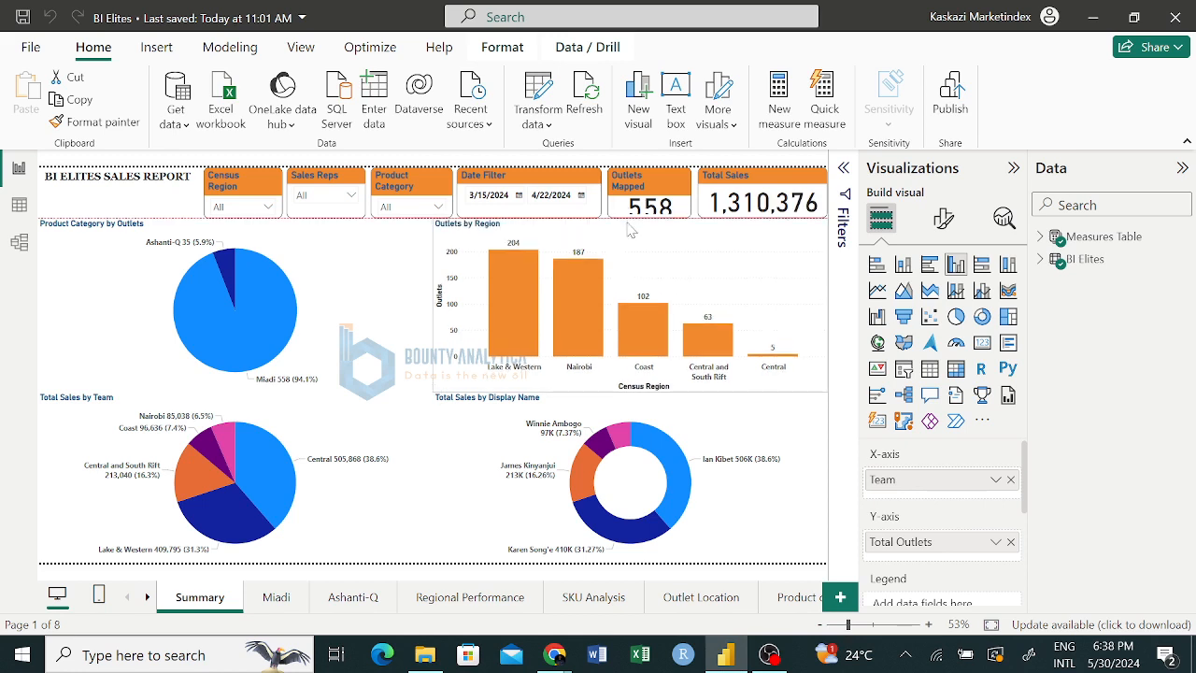
pyautogui.moveTo(632, 230); pyautogui.dragTo(631, 229)
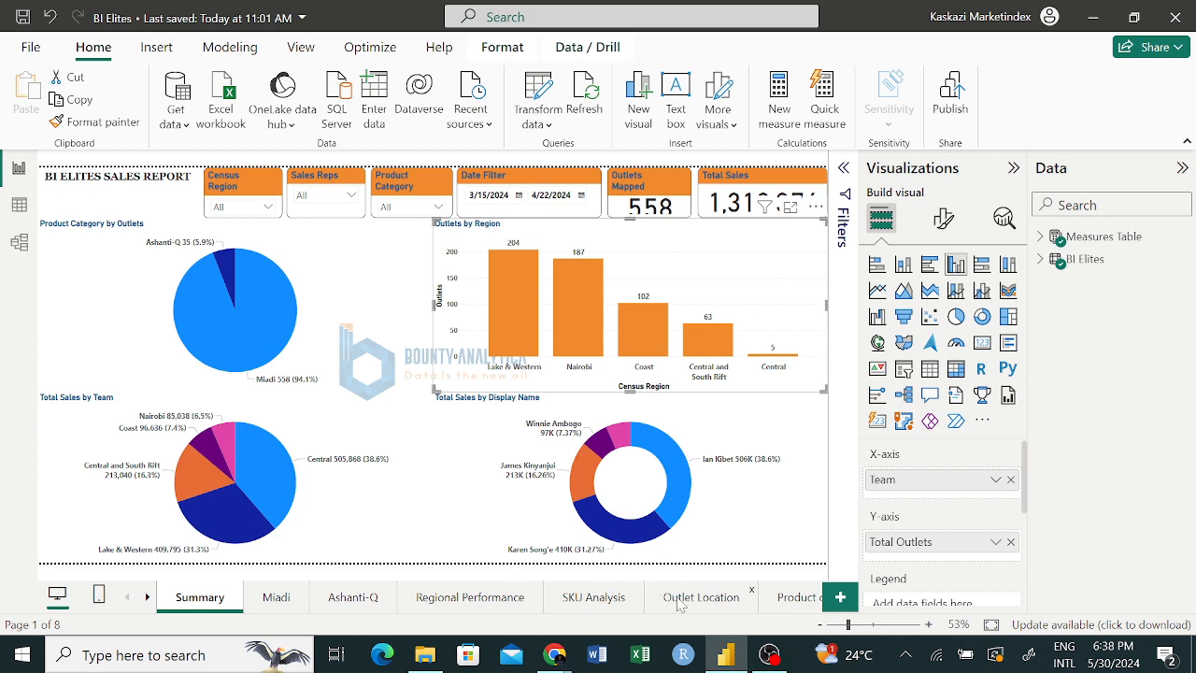
# Step: Open Page 1 and switch its charts back and forth between the Region and Representatives views
pyautogui.click(147, 596)
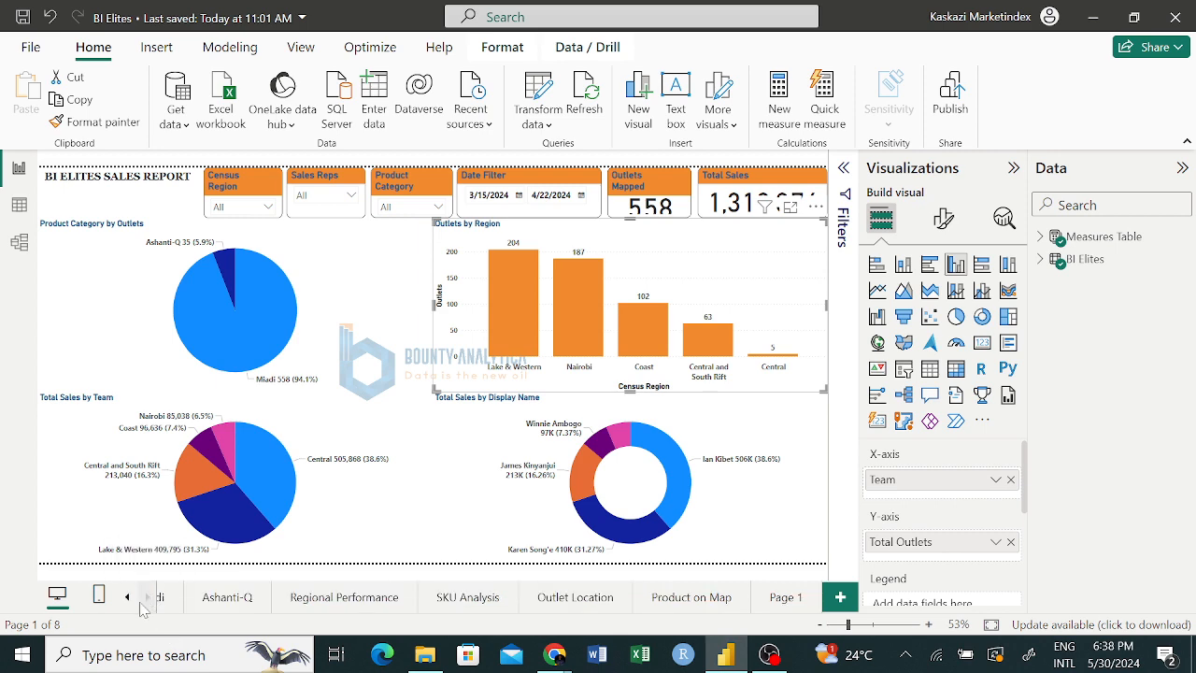
pyautogui.click(783, 599)
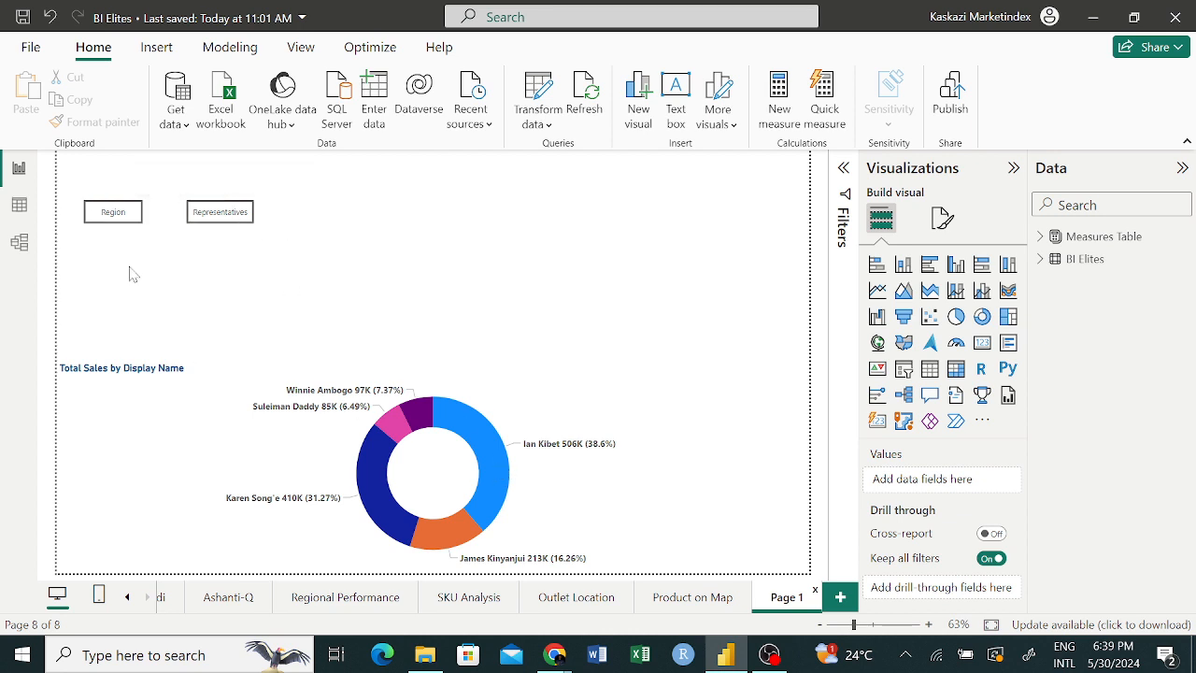
pyautogui.keyDown('ctrl'); pyautogui.click(113, 213); pyautogui.keyUp('ctrl')
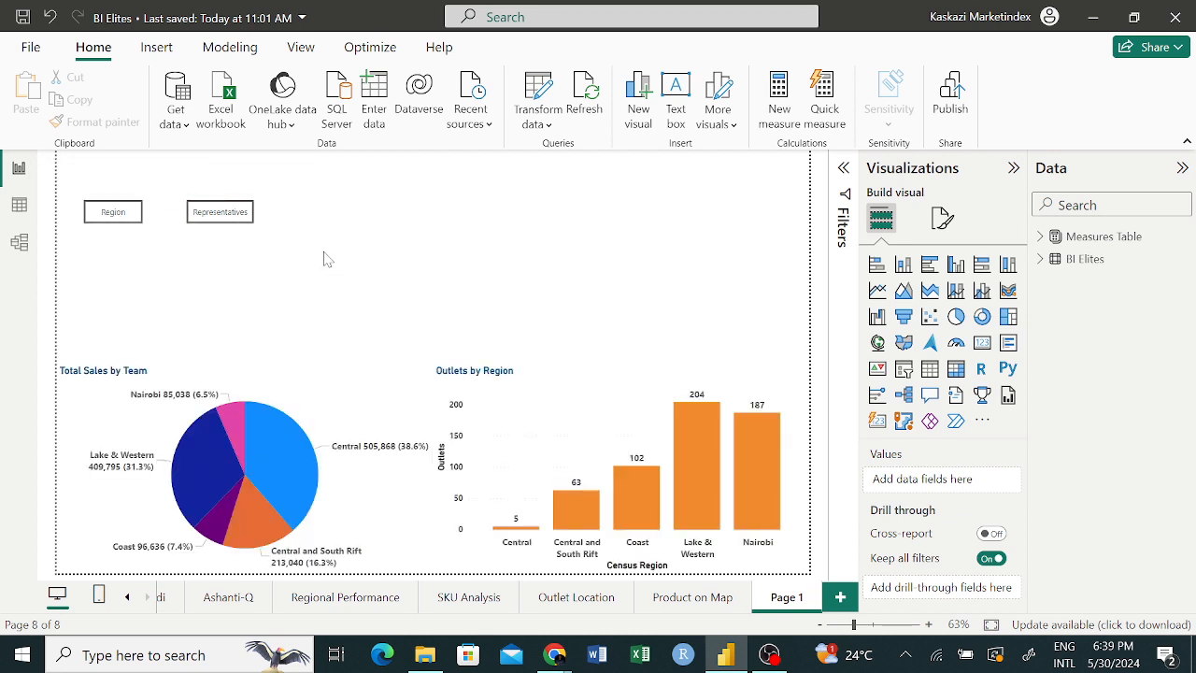
pyautogui.keyDown('ctrl'); pyautogui.click(224, 214); pyautogui.keyUp('ctrl')
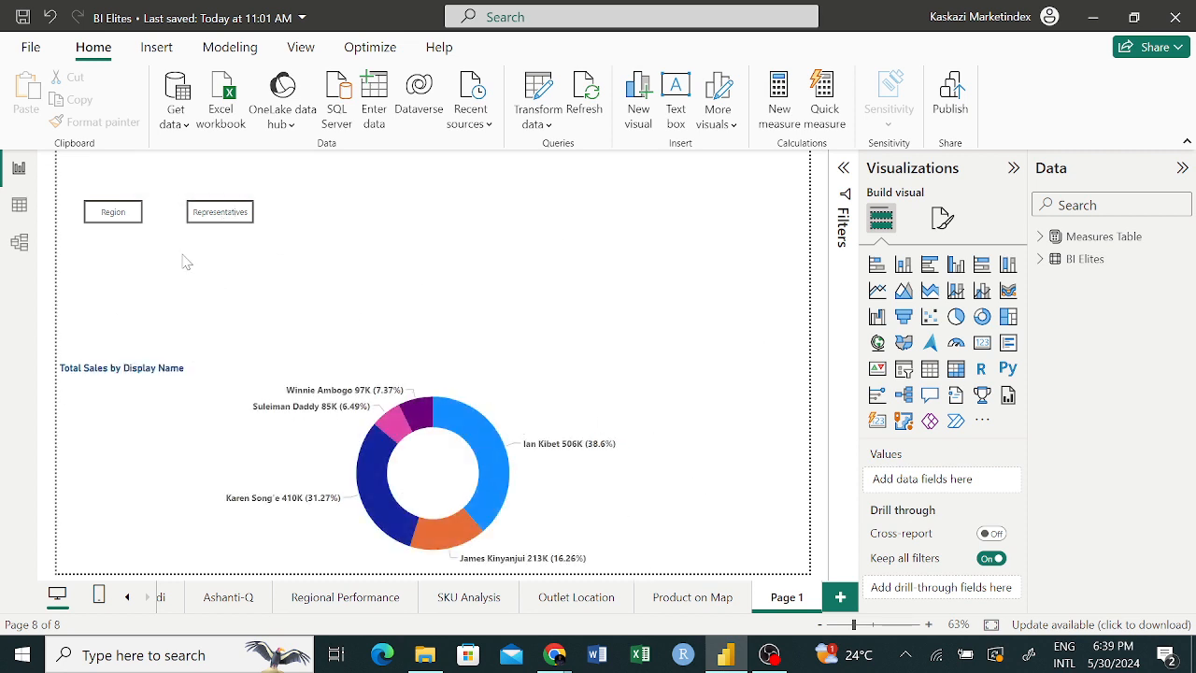
pyautogui.keyDown('ctrl'); pyautogui.click(105, 222); pyautogui.keyUp('ctrl')
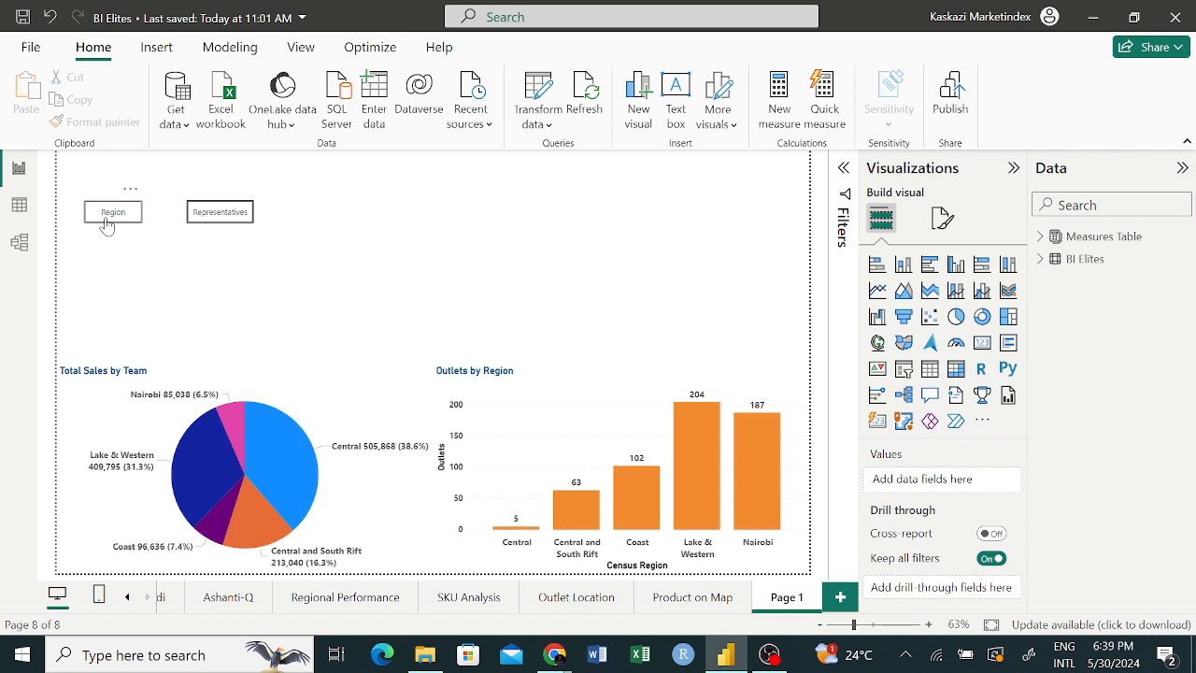
pyautogui.keyDown('ctrl'); pyautogui.click(218, 213); pyautogui.keyUp('ctrl')
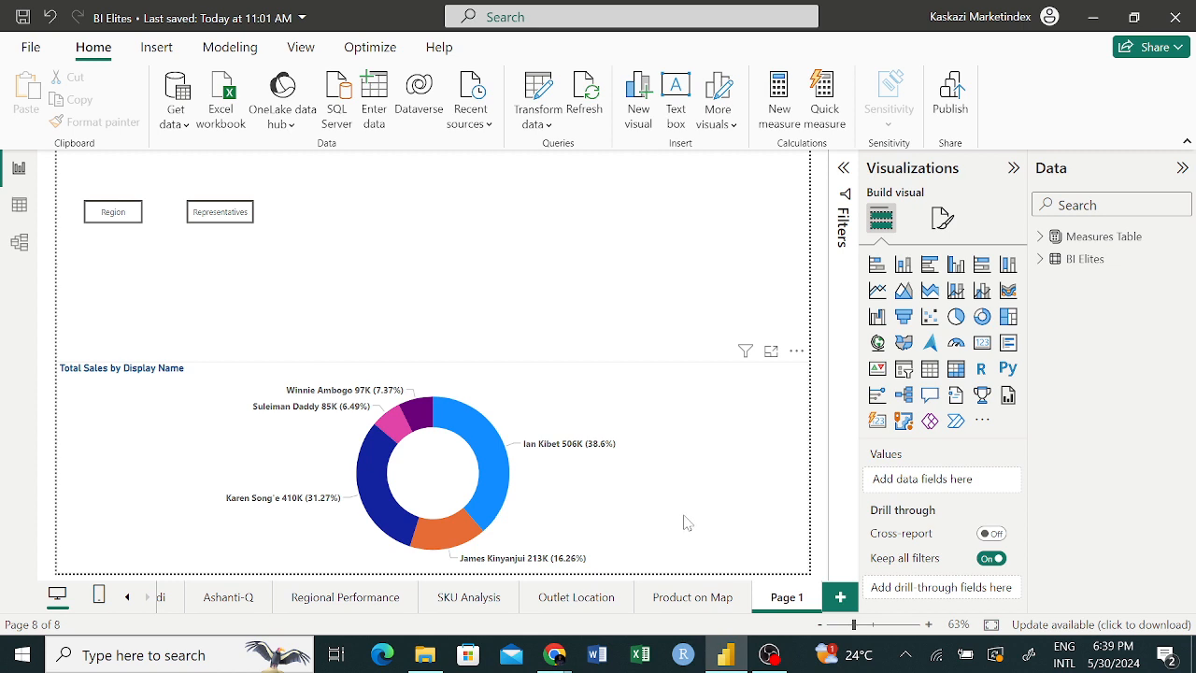
# Step: Add a new report page and insert a decomposition tree visual on it
pyautogui.click(830, 604)
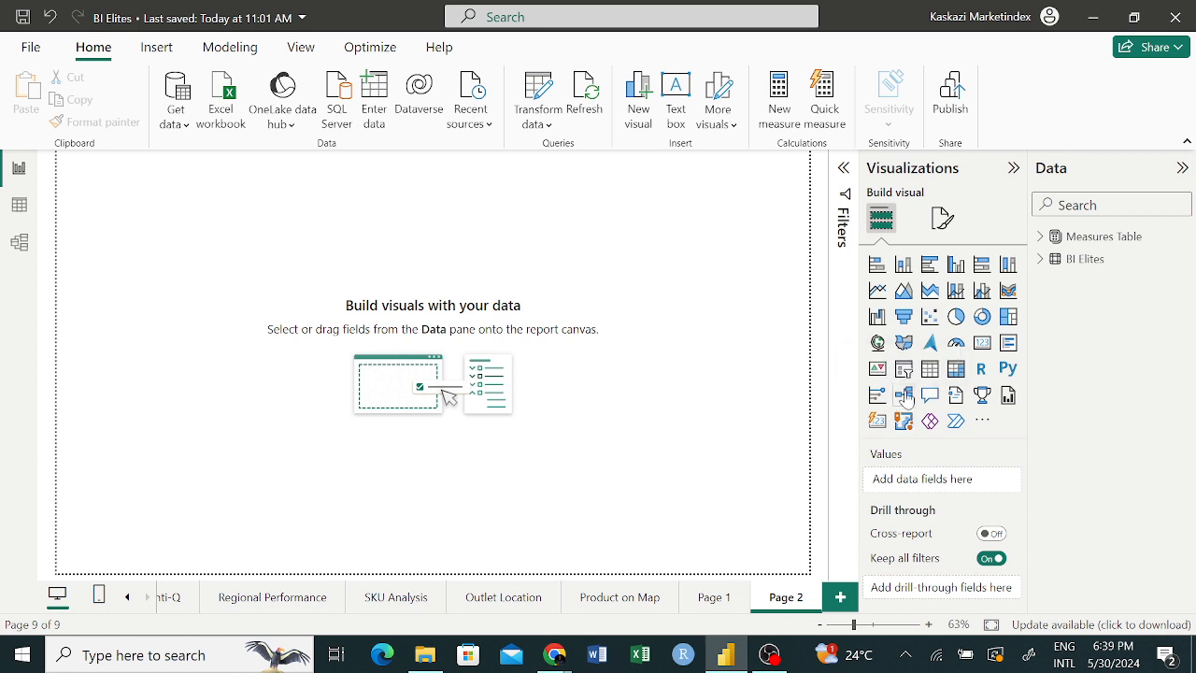
pyautogui.click(1042, 265)
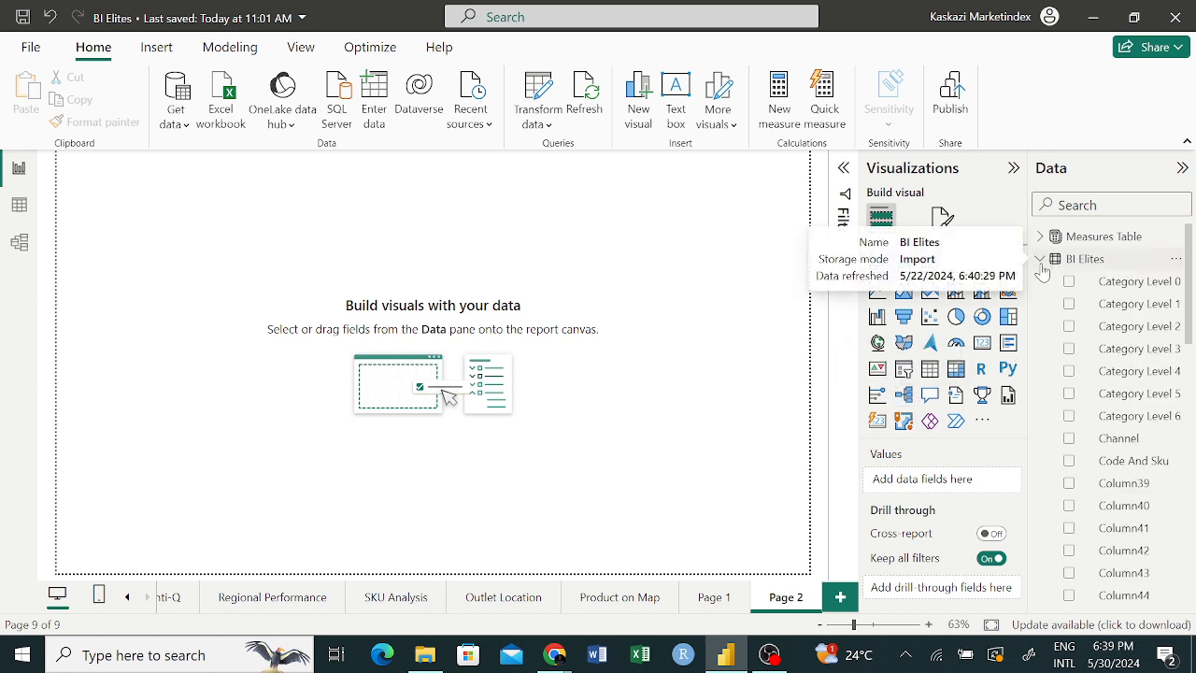
pyautogui.click(1041, 265)
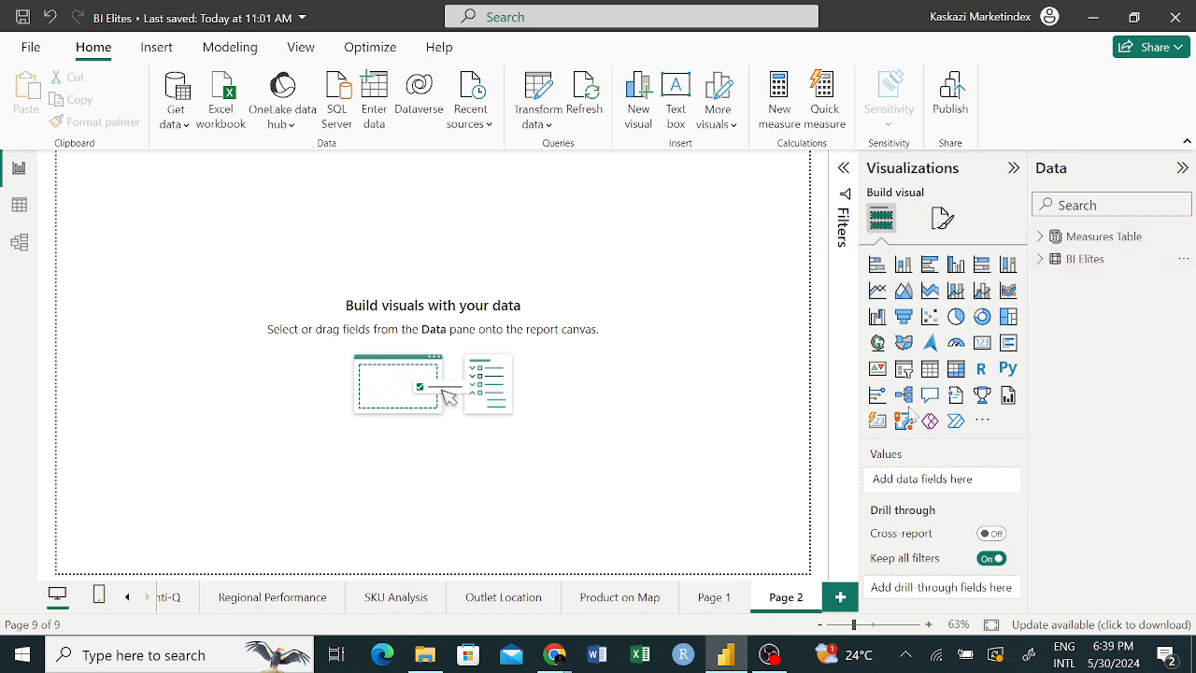
pyautogui.click(907, 400)
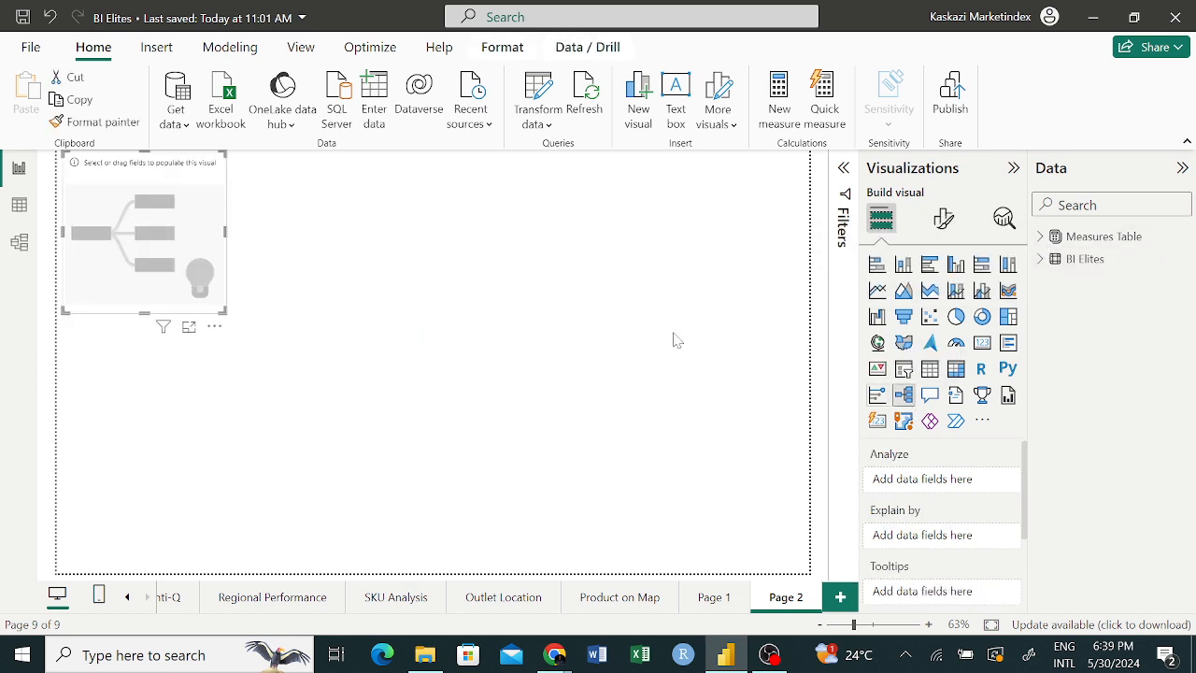
# Step: Move the empty decomposition tree to the middle of the page and enlarge it to the full page height
pyautogui.moveTo(190, 234); pyautogui.dragTo(473, 370)
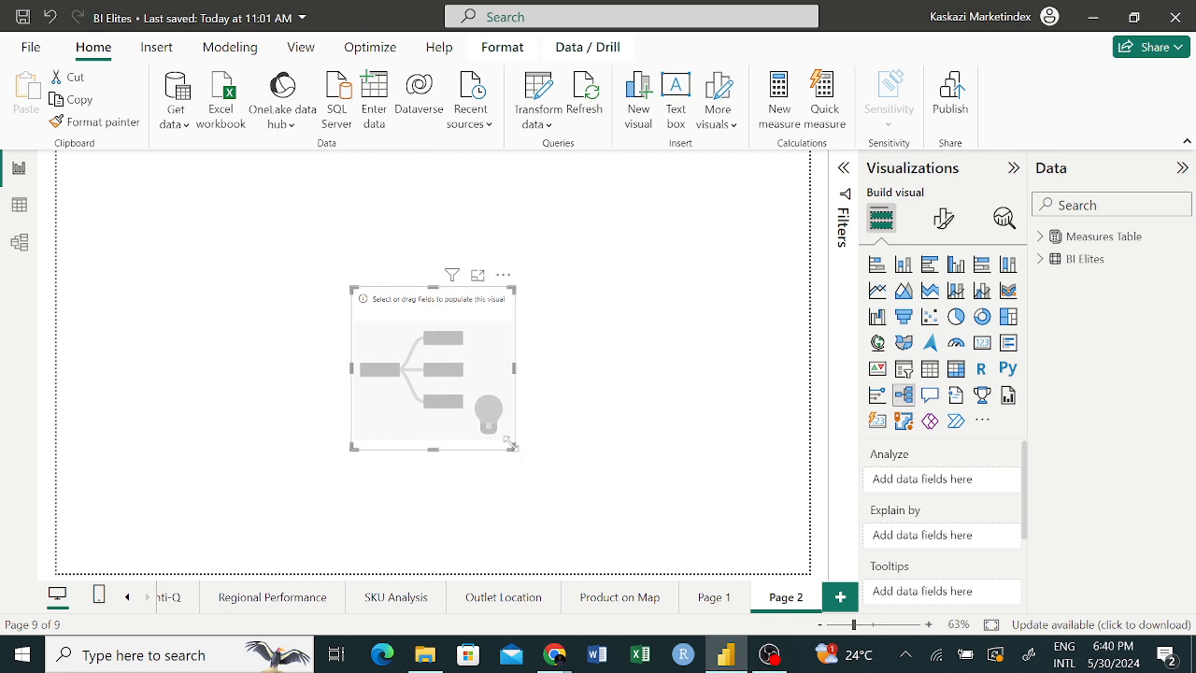
pyautogui.moveTo(511, 447); pyautogui.dragTo(567, 570)
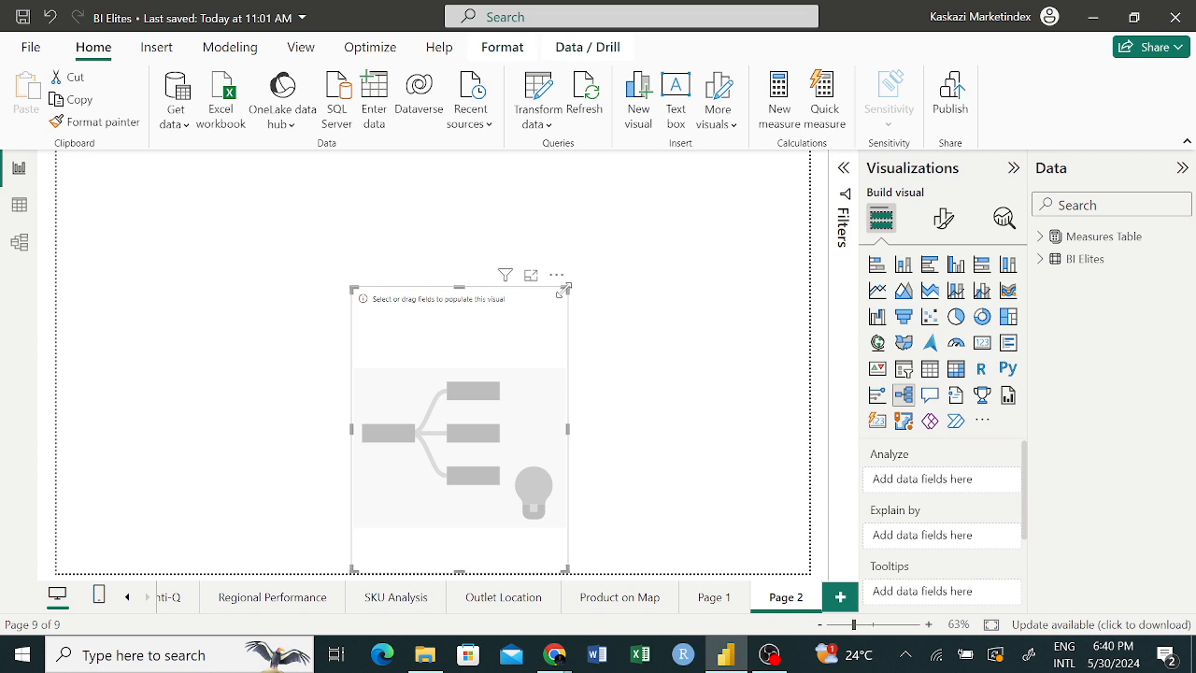
pyautogui.moveTo(565, 289); pyautogui.dragTo(577, 164)
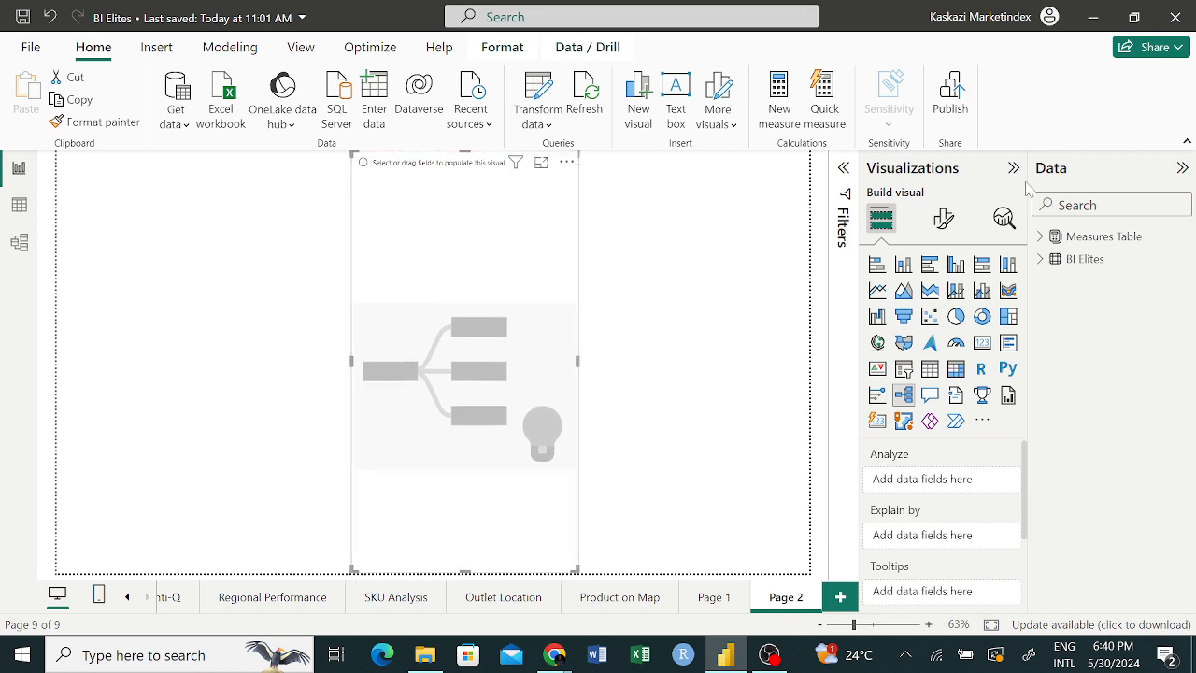
# Step: Set the decomposition tree to analyze Total Sales from the Measures Table, explained by Team from the BI Elites table
pyautogui.click(1040, 239)
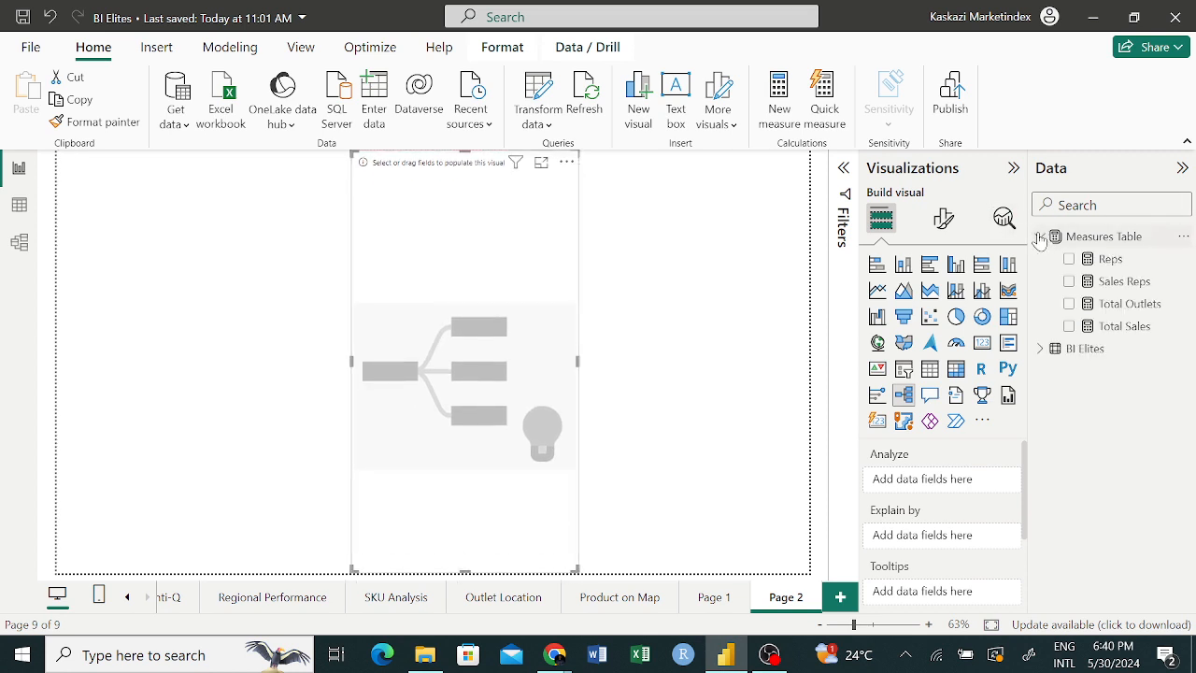
pyautogui.click(1069, 326)
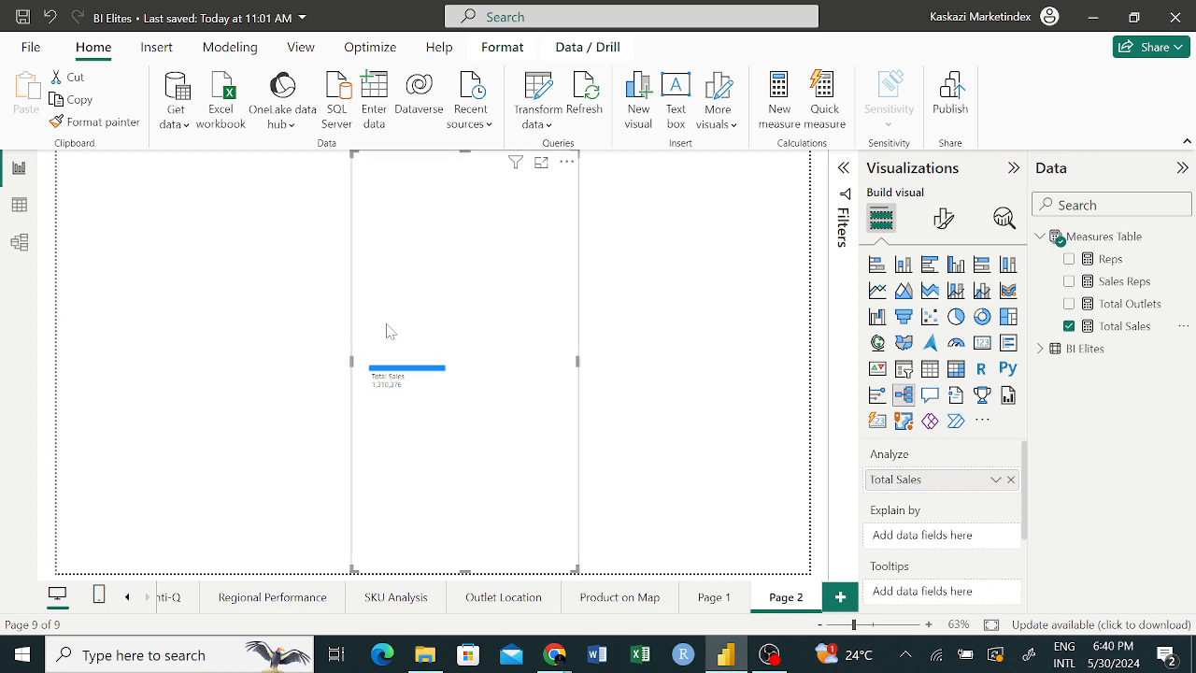
pyautogui.click(1041, 241)
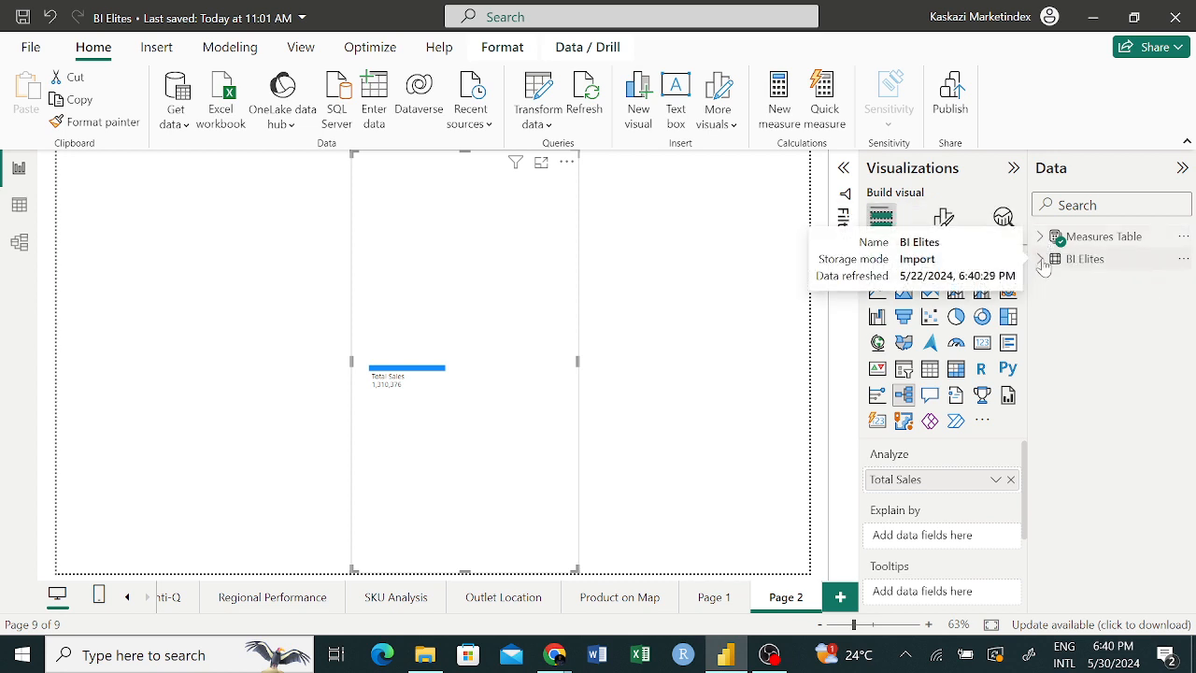
pyautogui.click(1042, 260)
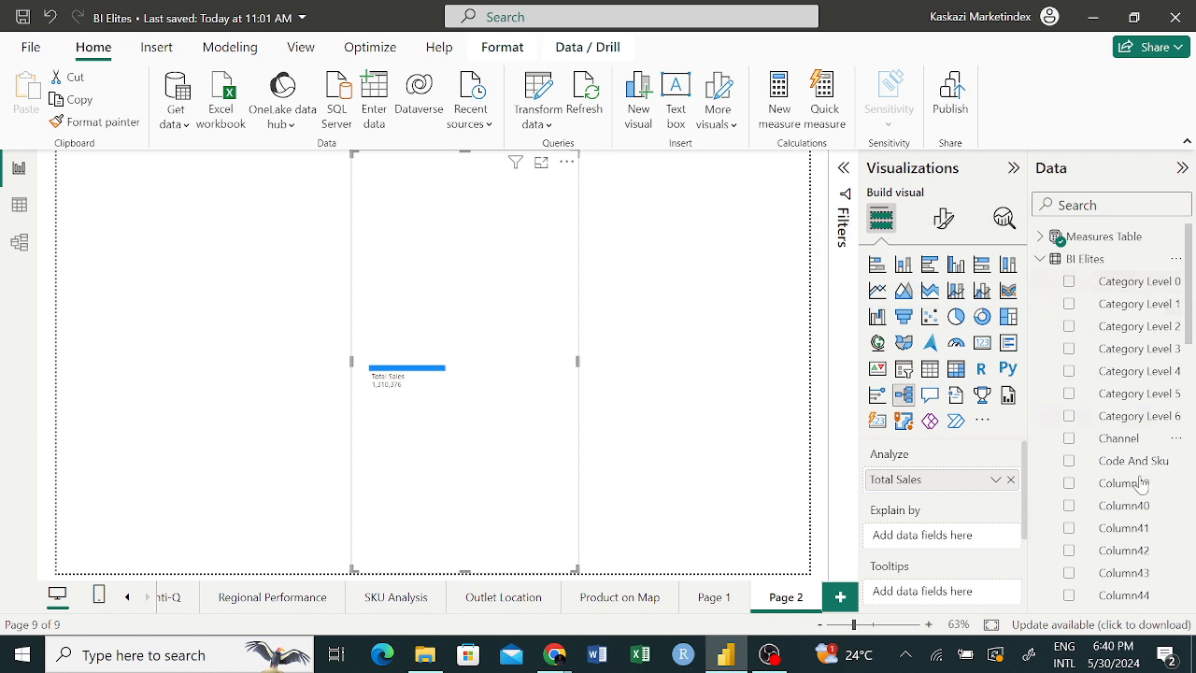
pyautogui.scroll(-10, 1132, 491)
pyautogui.scroll(-6, 1132, 502)
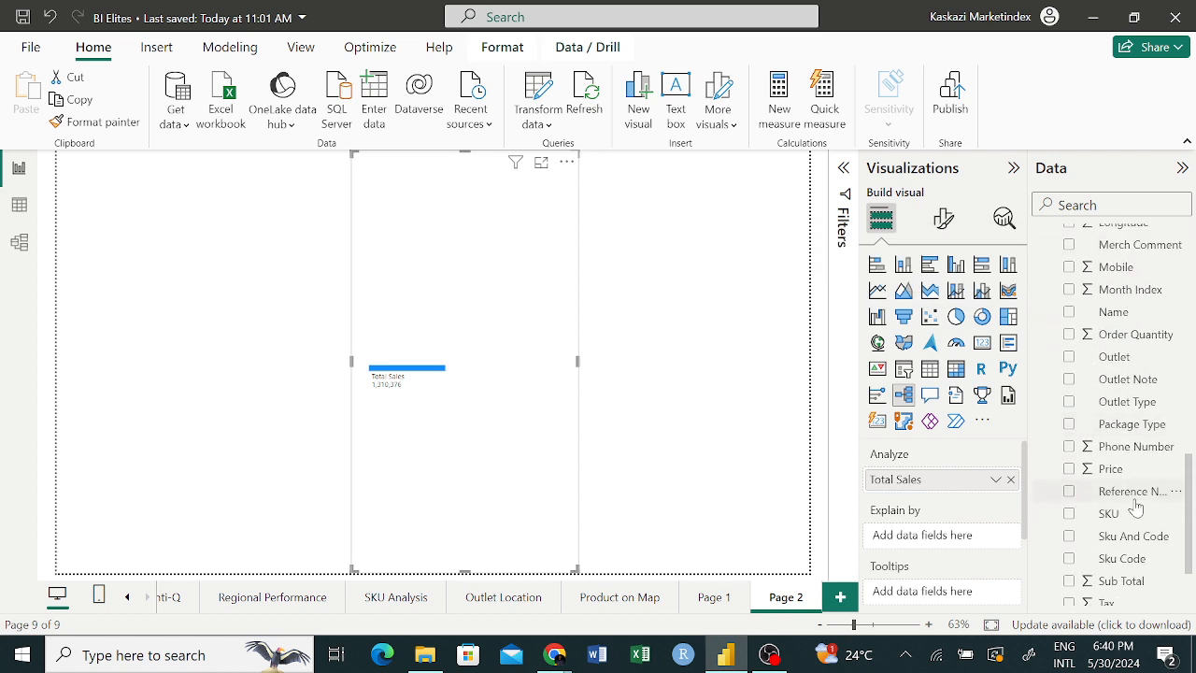
pyautogui.scroll(-2, 1110, 558)
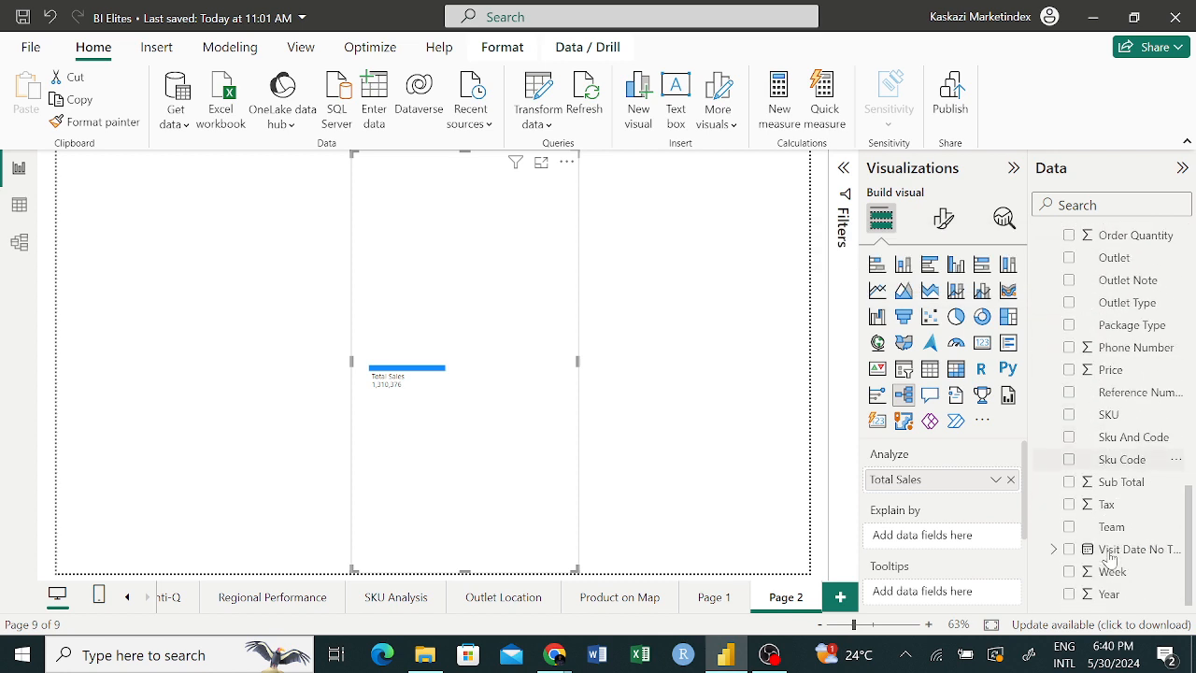
pyautogui.click(1068, 528)
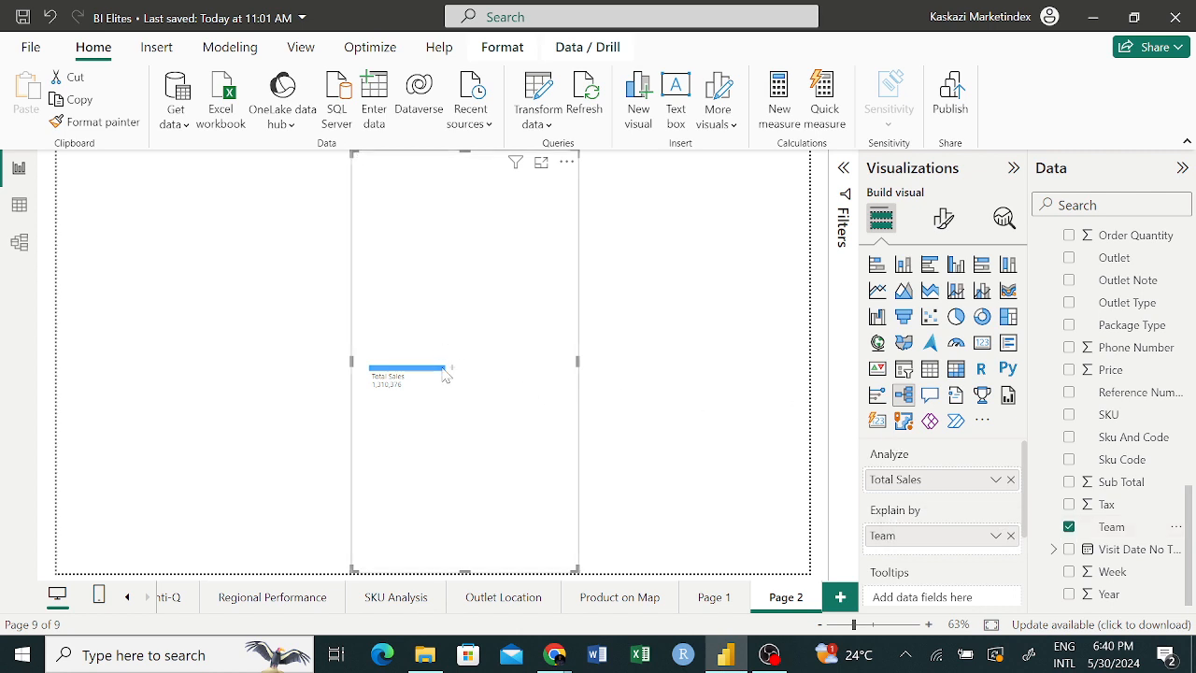
pyautogui.click(453, 368)
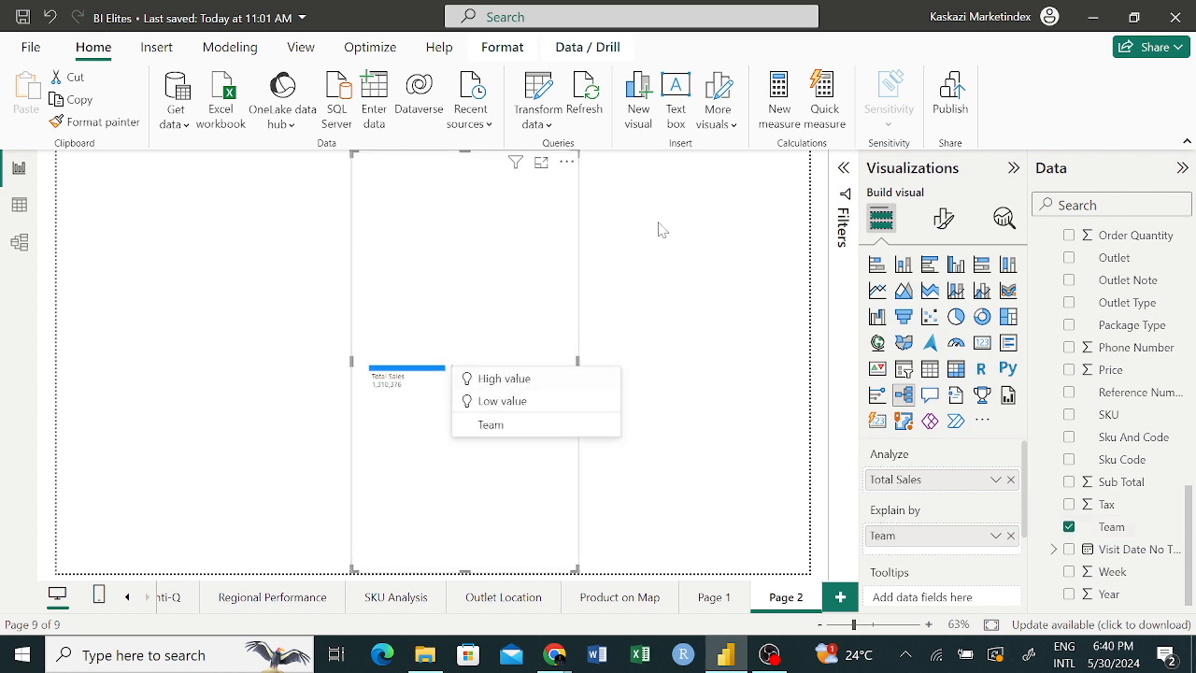
pyautogui.press('Escape')
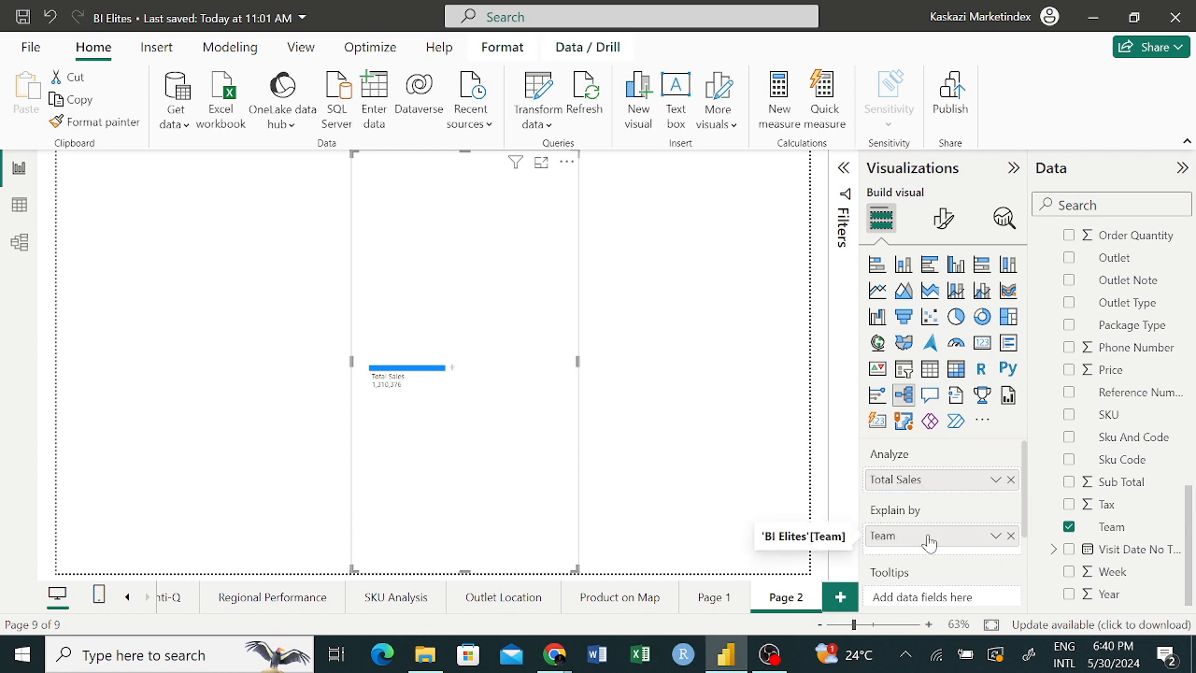
pyautogui.scroll(-2, 928, 544)
pyautogui.scroll(1, 929, 545)
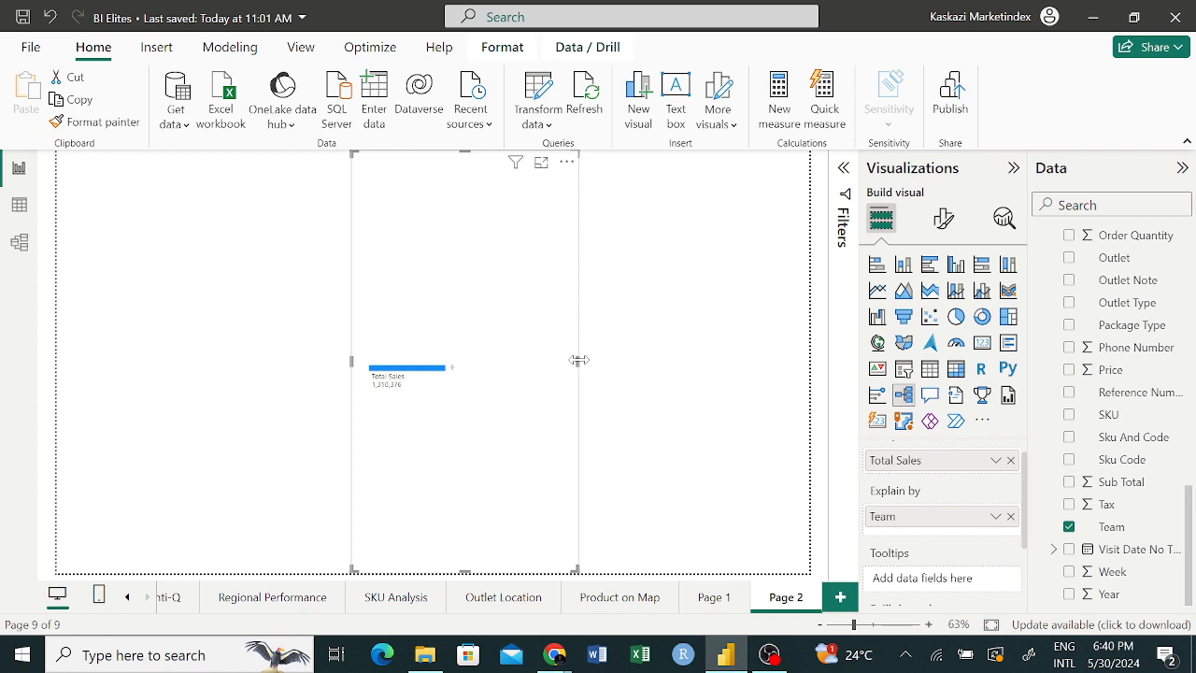
pyautogui.moveTo(578, 359); pyautogui.dragTo(527, 374)
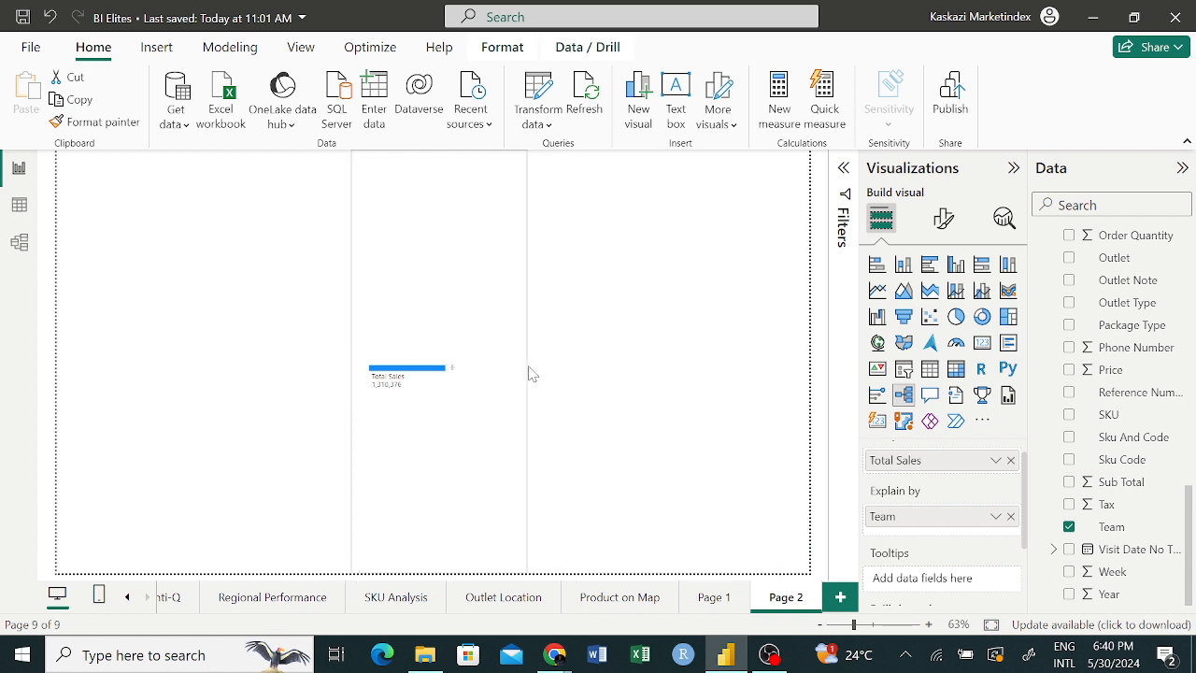
# Step: Split the Total Sales node by High value and widen the decomposition tree on both sides, reaching the page's left edge
pyautogui.click(453, 369)
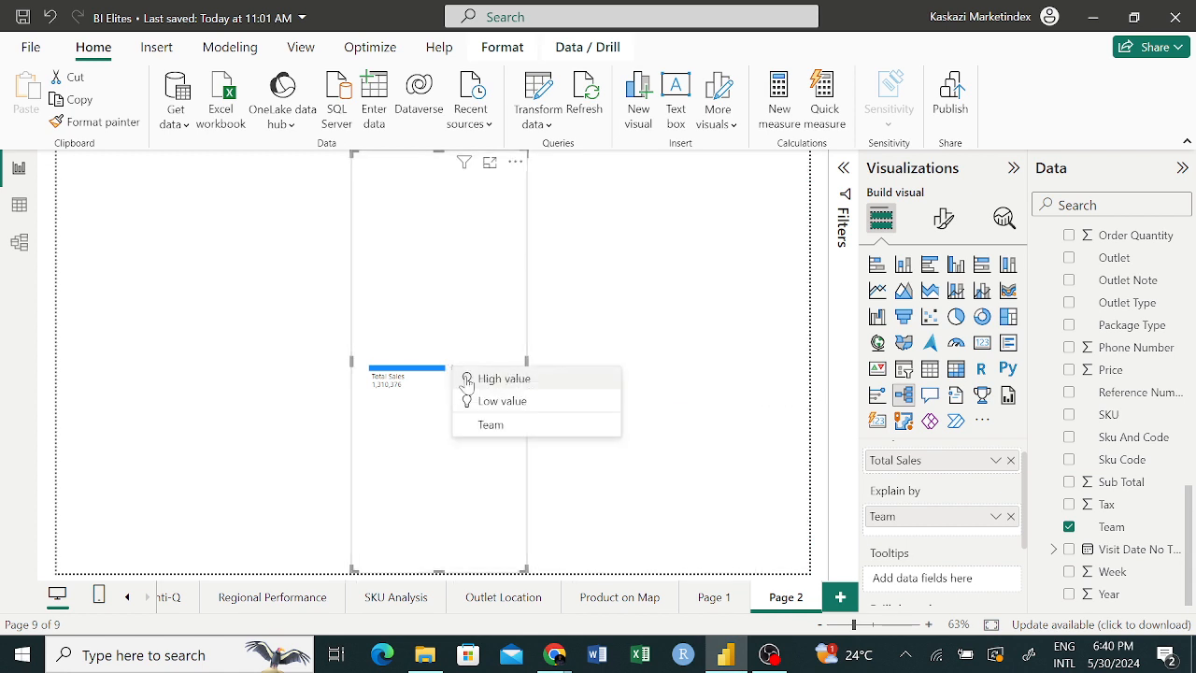
pyautogui.click(495, 381)
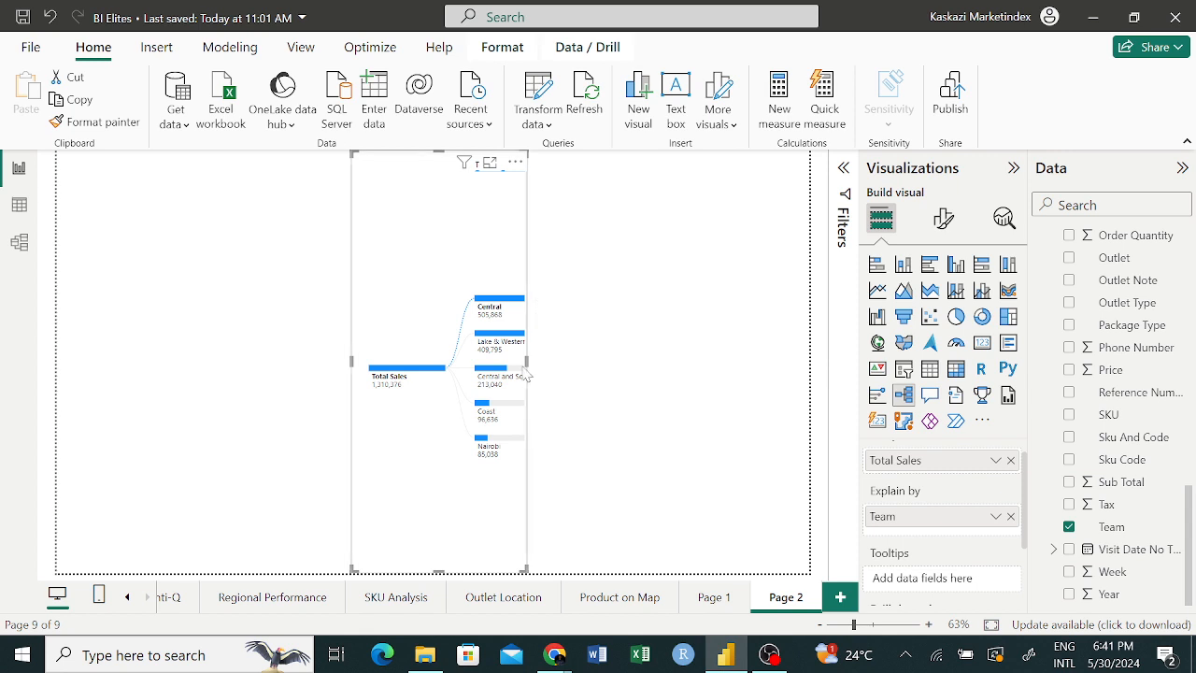
pyautogui.moveTo(526, 360); pyautogui.dragTo(640, 367)
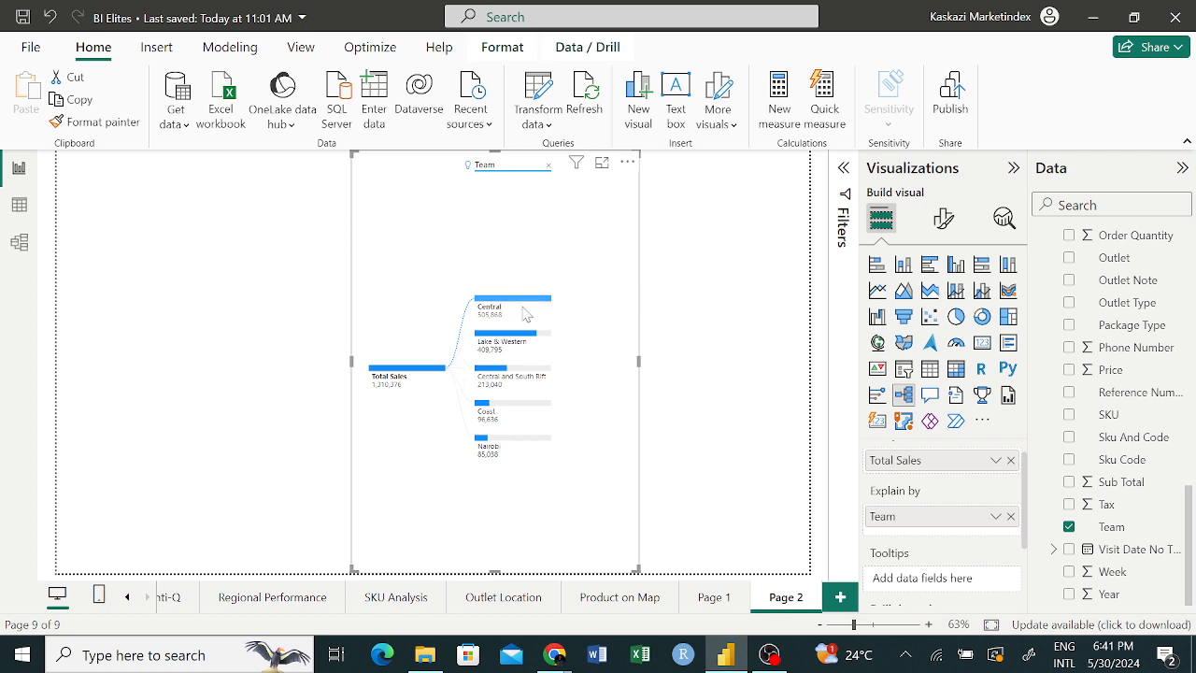
pyautogui.moveTo(520, 322)
pyautogui.moveTo(352, 360); pyautogui.dragTo(28, 397)
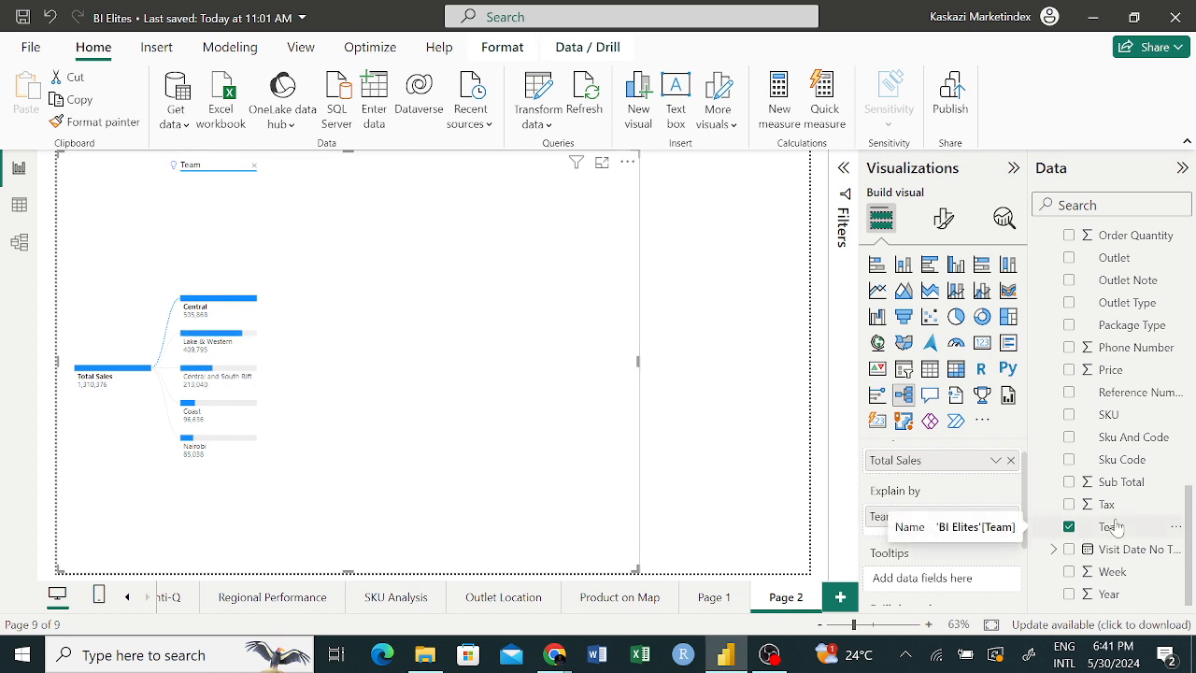
# Step: Add Geo Location as a second explain-by field and split the Central node by High value
pyautogui.scroll(4, 1142, 422)
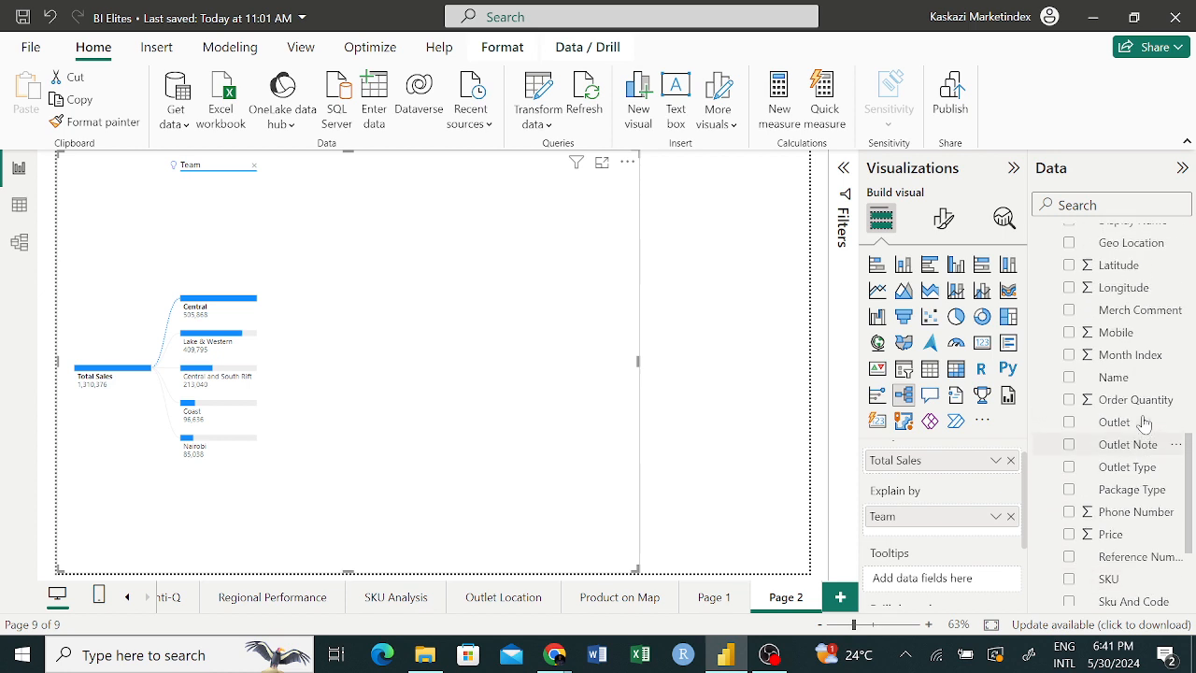
pyautogui.scroll(2, 1142, 423)
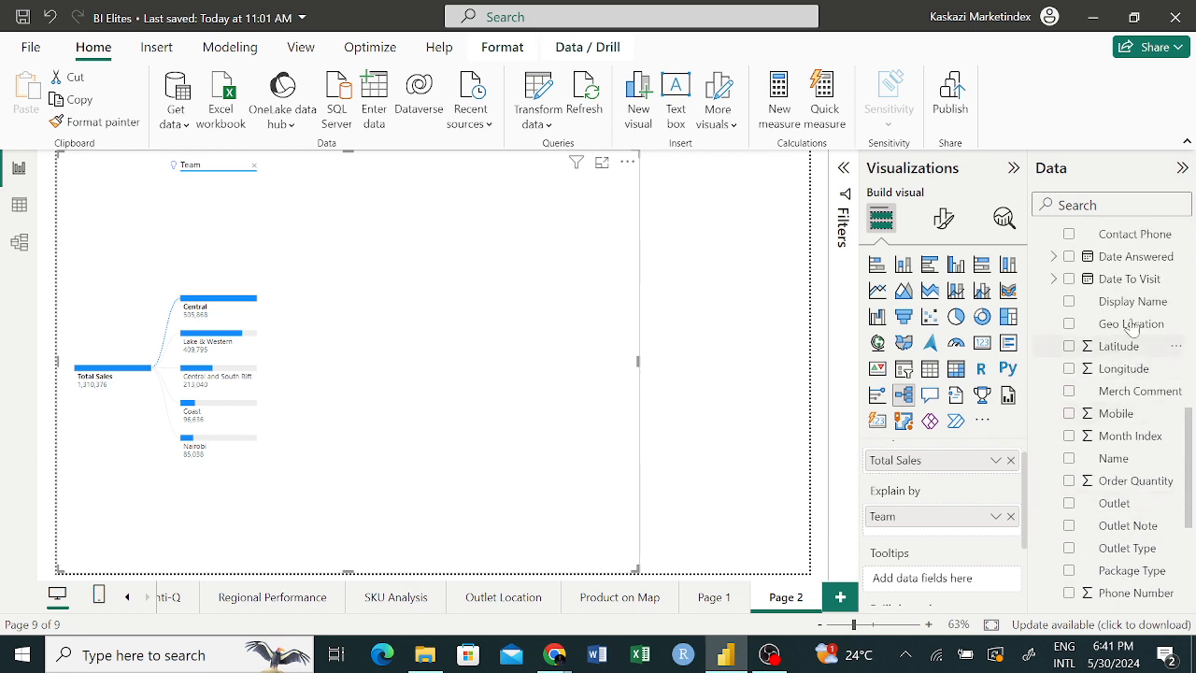
pyautogui.click(1070, 324)
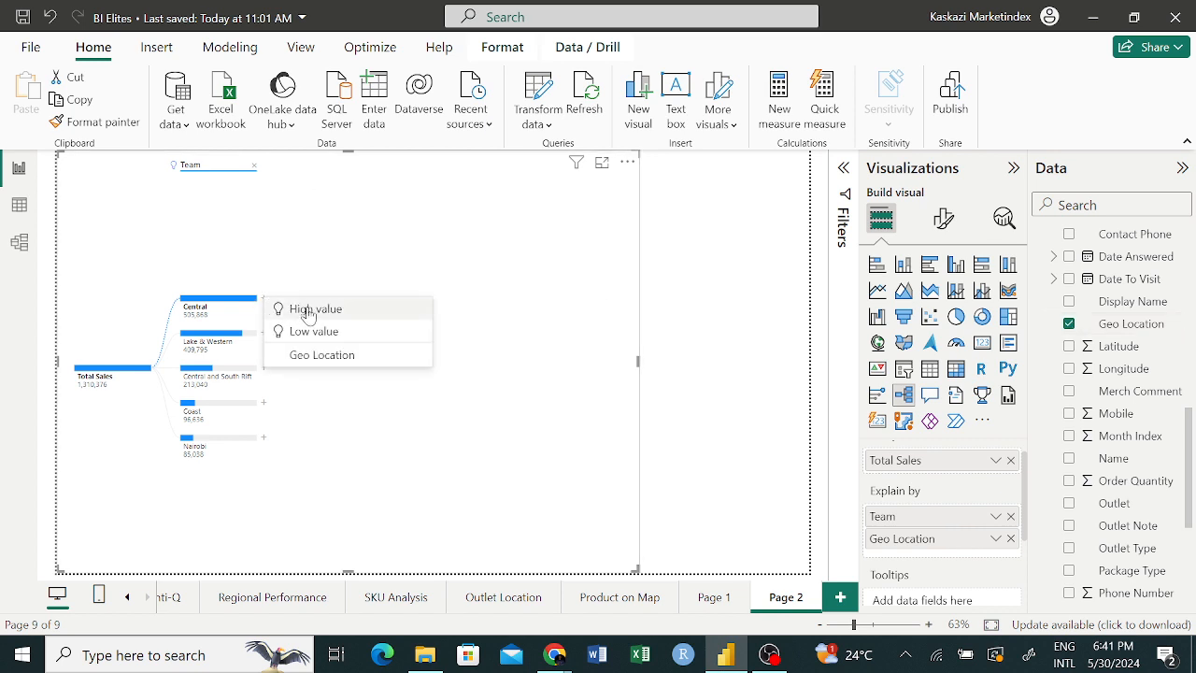
pyautogui.click(315, 309)
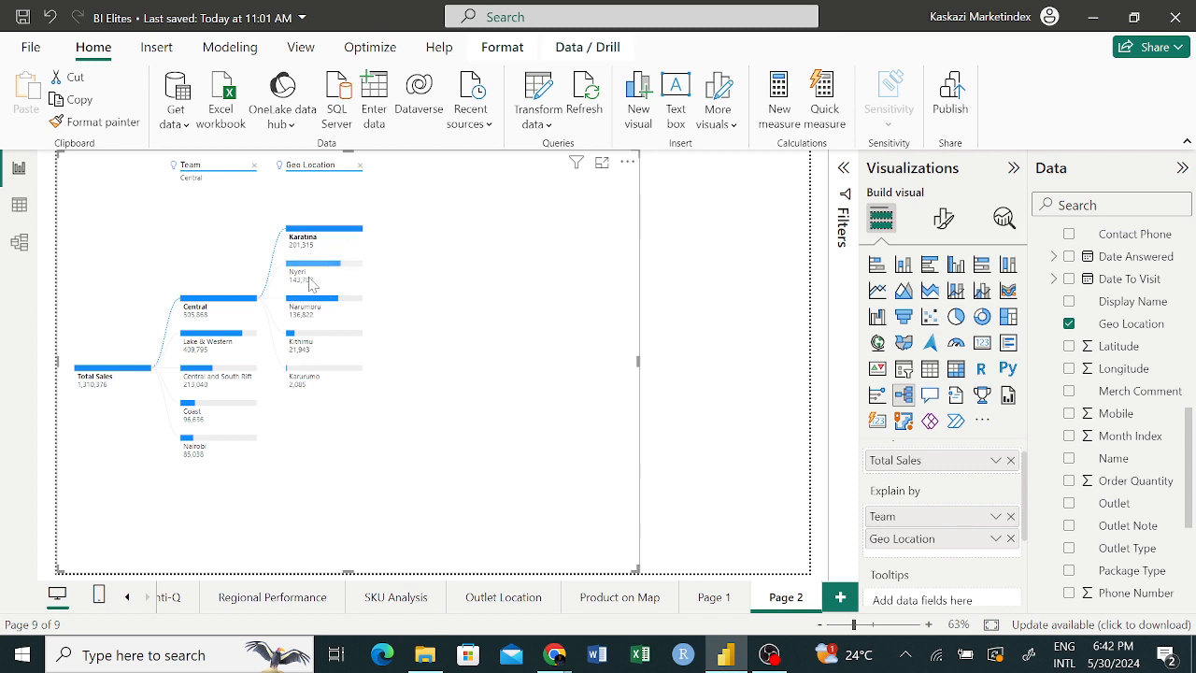
pyautogui.moveTo(311, 282)
pyautogui.moveTo(305, 355)
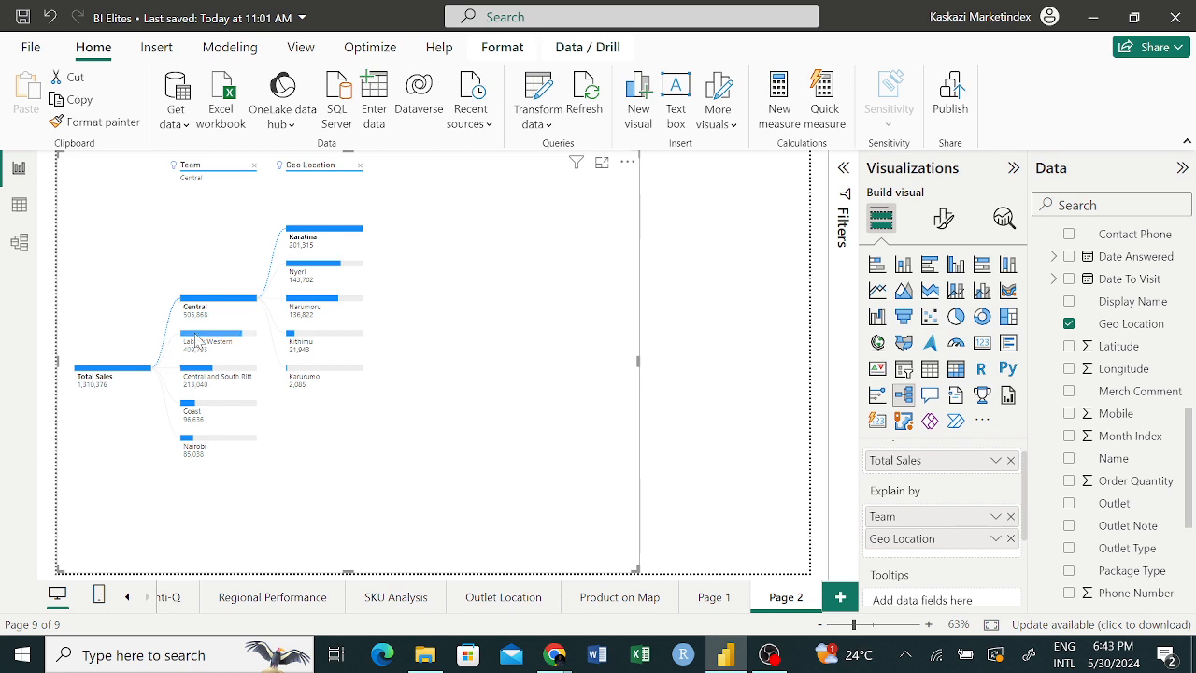
# Step: Examine the Geo Location breakdown of the Lake & Western team and of Central and South Rift, down to its lowest-selling locations
pyautogui.moveTo(196, 340)
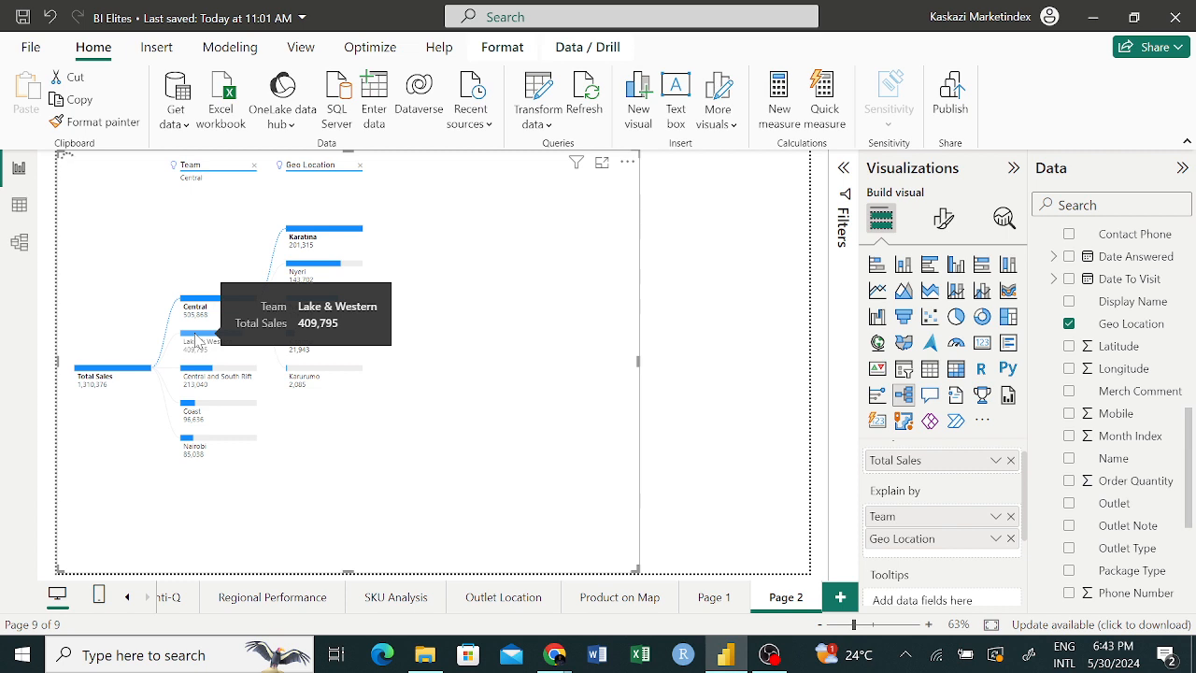
pyautogui.click(197, 338)
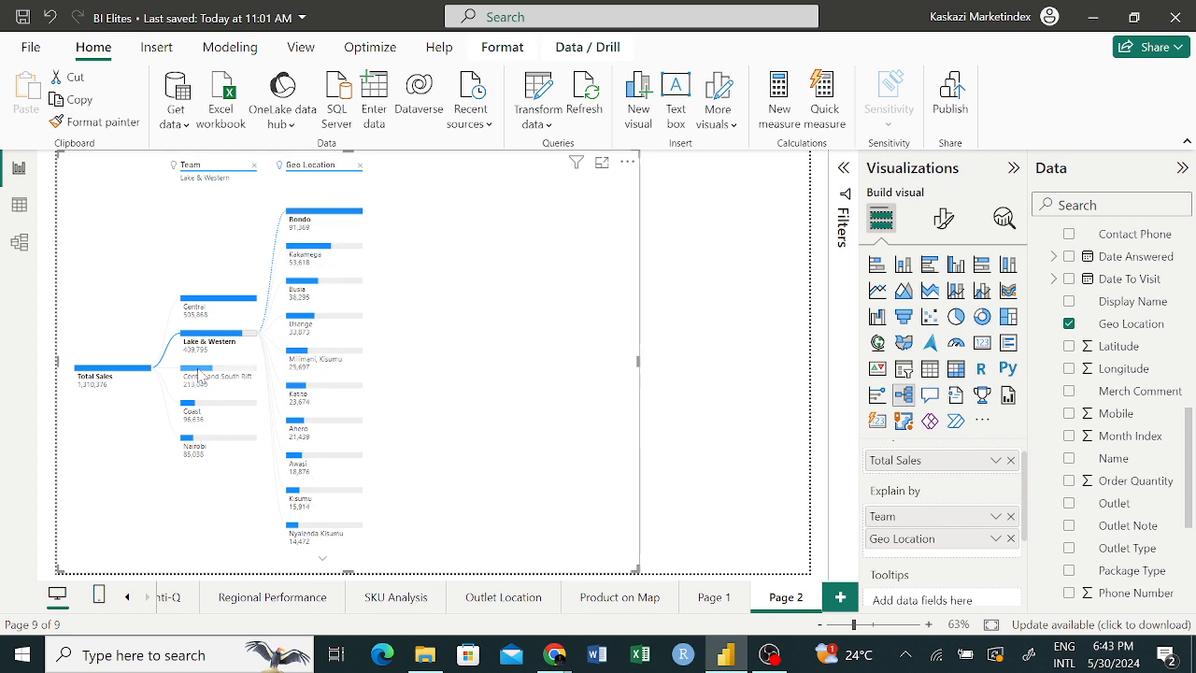
pyautogui.moveTo(198, 374)
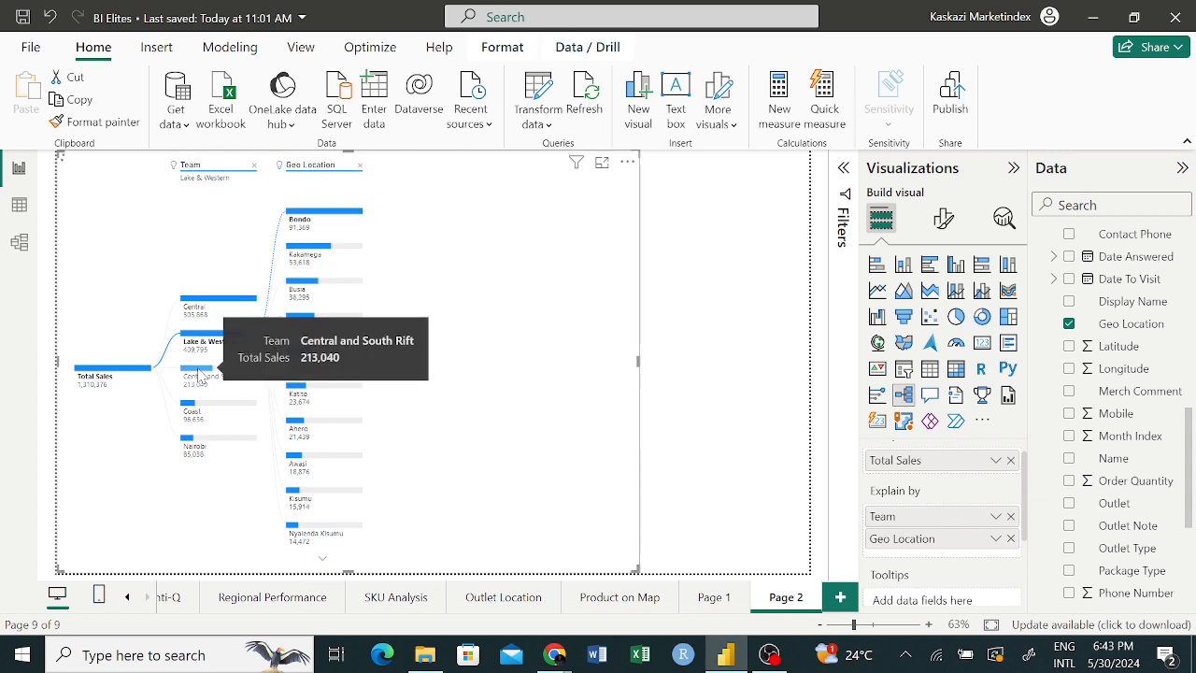
pyautogui.click(198, 374)
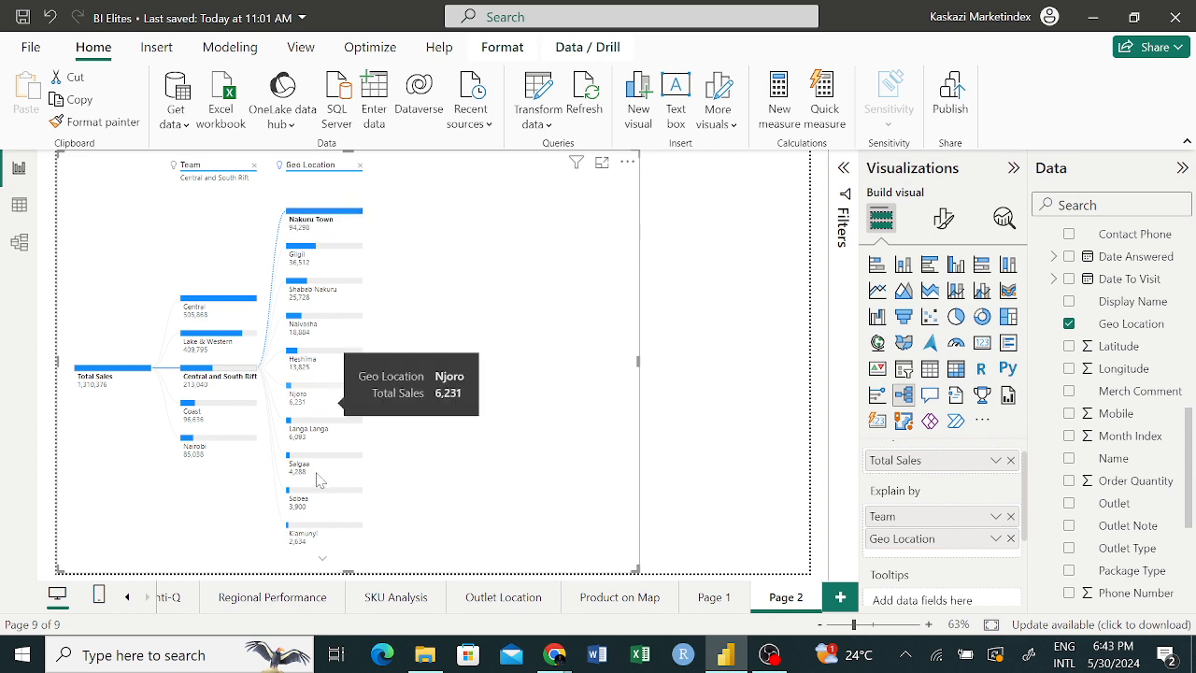
pyautogui.click(323, 567)
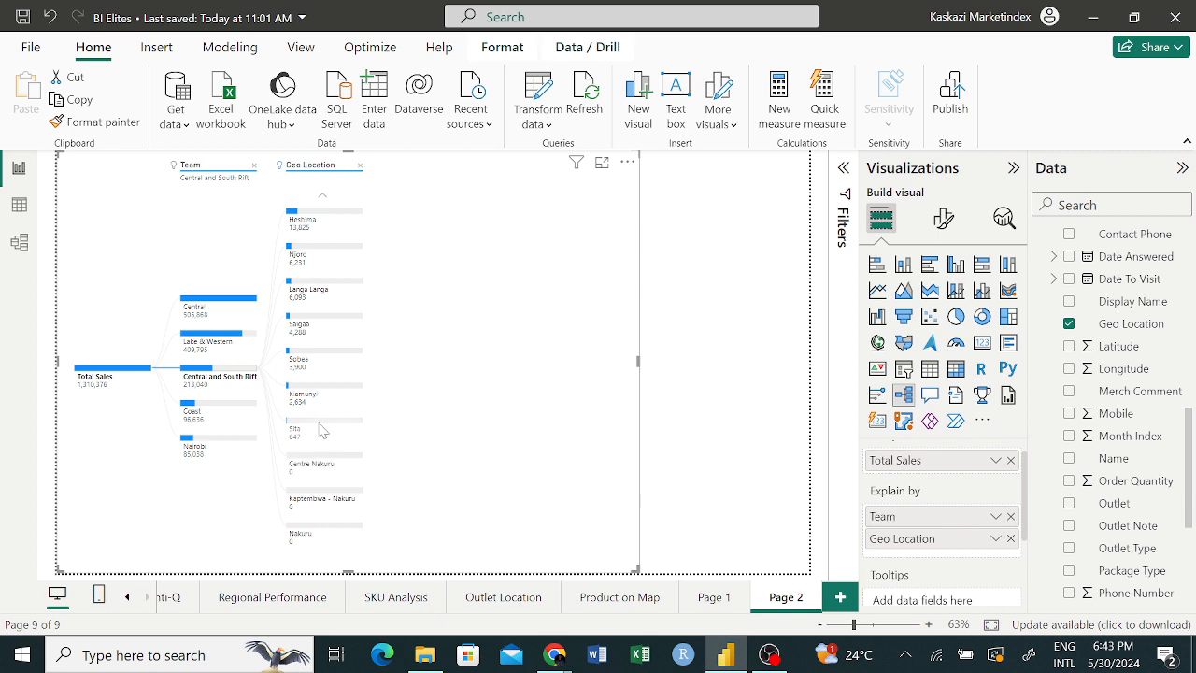
pyautogui.moveTo(318, 400)
# Step: Examine the Geo Location breakdown of the Nairobi team in the decomposition tree
pyautogui.moveTo(193, 448)
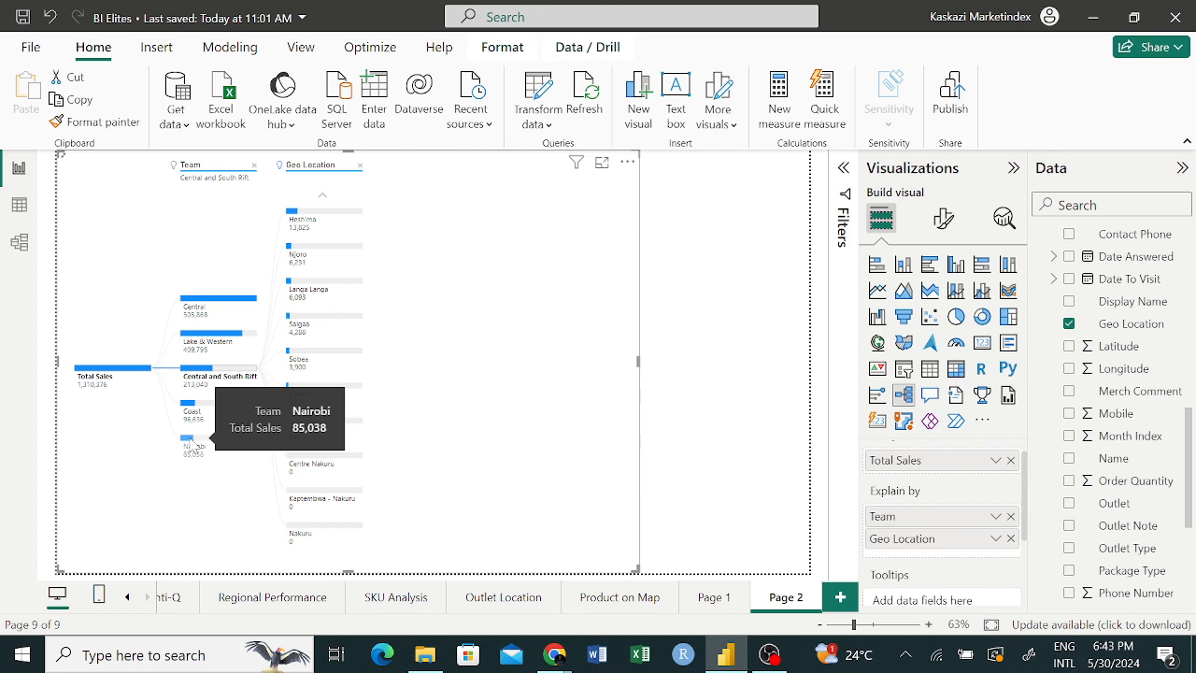
pyautogui.click(192, 448)
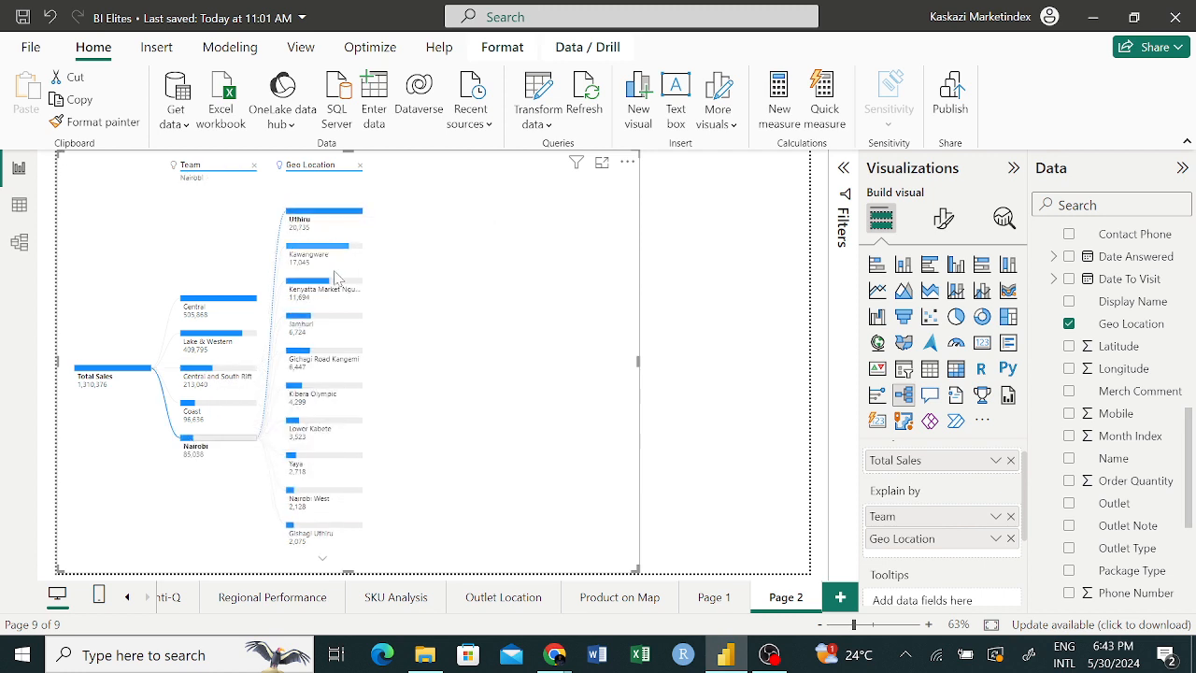
pyautogui.moveTo(320, 295)
pyautogui.moveTo(132, 379)
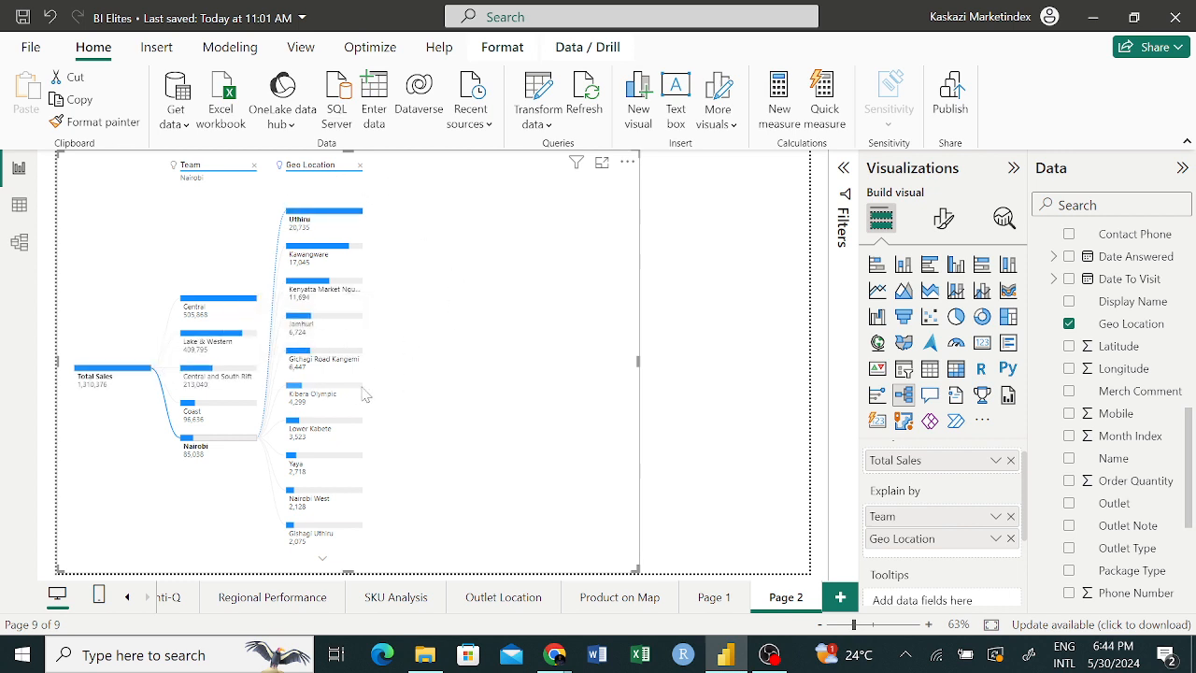
pyautogui.moveTo(364, 394)
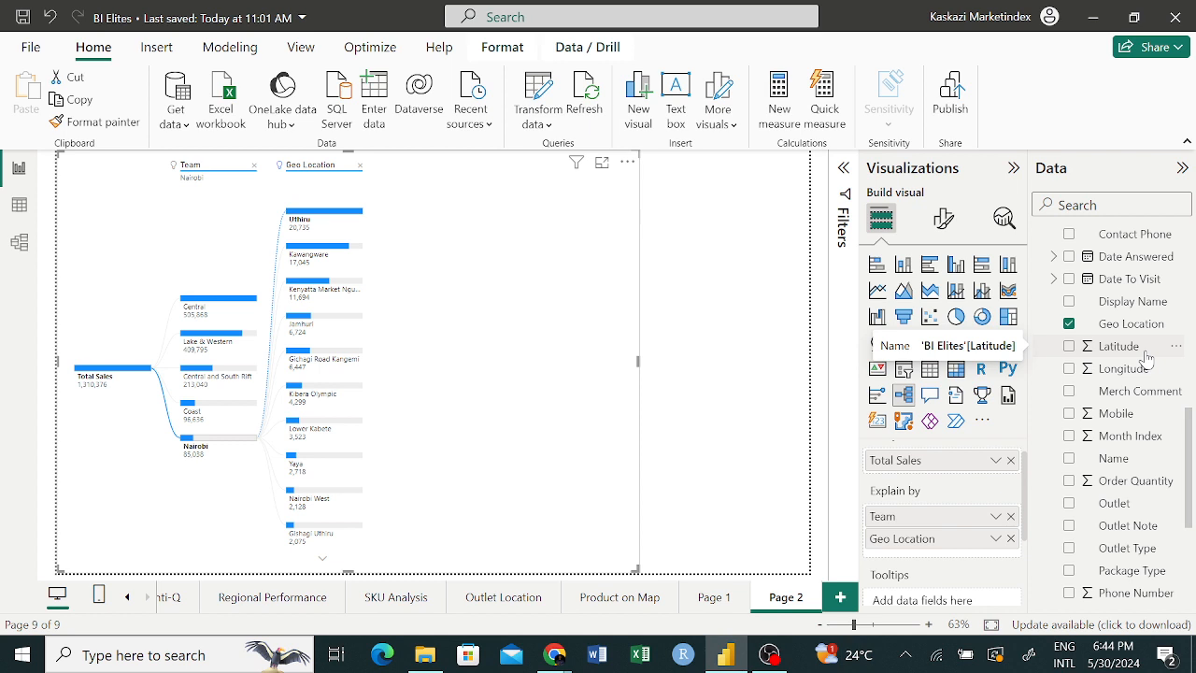
# Step: Collapse the Geo Location and Team levels of the decomposition tree and remove both explain-by fields
pyautogui.scroll(10, 1146, 356)
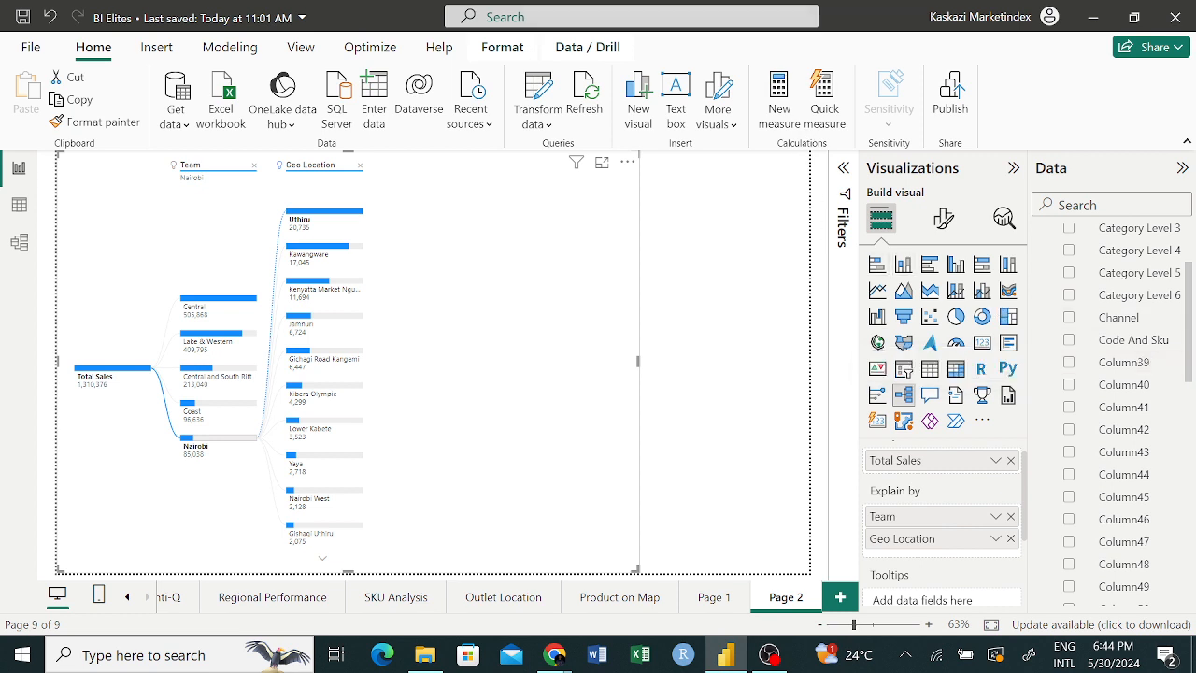
pyautogui.click(361, 166)
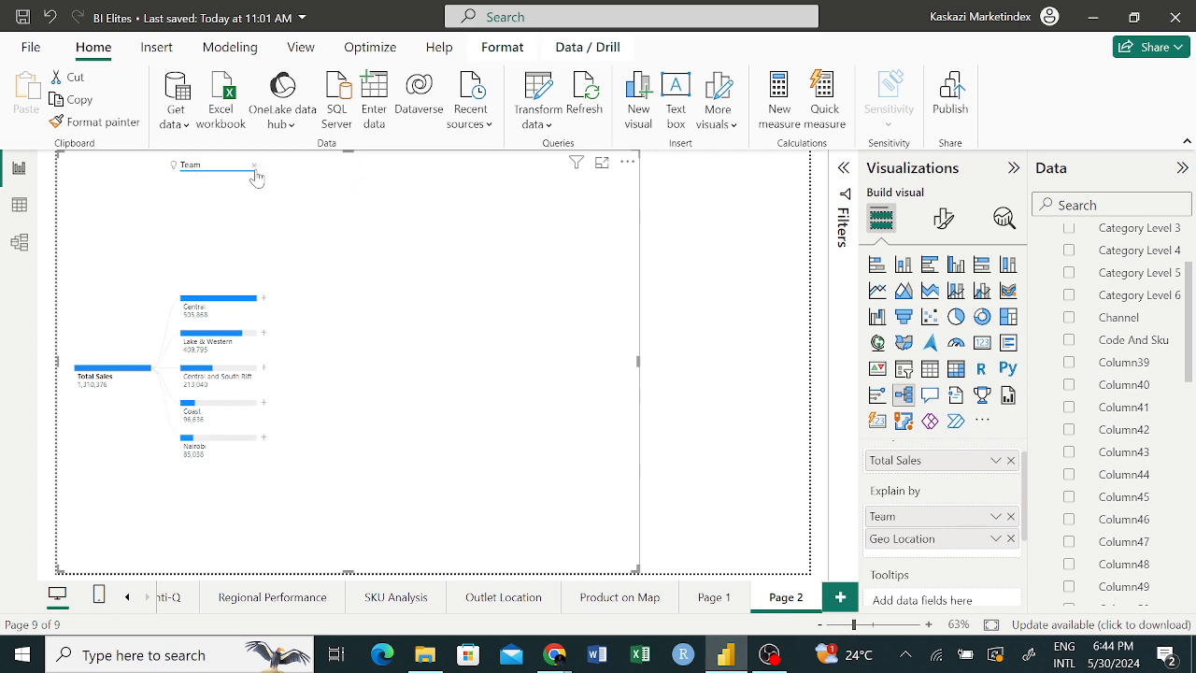
pyautogui.click(254, 167)
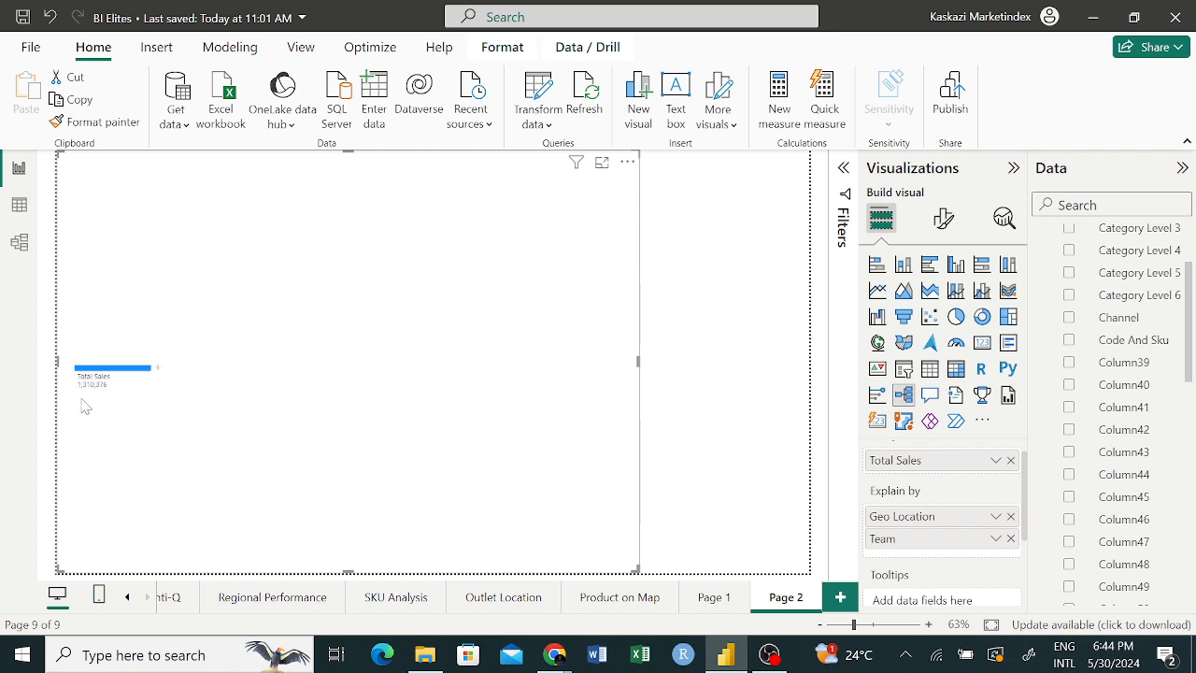
pyautogui.click(1010, 516)
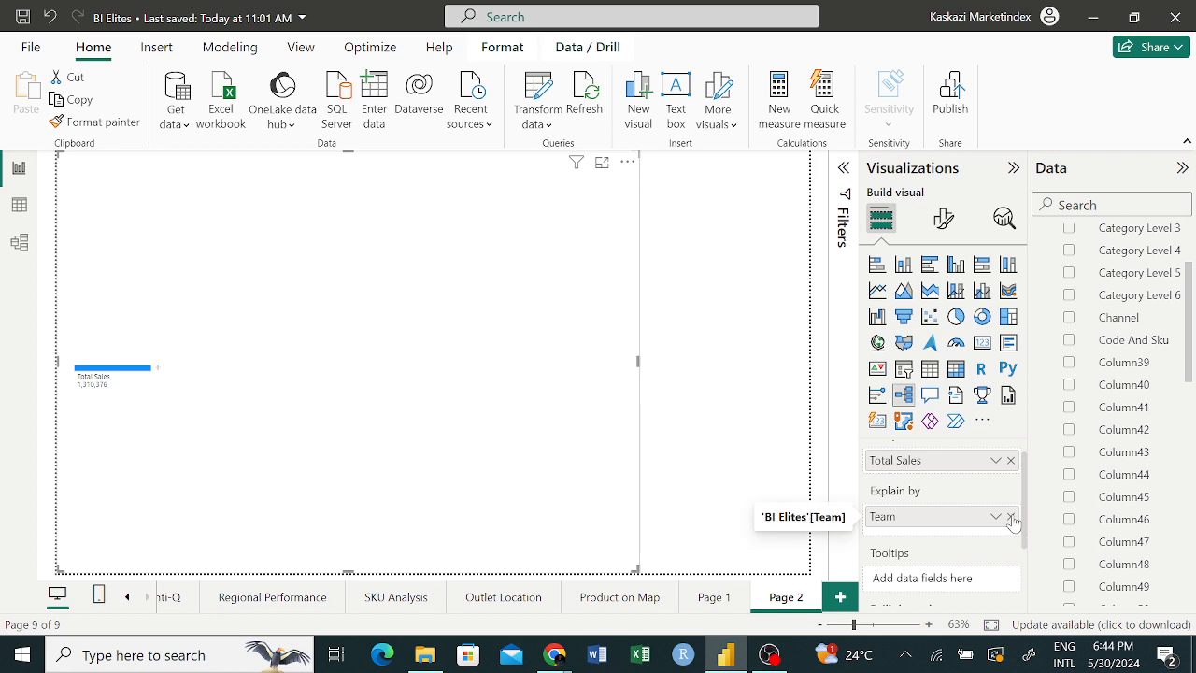
pyautogui.click(1011, 517)
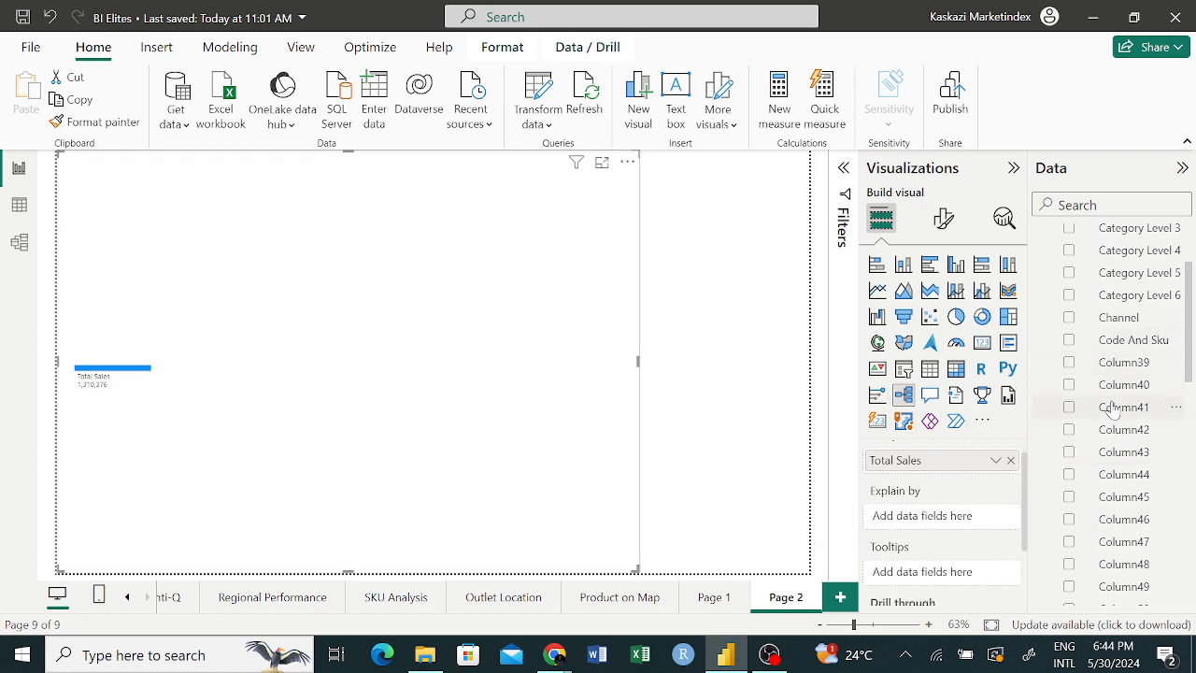
# Step: Set Display Name from the BI Elites table as the explain-by field and split the Total Sales node by Low value
pyautogui.scroll(-10, 1112, 409)
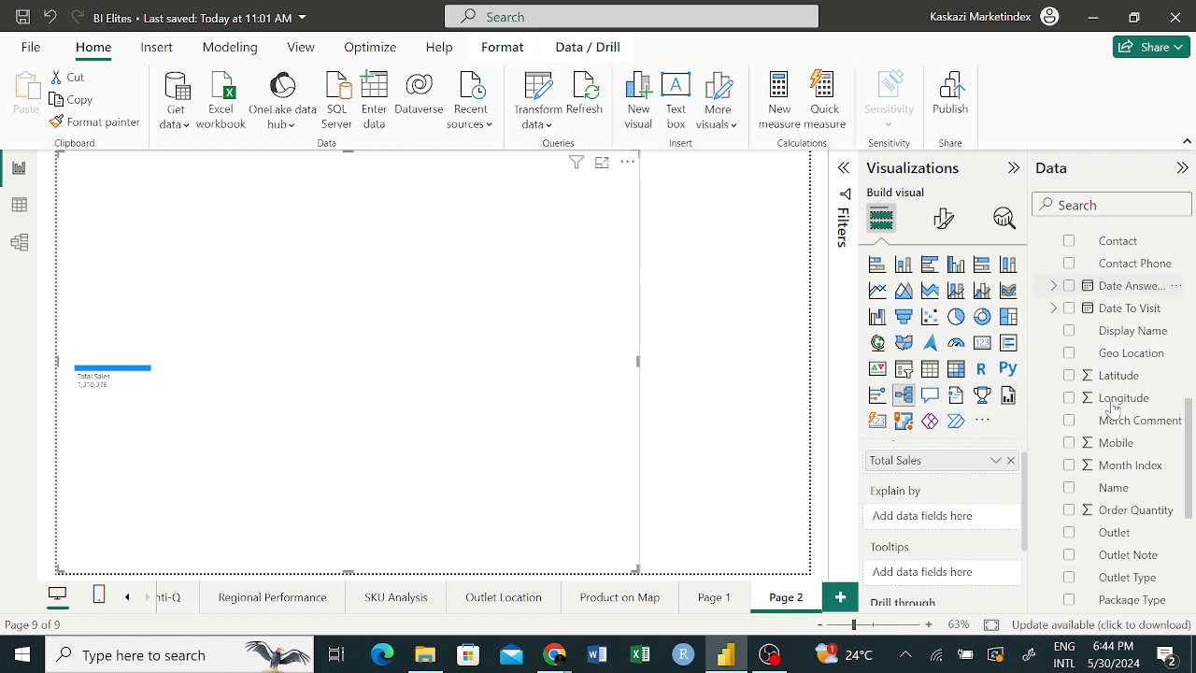
pyautogui.scroll(-4, 1112, 410)
pyautogui.scroll(4, 1112, 410)
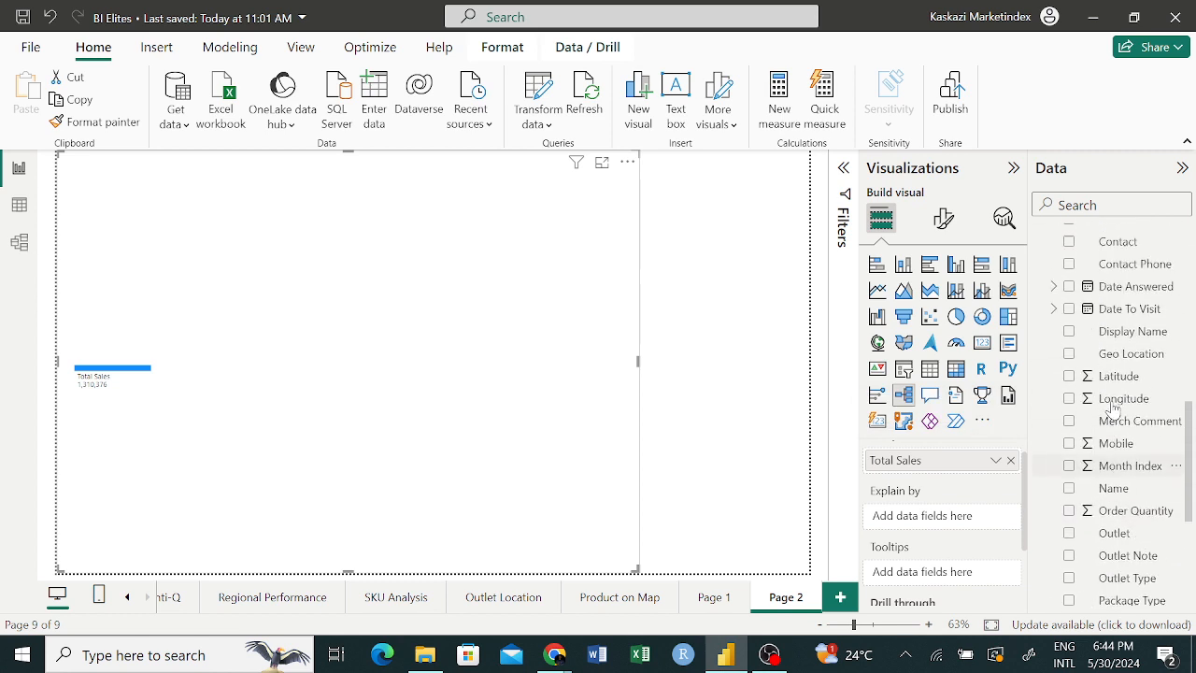
pyautogui.scroll(1, 1112, 409)
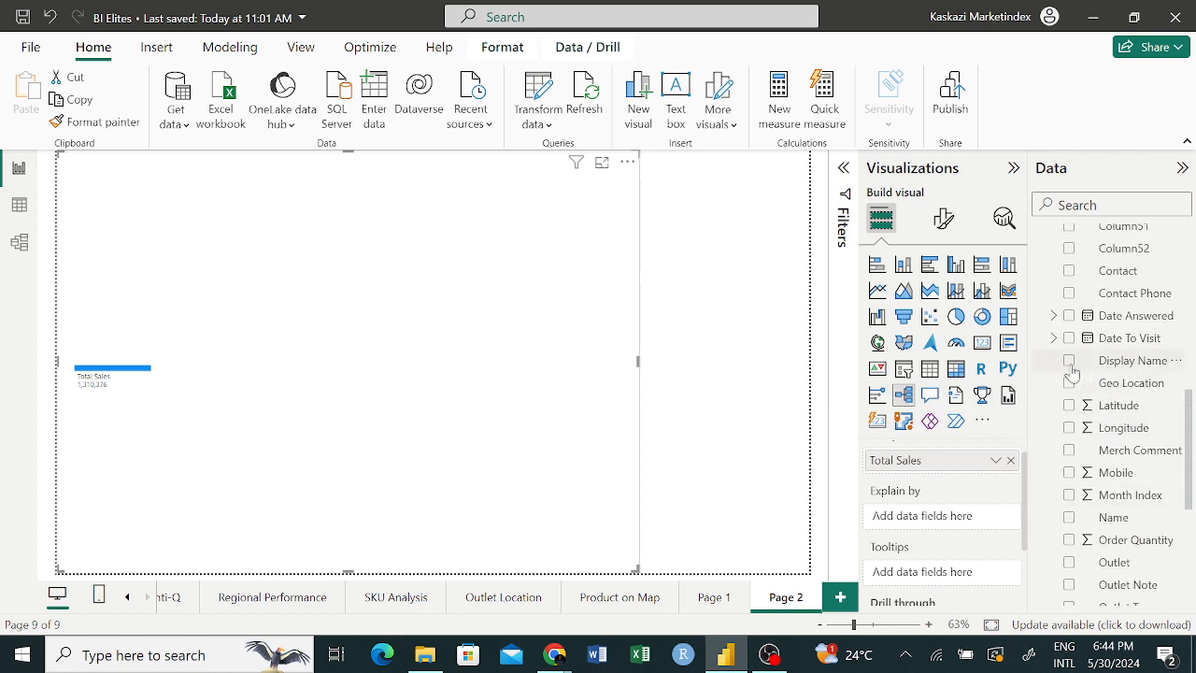
pyautogui.click(1070, 362)
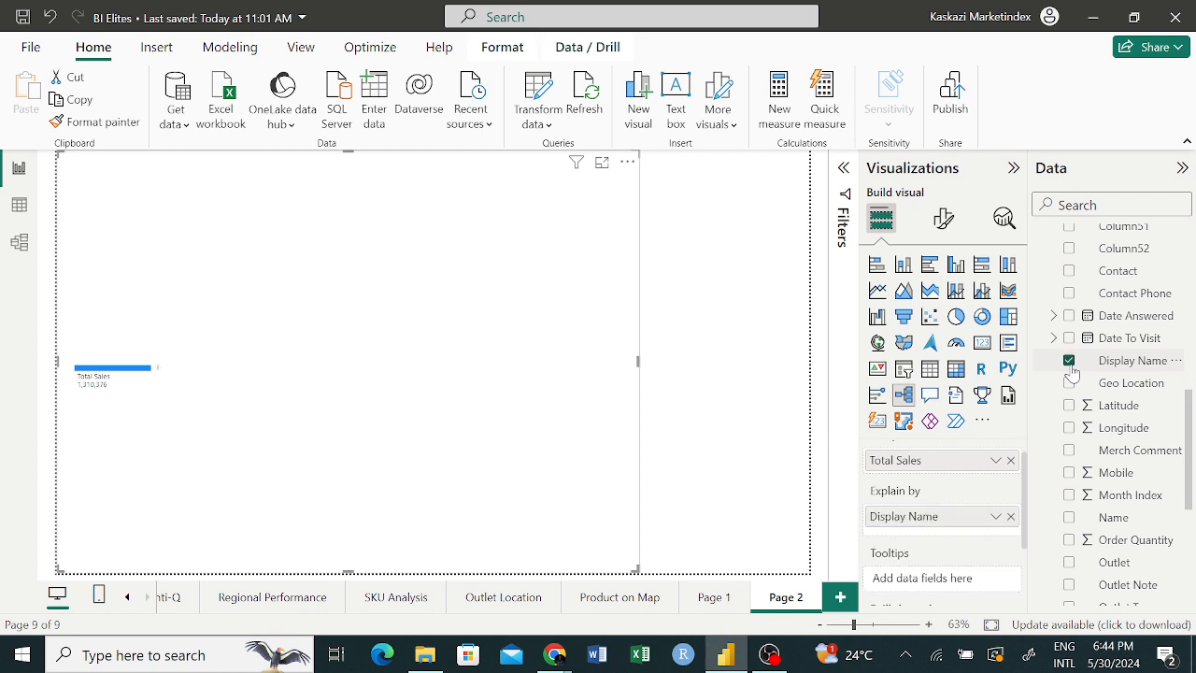
pyautogui.click(159, 373)
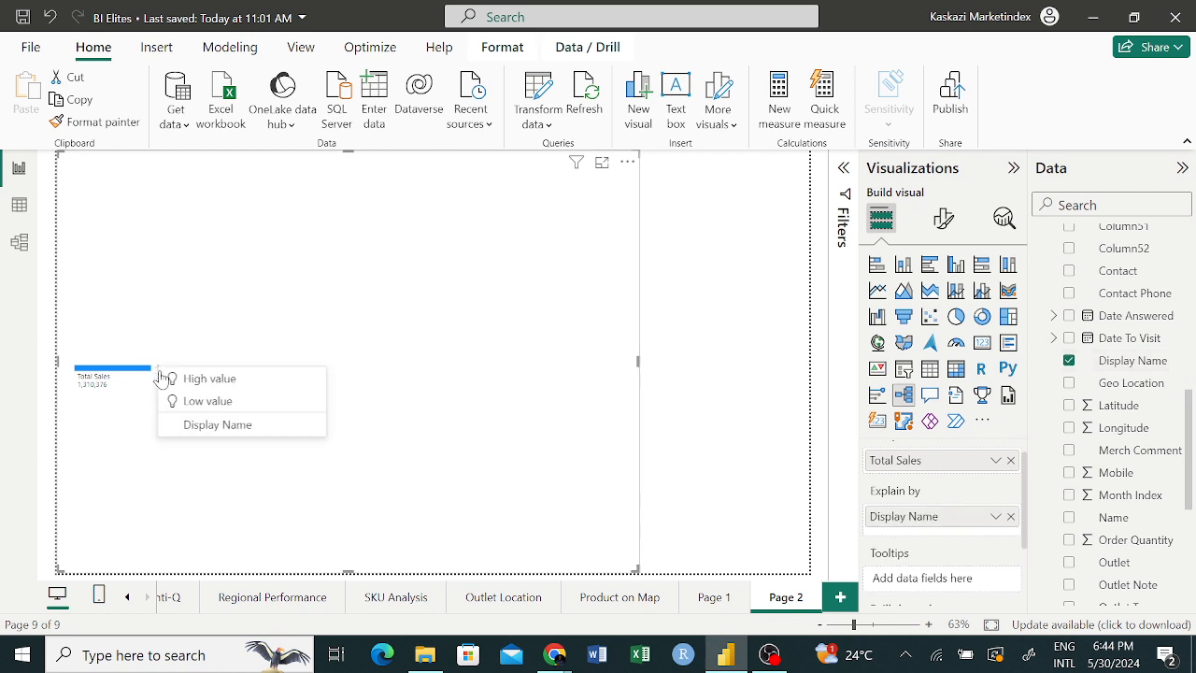
pyautogui.click(217, 408)
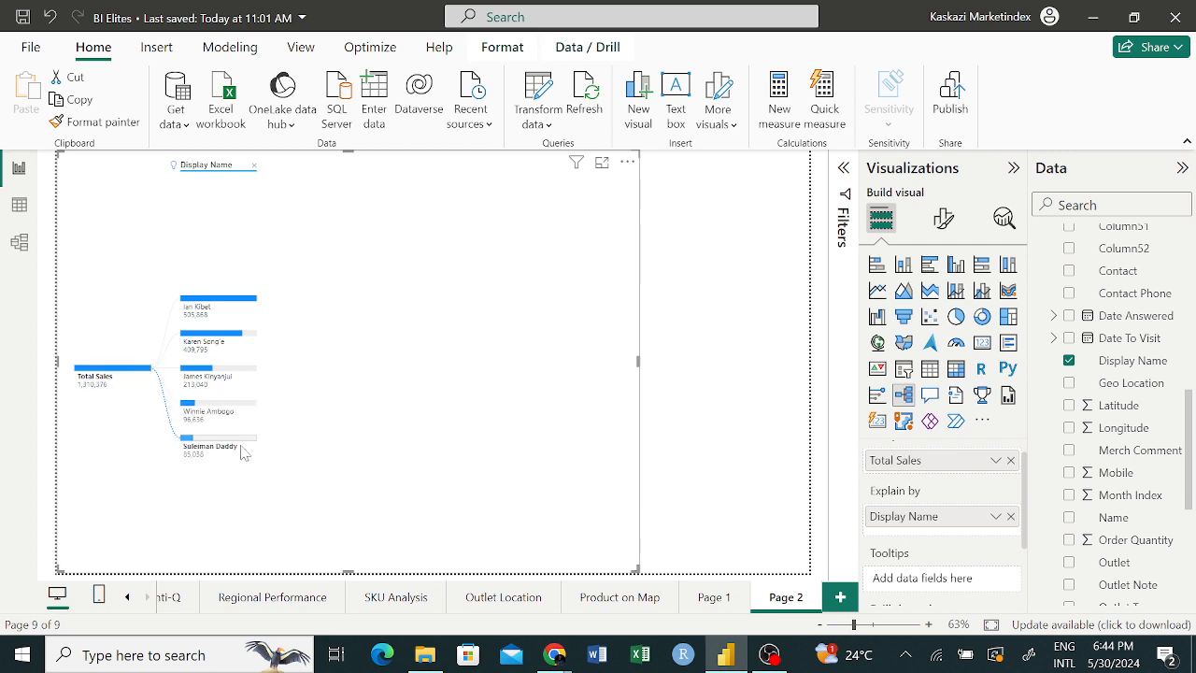
pyautogui.moveTo(225, 448)
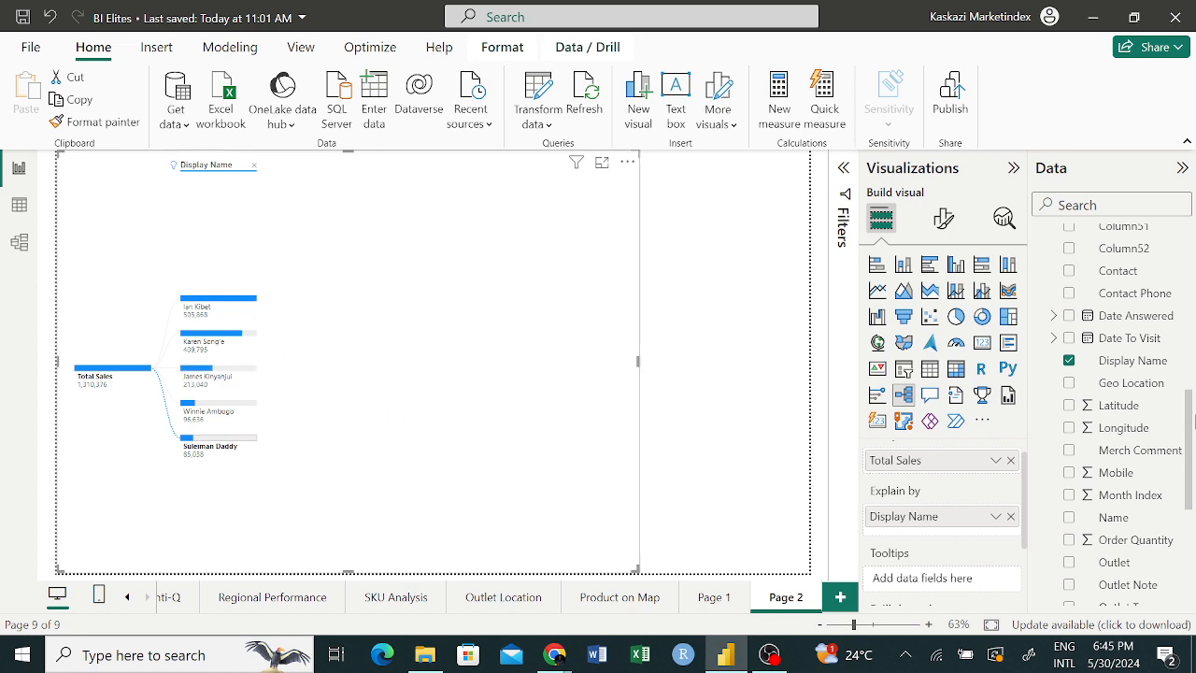
# Step: Add the Total Outlets measure from the Measures Table to the decomposition tree's tooltips
pyautogui.scroll(3, 1037, 311)
pyautogui.scroll(2, 1037, 311)
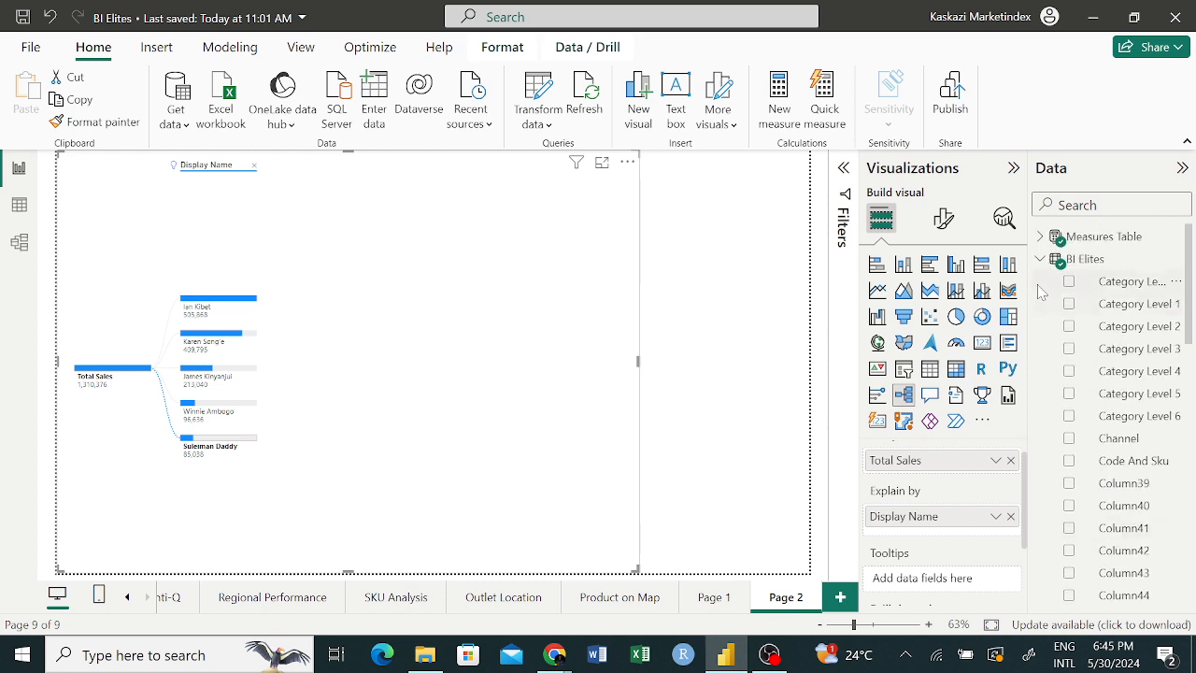
pyautogui.click(1040, 260)
pyautogui.click(1040, 236)
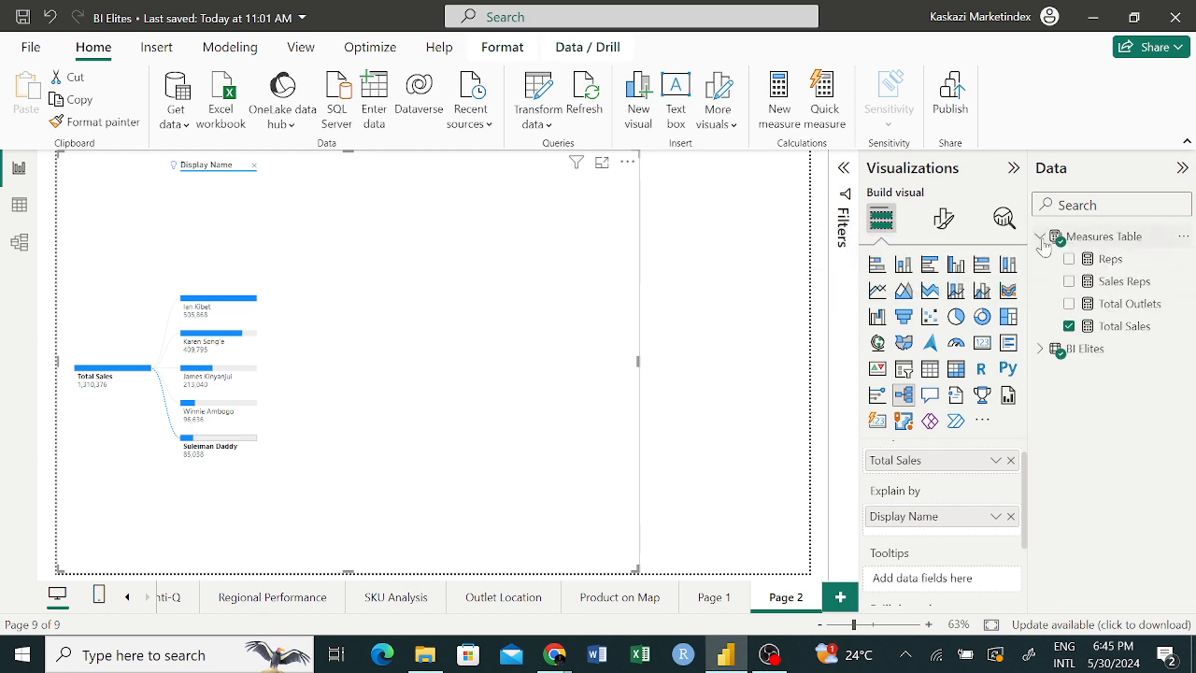
pyautogui.click(1069, 304)
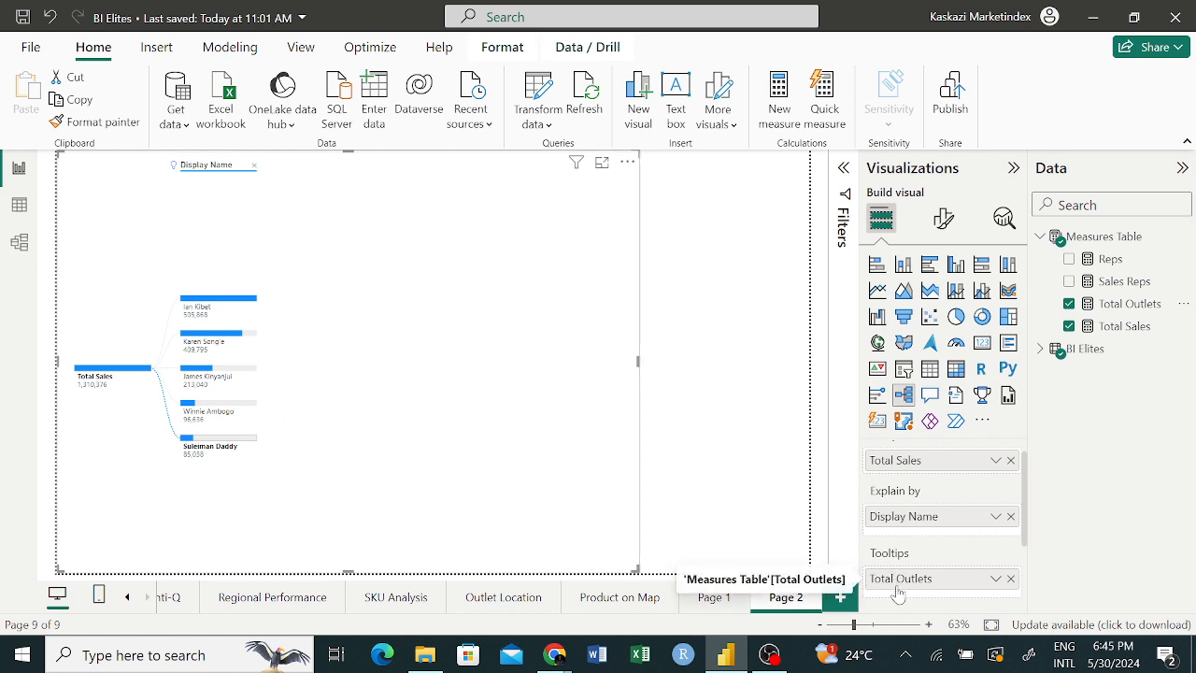
# Step: Try to use the Total Outlets measure as an explain-by field below Display Name
pyautogui.moveTo(899, 584); pyautogui.dragTo(903, 533)
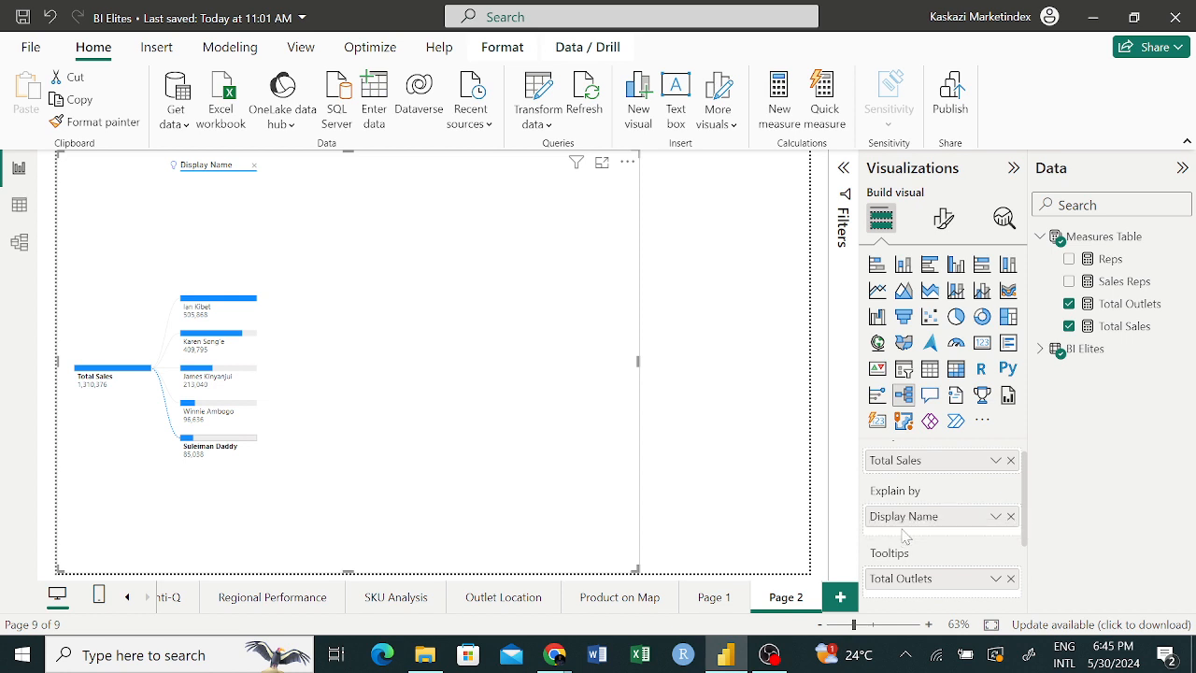
pyautogui.moveTo(907, 581); pyautogui.dragTo(911, 527)
pyautogui.moveTo(1128, 309); pyautogui.dragTo(950, 539)
pyautogui.scroll(-2, 1028, 537)
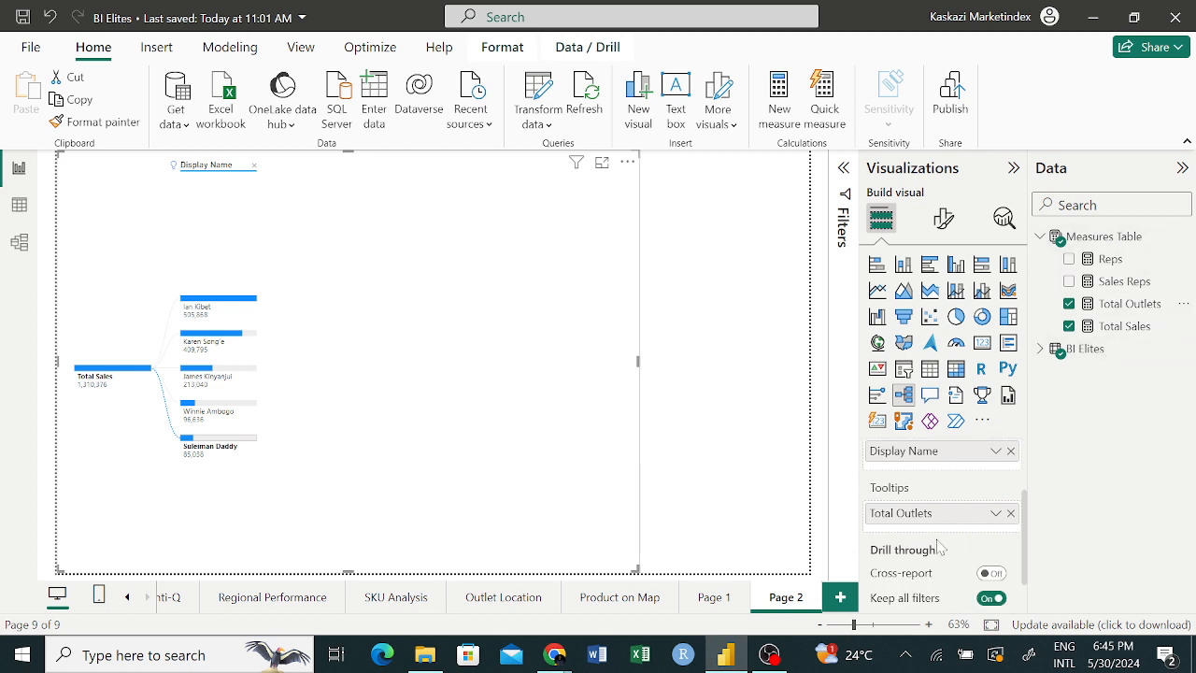
pyautogui.scroll(2, 939, 547)
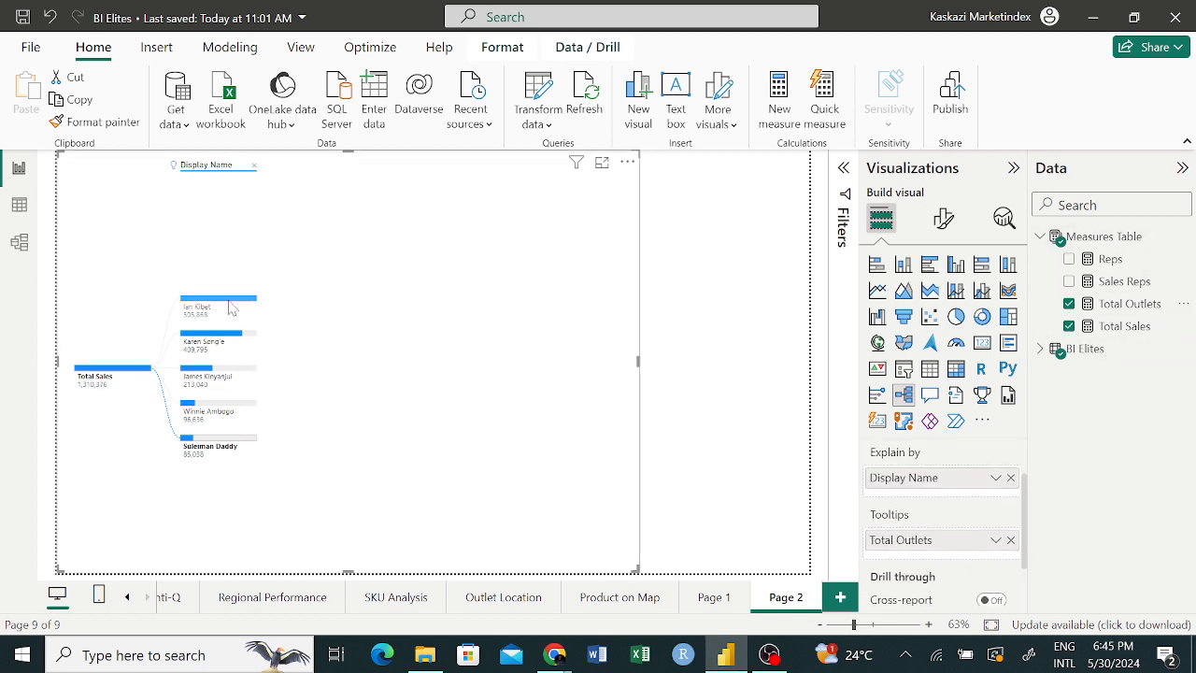
pyautogui.moveTo(229, 304)
pyautogui.moveTo(231, 337)
# Step: Add Team from the BI Elites table as a second explain-by field and split the top Display Name node by High value
pyautogui.click(1040, 236)
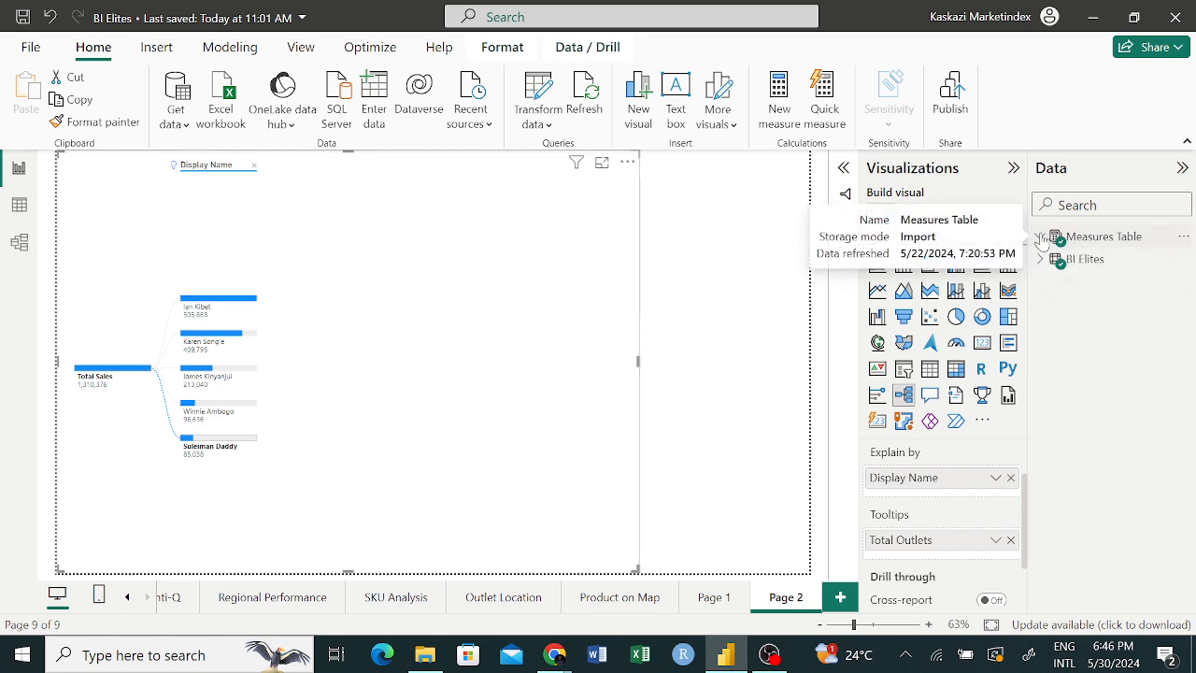
pyautogui.click(1040, 260)
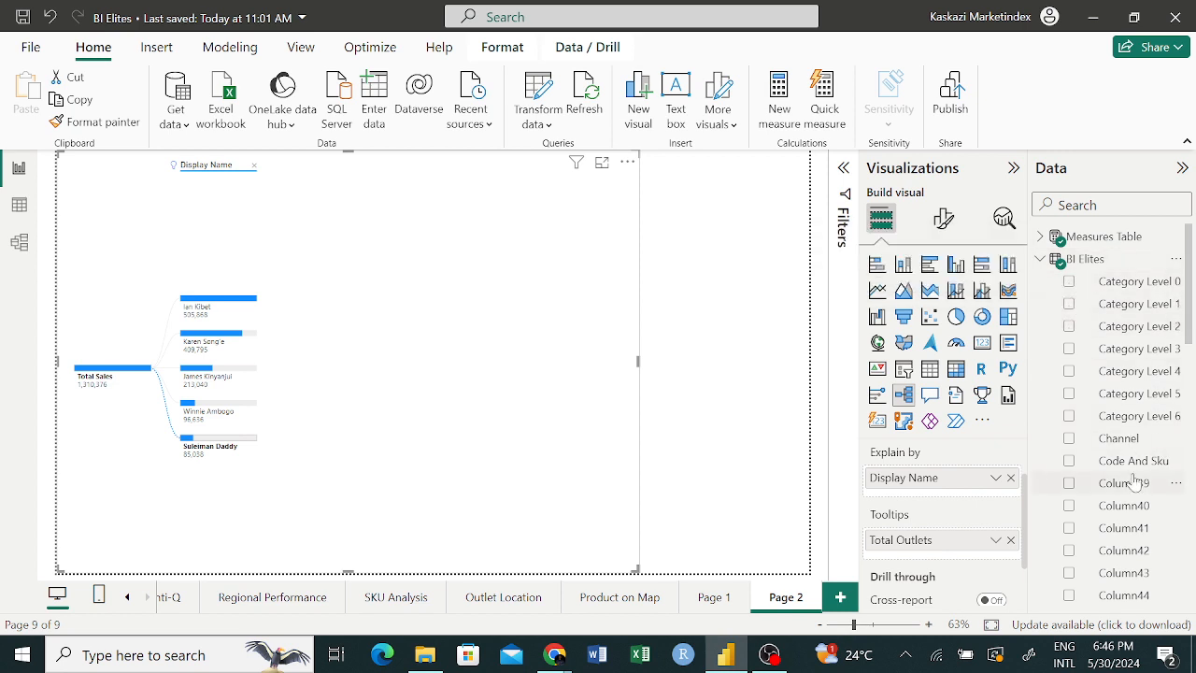
pyautogui.scroll(-8, 1145, 477)
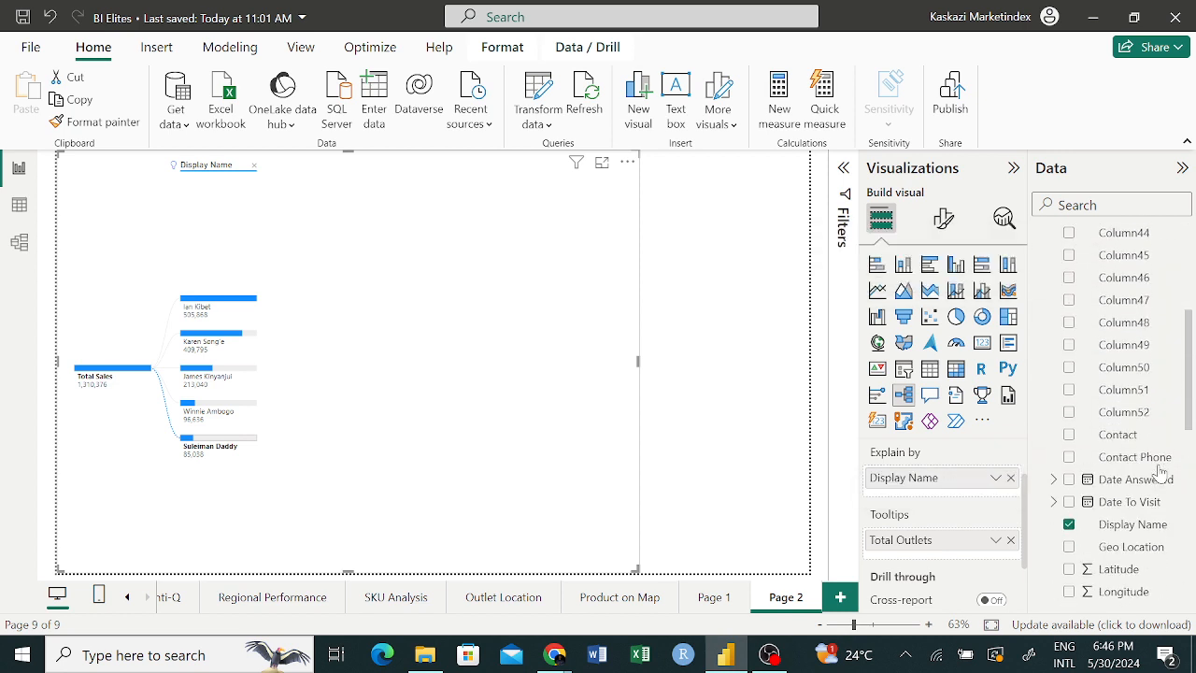
pyautogui.scroll(-1, 1153, 458)
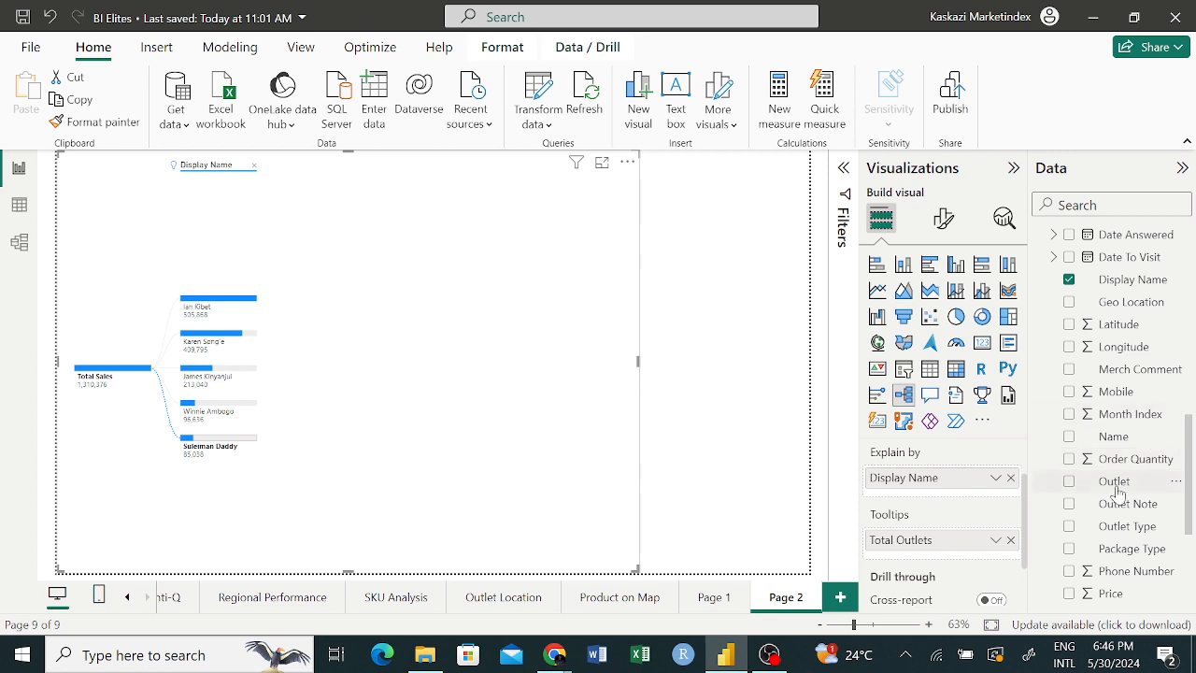
pyautogui.scroll(-3, 1118, 495)
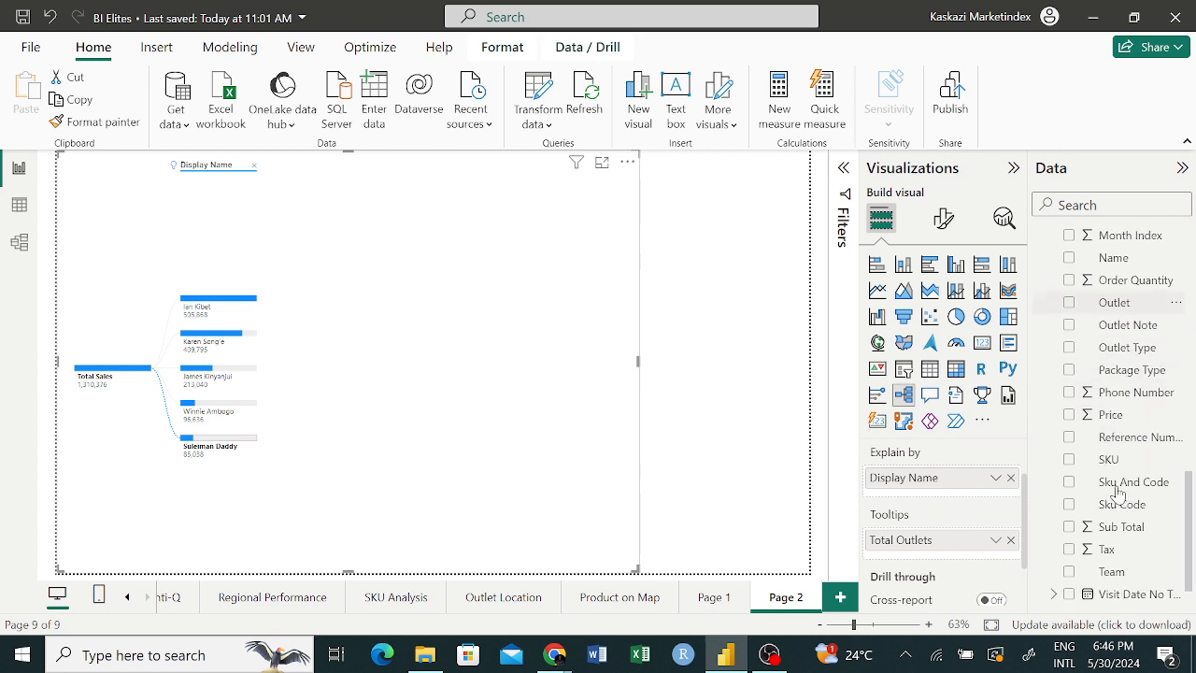
pyautogui.click(1069, 573)
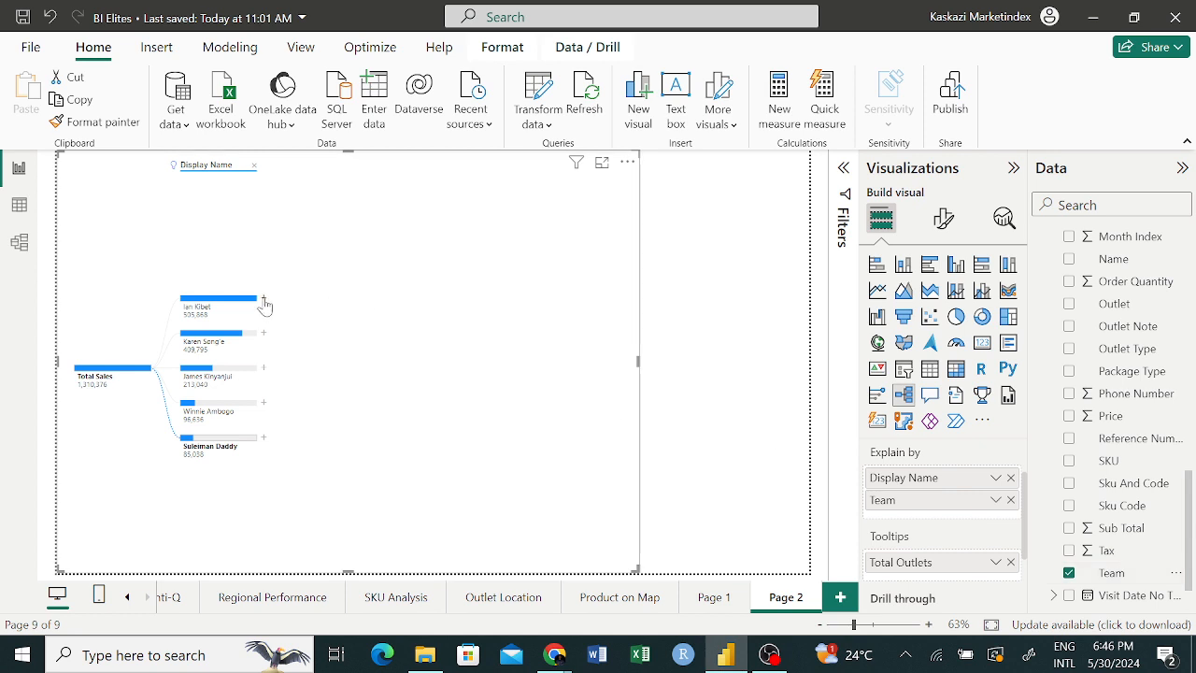
pyautogui.click(265, 299)
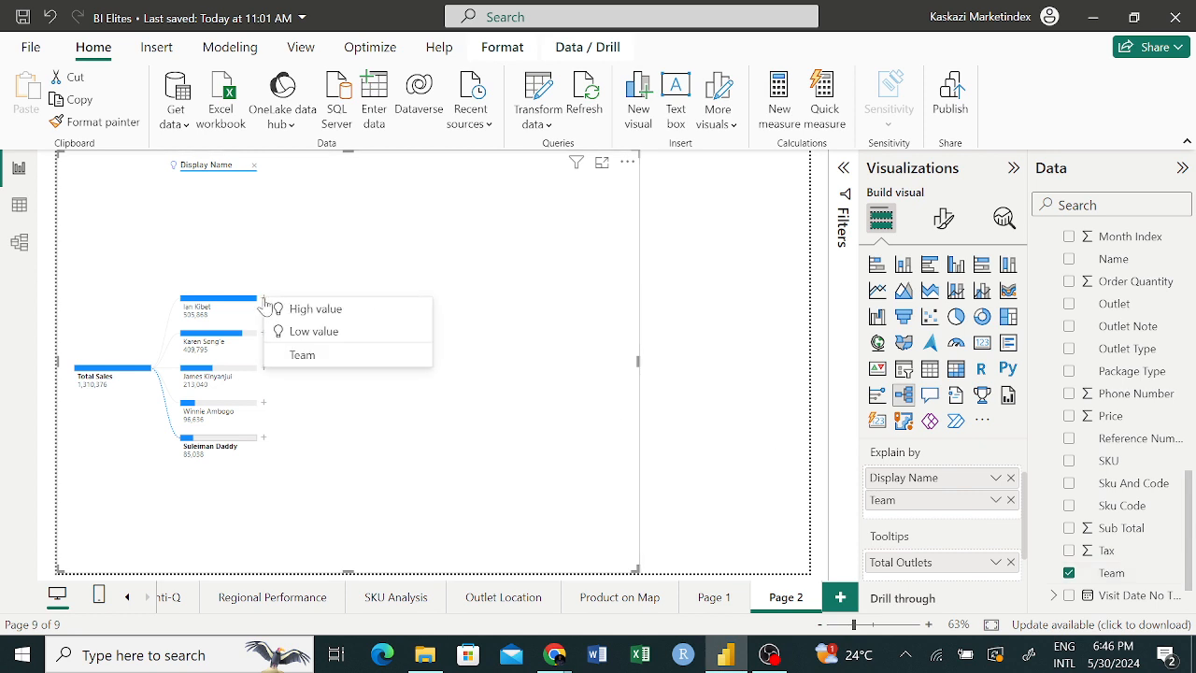
pyautogui.click(315, 309)
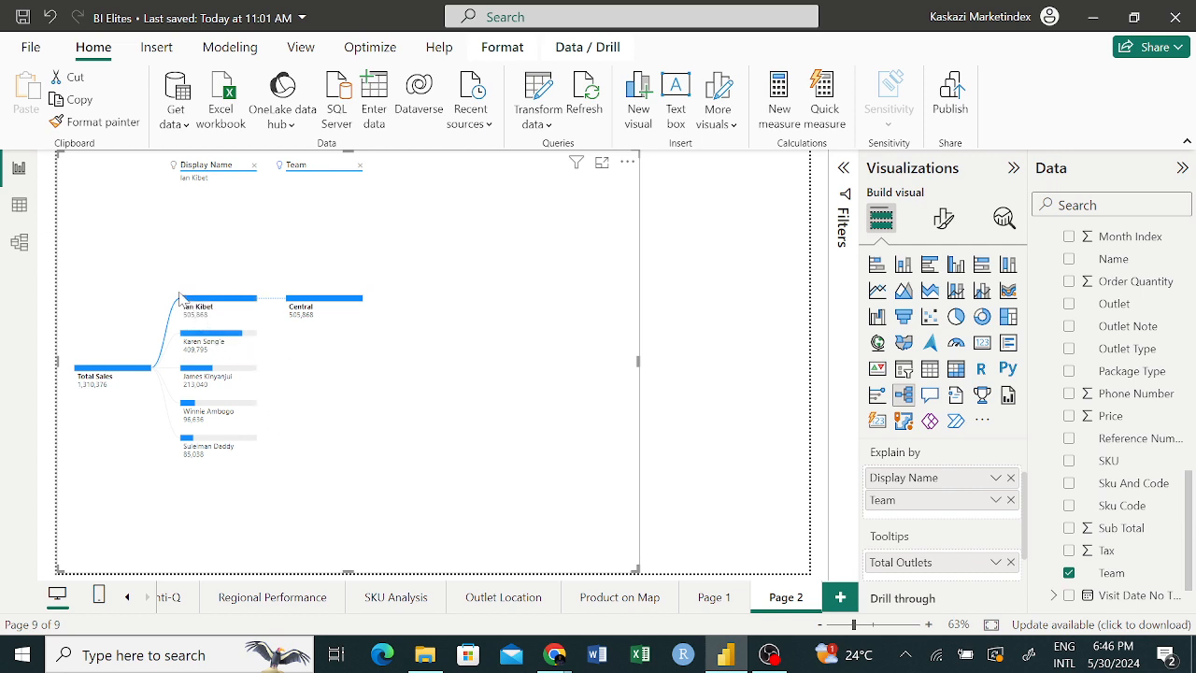
# Step: Examine the Team breakdown under the first, second and third Display Name nodes of the decomposition tree
pyautogui.moveTo(324, 311)
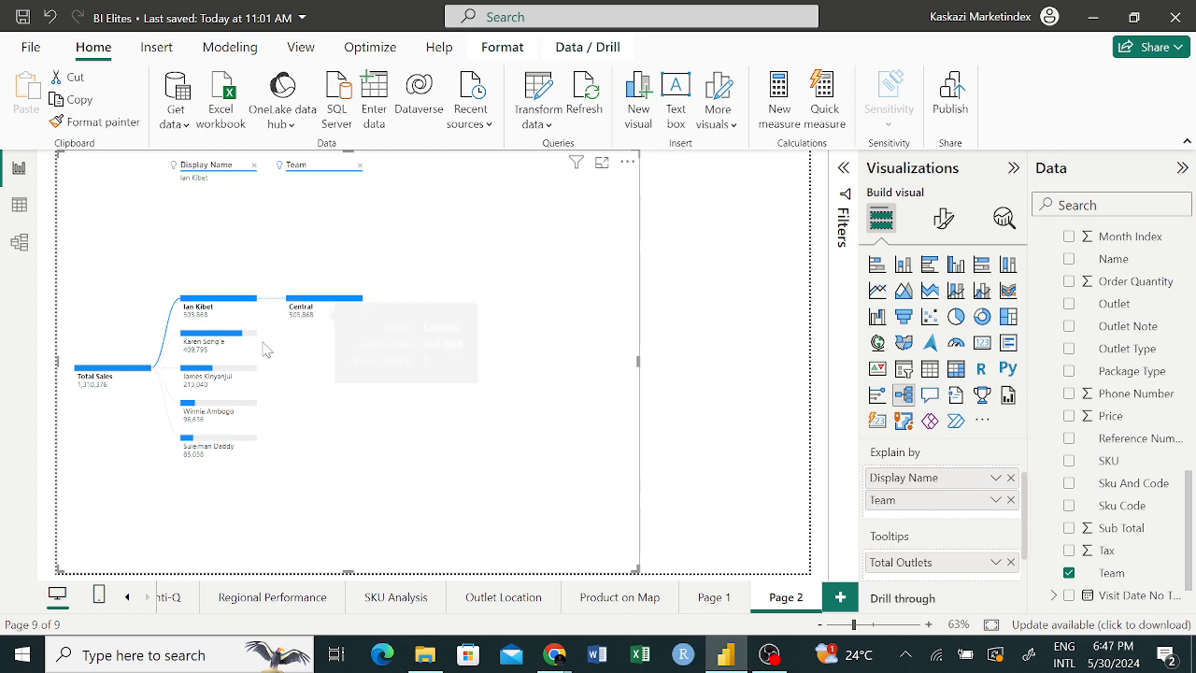
pyautogui.click(233, 338)
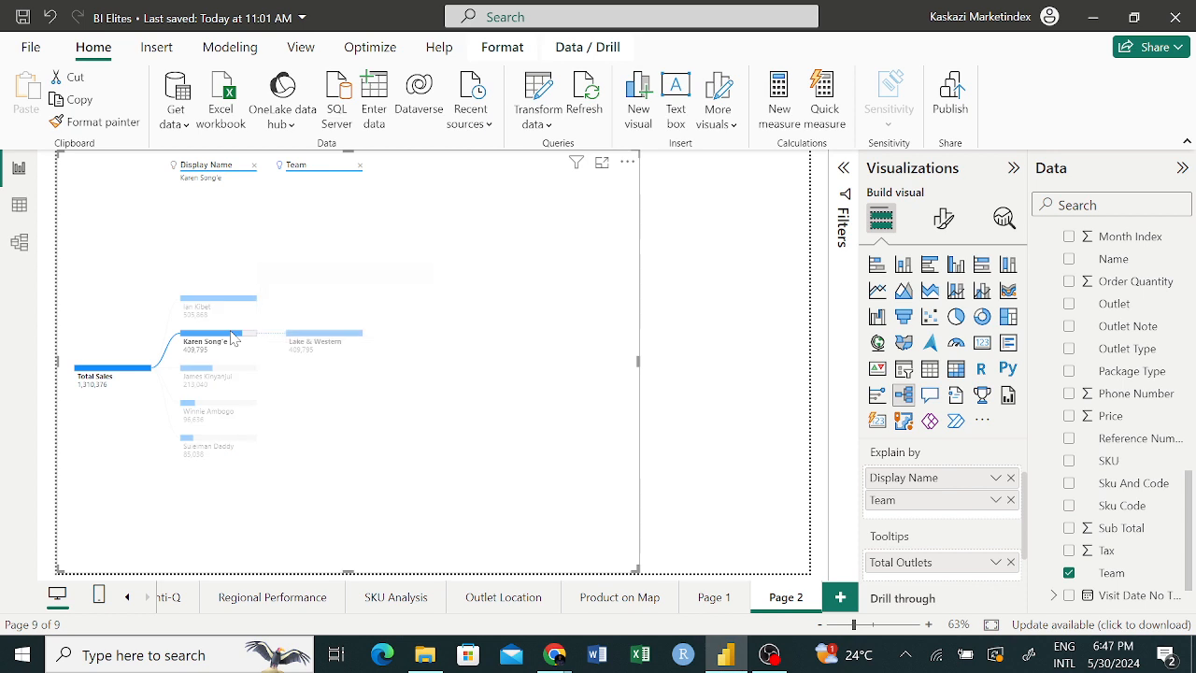
pyautogui.click(205, 376)
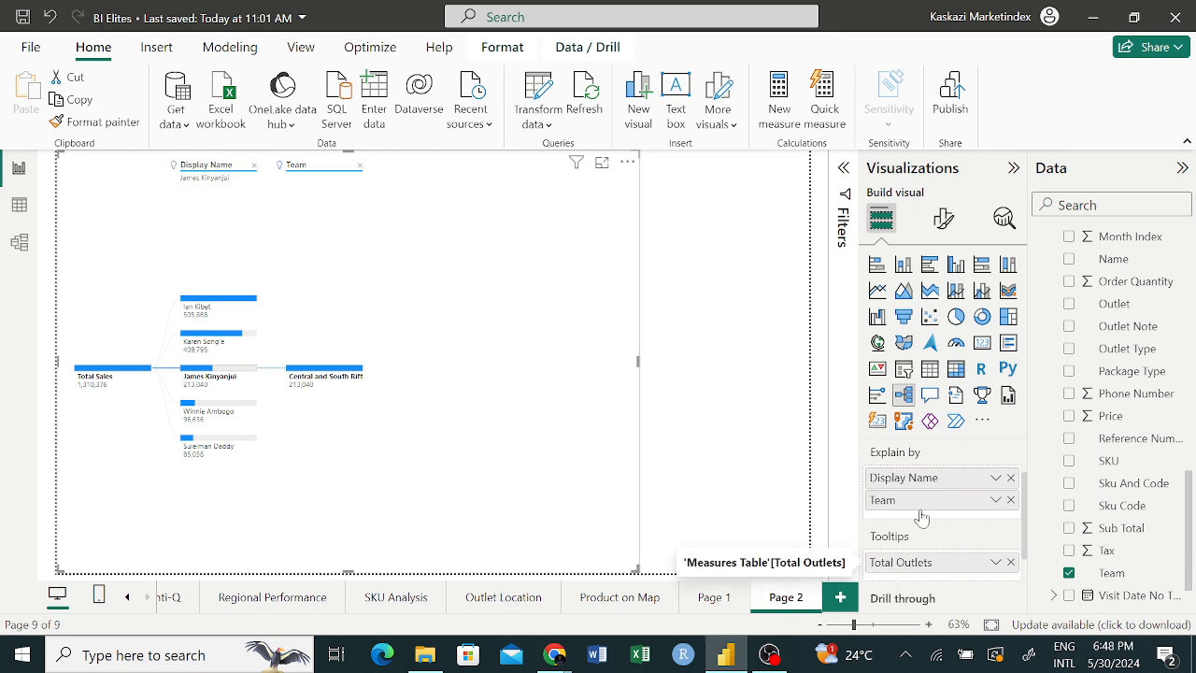
# Step: Narrow the decomposition tree visual slightly by pulling in its right edge
pyautogui.scroll(-3, 925, 519)
pyautogui.scroll(4, 938, 519)
pyautogui.scroll(1, 938, 520)
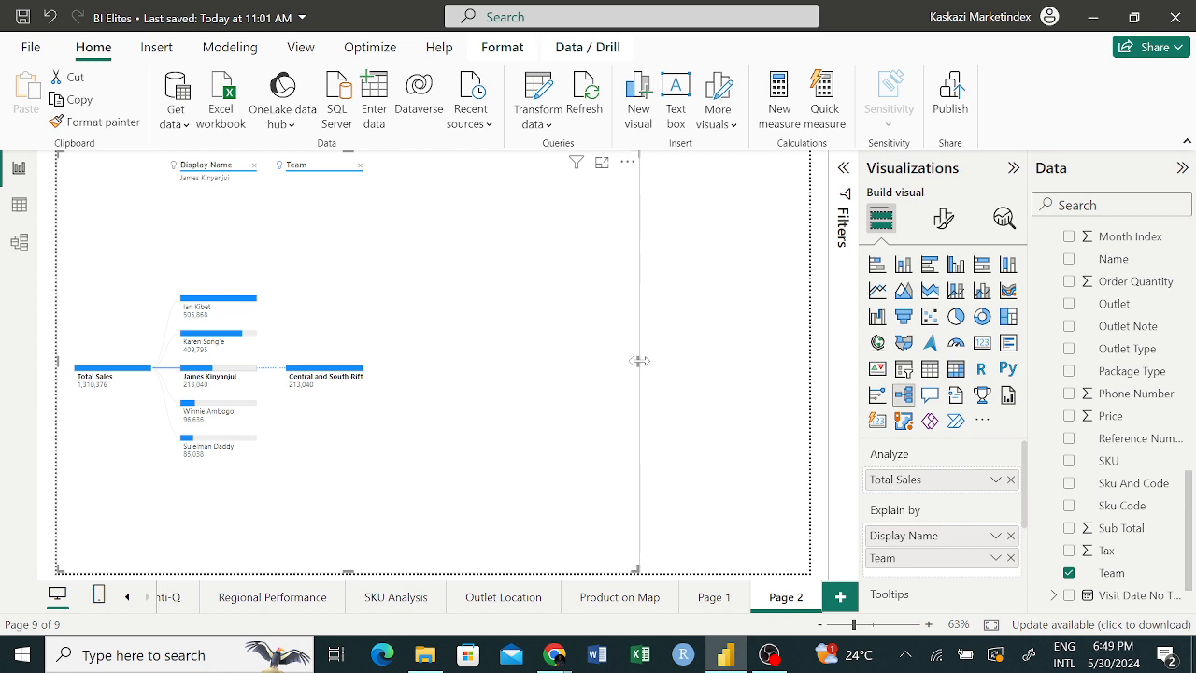
pyautogui.moveTo(639, 360); pyautogui.dragTo(621, 363)
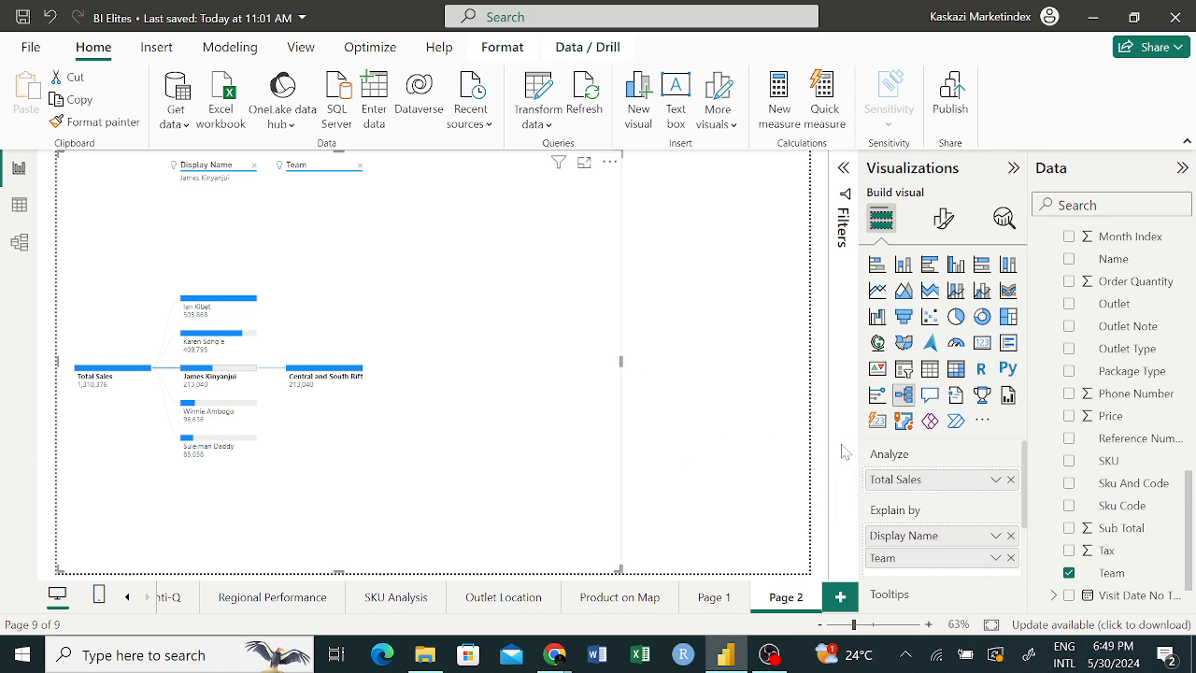
# Step: Clear the tree's explain-by fields and its Total Outlets tooltip, and re-add Team from the BI Elites table as the only explain-by field
pyautogui.moveTo(889, 456)
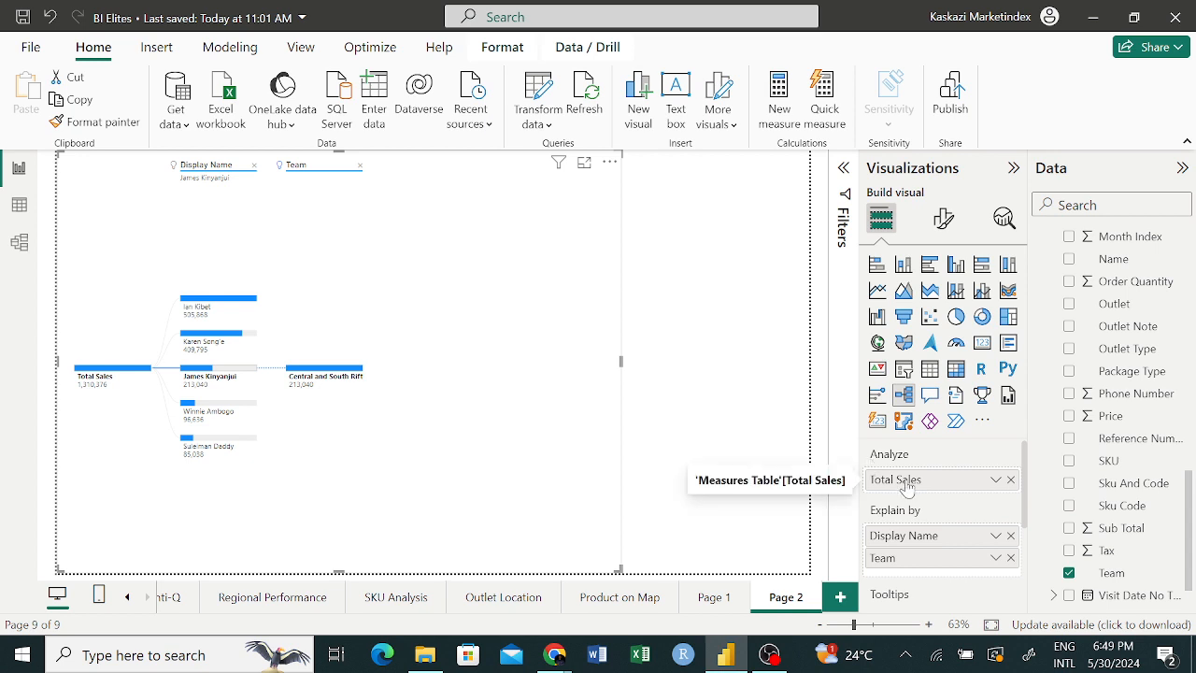
pyautogui.moveTo(908, 512)
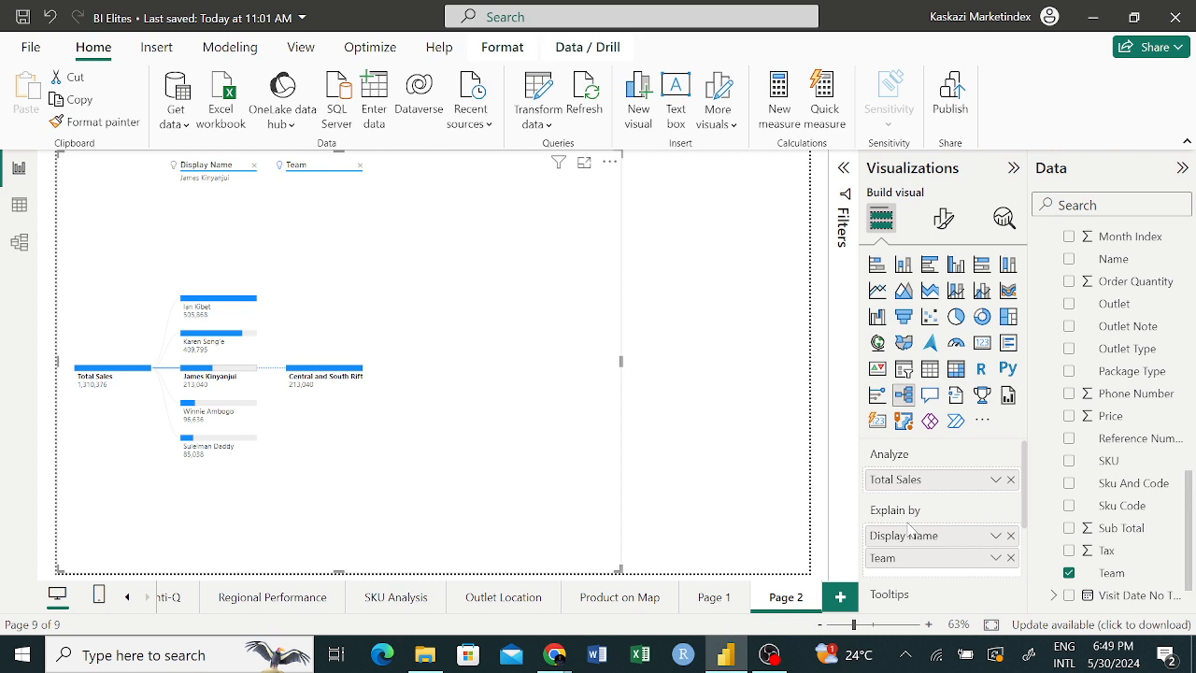
pyautogui.click(1010, 536)
pyautogui.click(1011, 535)
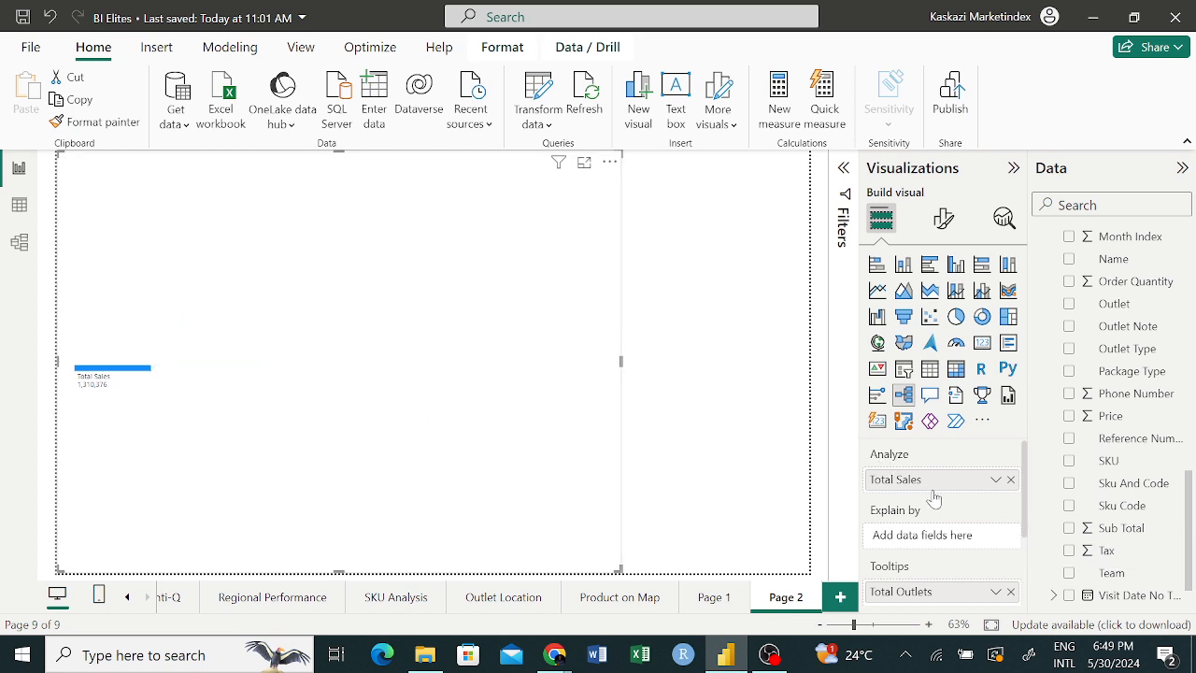
pyautogui.click(1011, 592)
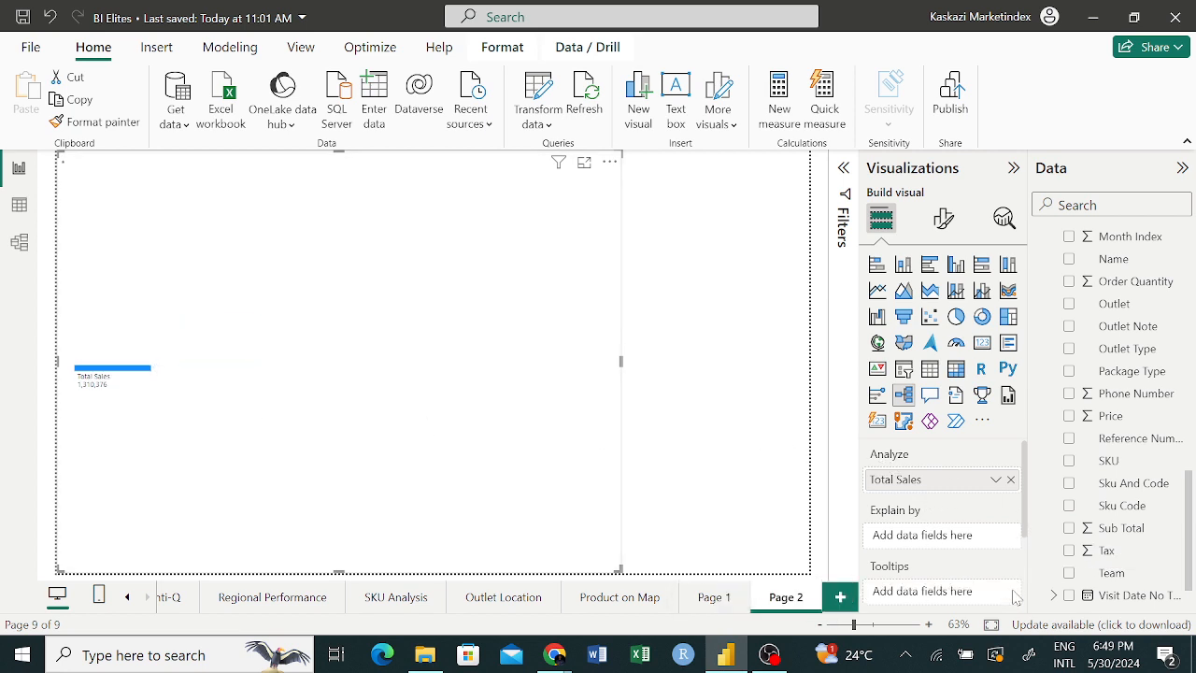
pyautogui.scroll(-1, 1142, 484)
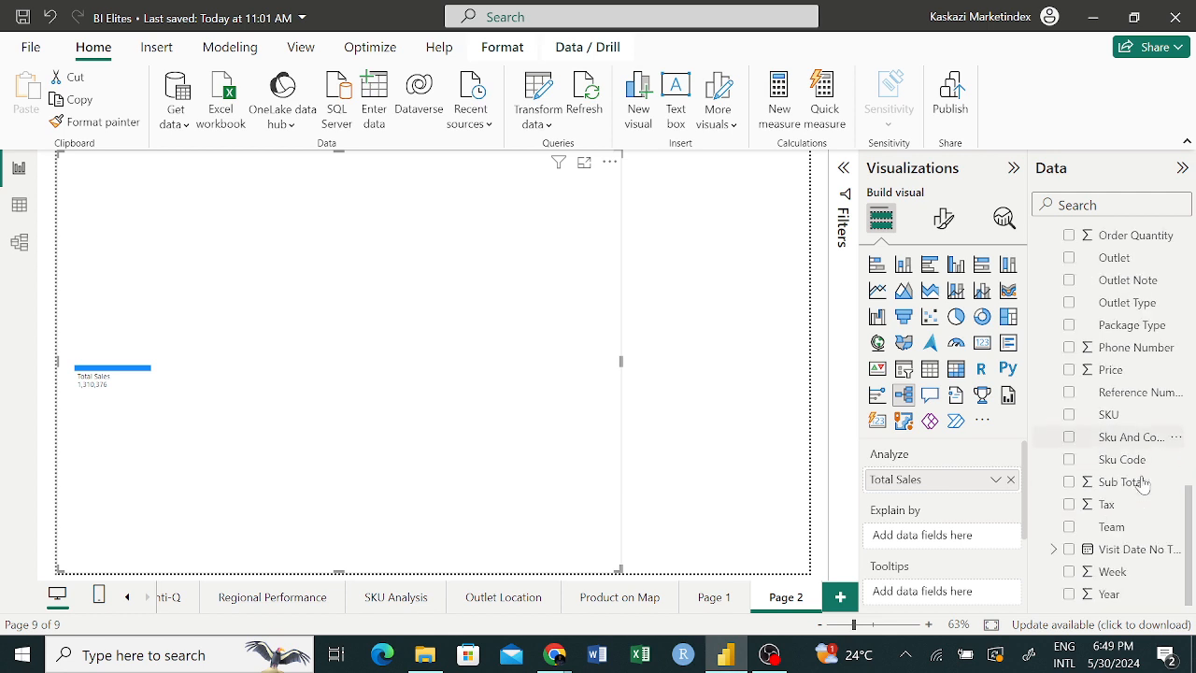
pyautogui.click(1070, 529)
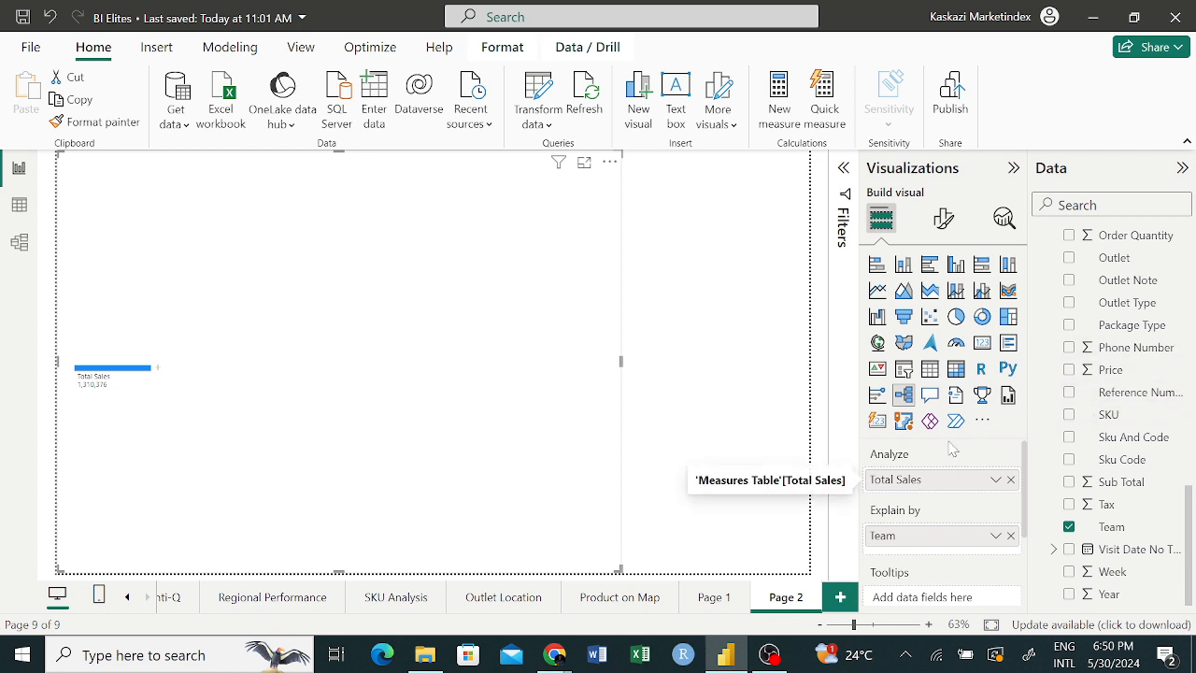
# Step: Create a separate card visual showing the Total Sales measure in the empty space beside the decomposition tree
pyautogui.scroll(10, 1109, 336)
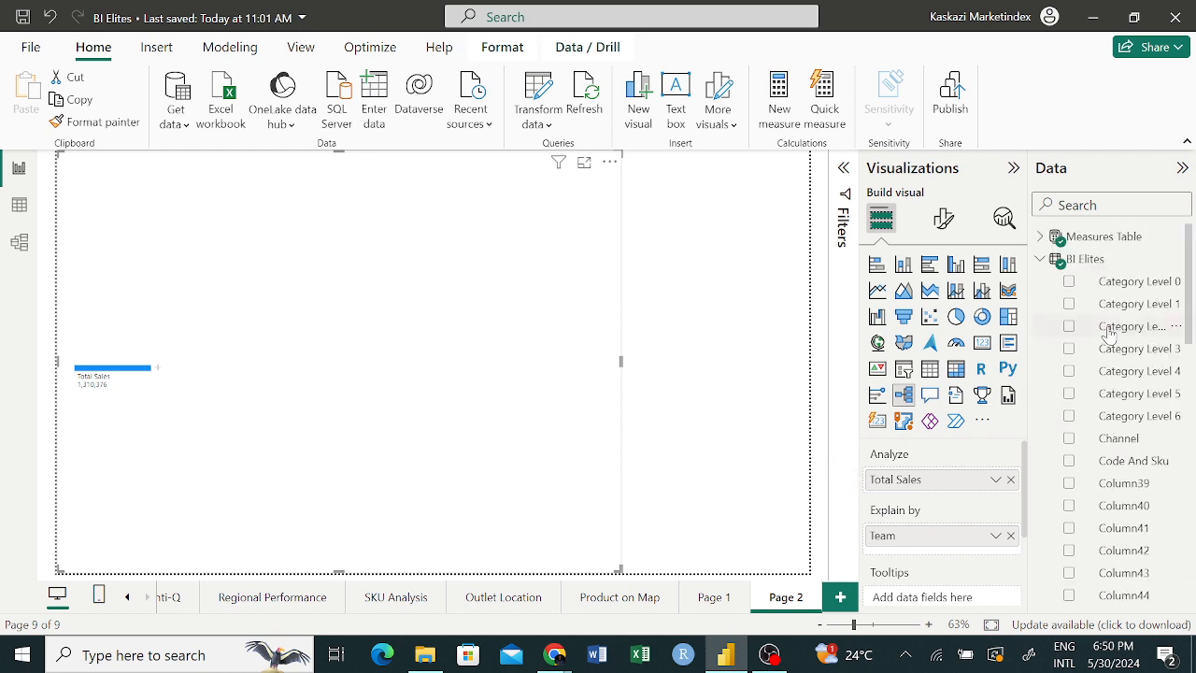
pyautogui.click(1041, 237)
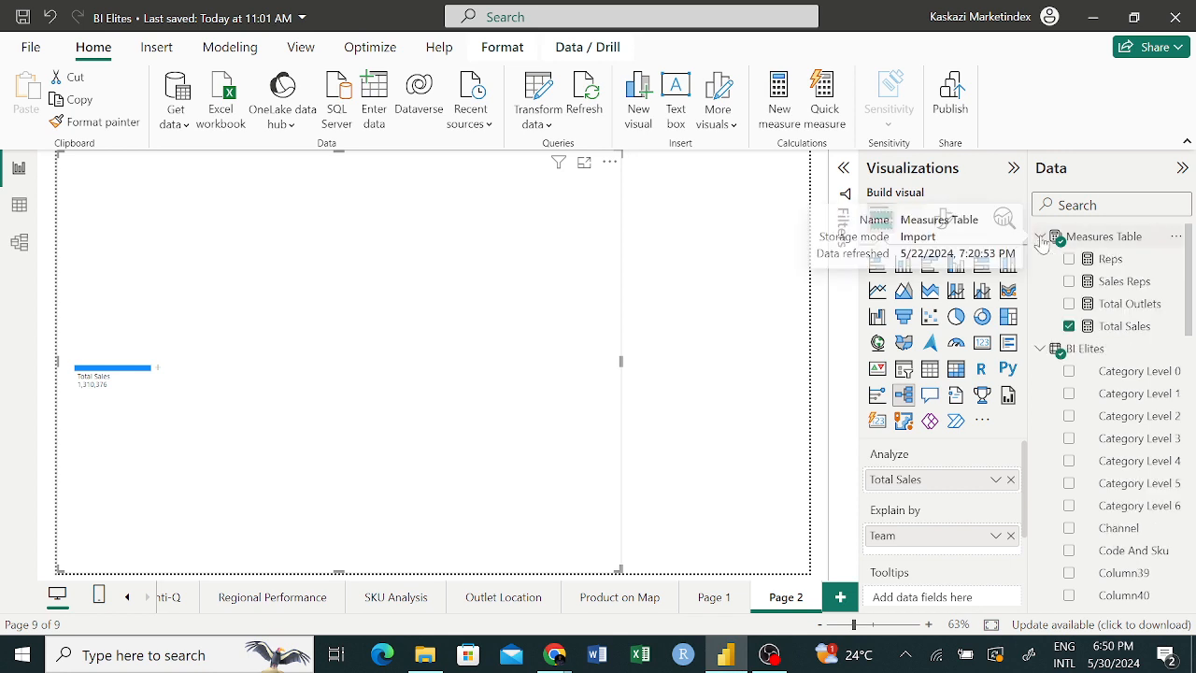
pyautogui.click(1126, 327)
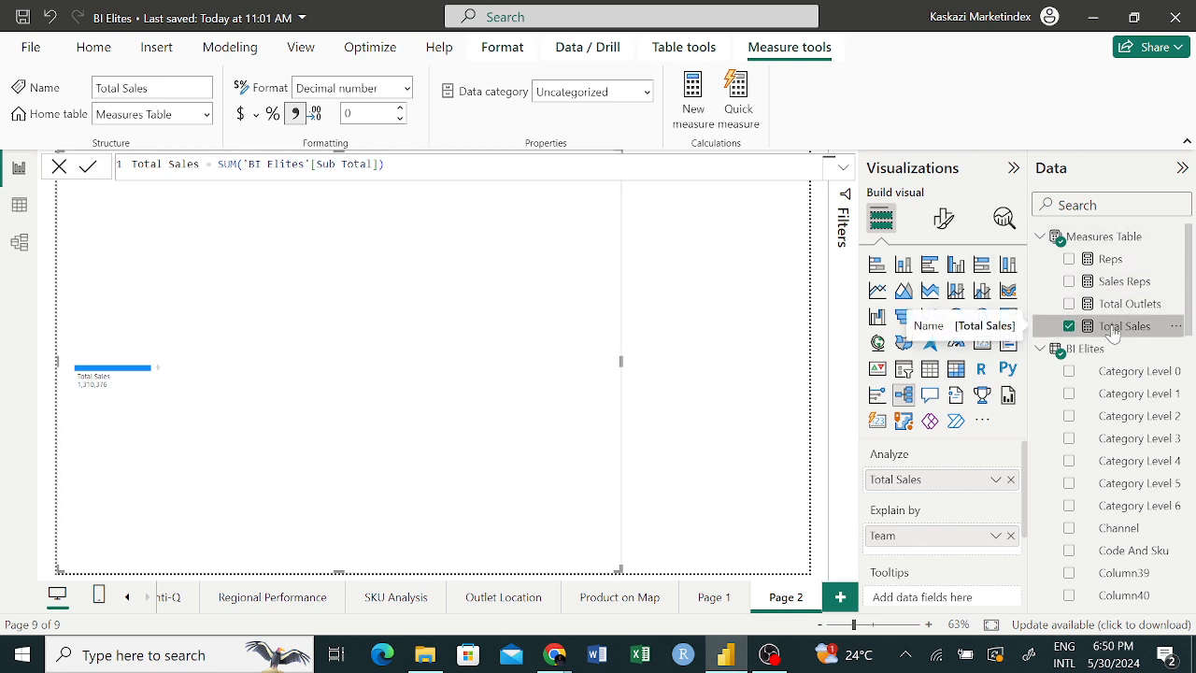
pyautogui.moveTo(1112, 334); pyautogui.dragTo(728, 272)
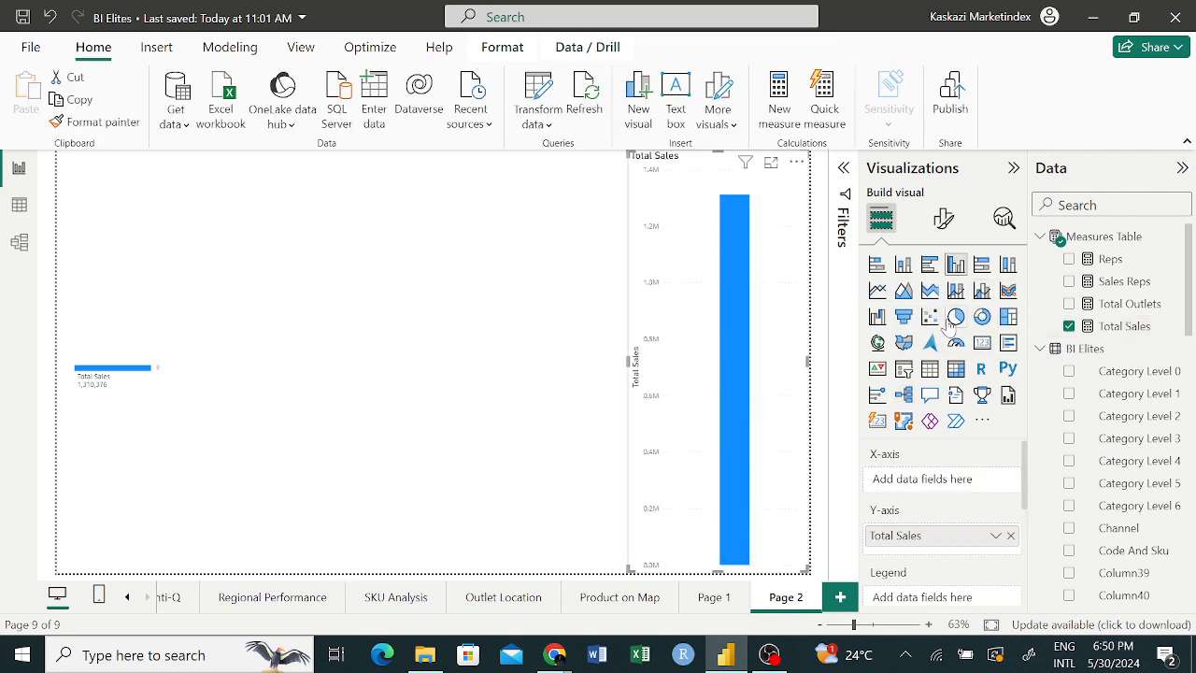
pyautogui.click(982, 344)
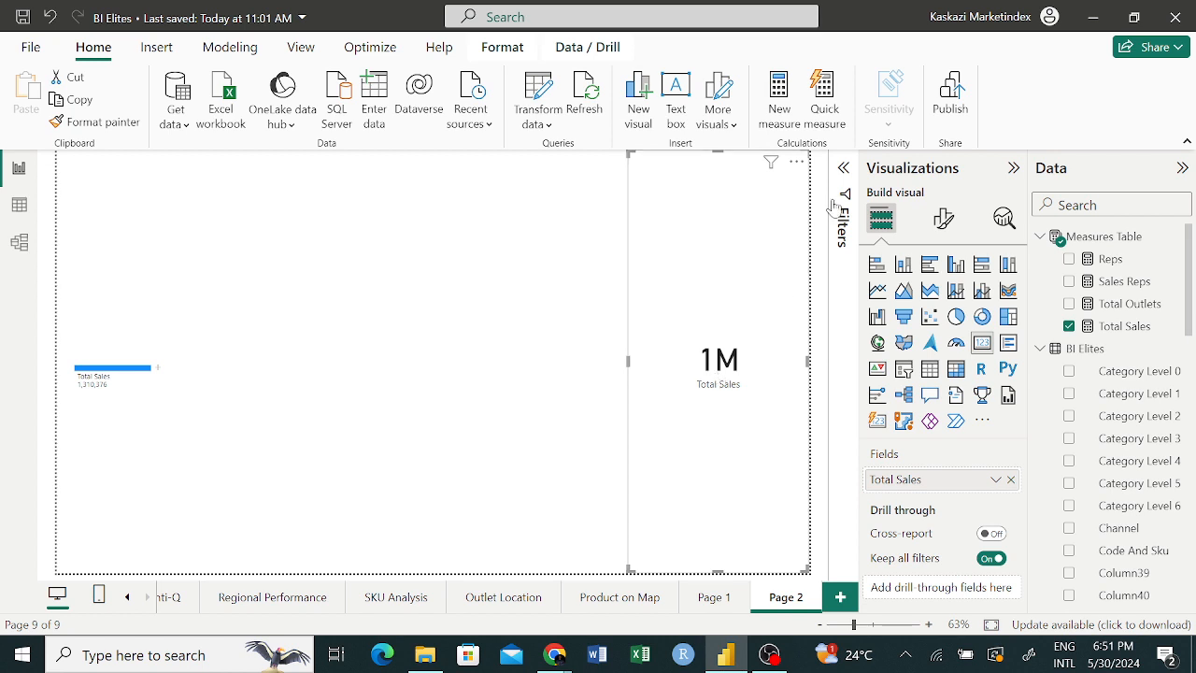
# Step: Shrink the Total Sales card to a small box and delete it from the page
pyautogui.moveTo(717, 156); pyautogui.dragTo(733, 318)
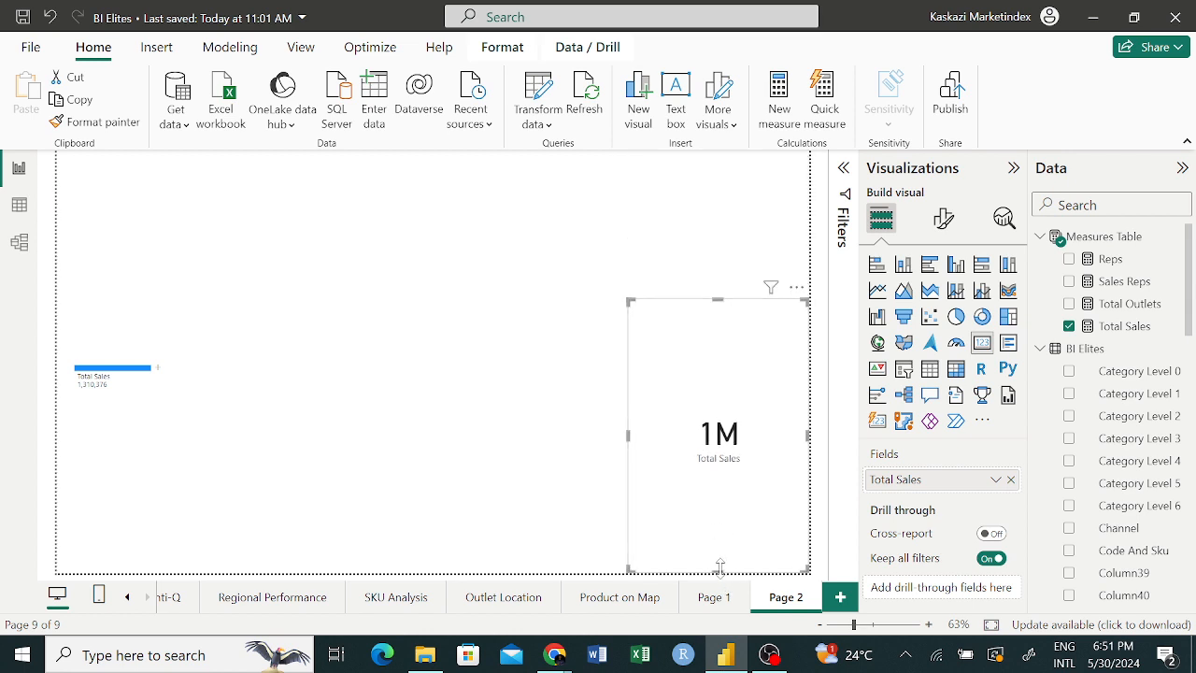
pyautogui.moveTo(719, 572); pyautogui.dragTo(720, 394)
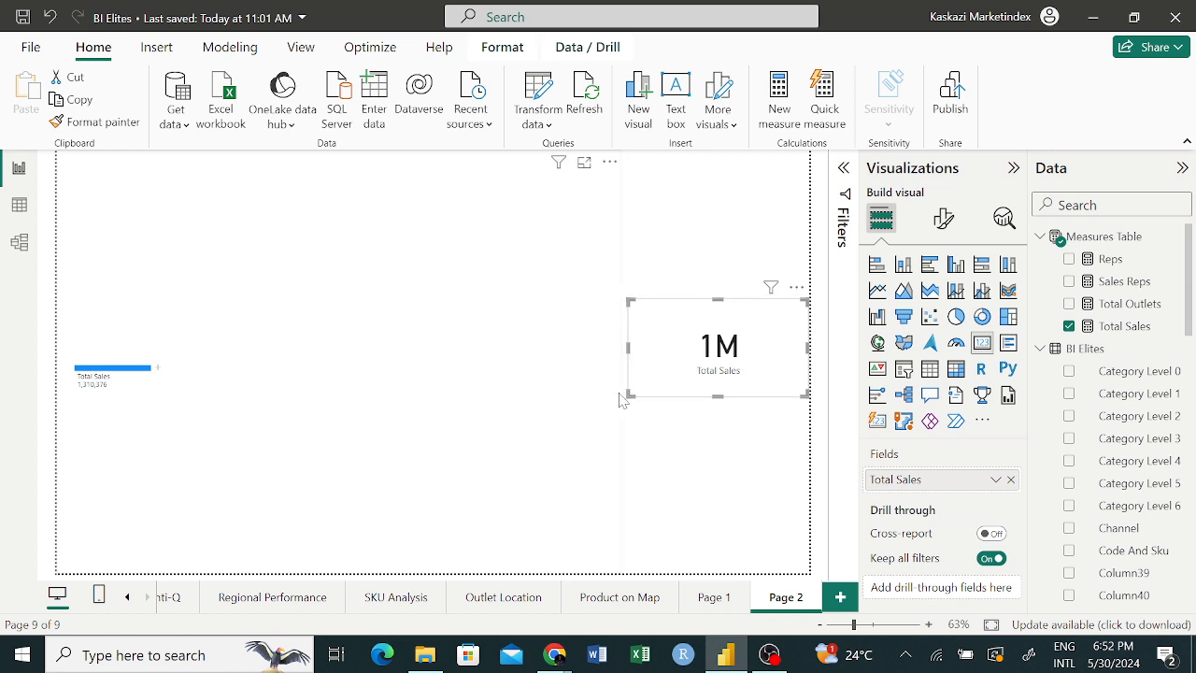
pyautogui.moveTo(632, 393); pyautogui.dragTo(687, 385)
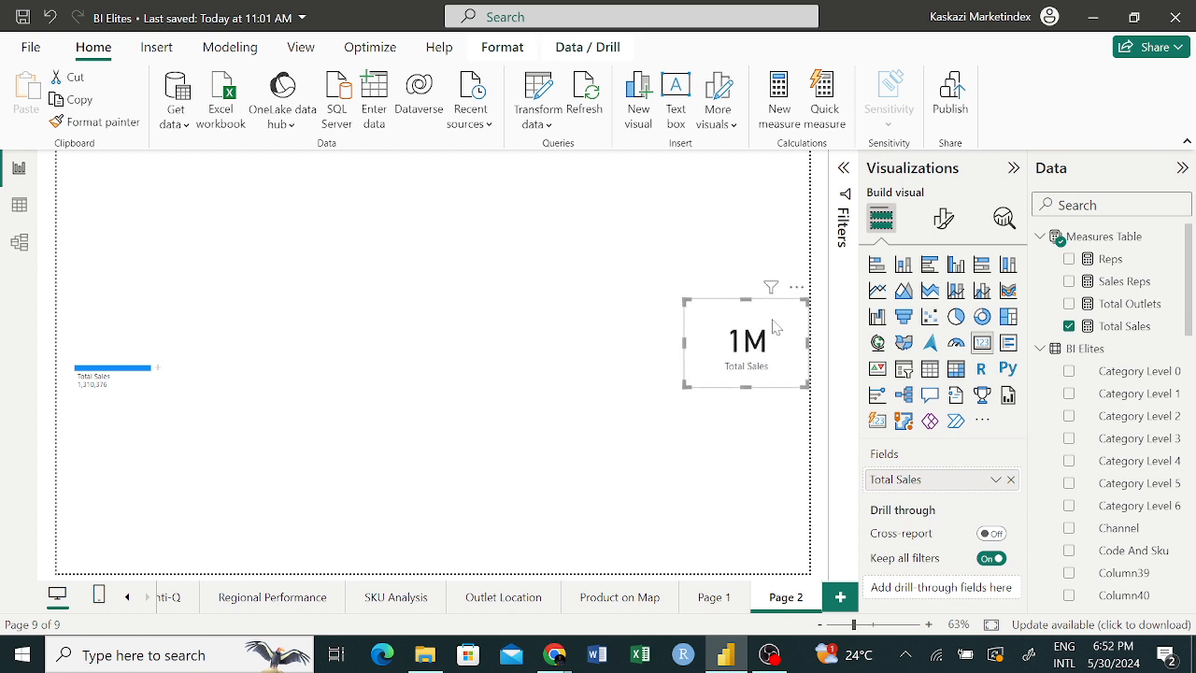
pyautogui.press('Delete')
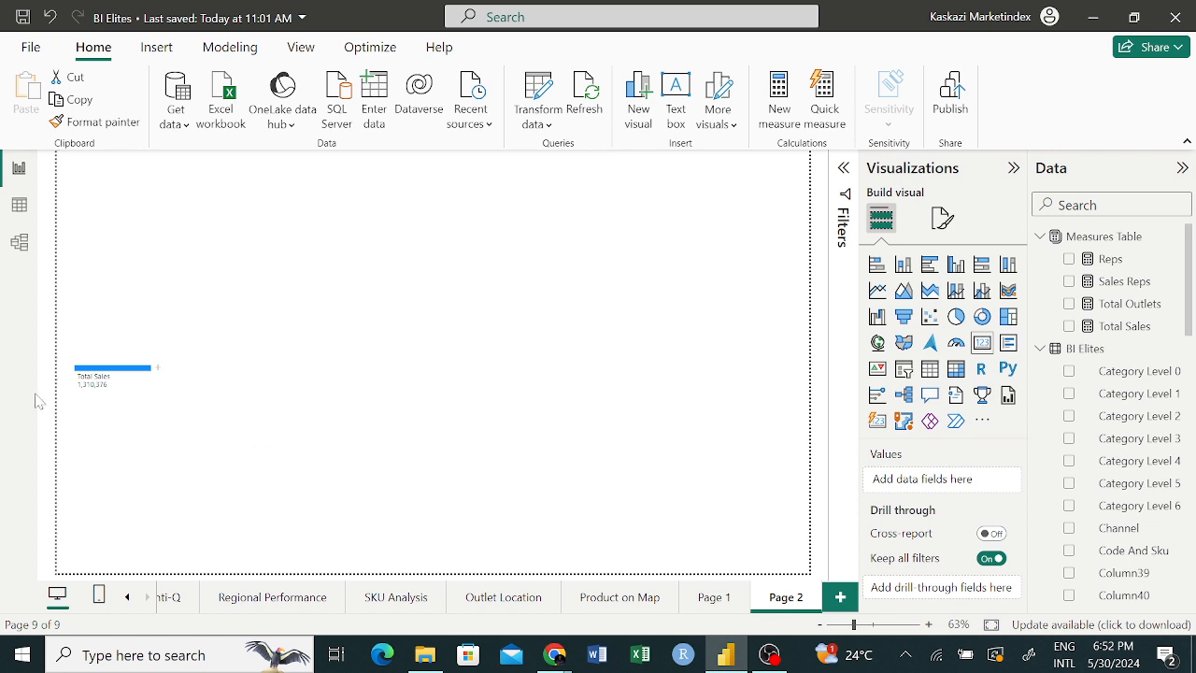
# Step: Split the Total Sales node of the decomposition tree by High value
pyautogui.click(157, 370)
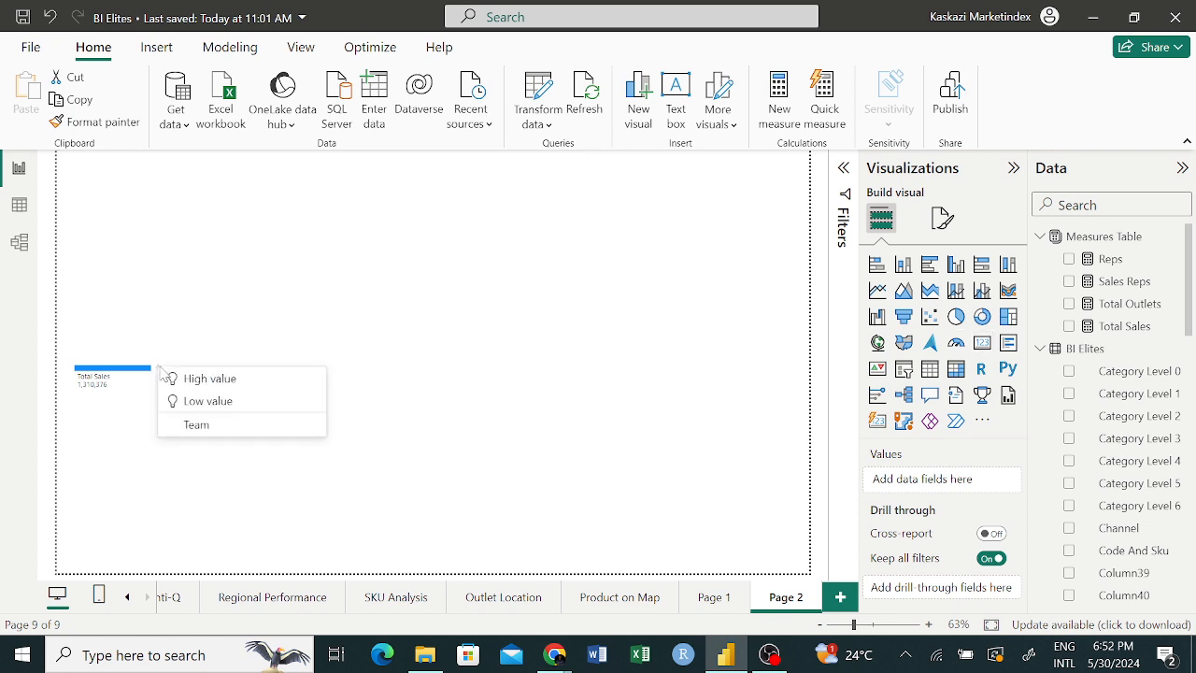
pyautogui.click(213, 380)
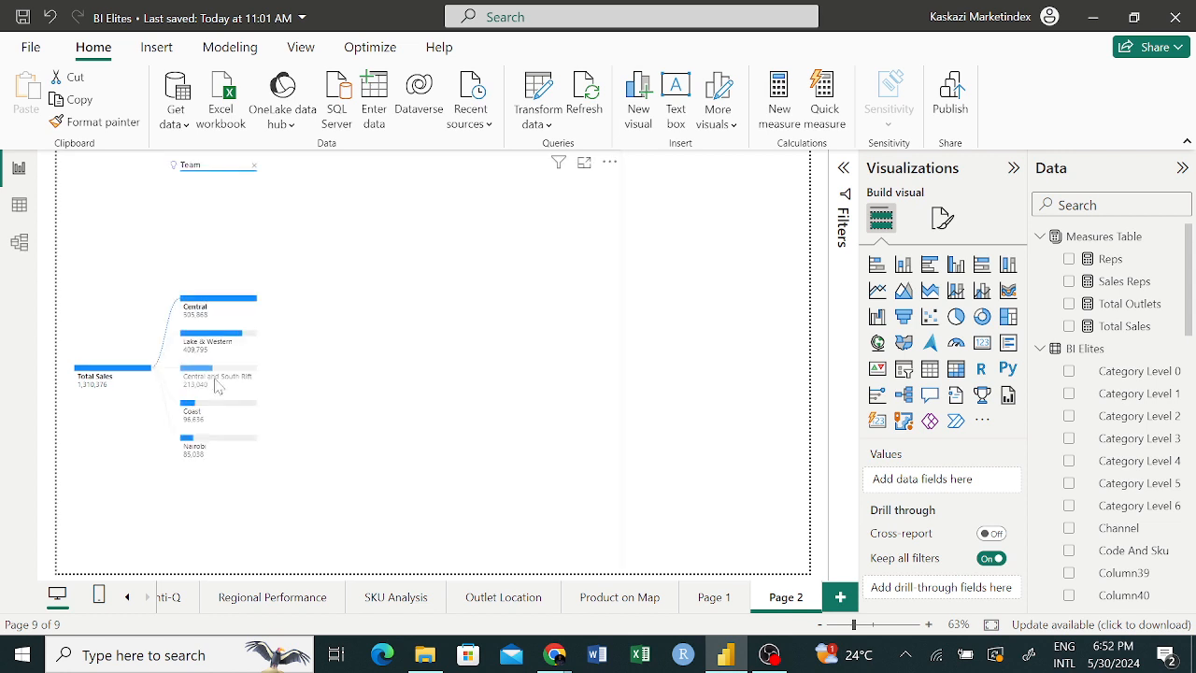
# Step: Switch the tree's Team level to a Low value split and back to High value
pyautogui.click(193, 171)
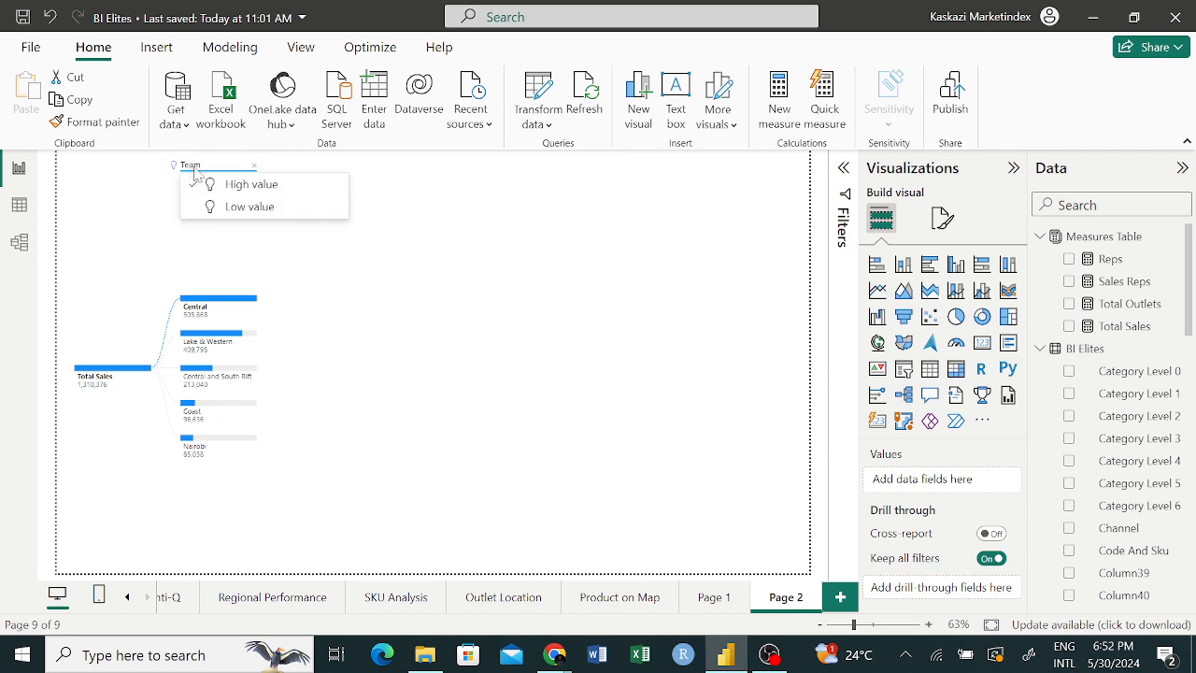
pyautogui.click(245, 207)
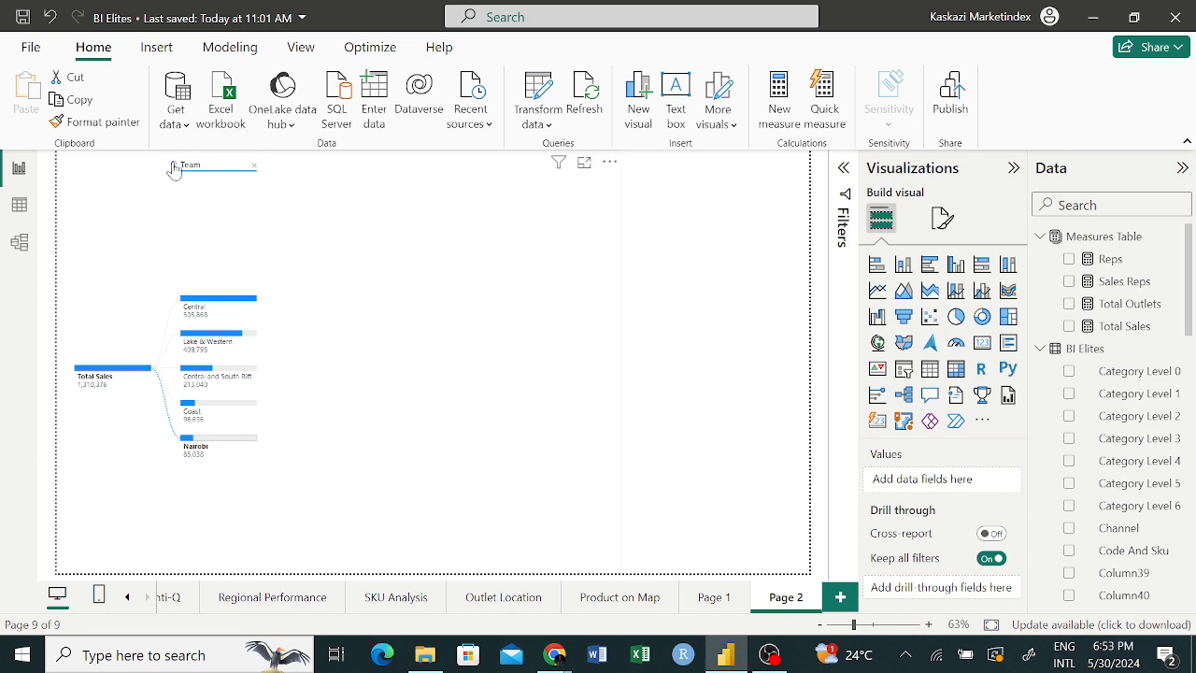
pyautogui.moveTo(174, 172)
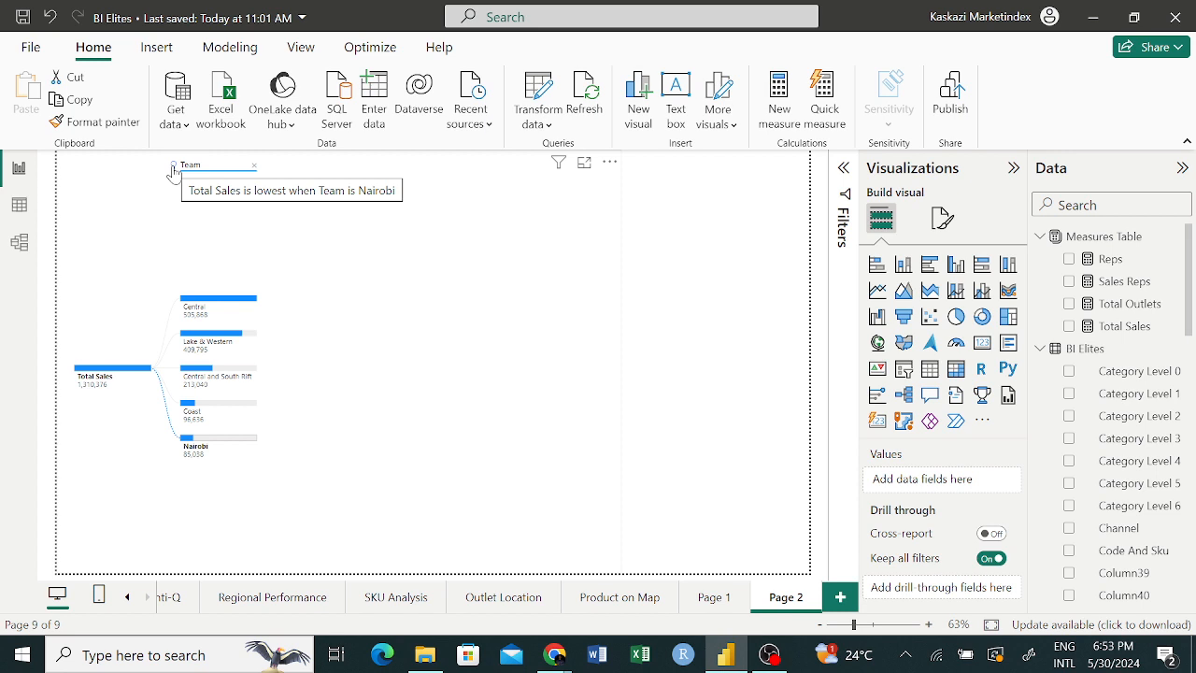
pyautogui.click(176, 168)
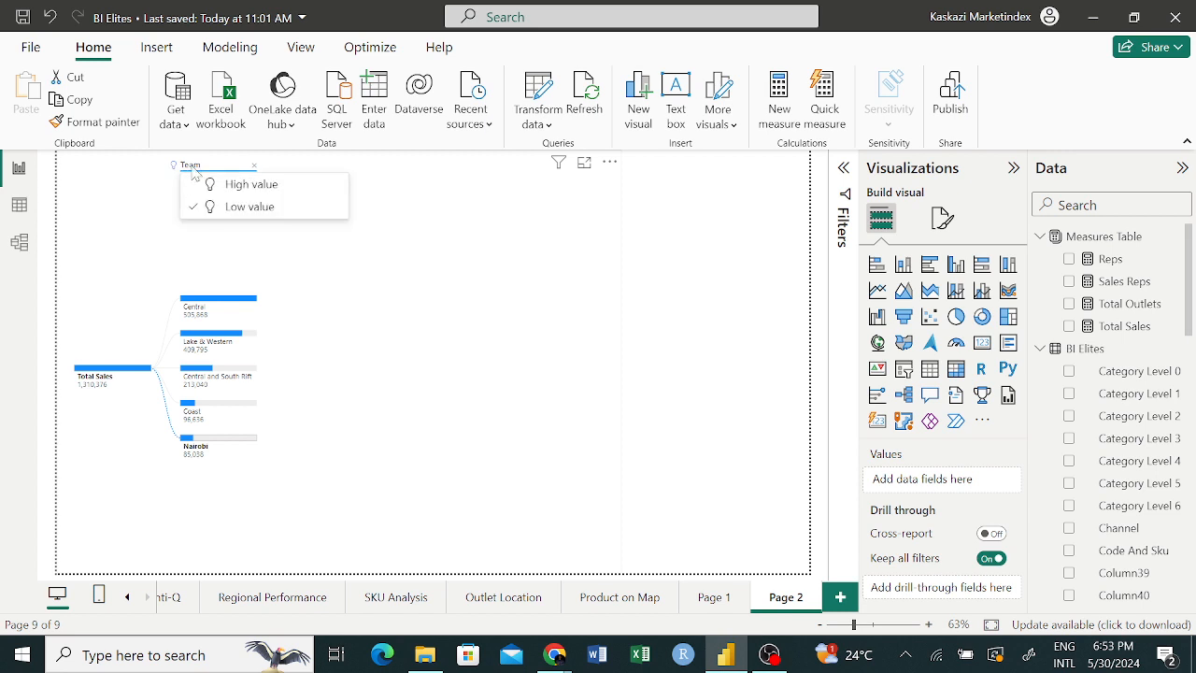
pyautogui.click(234, 185)
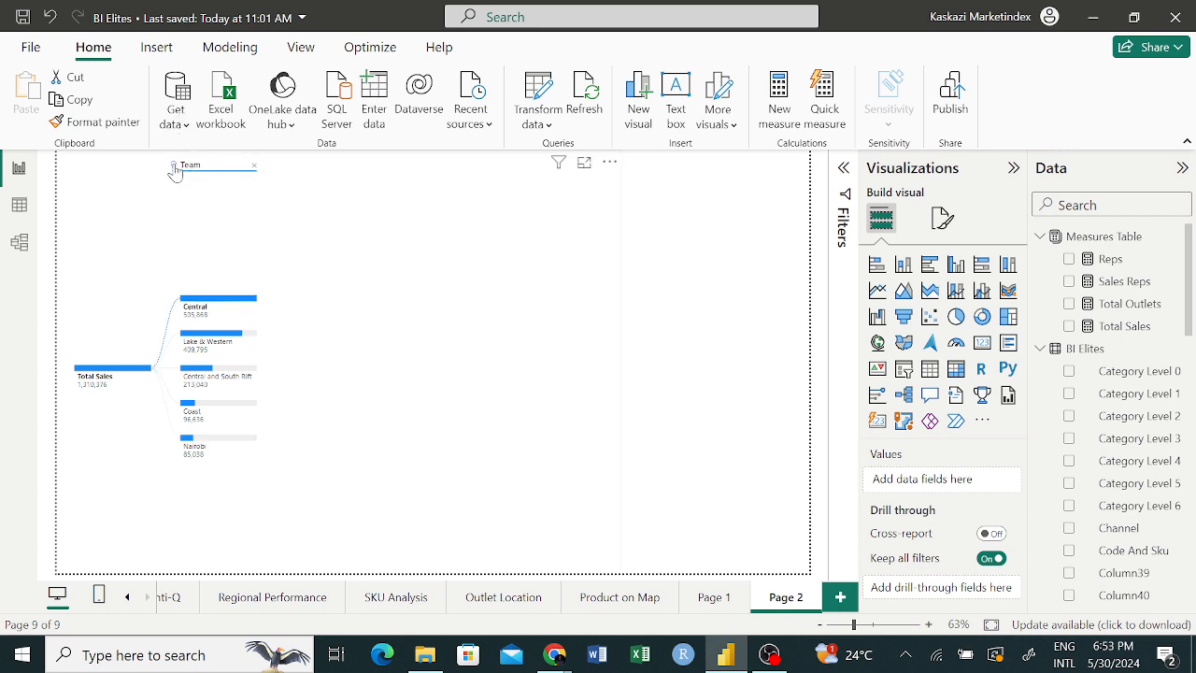
pyautogui.moveTo(172, 171)
pyautogui.scroll(-6, 1175, 551)
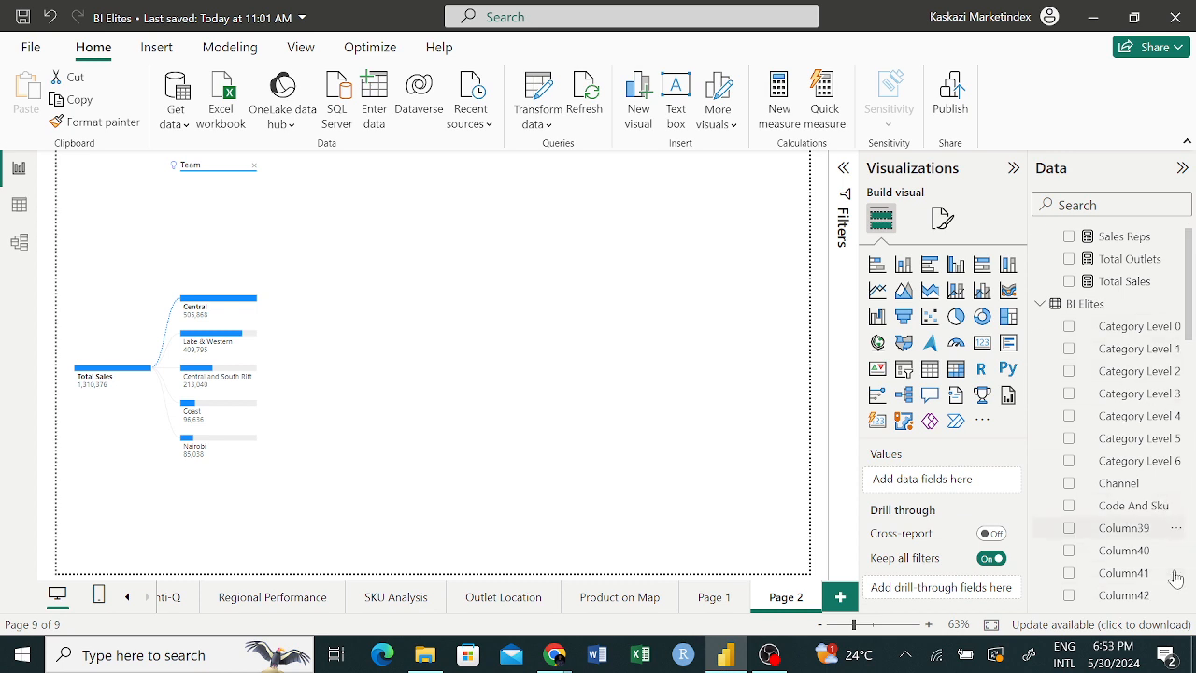
pyautogui.scroll(-5, 1175, 576)
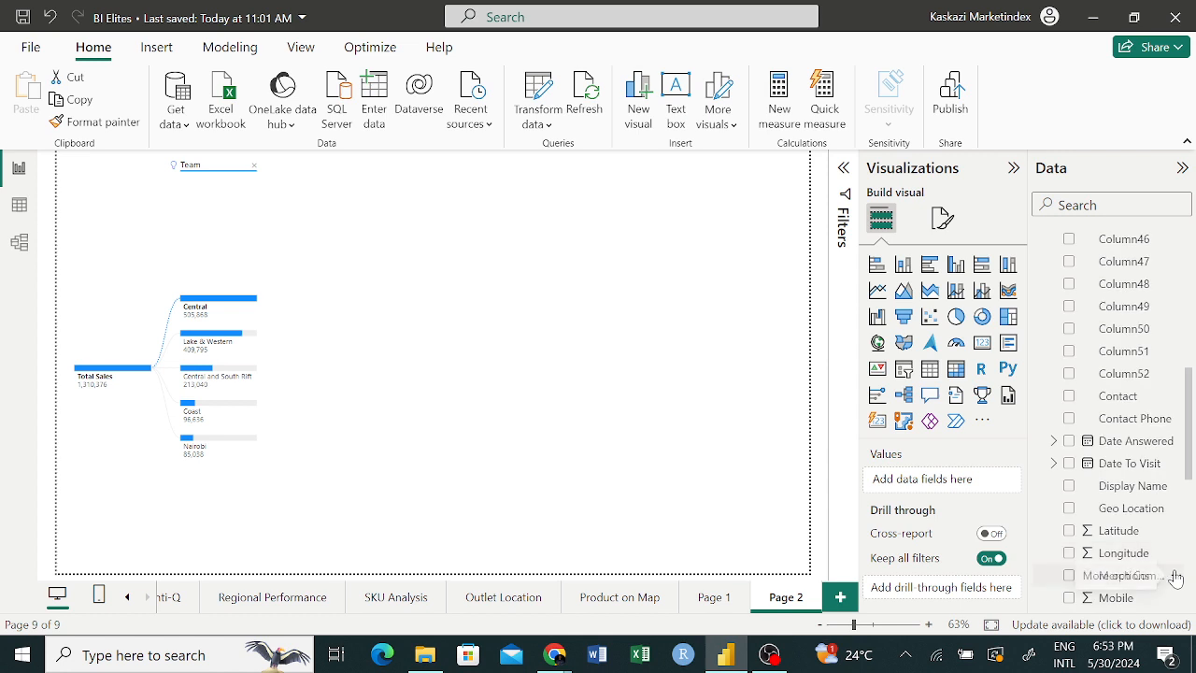
pyautogui.scroll(5, 1174, 577)
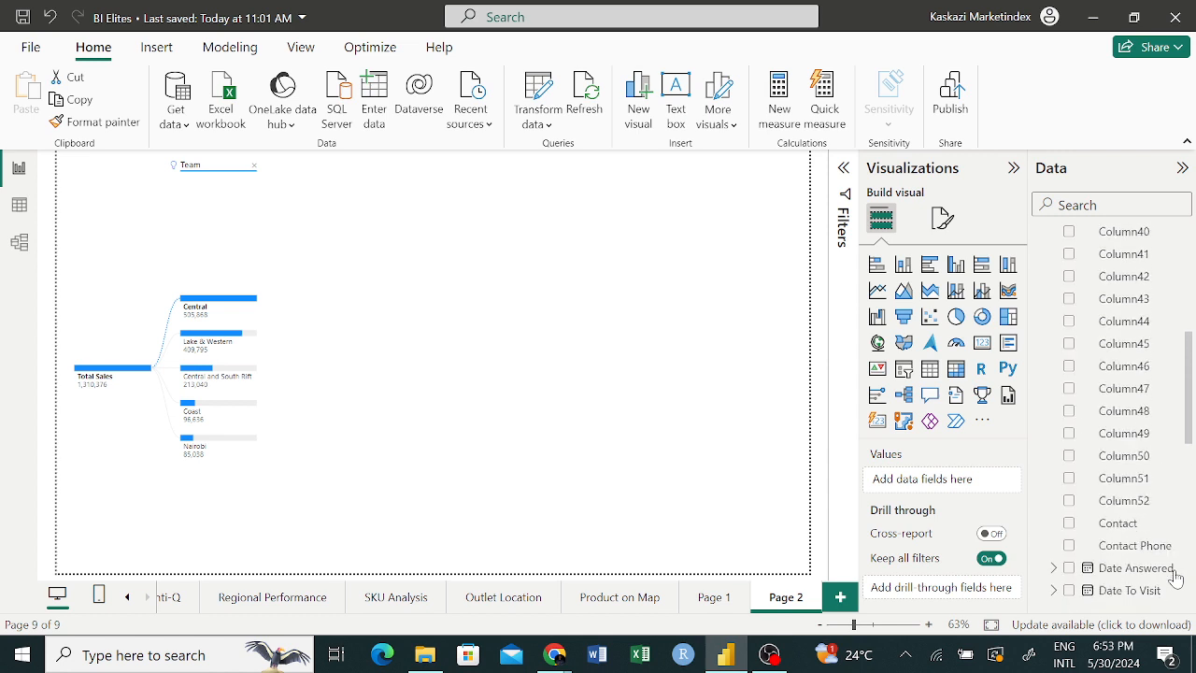
pyautogui.scroll(2, 1176, 578)
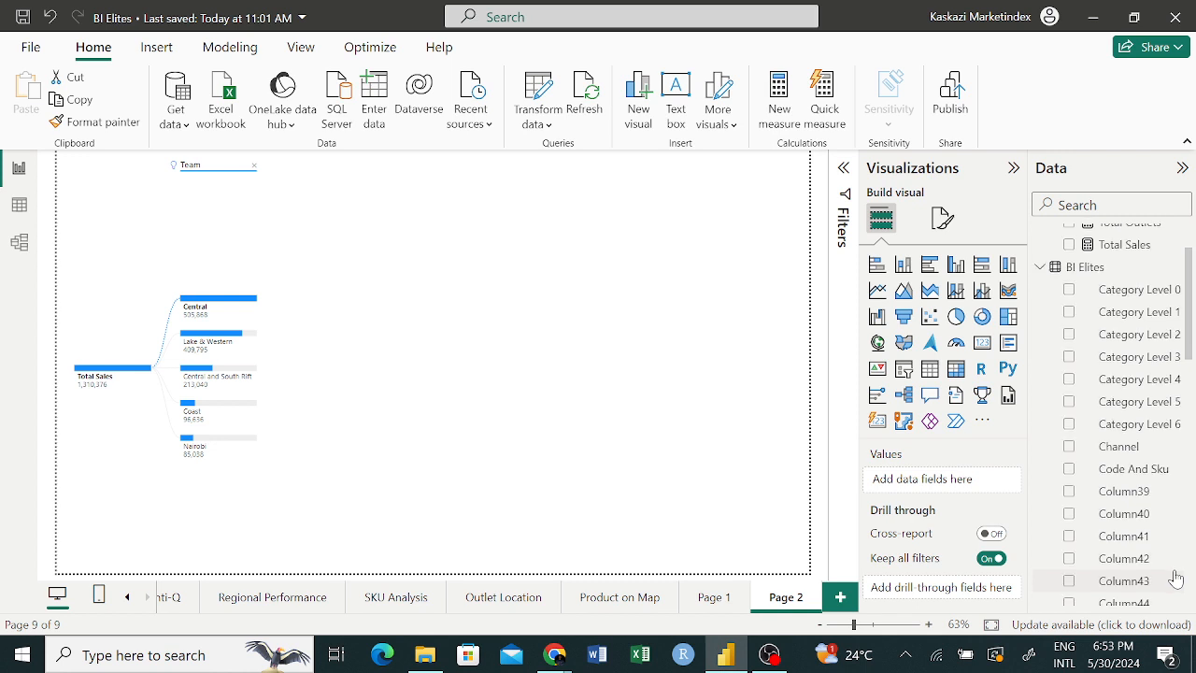
pyautogui.scroll(-2, 1175, 578)
pyautogui.scroll(3, 1176, 578)
pyautogui.scroll(-7, 1175, 579)
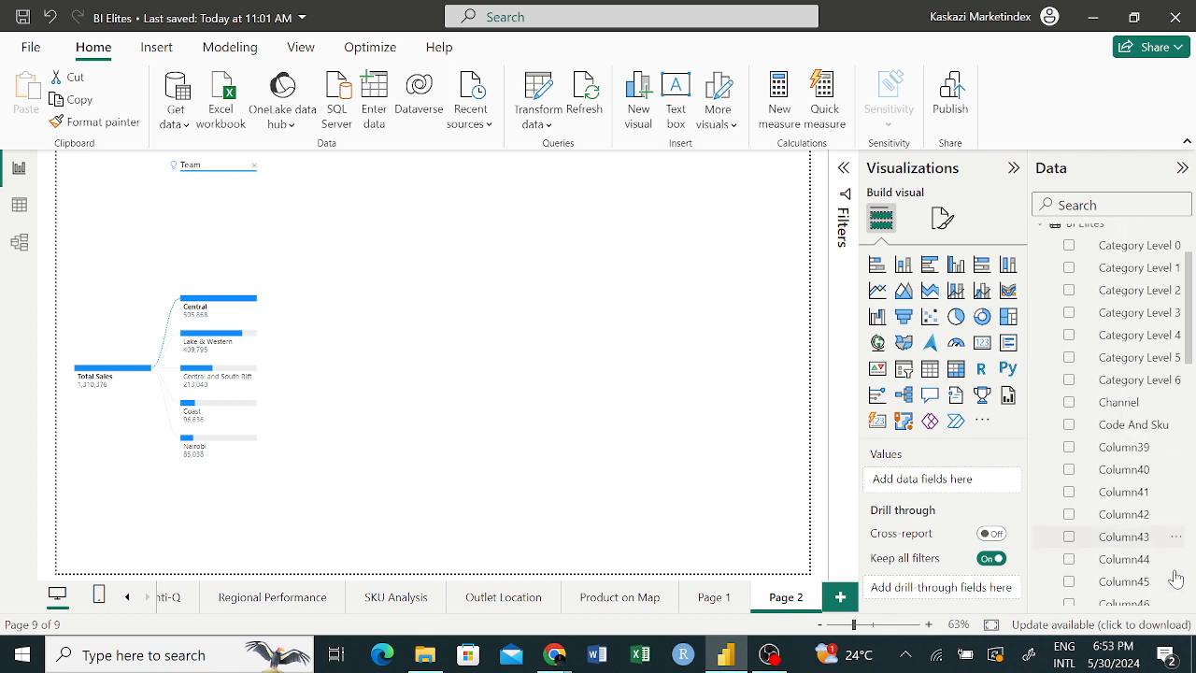
pyautogui.scroll(-5, 1175, 578)
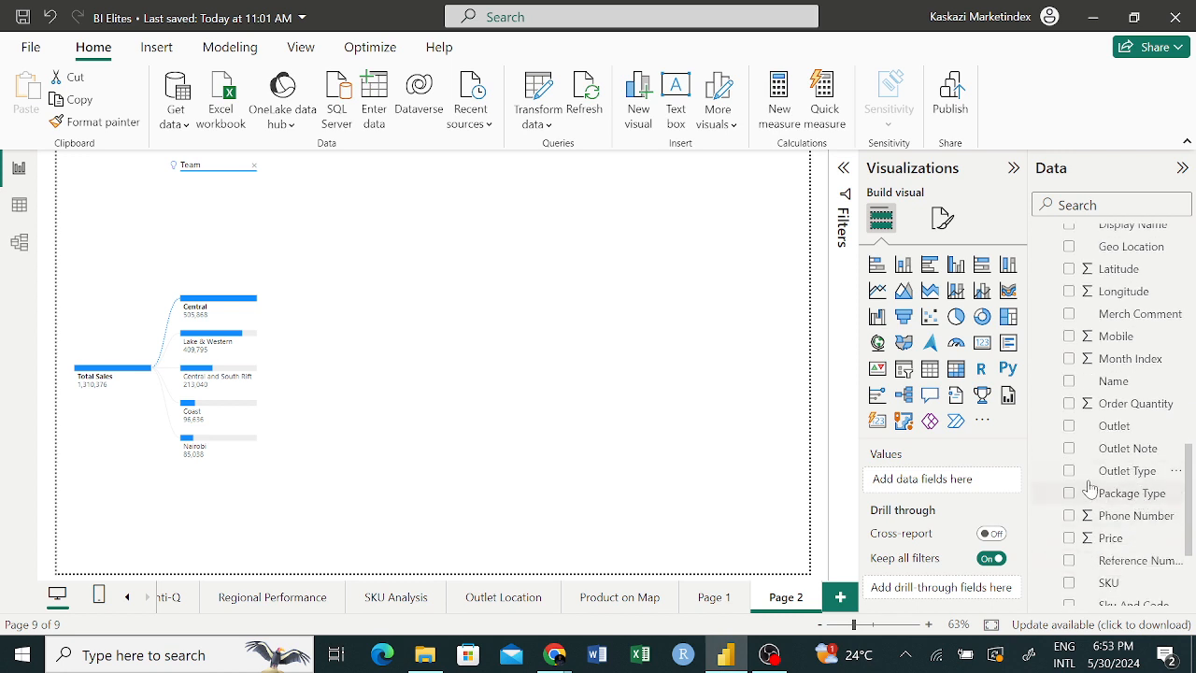
pyautogui.click(1069, 471)
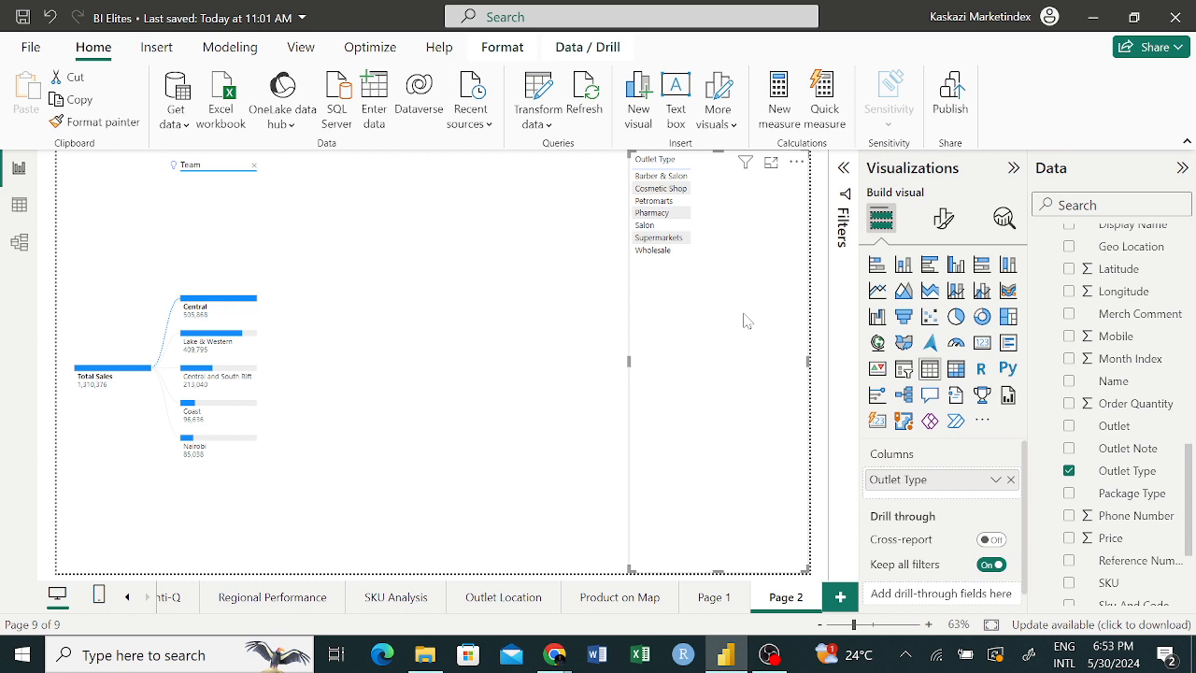
pyautogui.press('Delete')
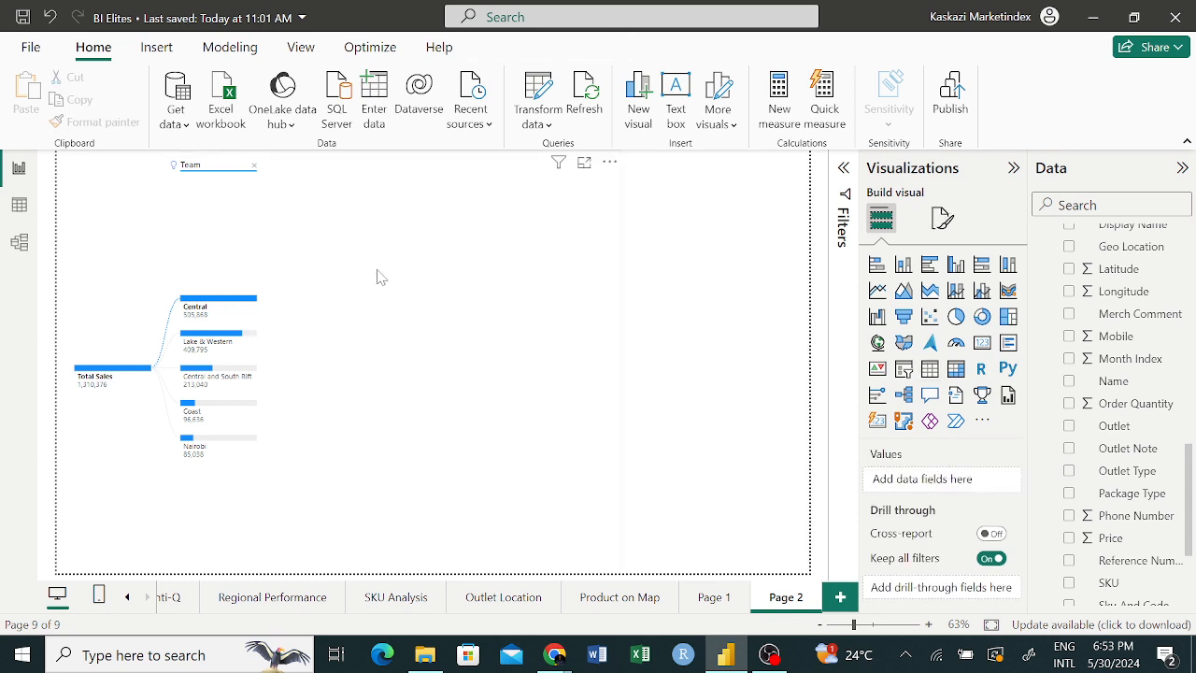
# Step: Add Outlet Type to the decomposition tree's Explain by fields and collapse the tree back to the Total Sales node
pyautogui.click(379, 276)
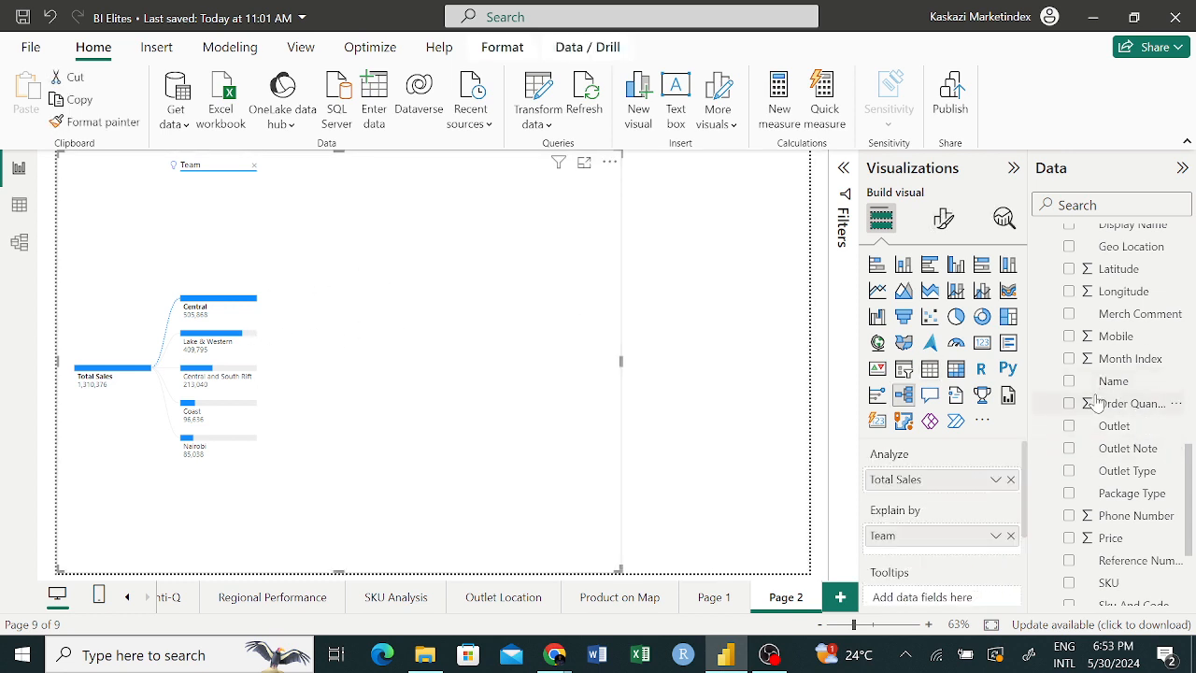
pyautogui.click(1070, 472)
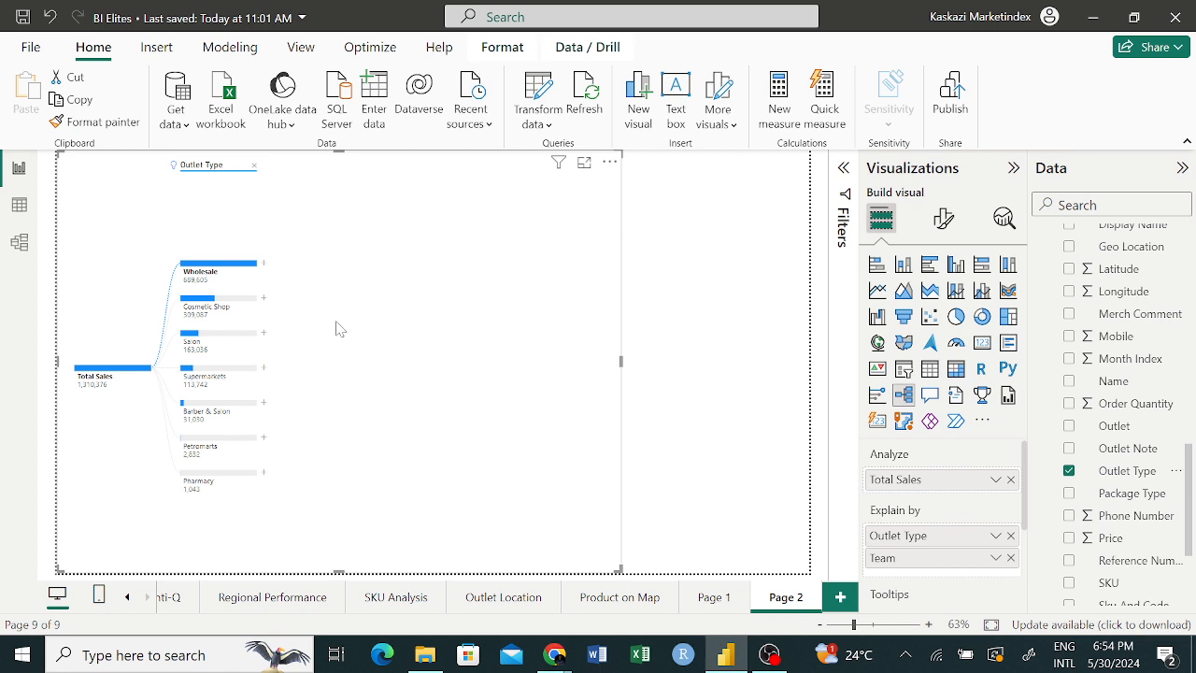
pyautogui.click(253, 169)
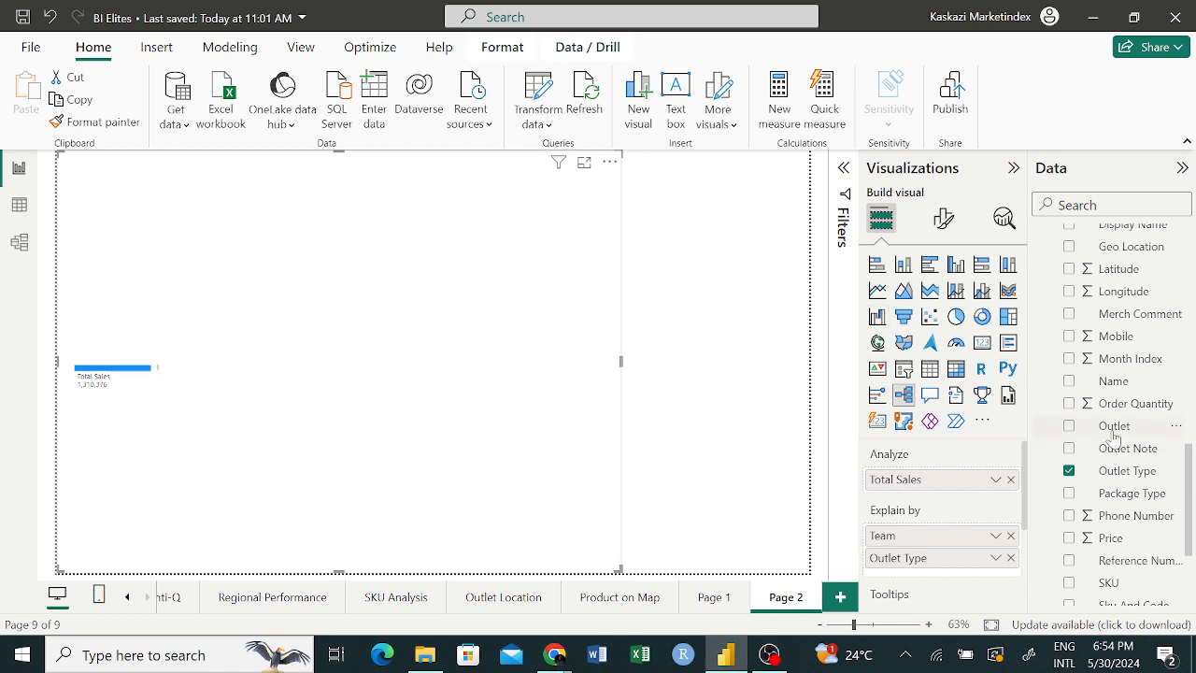
# Step: Remove Team from the tree's Explain by fields and add it back below Outlet Type
pyautogui.scroll(-3, 1091, 480)
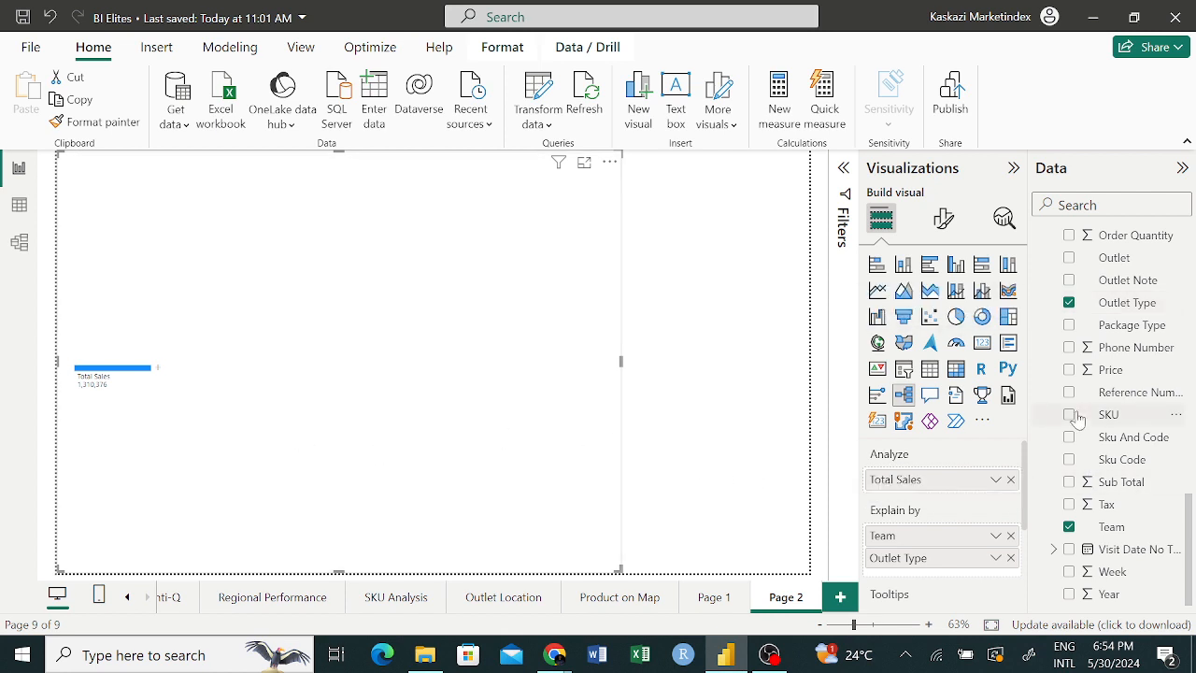
pyautogui.click(1069, 528)
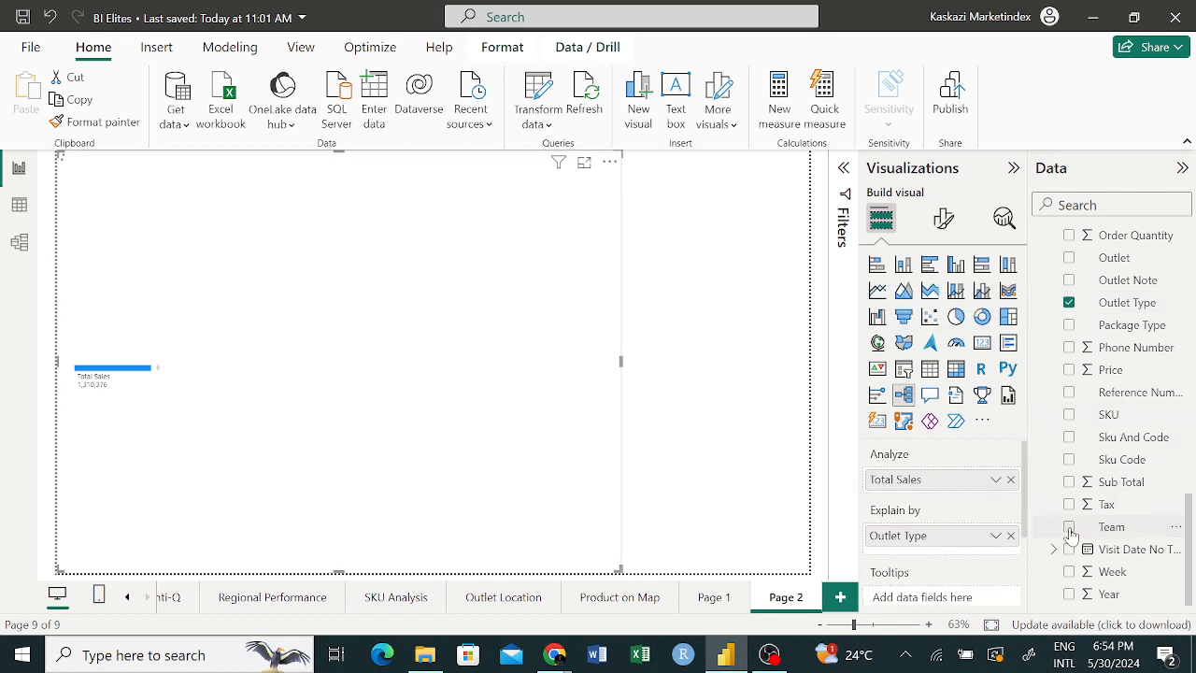
pyautogui.click(1070, 528)
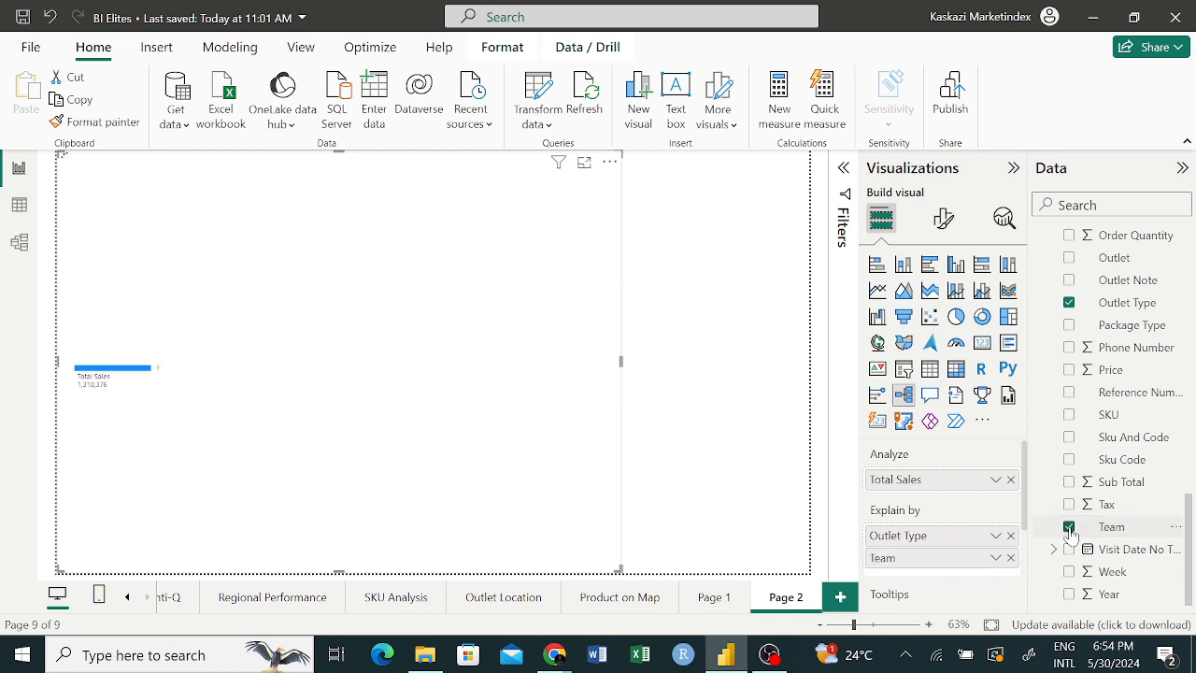
# Step: Split Total Sales and its Wholesale node by High value, and remove the Team level from the tree
pyautogui.click(157, 371)
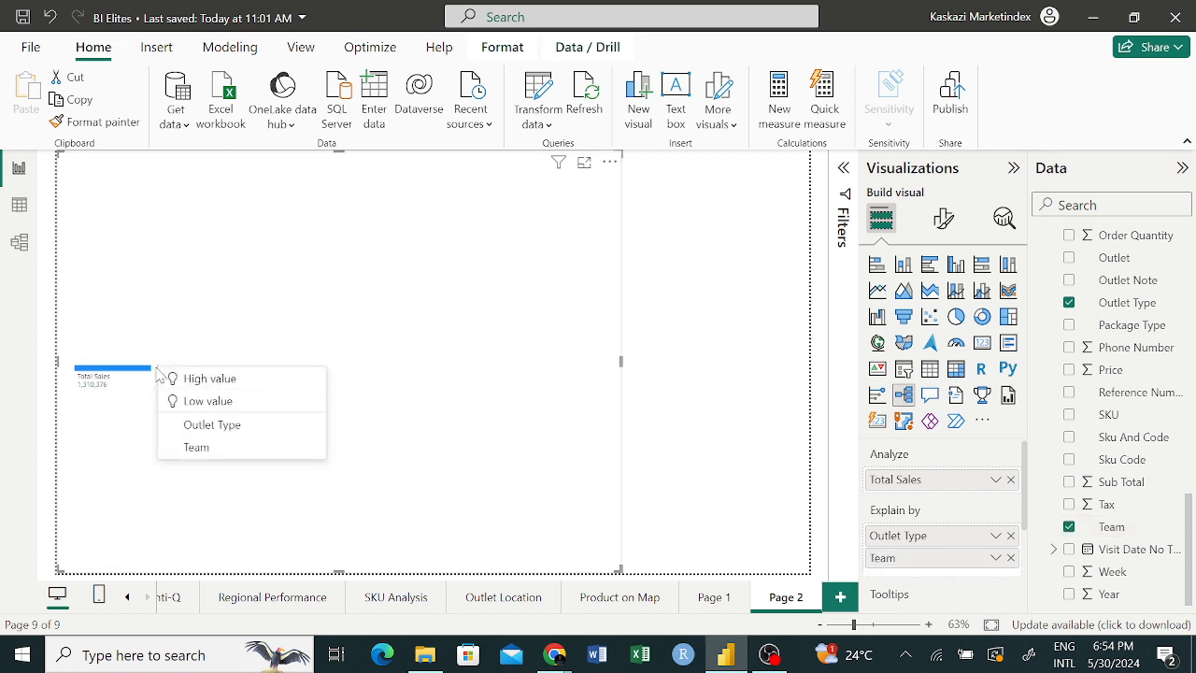
pyautogui.click(198, 378)
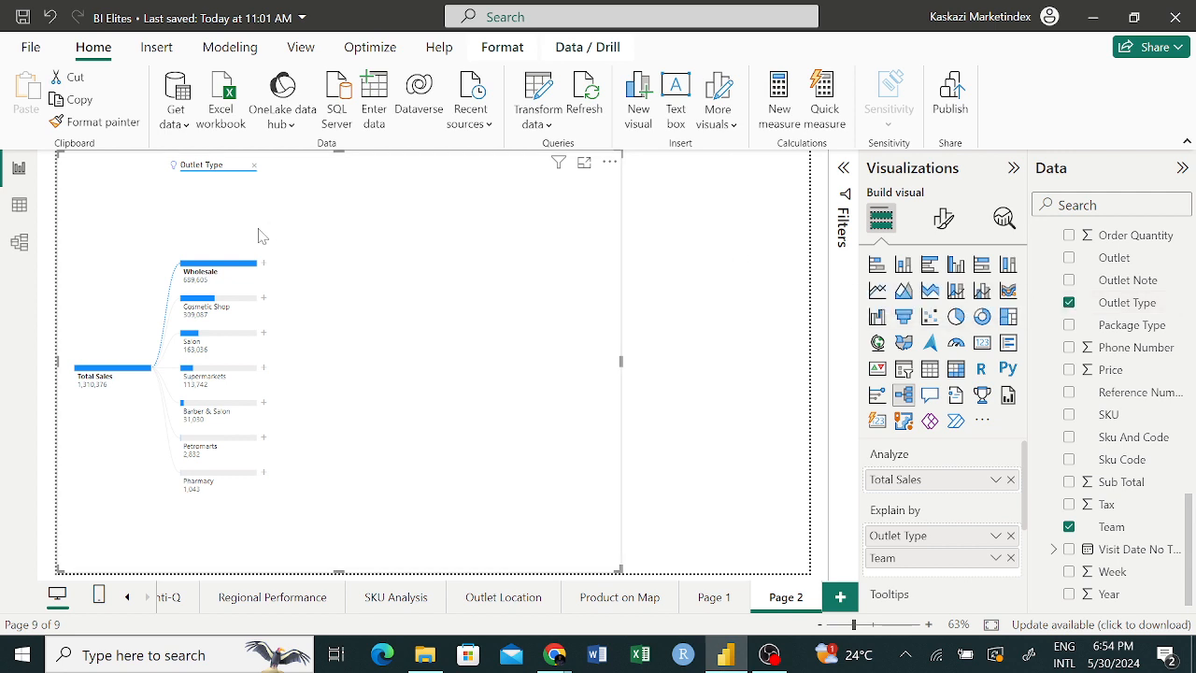
pyautogui.click(262, 271)
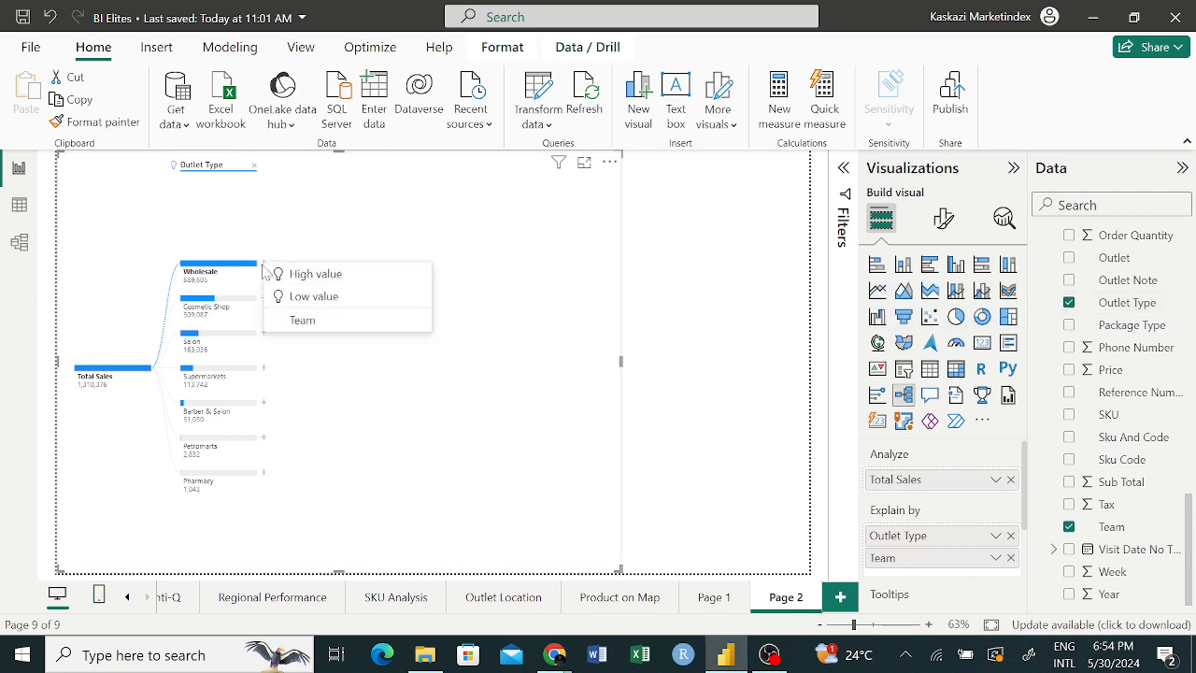
pyautogui.click(312, 275)
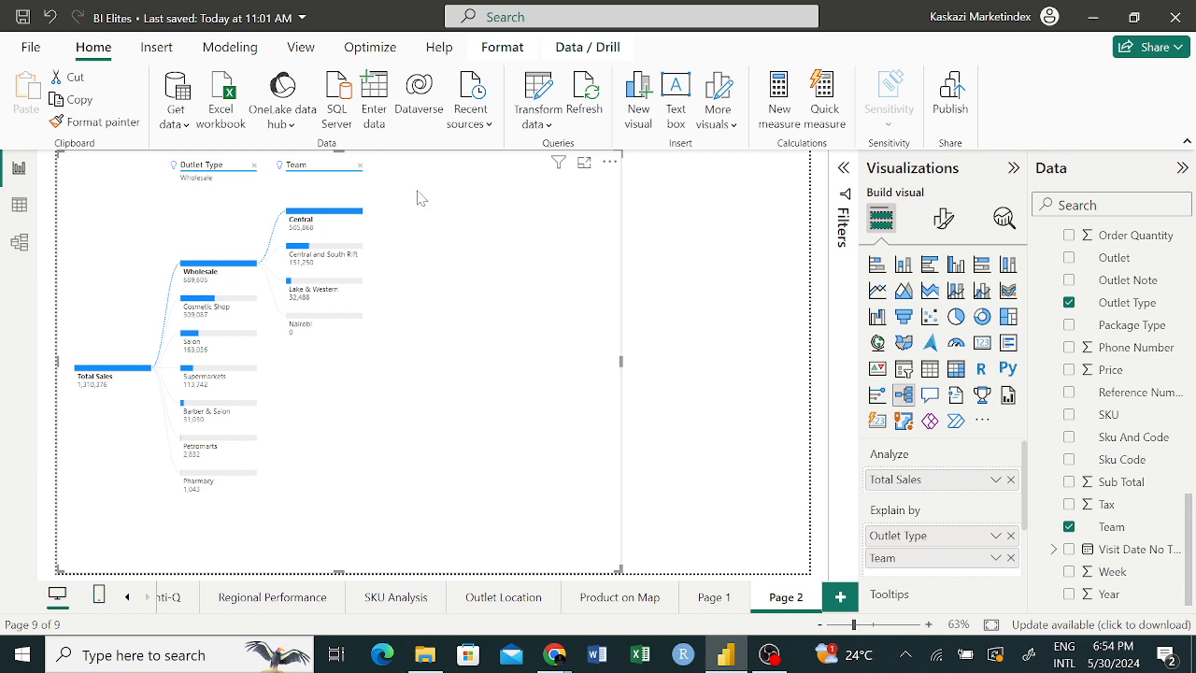
pyautogui.click(360, 164)
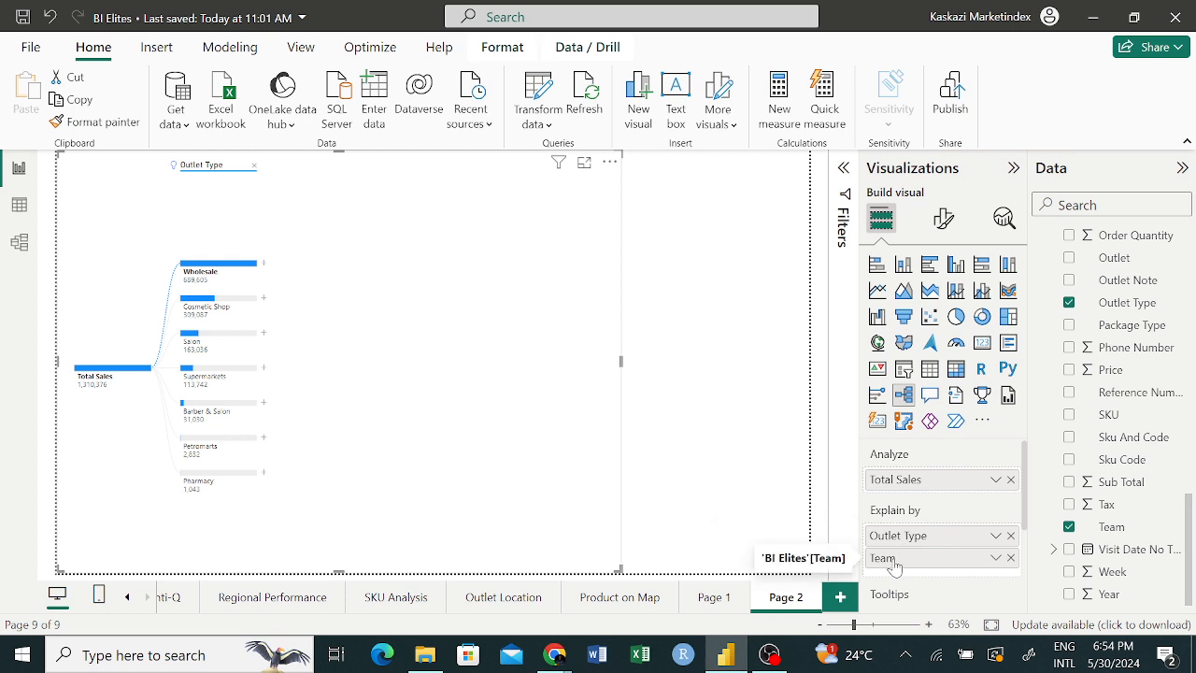
# Step: Place Team above Outlet Type in the Explain by fields, and remove and re-add Outlet Type to clear its level
pyautogui.moveTo(895, 566); pyautogui.dragTo(892, 539)
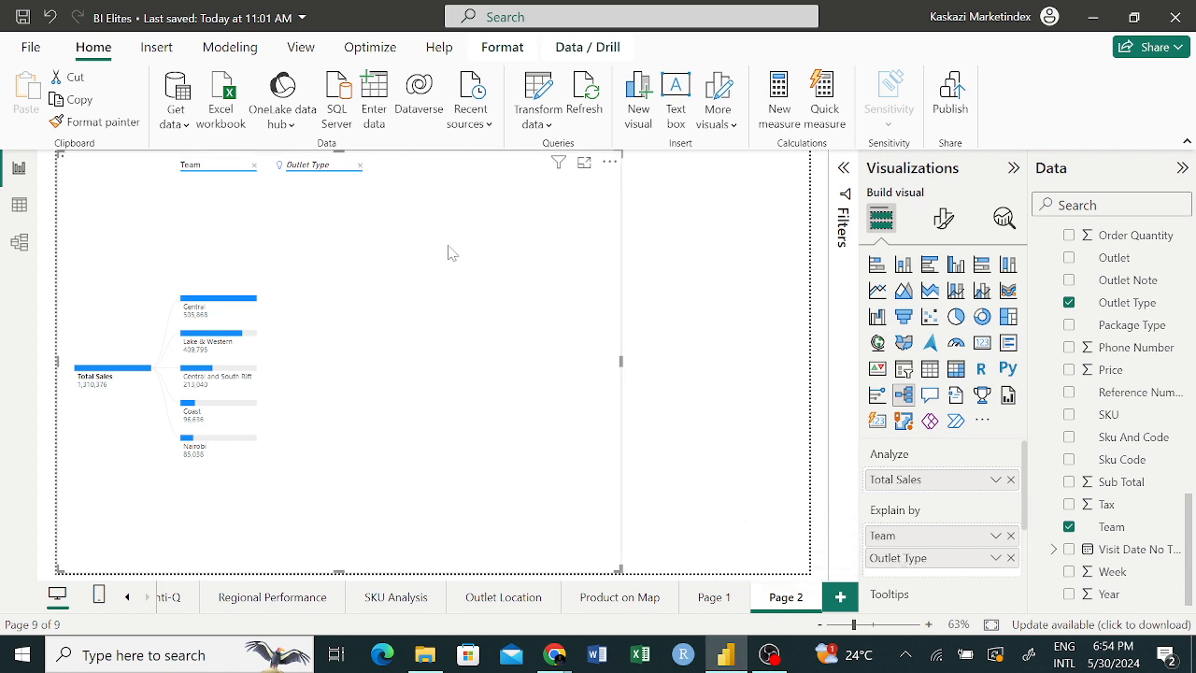
pyautogui.click(1010, 559)
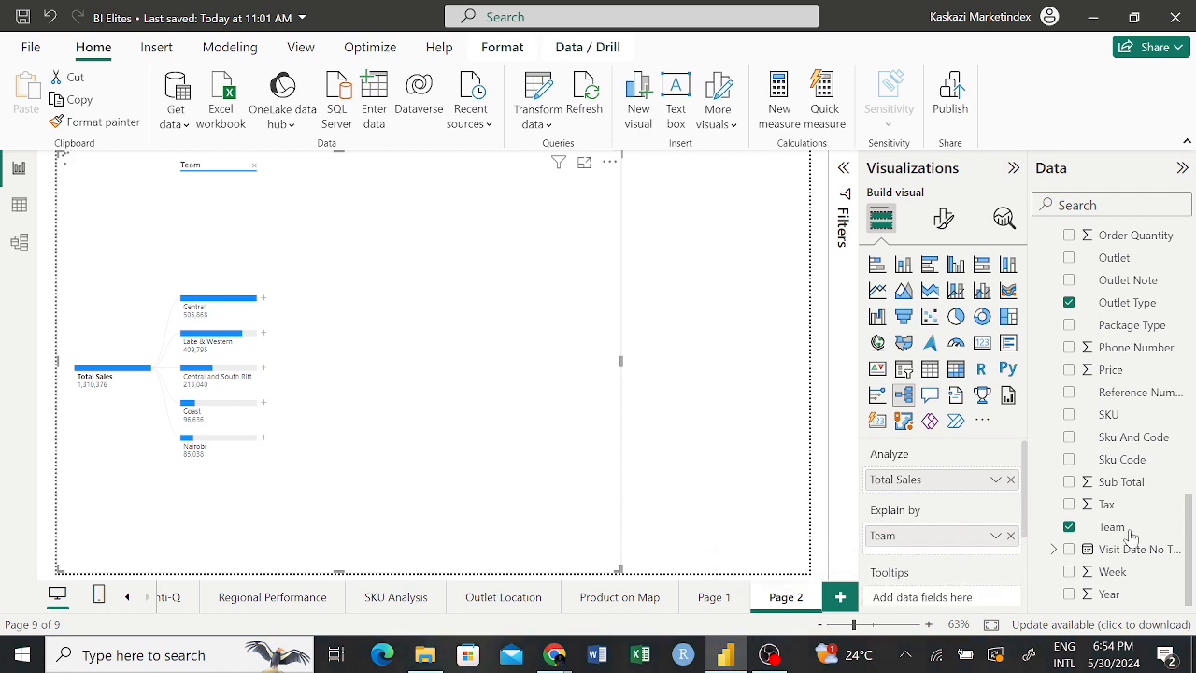
pyautogui.click(1072, 304)
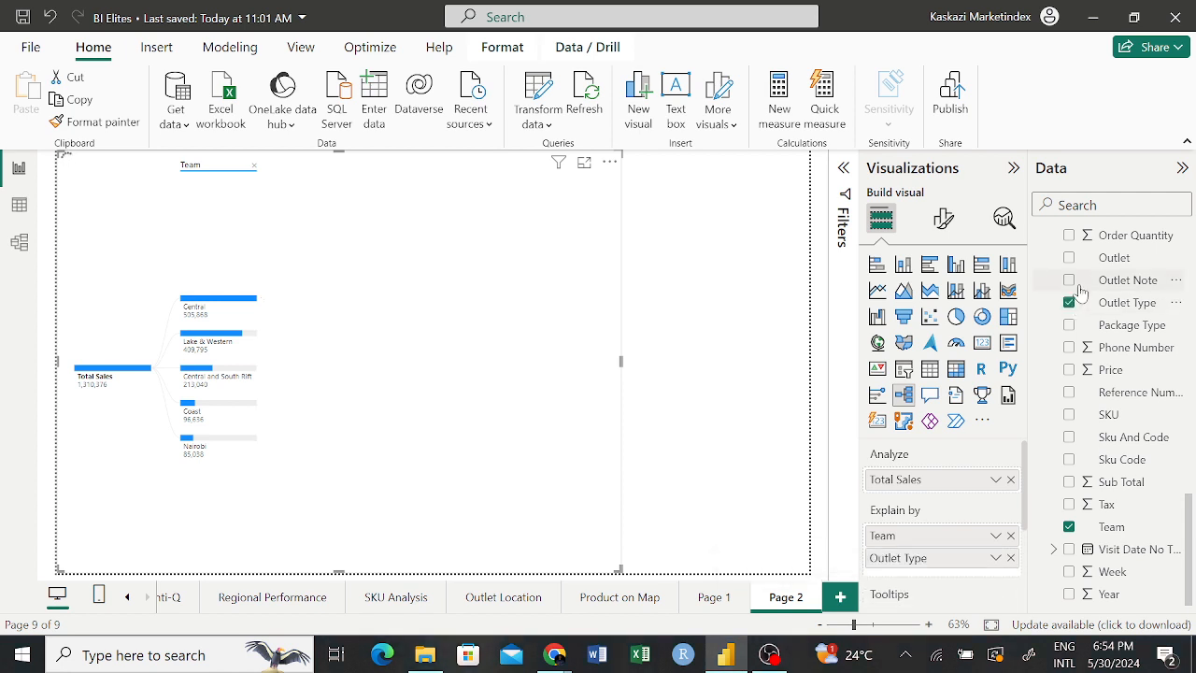
# Step: Split the Central team node by High value to add an Outlet Type level to the tree
pyautogui.click(265, 301)
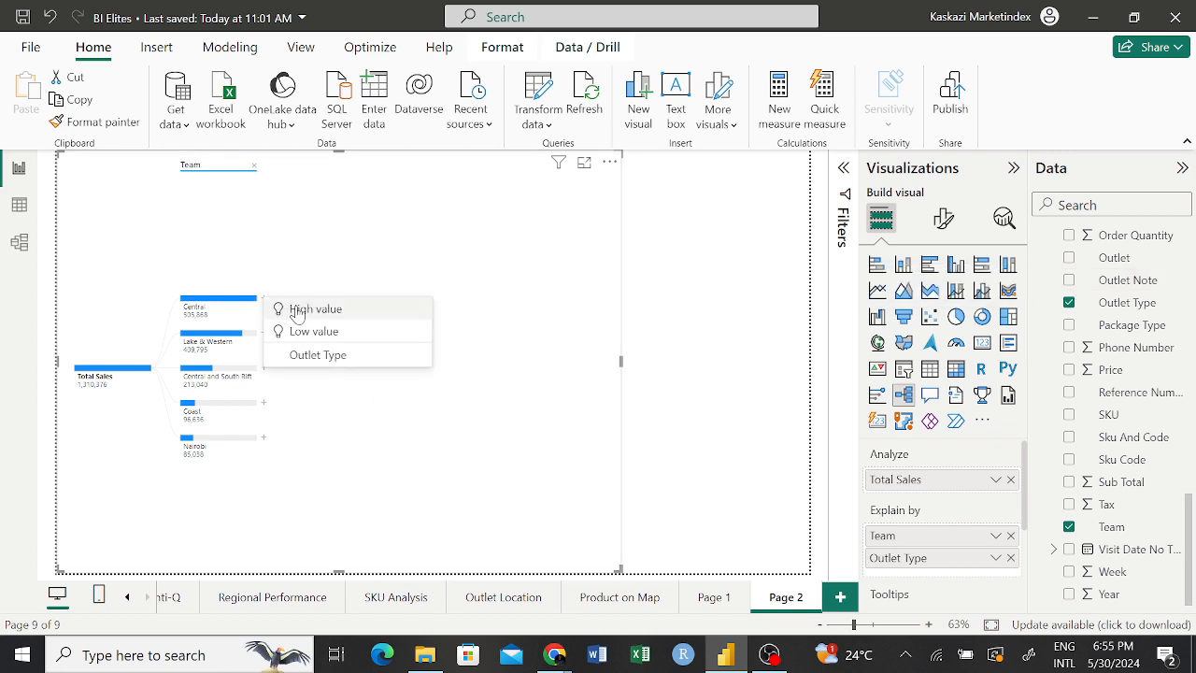
pyautogui.click(298, 311)
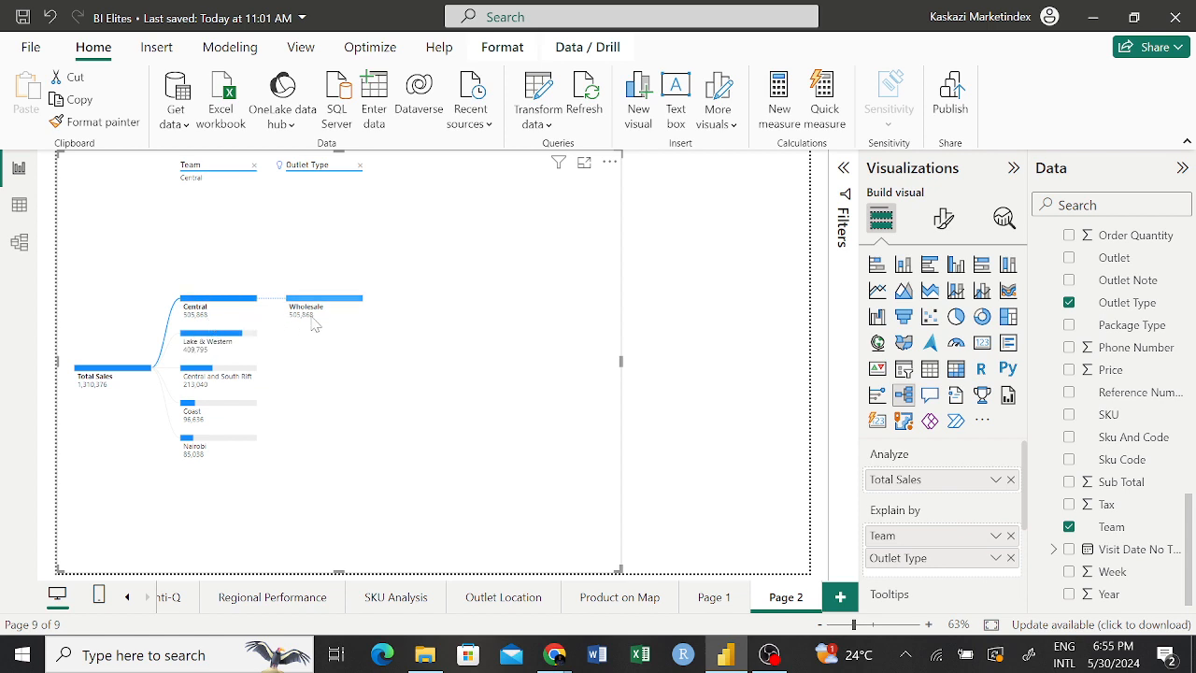
pyautogui.moveTo(335, 322)
# Step: Expand the Lake & Western team node and examine its sales by outlet type, including Cosmetic Shop
pyautogui.moveTo(241, 343)
pyautogui.click(222, 337)
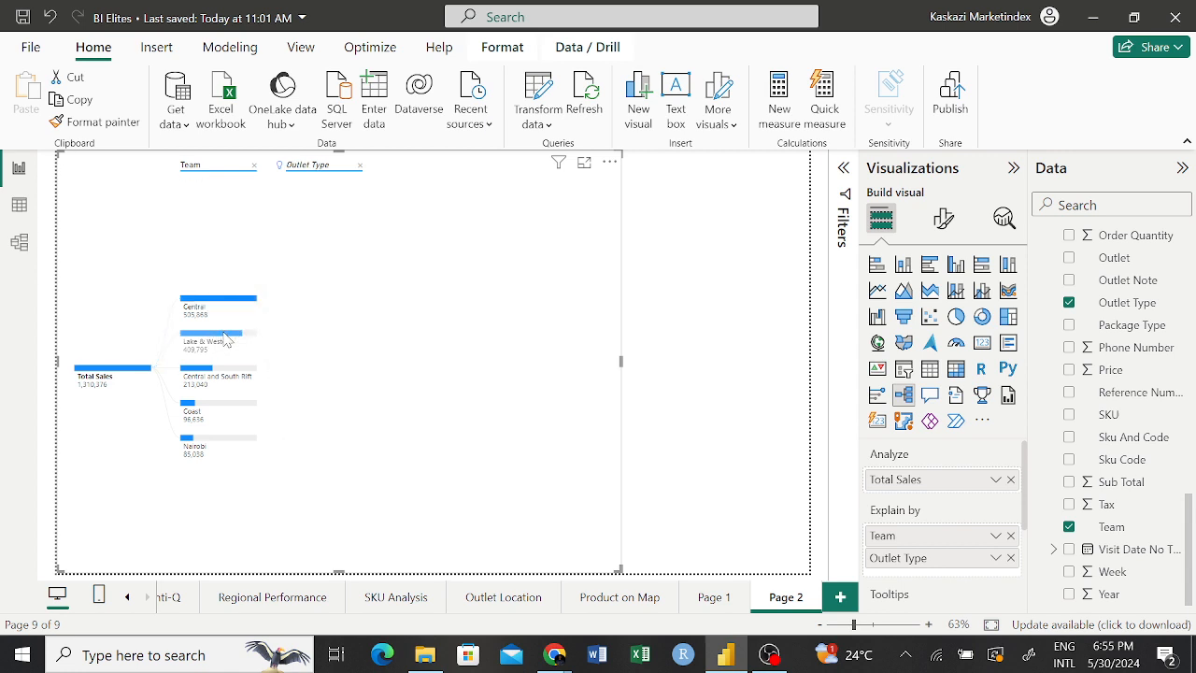
pyautogui.click(225, 340)
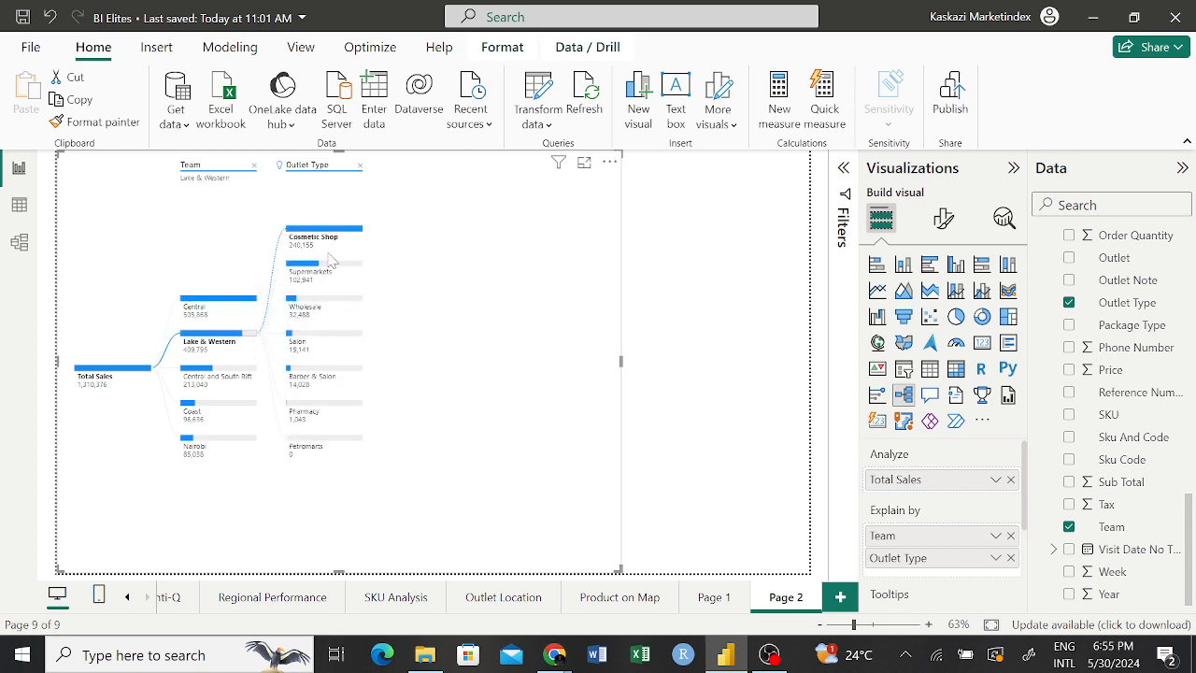
pyautogui.moveTo(327, 256)
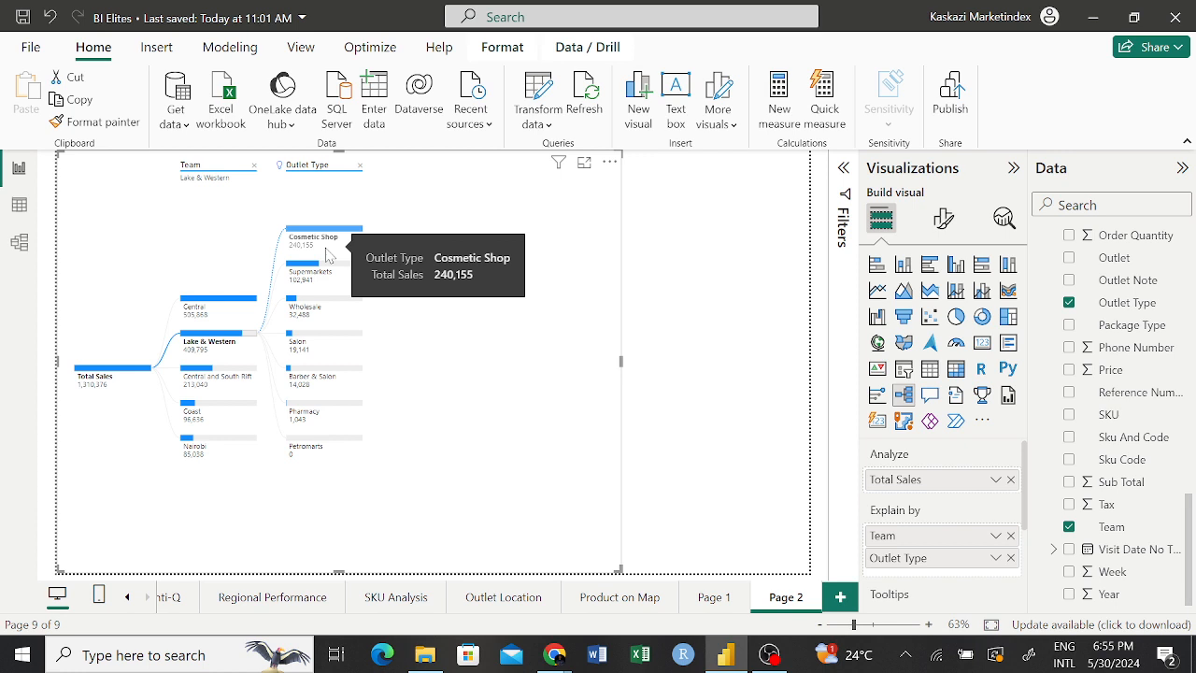
pyautogui.click(326, 252)
pyautogui.moveTo(306, 290)
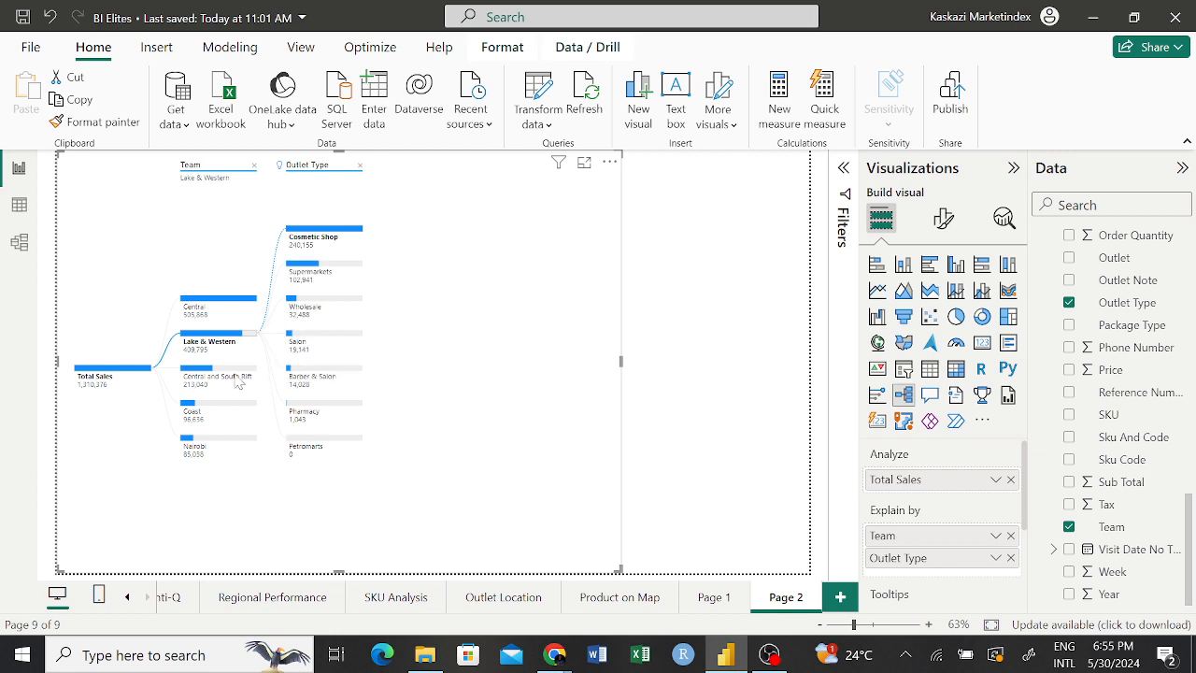
# Step: Expand the Central and South Rift node and the Coast node in turn to examine their outlet type breakdowns
pyautogui.moveTo(196, 377)
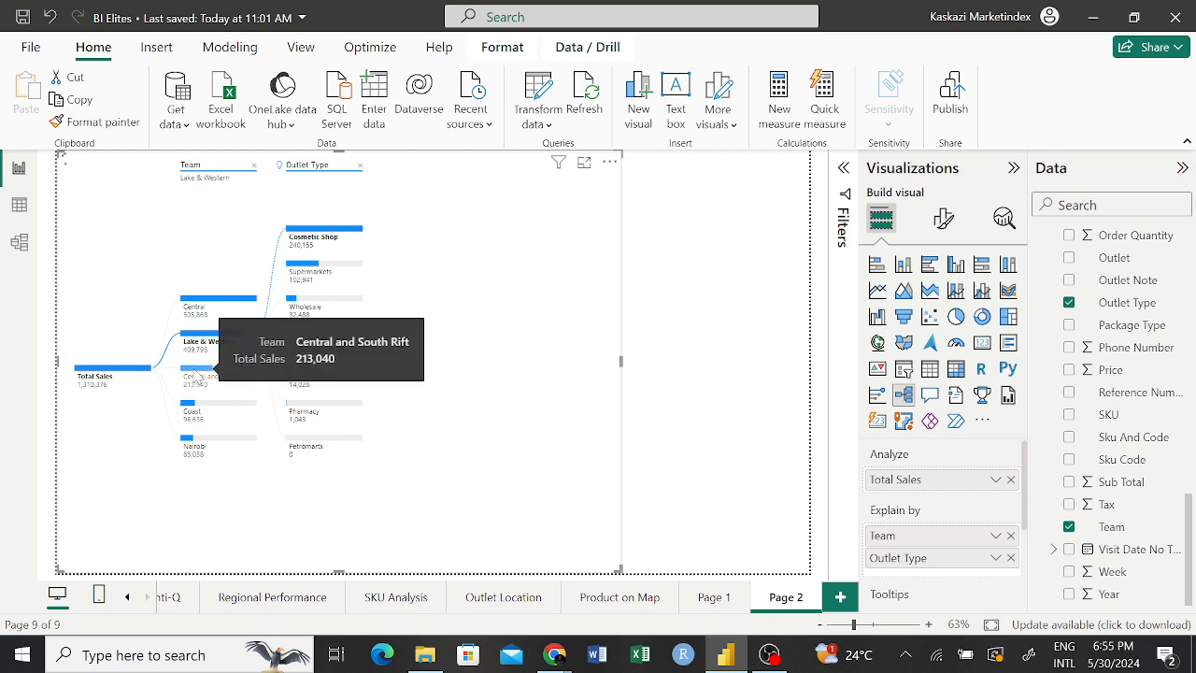
pyautogui.click(197, 377)
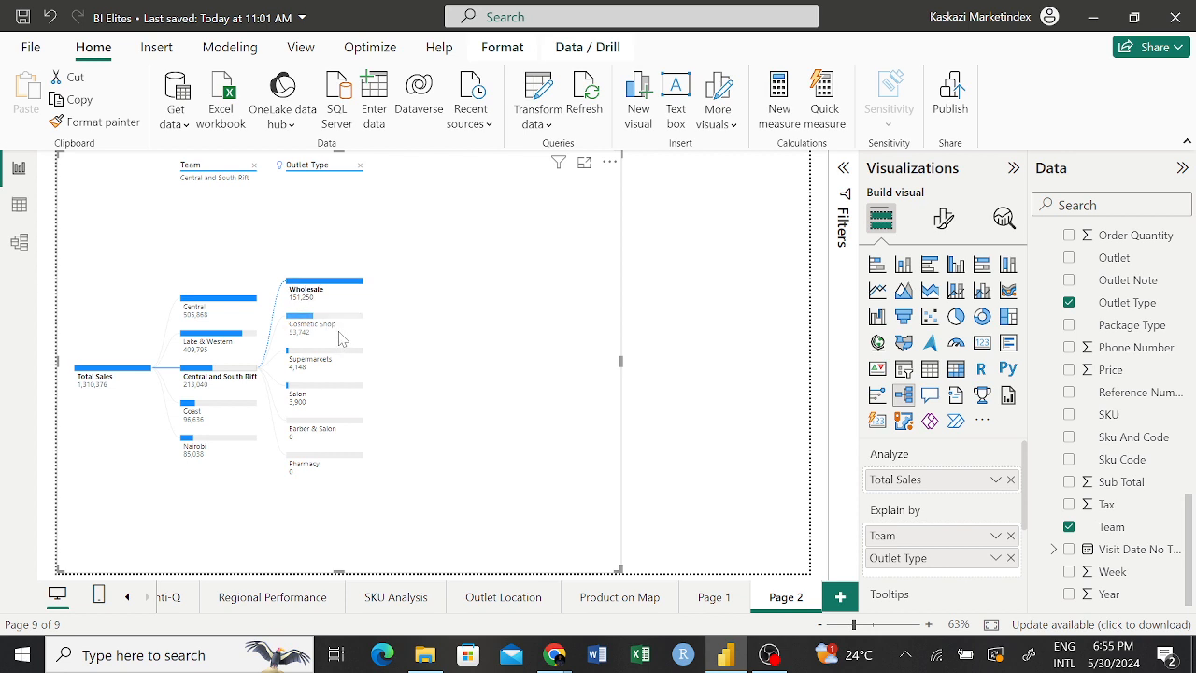
pyautogui.moveTo(340, 342)
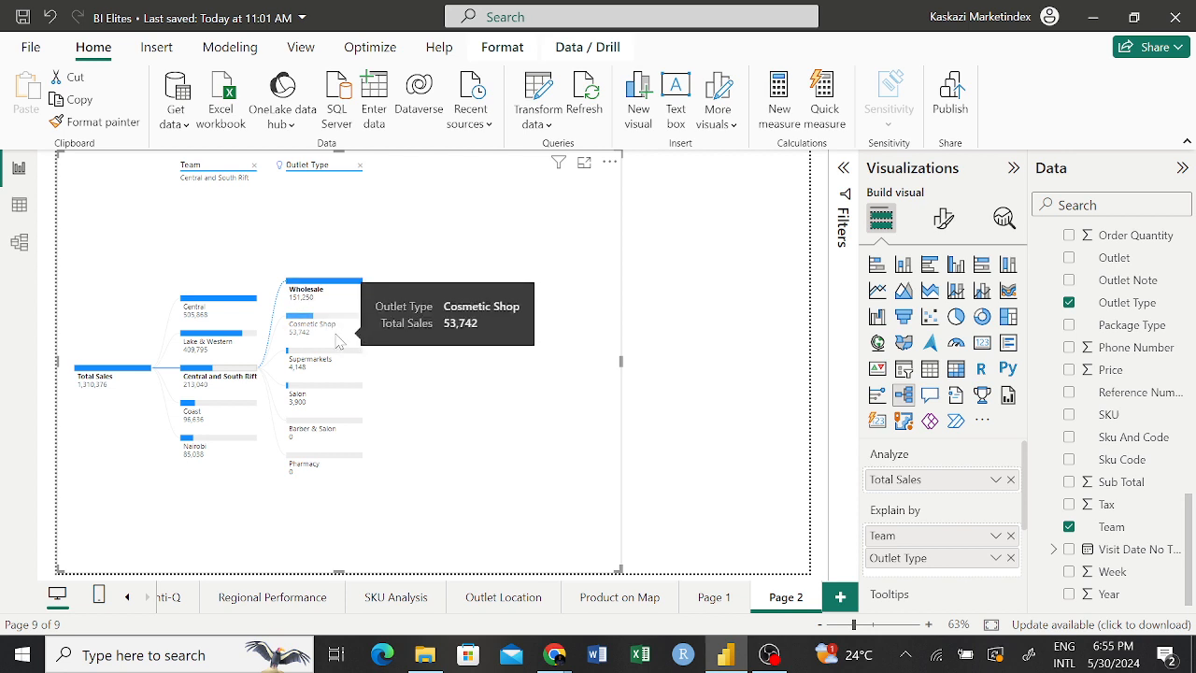
pyautogui.click(214, 409)
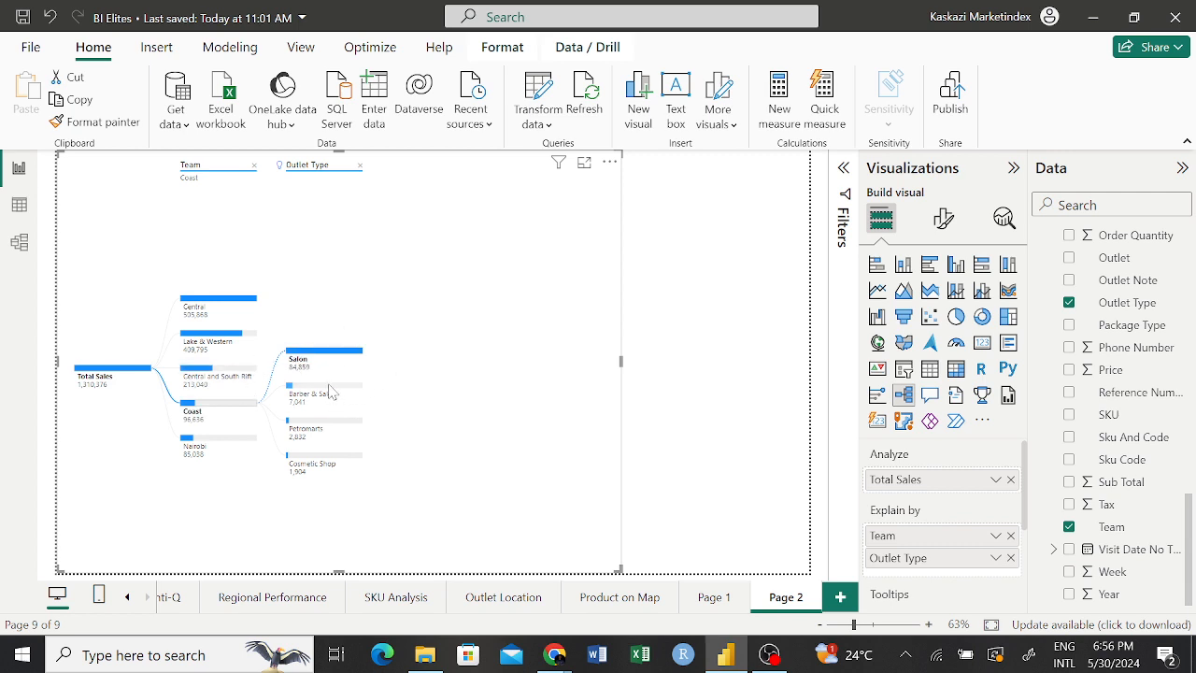
pyautogui.moveTo(327, 399)
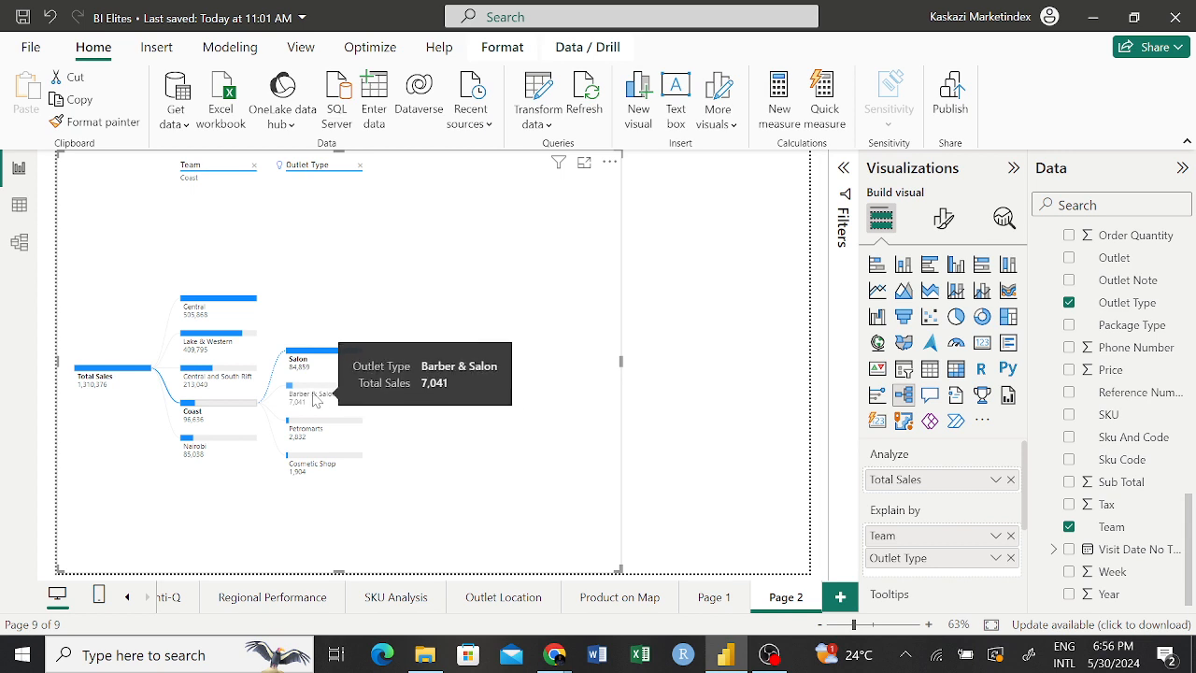
# Step: Expand the Nairobi team node to break its sales down by outlet type
pyautogui.click(188, 439)
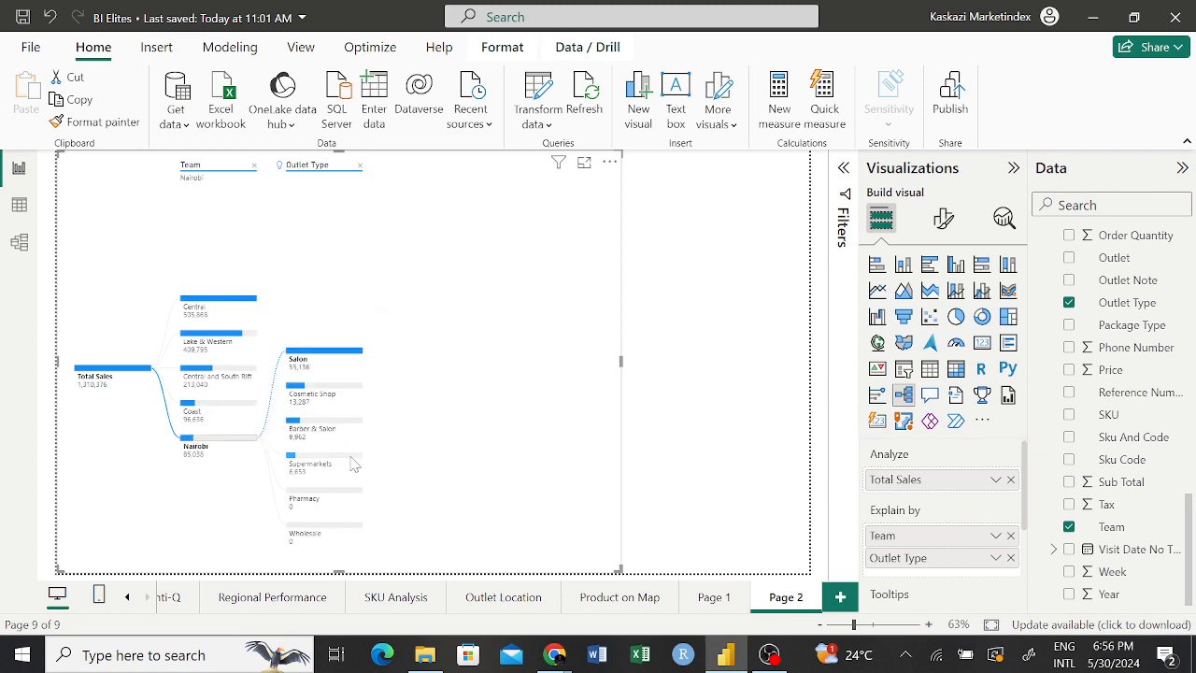
pyautogui.moveTo(325, 482)
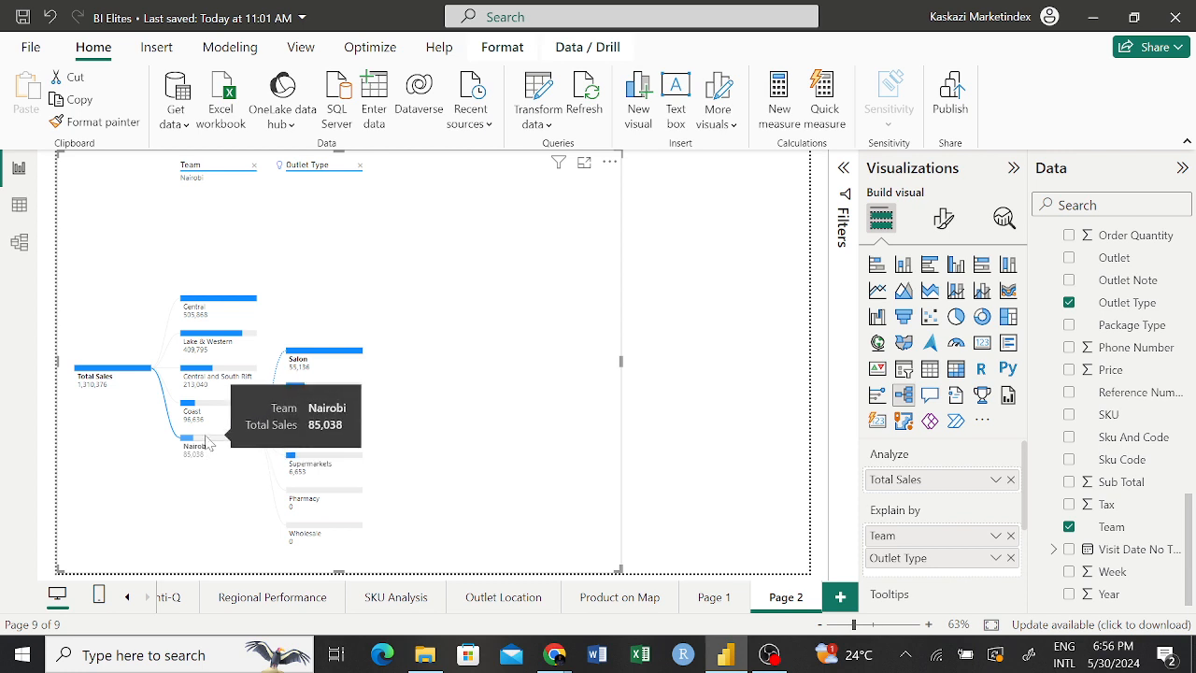
pyautogui.moveTo(192, 448)
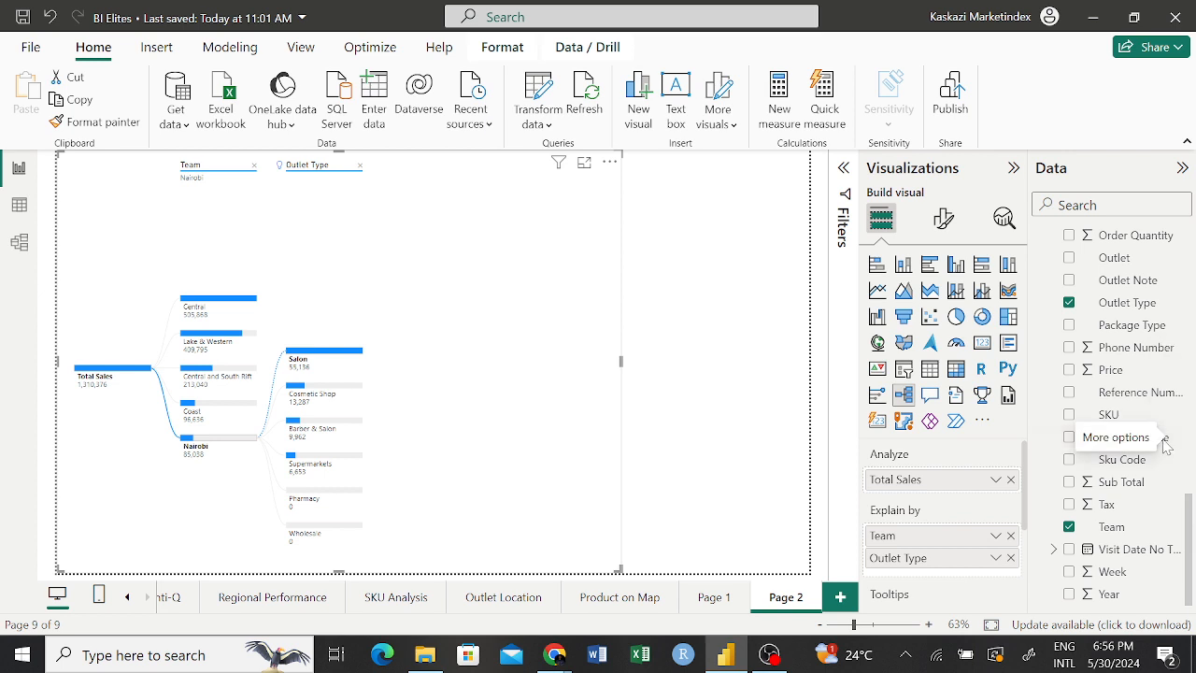
# Step: Add the SKU field to the decomposition tree's Explain by fields below Outlet Type
pyautogui.scroll(2, 1148, 484)
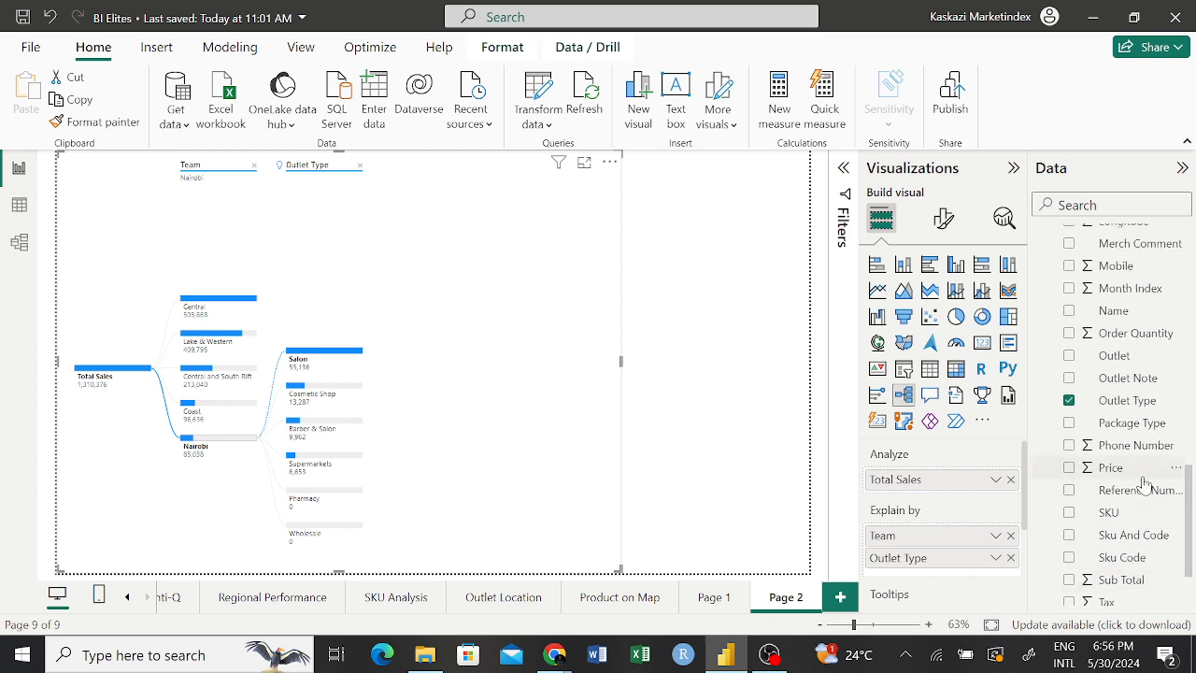
pyautogui.scroll(-1, 1145, 483)
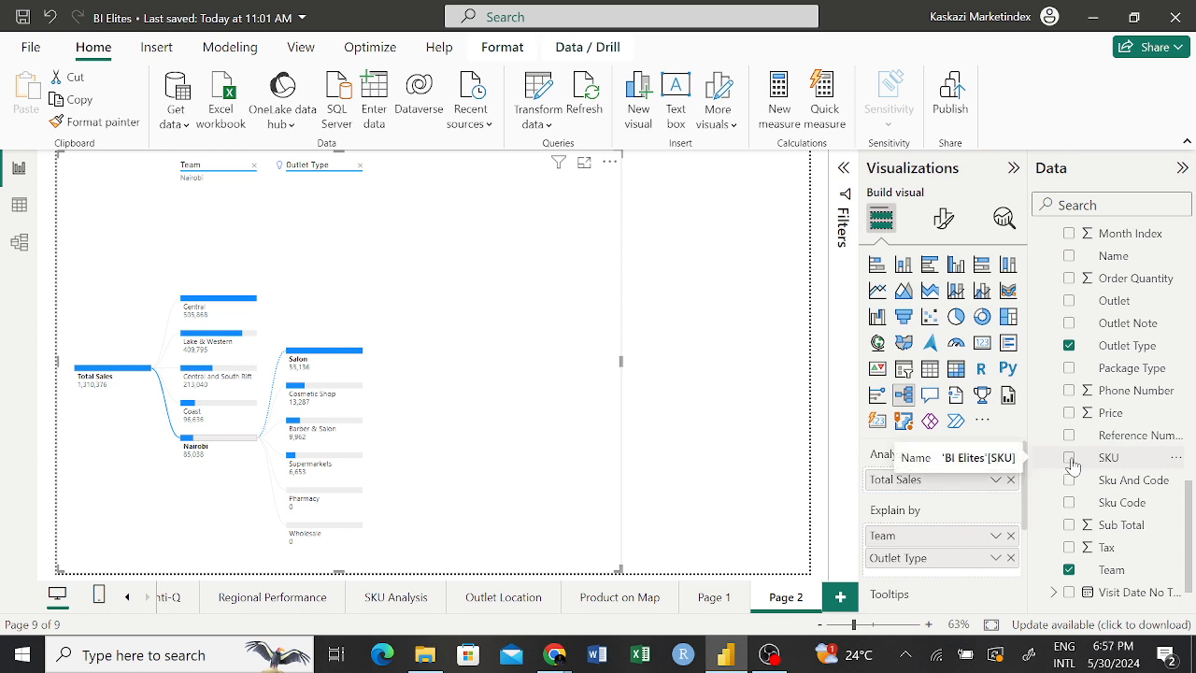
pyautogui.click(1070, 458)
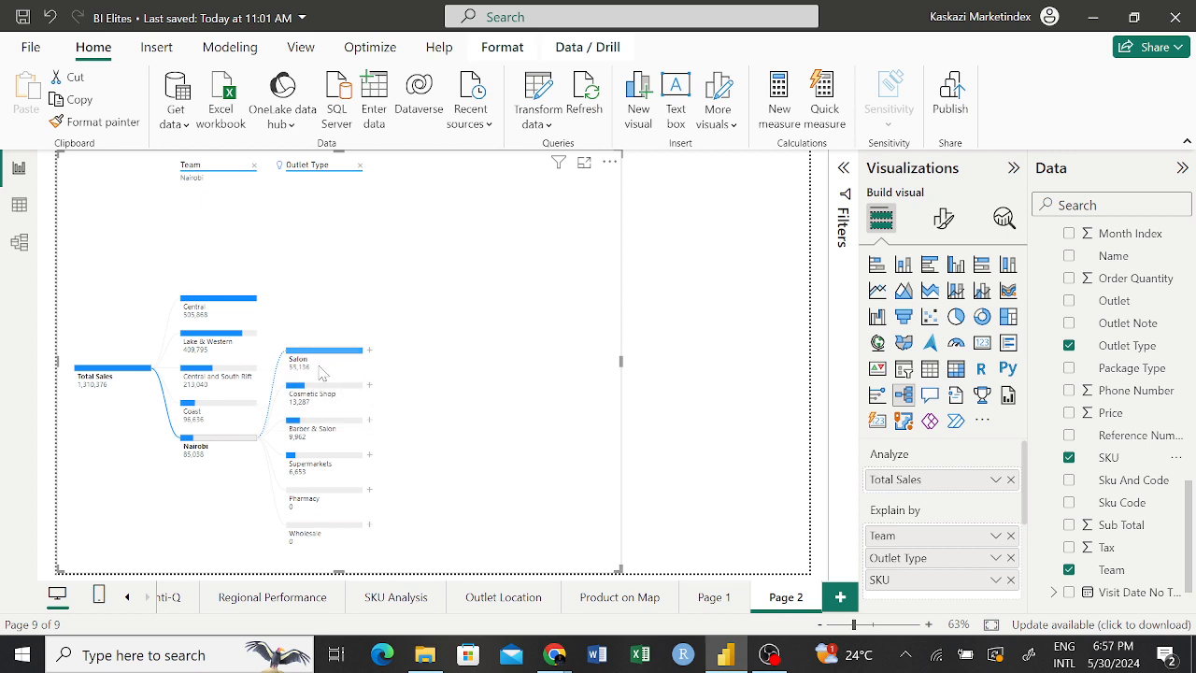
# Step: Split Nairobi's Salon node by High value into SKUs and view the lowest-selling SKUs at the end of the level
pyautogui.click(369, 352)
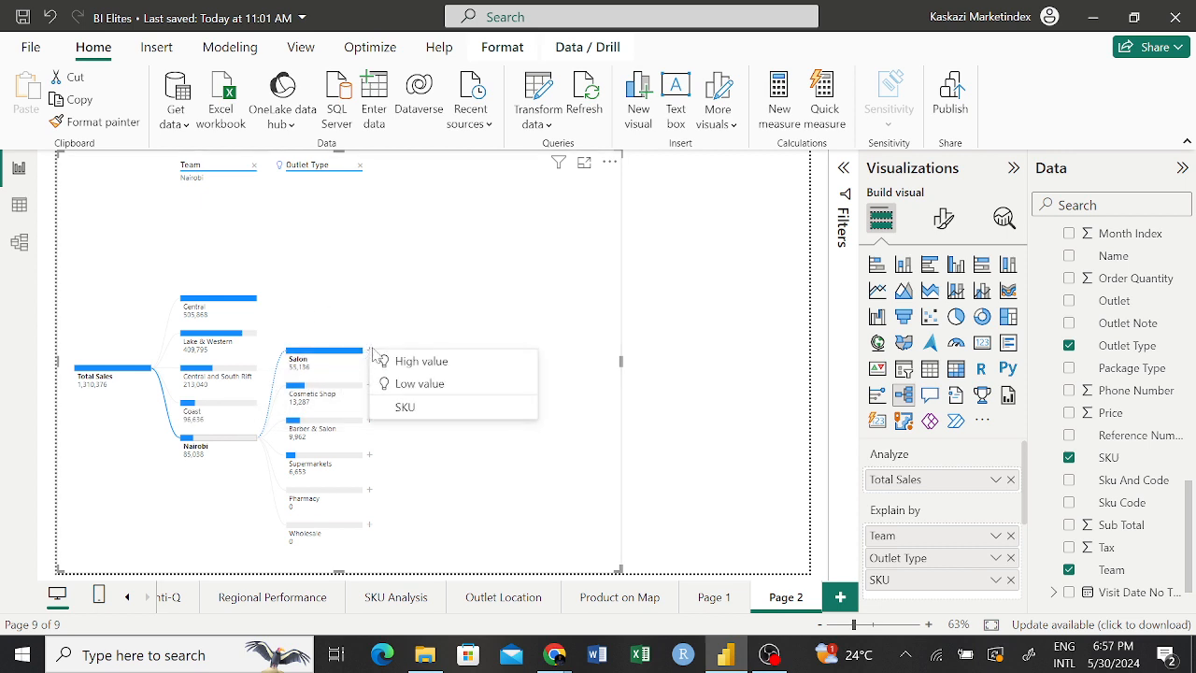
pyautogui.click(417, 367)
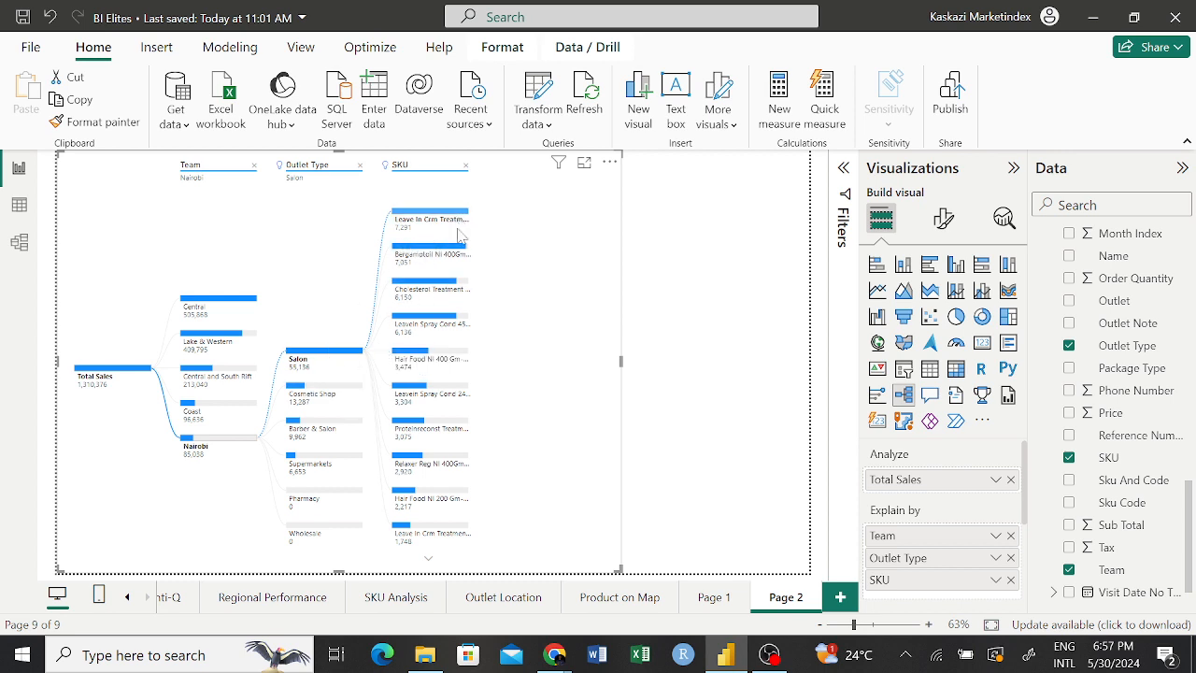
pyautogui.moveTo(429, 265)
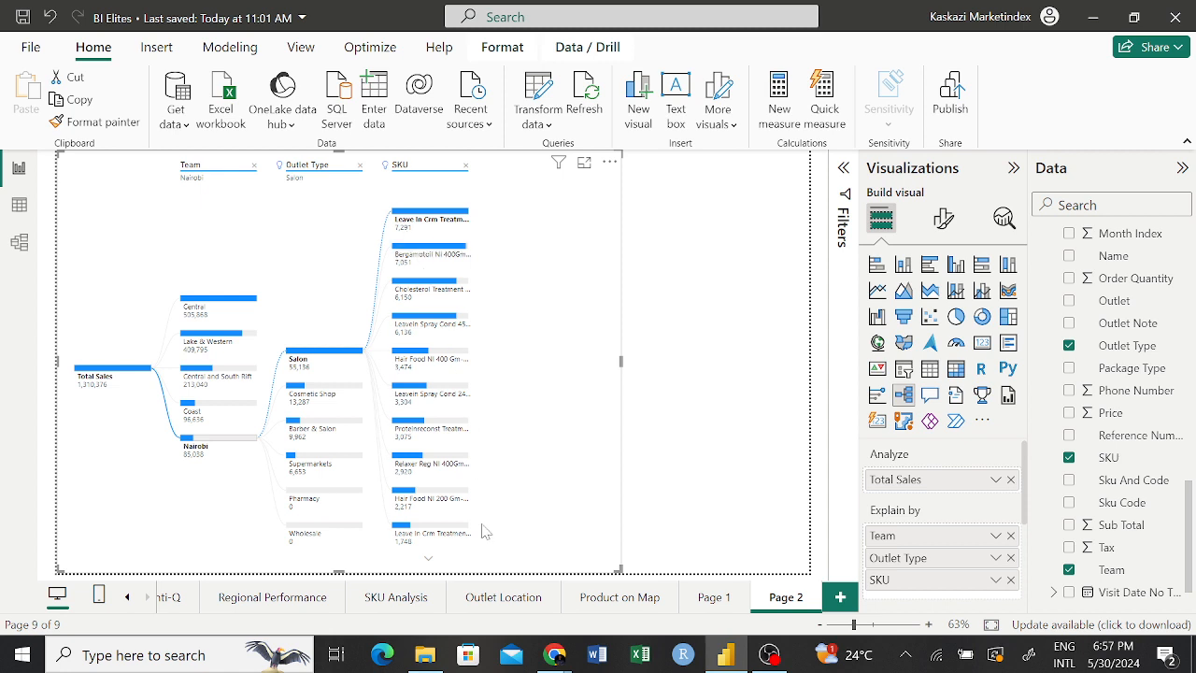
pyautogui.click(429, 565)
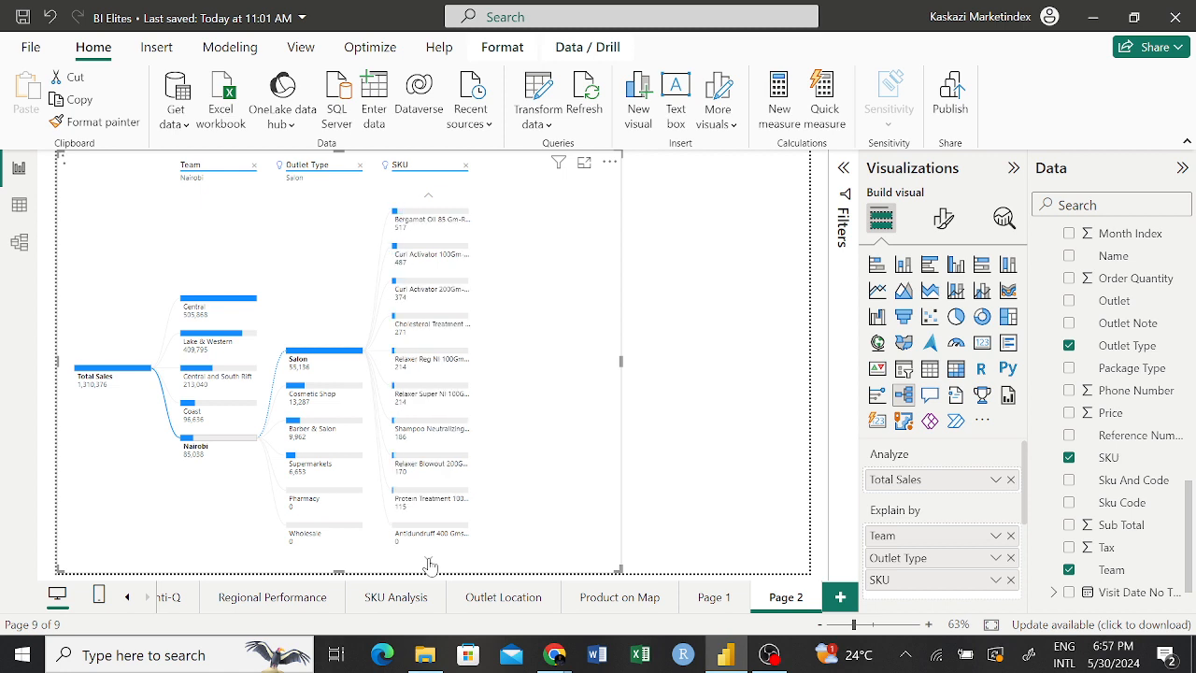
# Step: Page through Nairobi's Salon SKUs to the end of the level and back to the best-selling ones
pyautogui.click(429, 564)
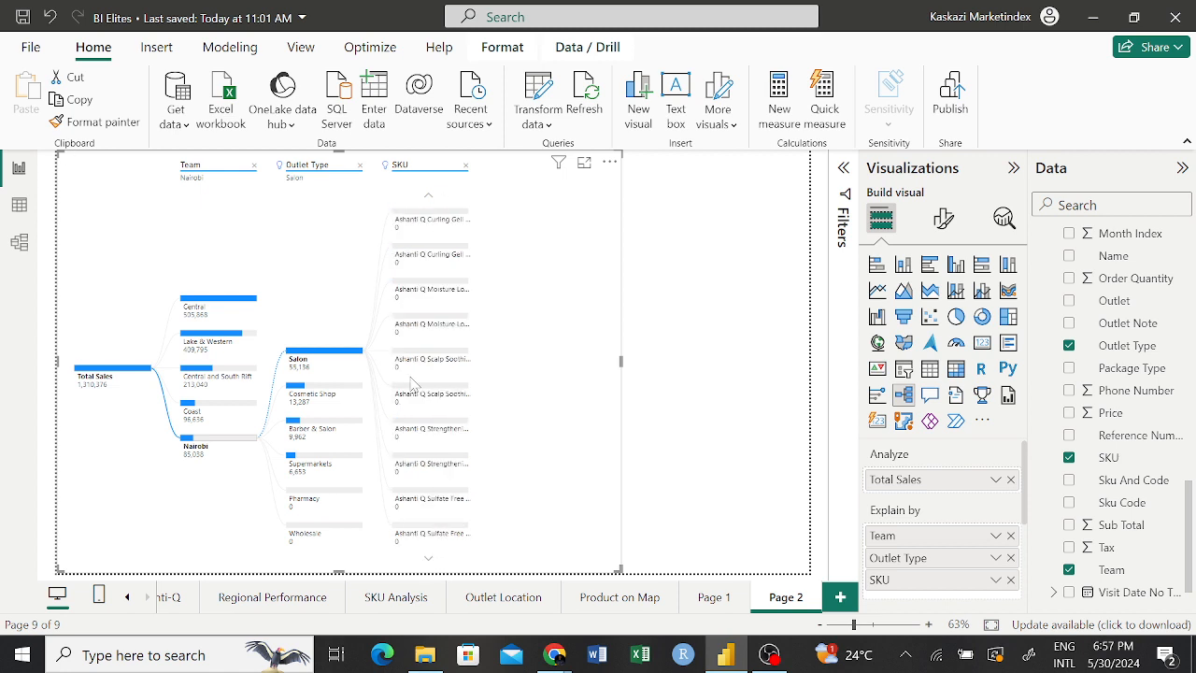
pyautogui.click(429, 200)
pyautogui.click(429, 200)
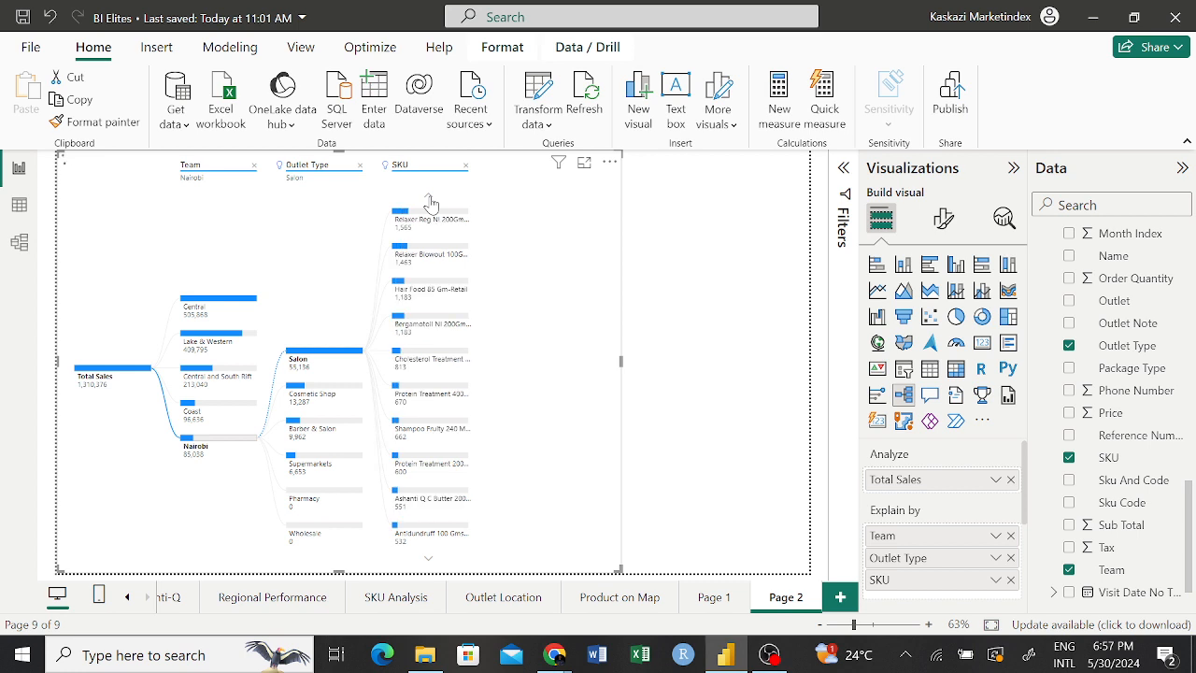
pyautogui.click(430, 200)
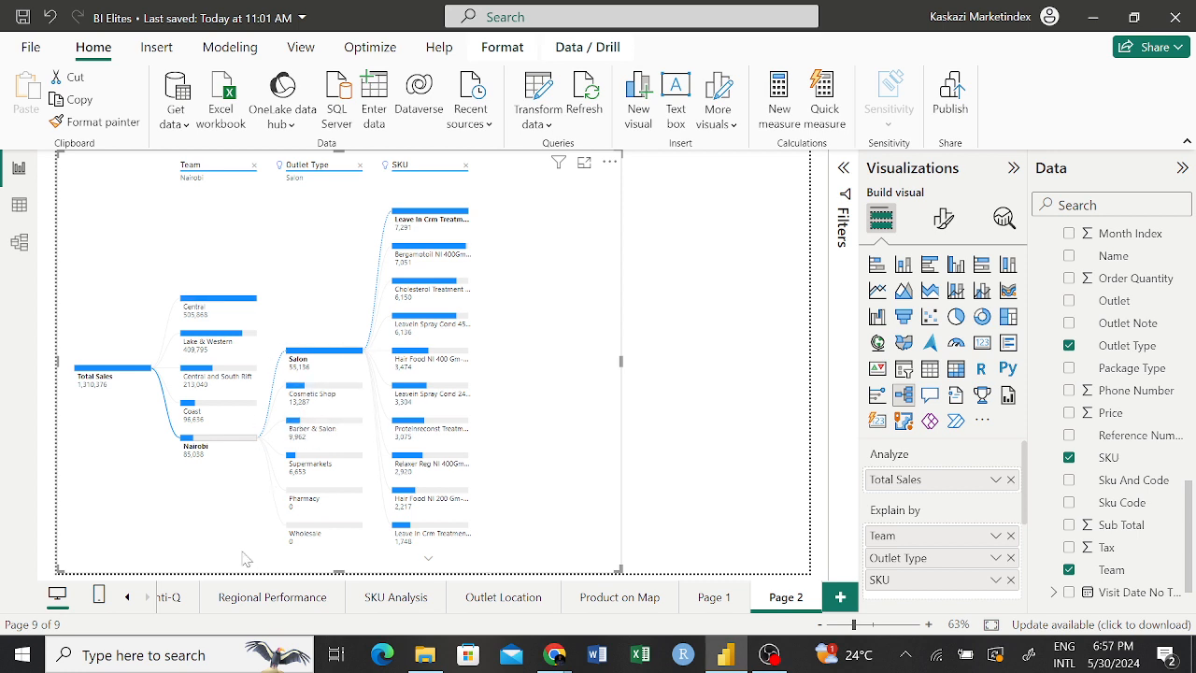
# Step: Open the Summary report page and filter it to the Coast census region
pyautogui.click(261, 598)
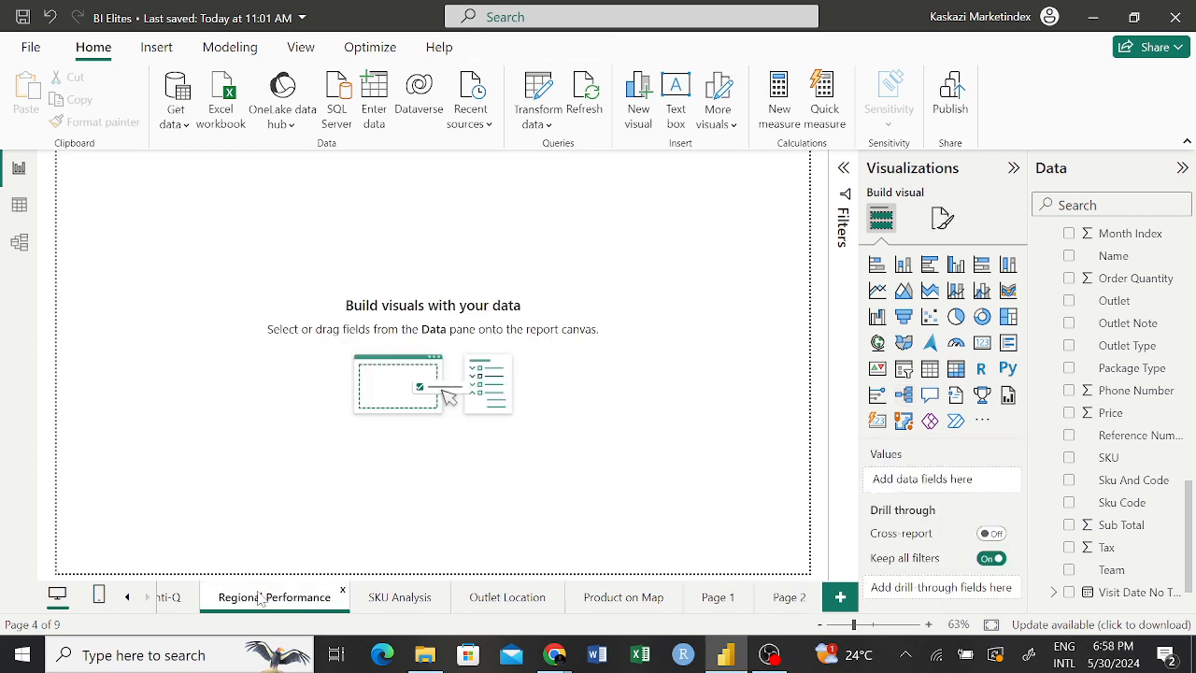
pyautogui.click(128, 602)
pyautogui.click(128, 602)
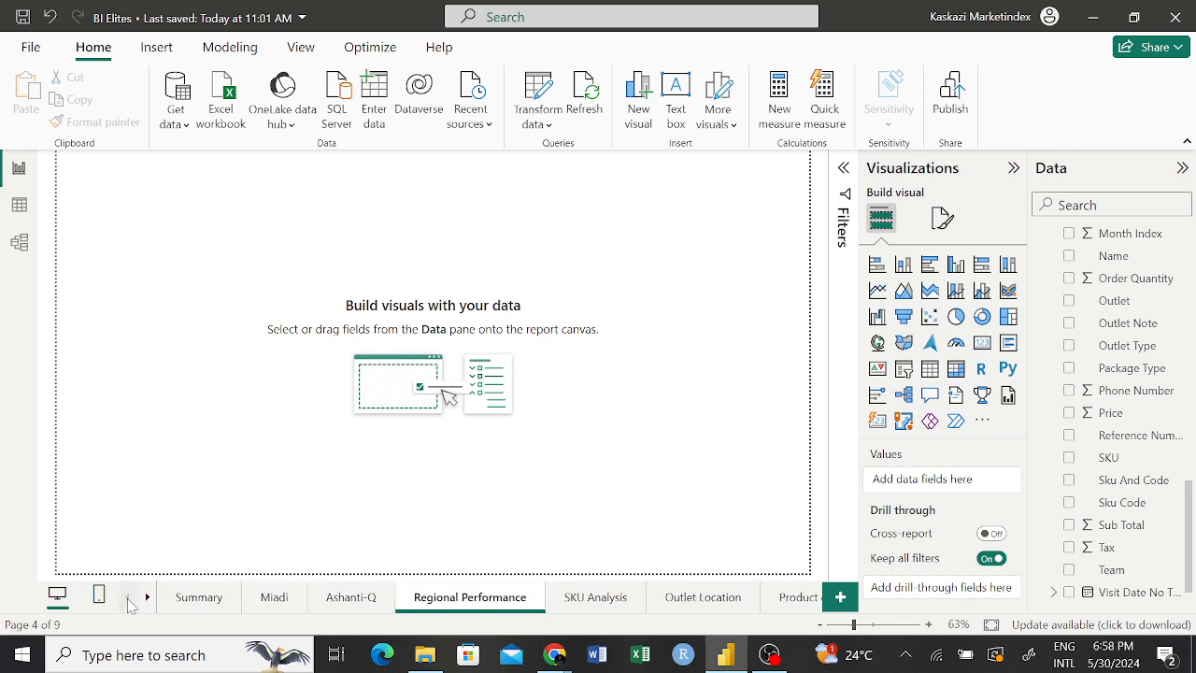
pyautogui.click(199, 598)
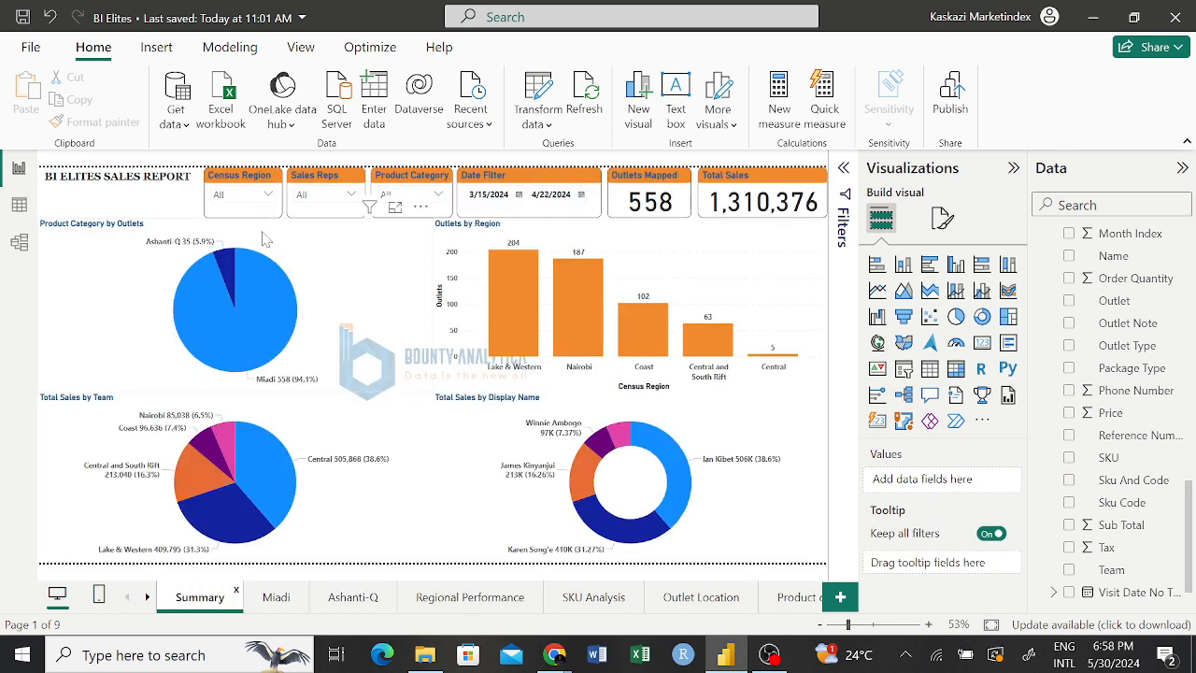
pyautogui.click(269, 194)
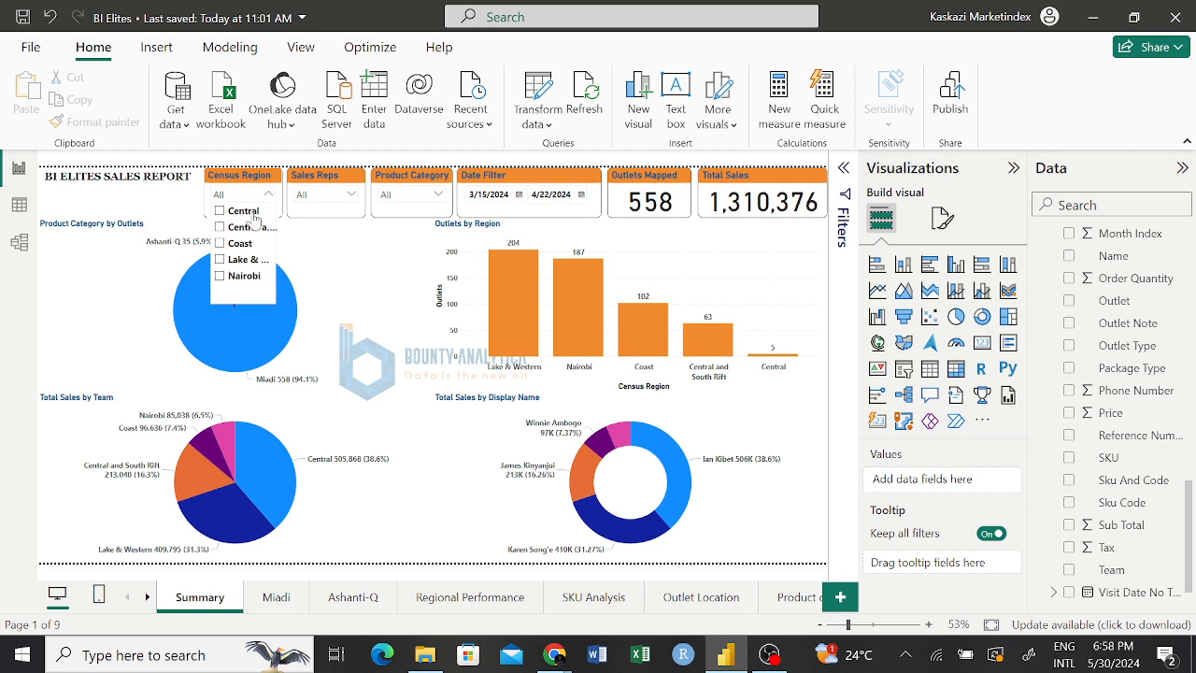
pyautogui.click(222, 244)
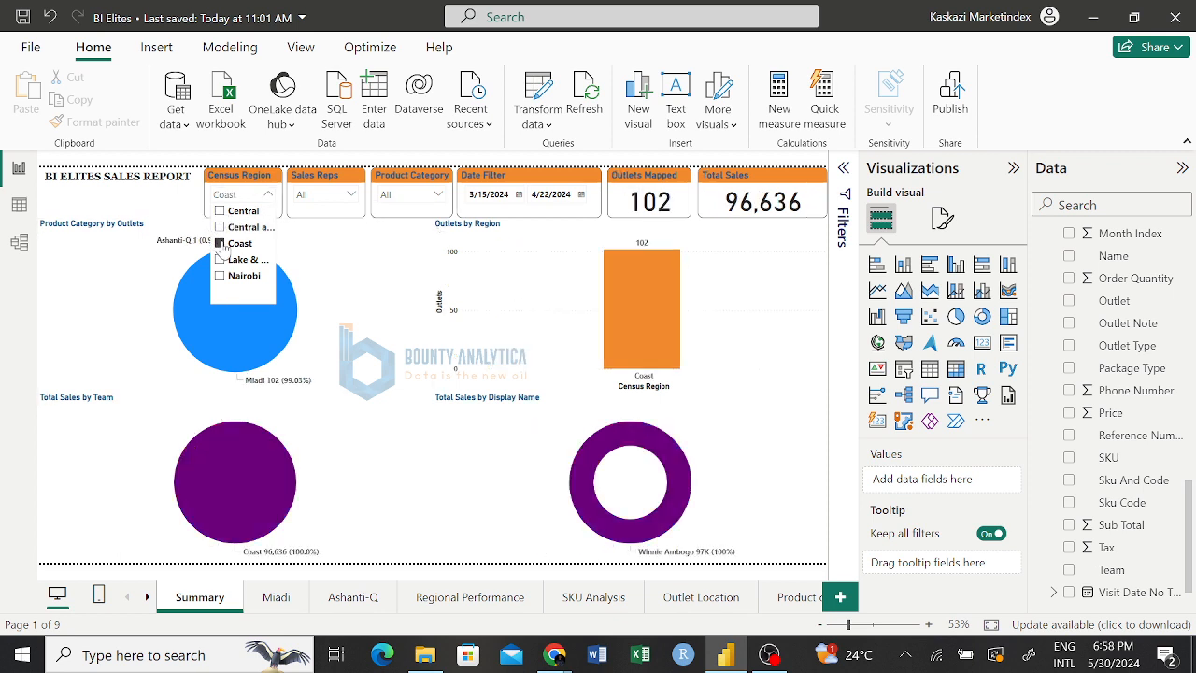
# Step: Toggle the only listed representative in the Sales Reps slicer on and off, and clear the Coast filter from Census Region
pyautogui.click(342, 193)
pyautogui.click(344, 193)
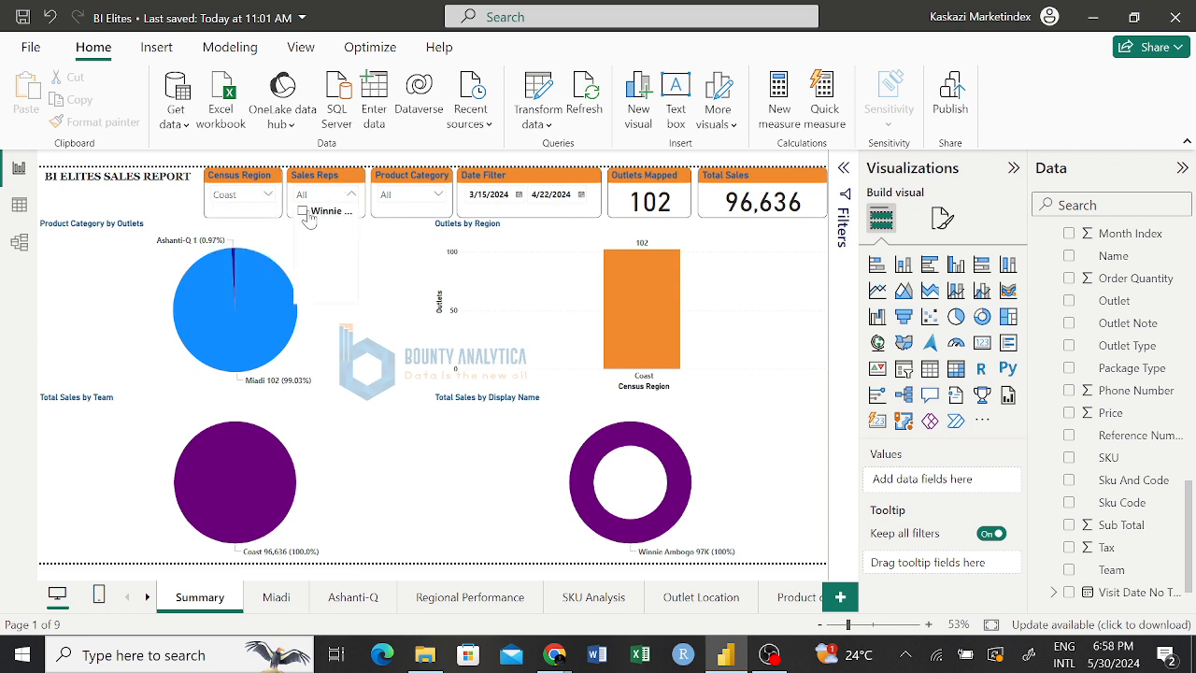
pyautogui.click(303, 211)
pyautogui.click(303, 211)
pyautogui.click(268, 196)
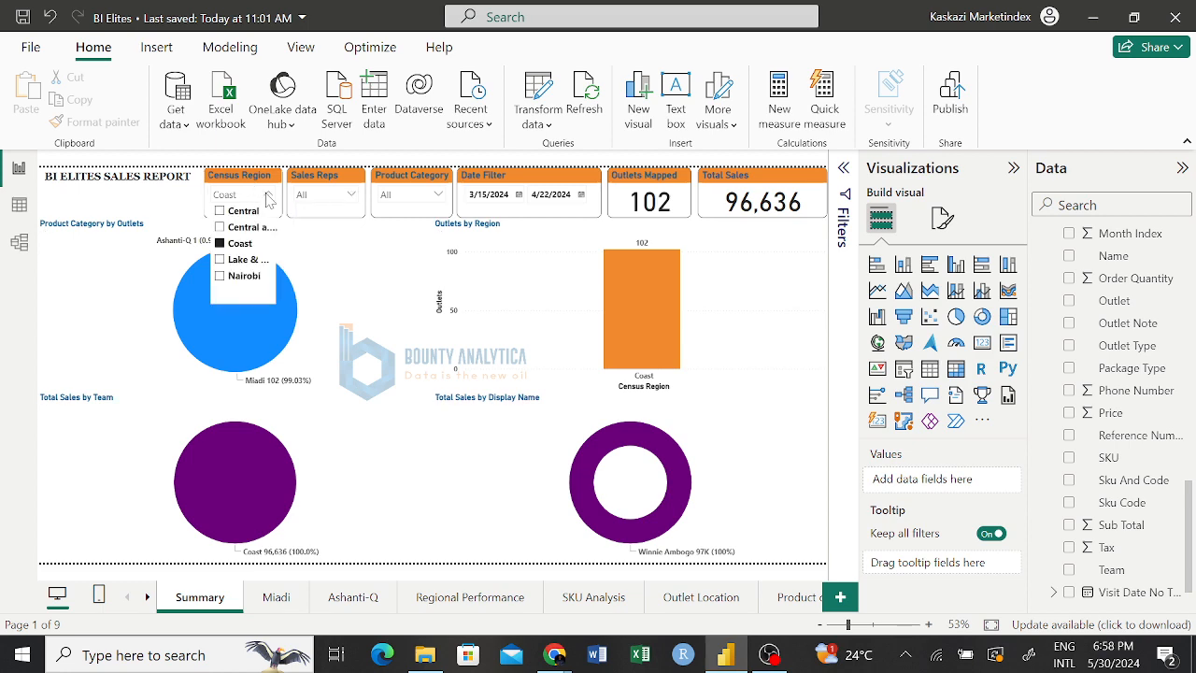
pyautogui.click(220, 243)
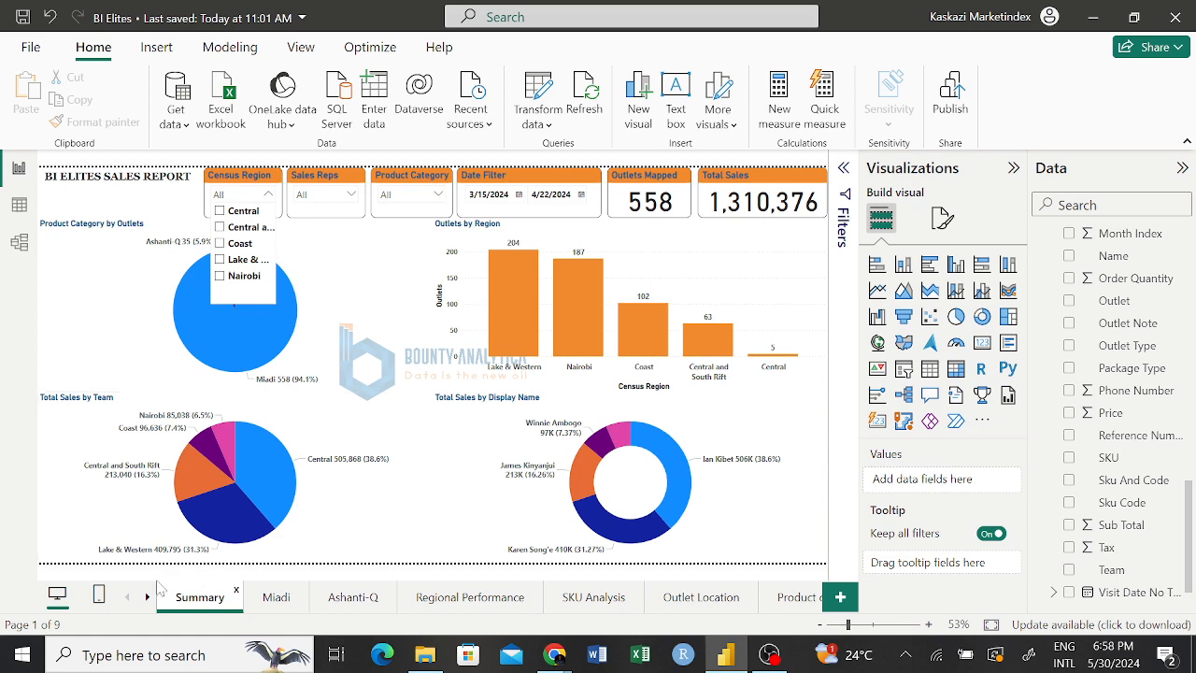
# Step: Return to Page 2 and review the Nairobi branch's outlet types and the Salon SKUs in the decomposition tree
pyautogui.click(146, 596)
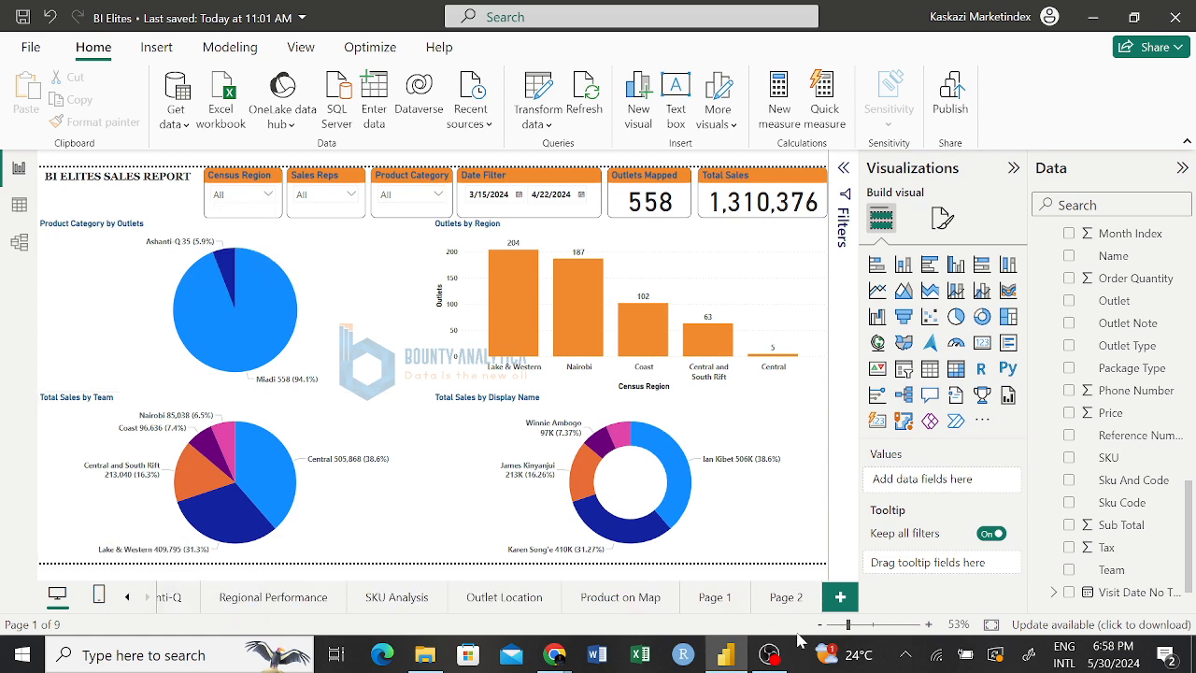
pyautogui.click(786, 596)
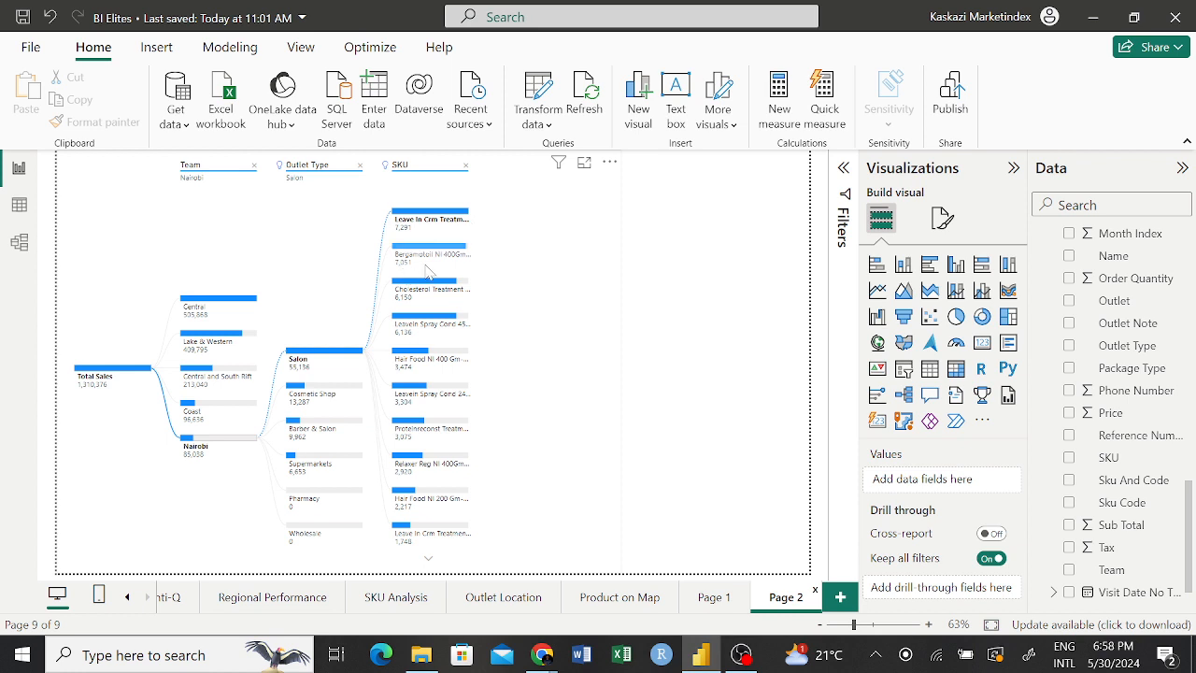
pyautogui.moveTo(428, 270)
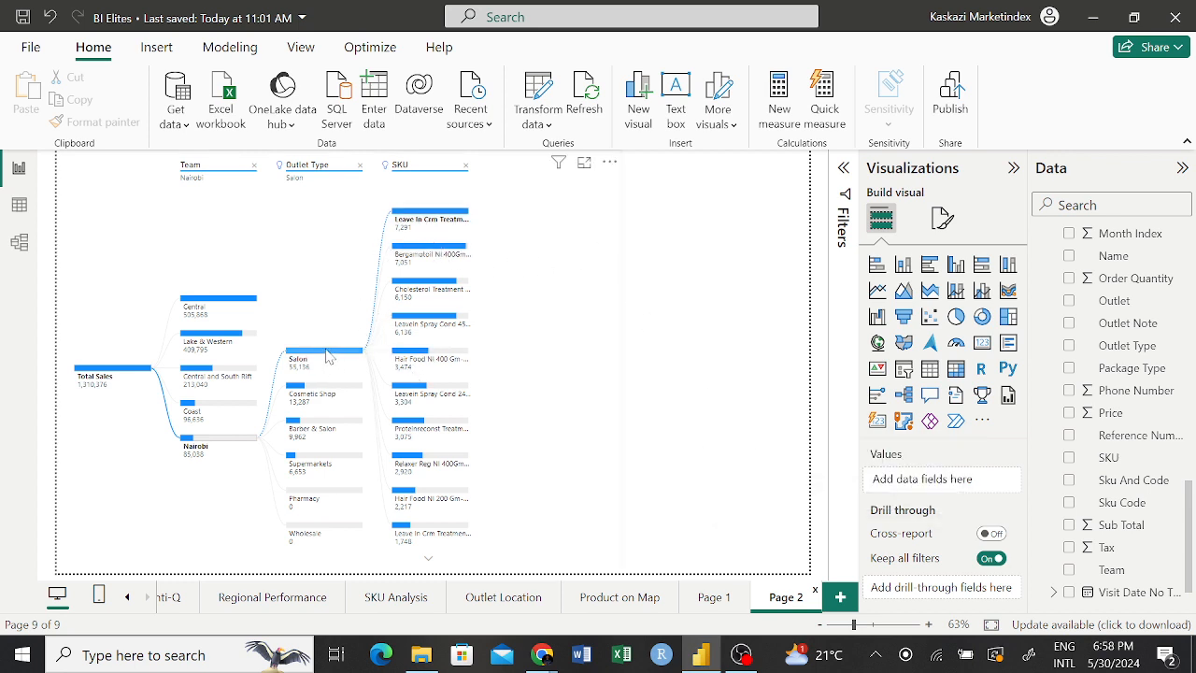
pyautogui.moveTo(321, 366)
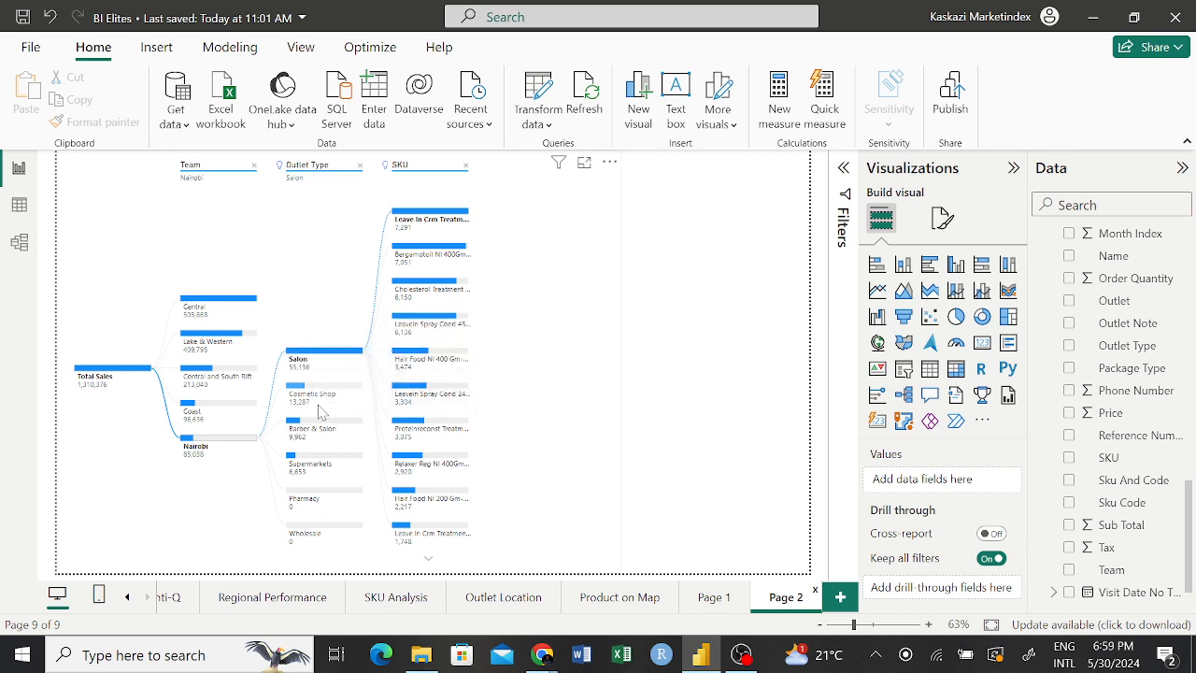
pyautogui.moveTo(321, 412)
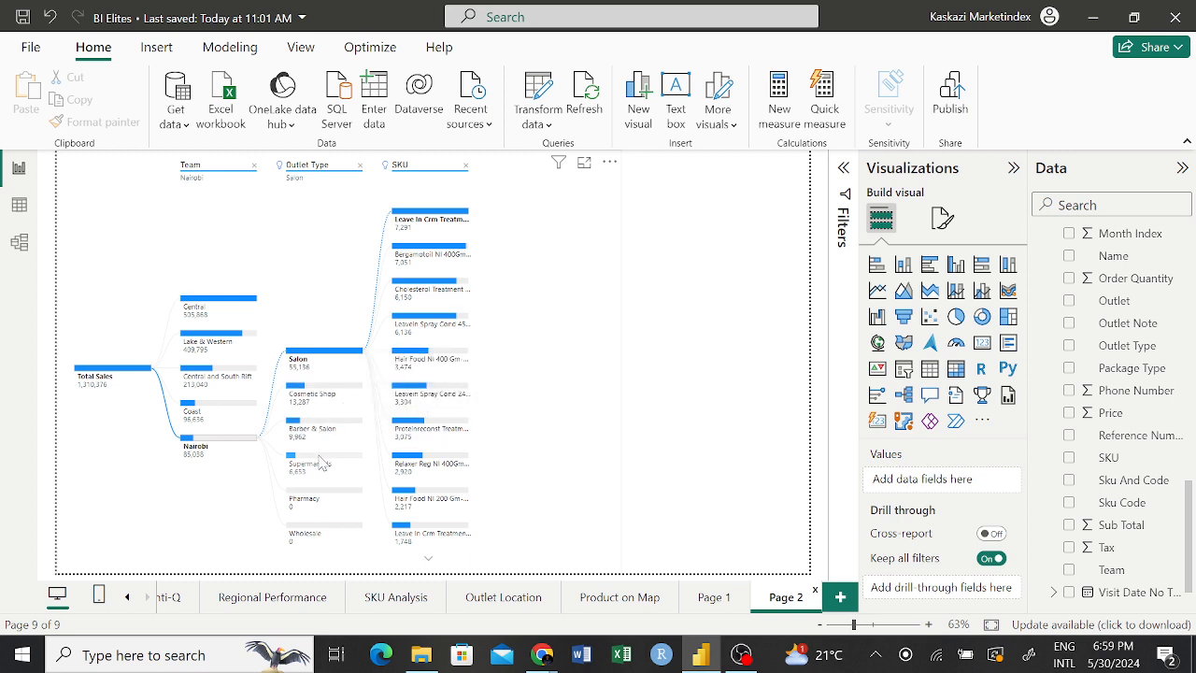
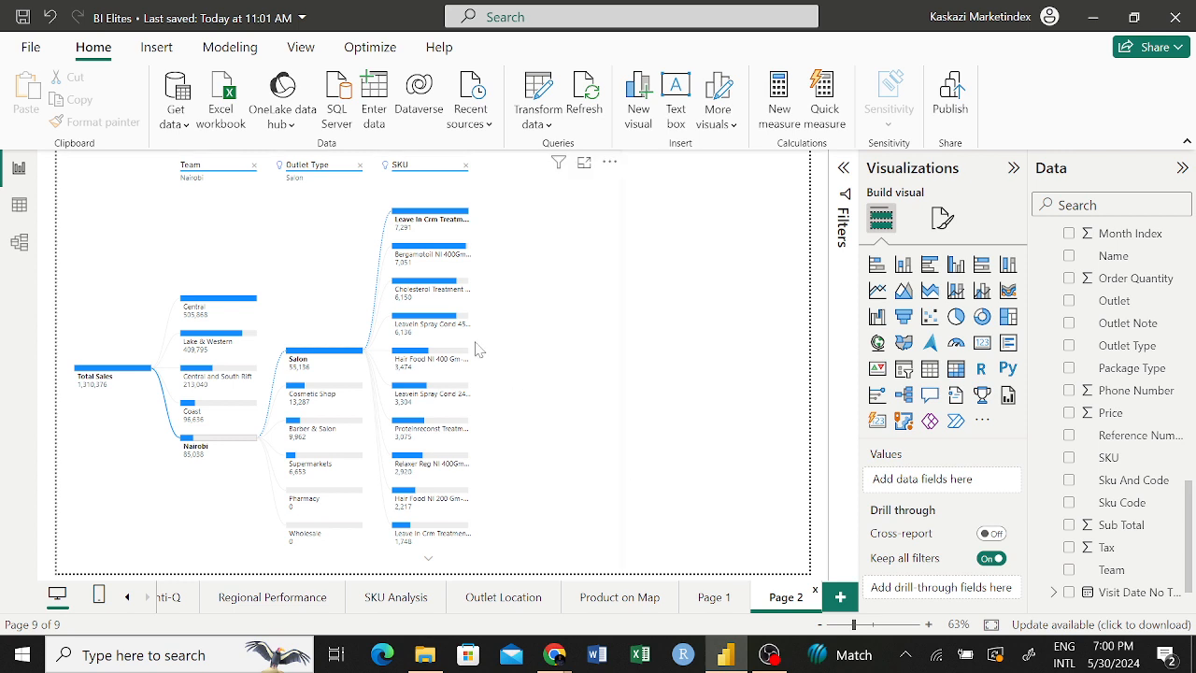
pyautogui.moveTo(342, 442)
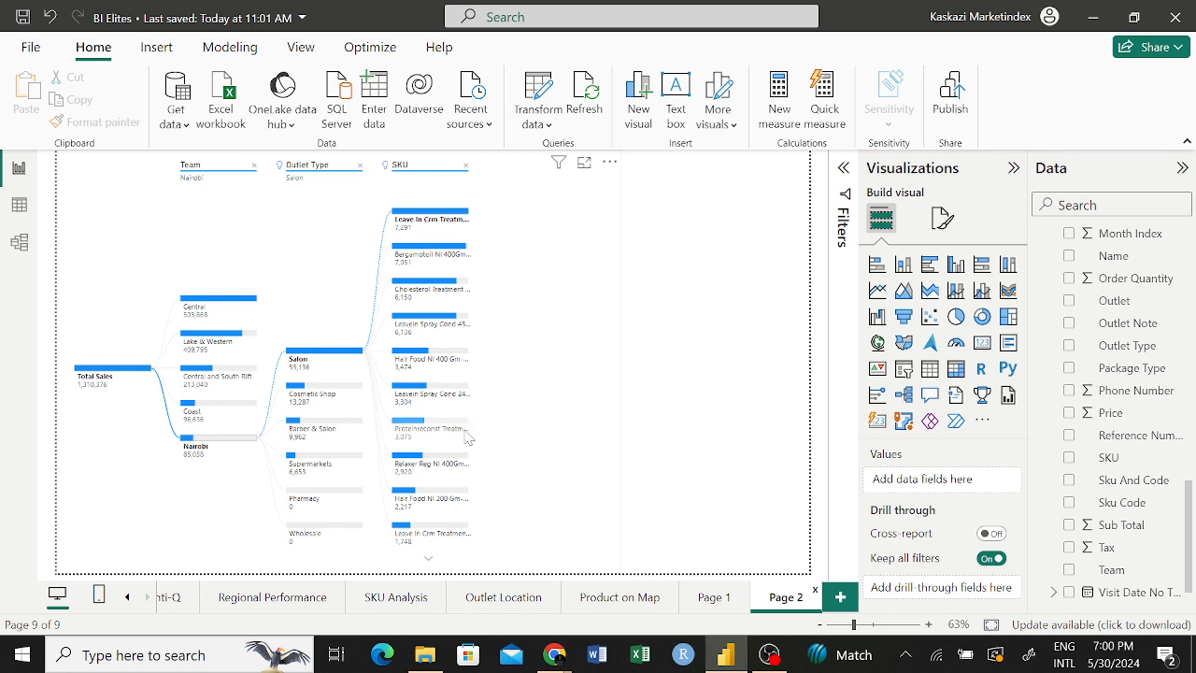
# Step: Expand the Coast team node to examine its outlet types and the SKUs sold through its Salon outlets
pyautogui.click(193, 412)
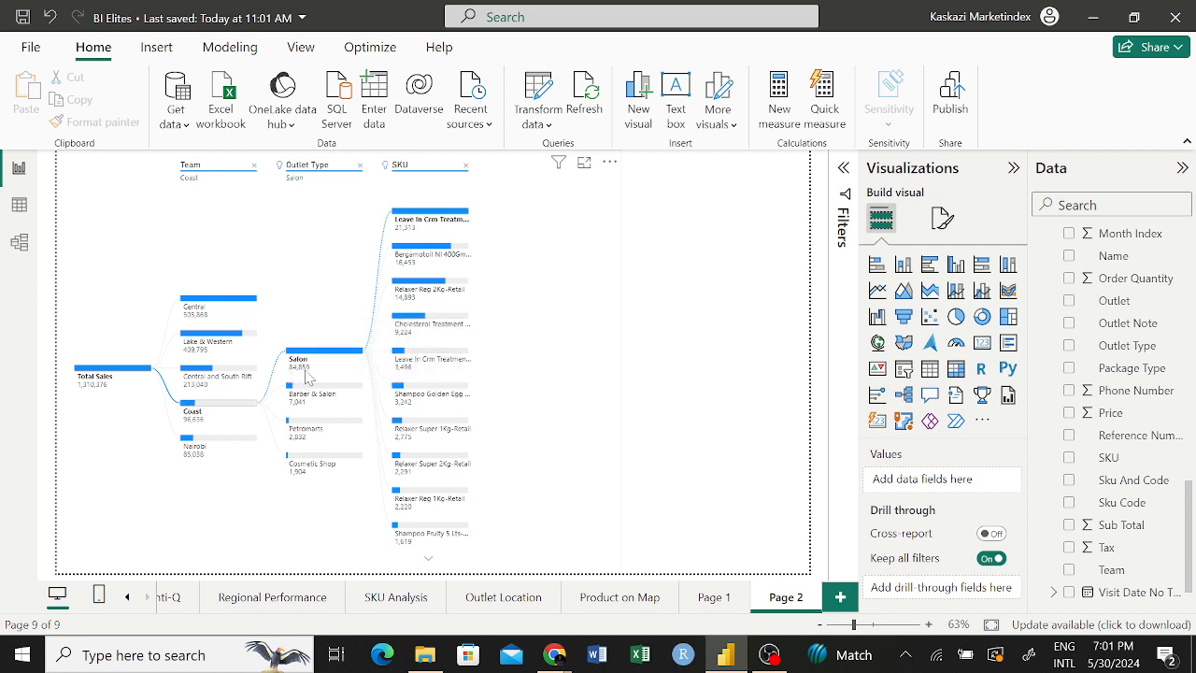
pyautogui.moveTo(314, 372)
pyautogui.moveTo(320, 400)
pyautogui.moveTo(435, 230)
# Step: Expand the Central and South Rift team node to examine its outlet types and Wholesale SKUs
pyautogui.moveTo(194, 372)
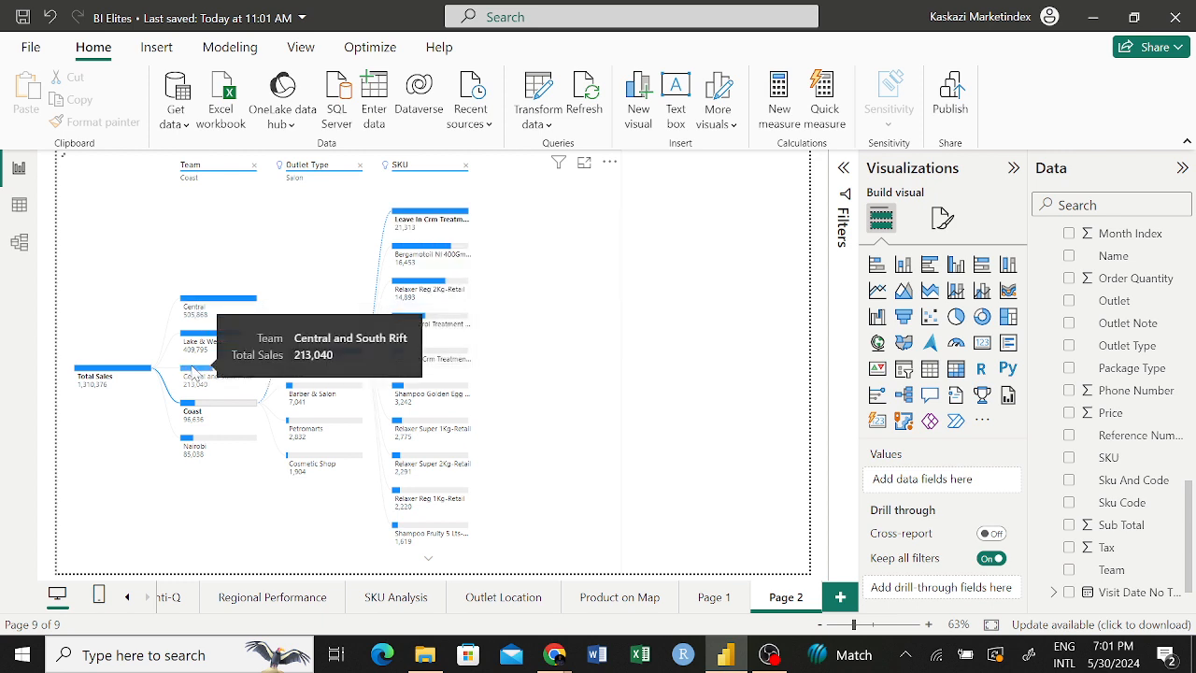
pyautogui.click(194, 372)
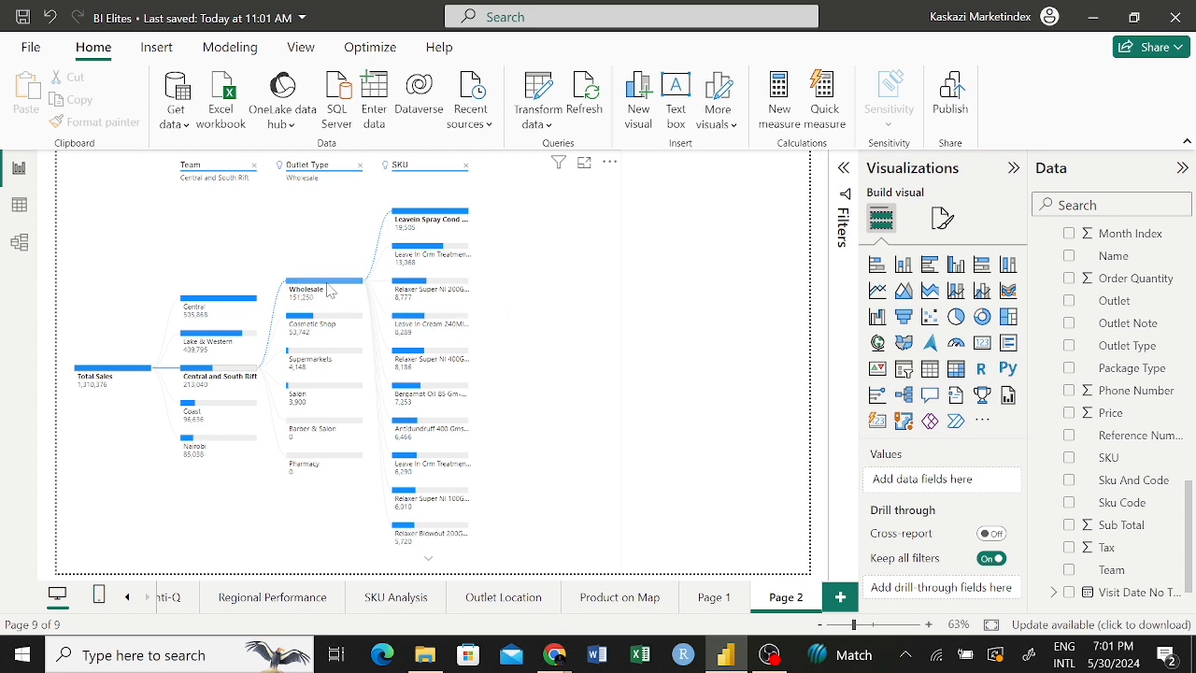
pyautogui.moveTo(327, 293)
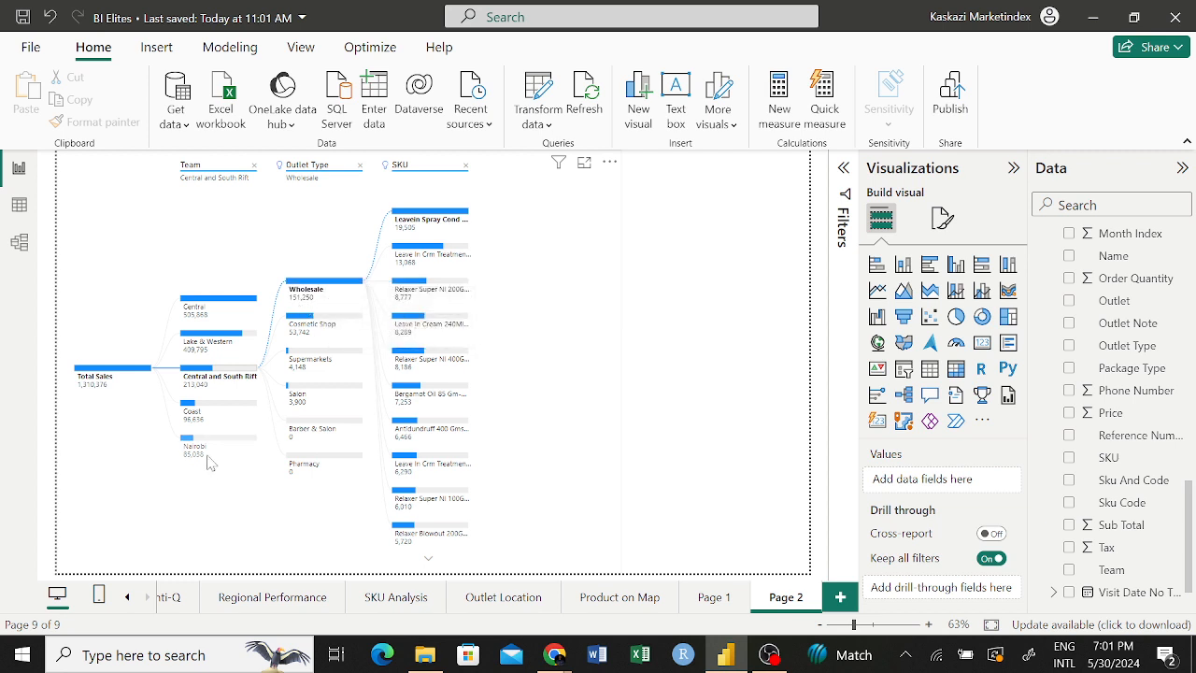
pyautogui.moveTo(216, 458)
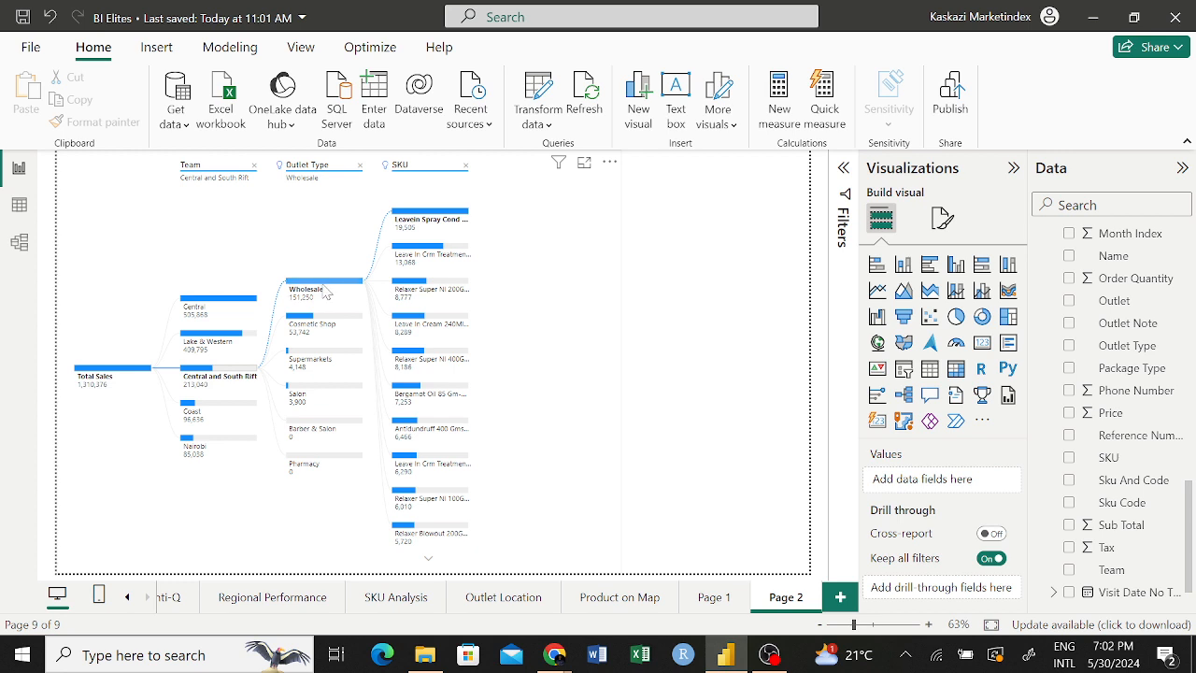
pyautogui.moveTo(326, 293)
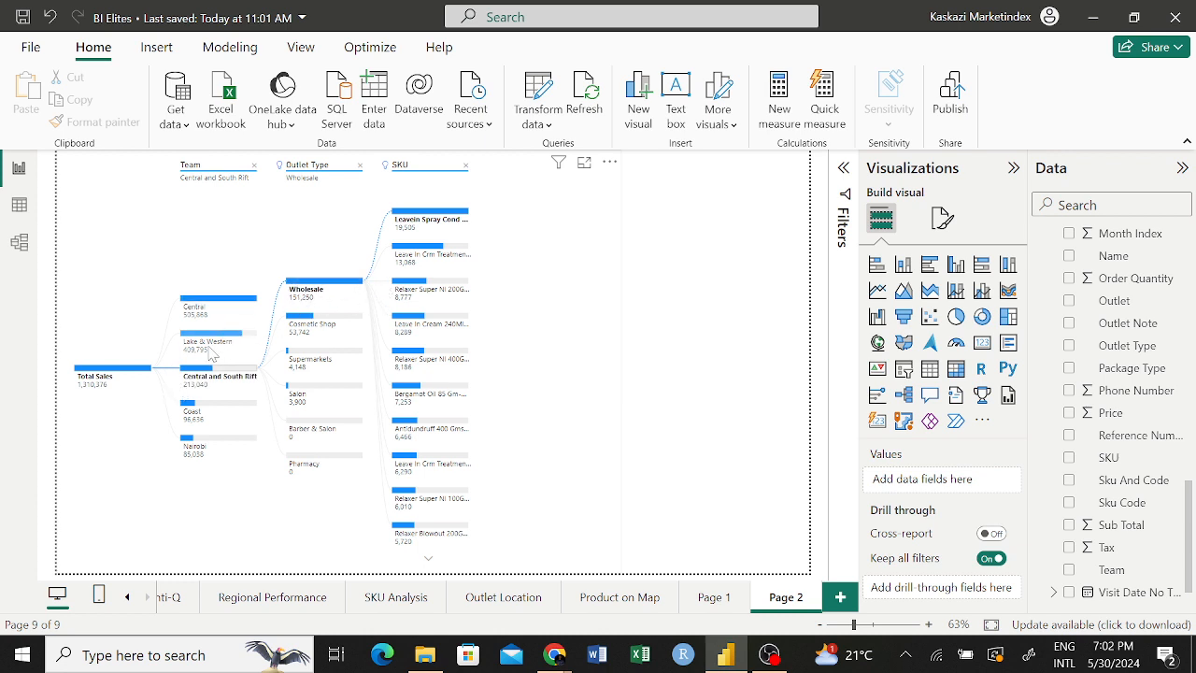
# Step: Expand the Lake & Western team node to examine its outlet types and Cosmetic Shop SKUs
pyautogui.moveTo(216, 338)
pyautogui.click(235, 342)
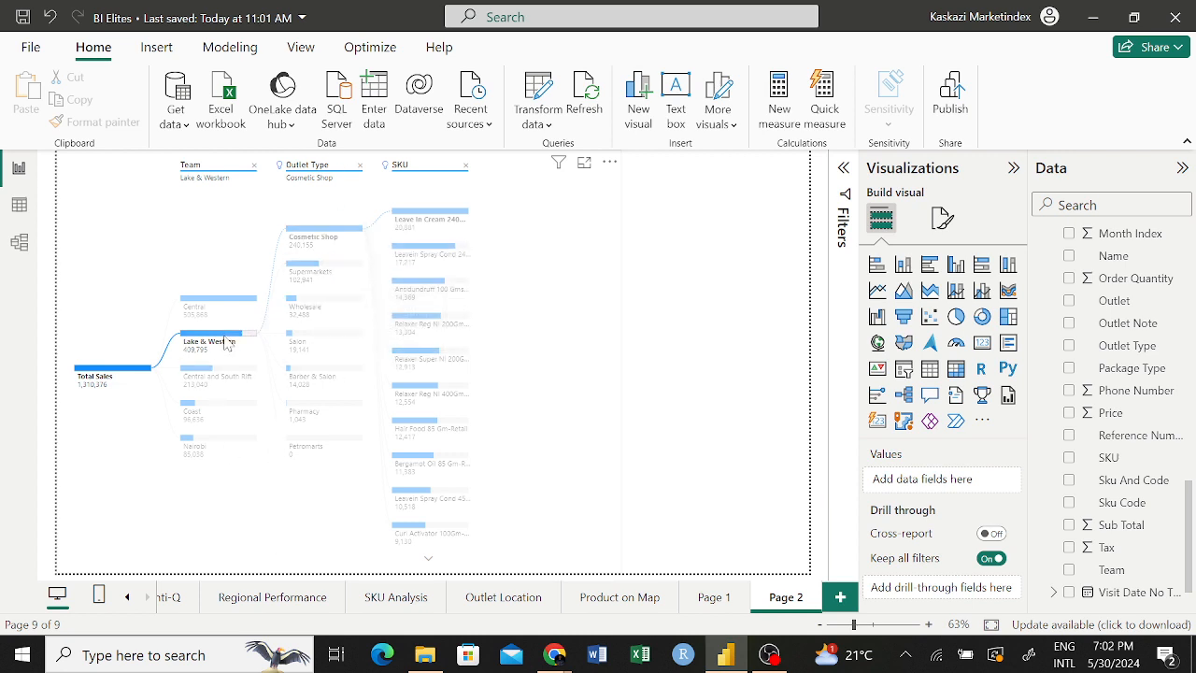
pyautogui.moveTo(230, 344)
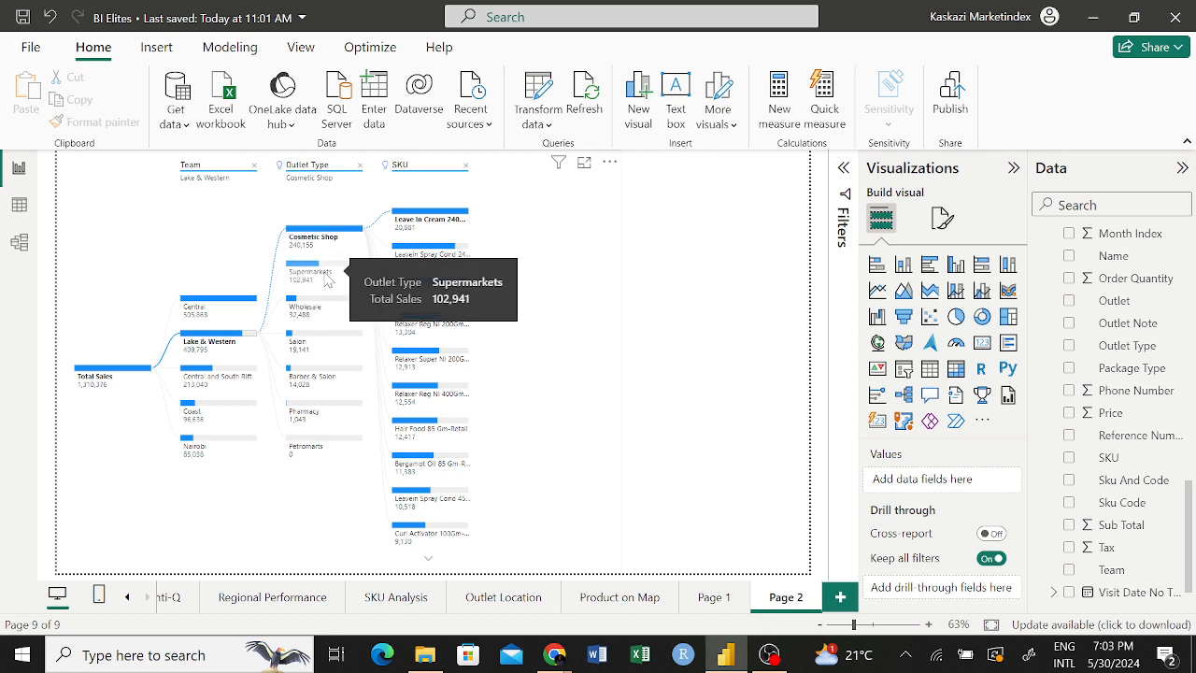
# Step: Expand the Central team node to examine its Wholesale sales by SKU, and deselect the decomposition tree
pyautogui.click(224, 301)
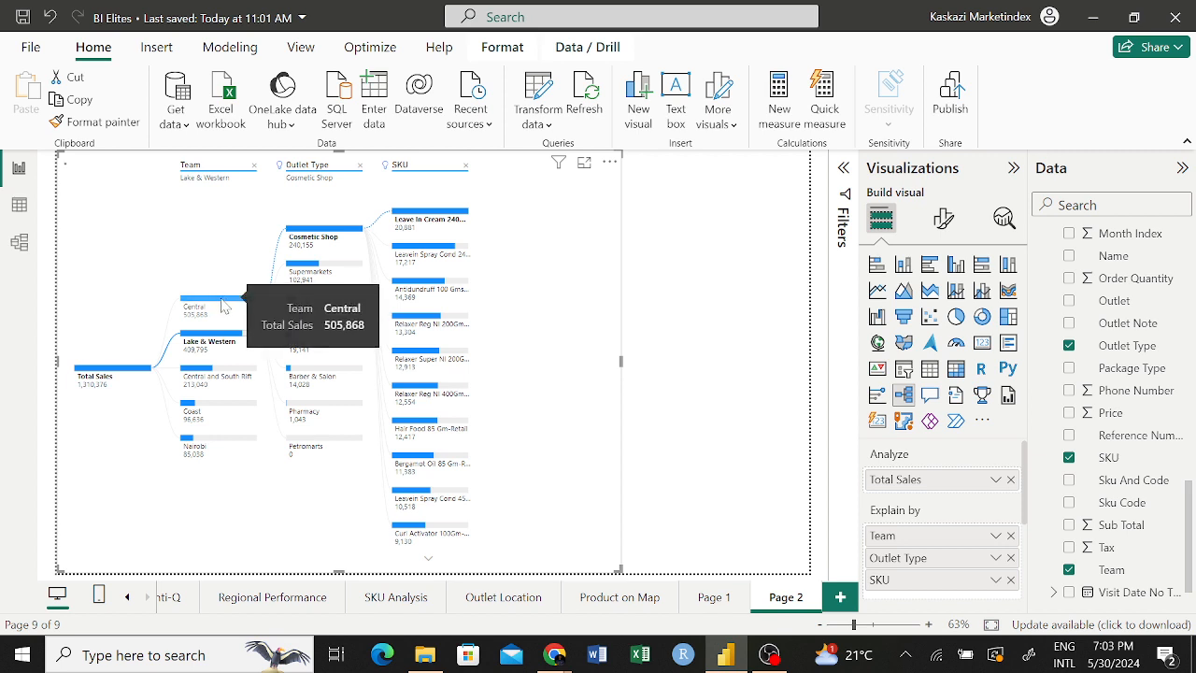
pyautogui.click(224, 303)
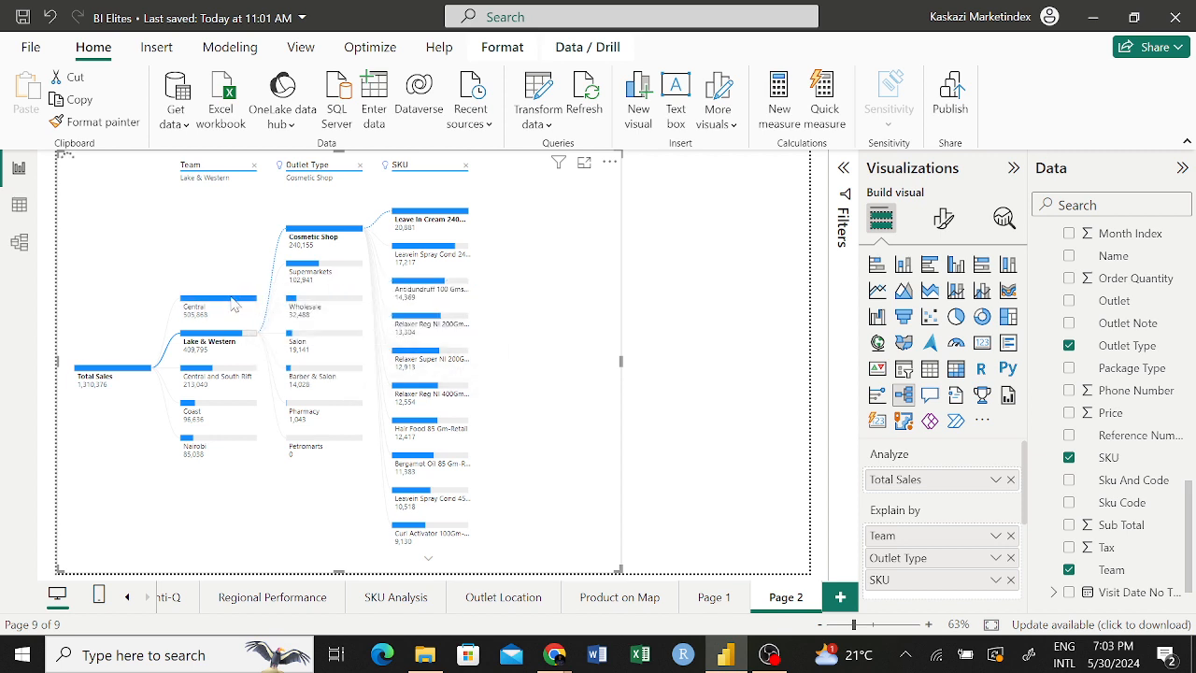
pyautogui.moveTo(234, 305)
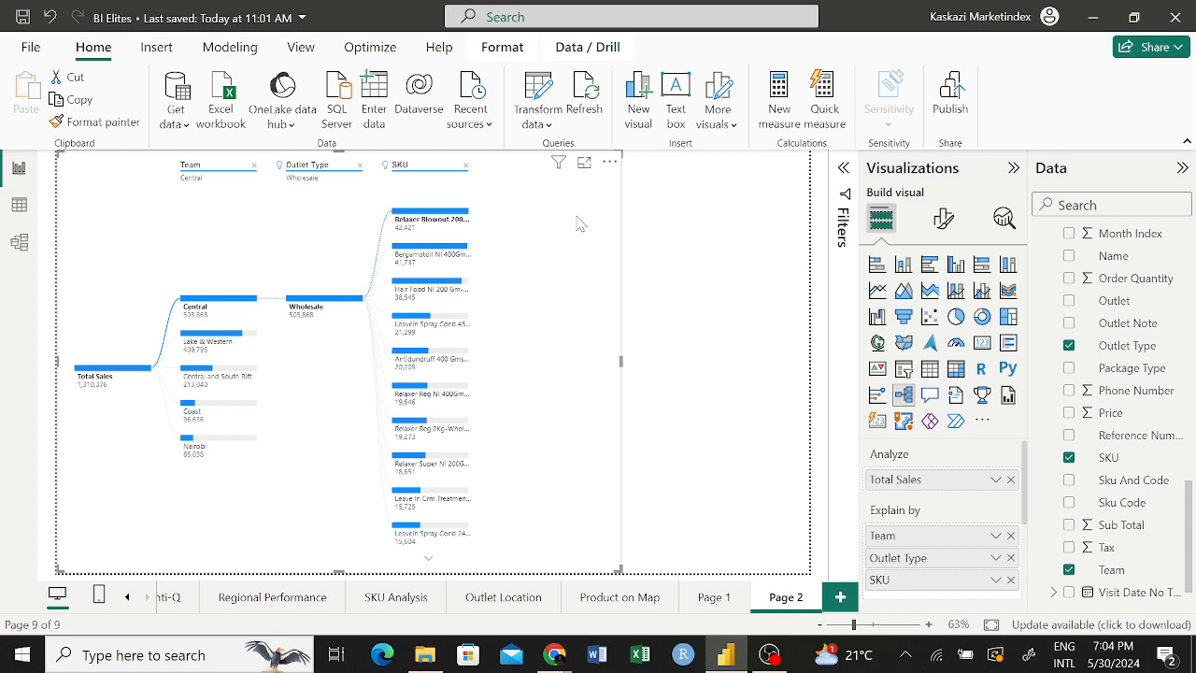
pyautogui.click(638, 271)
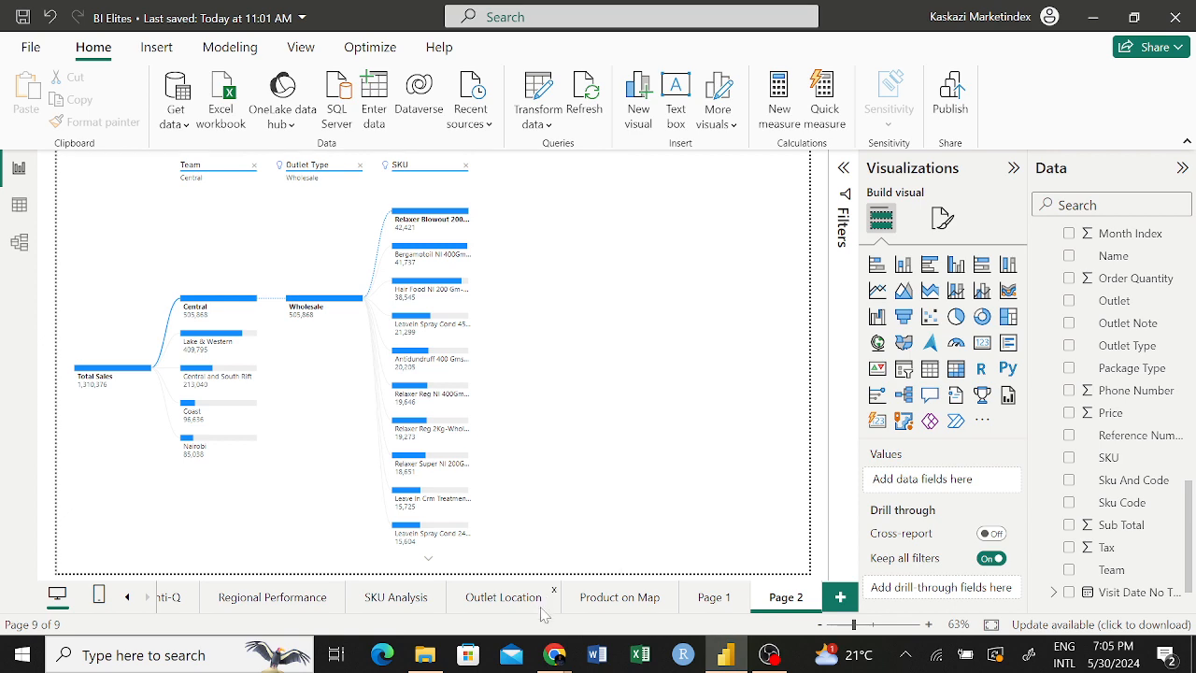
# Step: Switch to Google Chrome, search for "power bi login" and go to the Microsoft account sign-in page for Power BI
pyautogui.moveTo(551, 661)
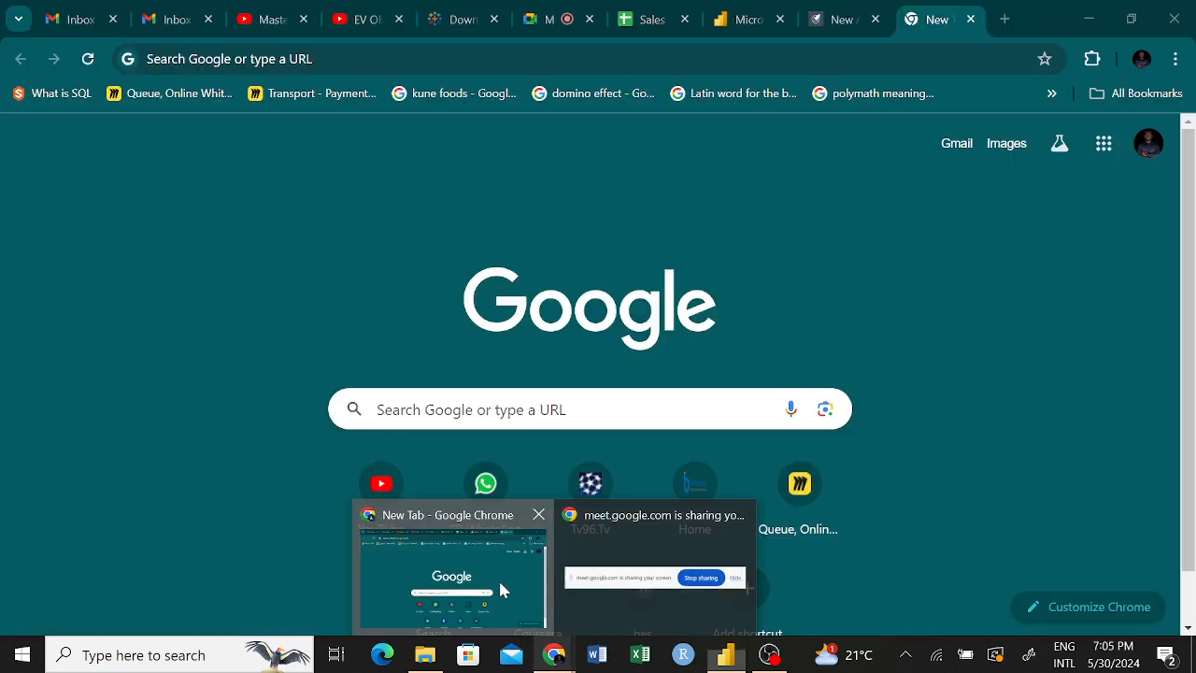
pyautogui.click(498, 577)
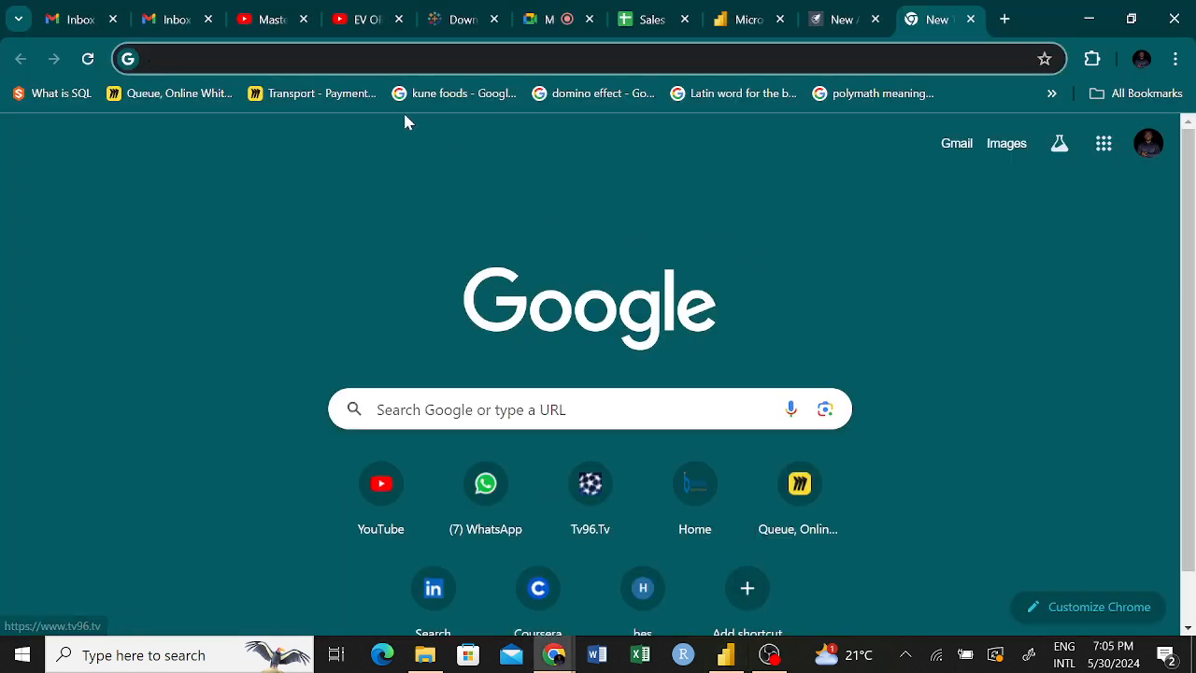
pyautogui.press('Down')
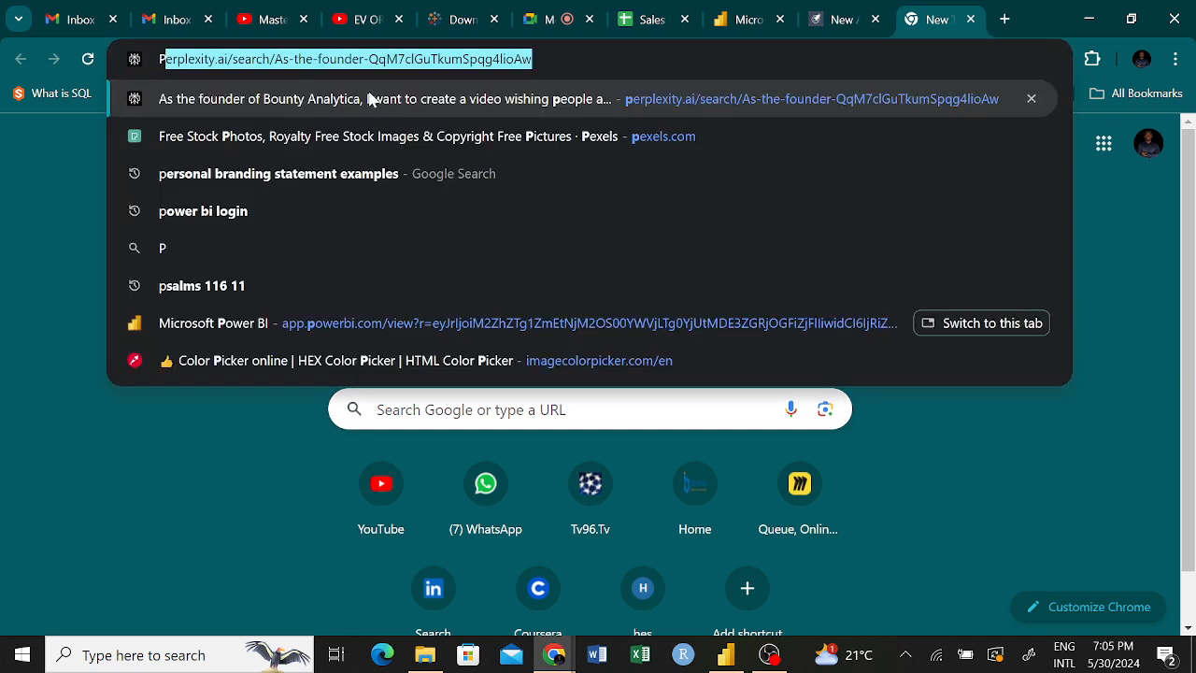
pyautogui.write('Power')
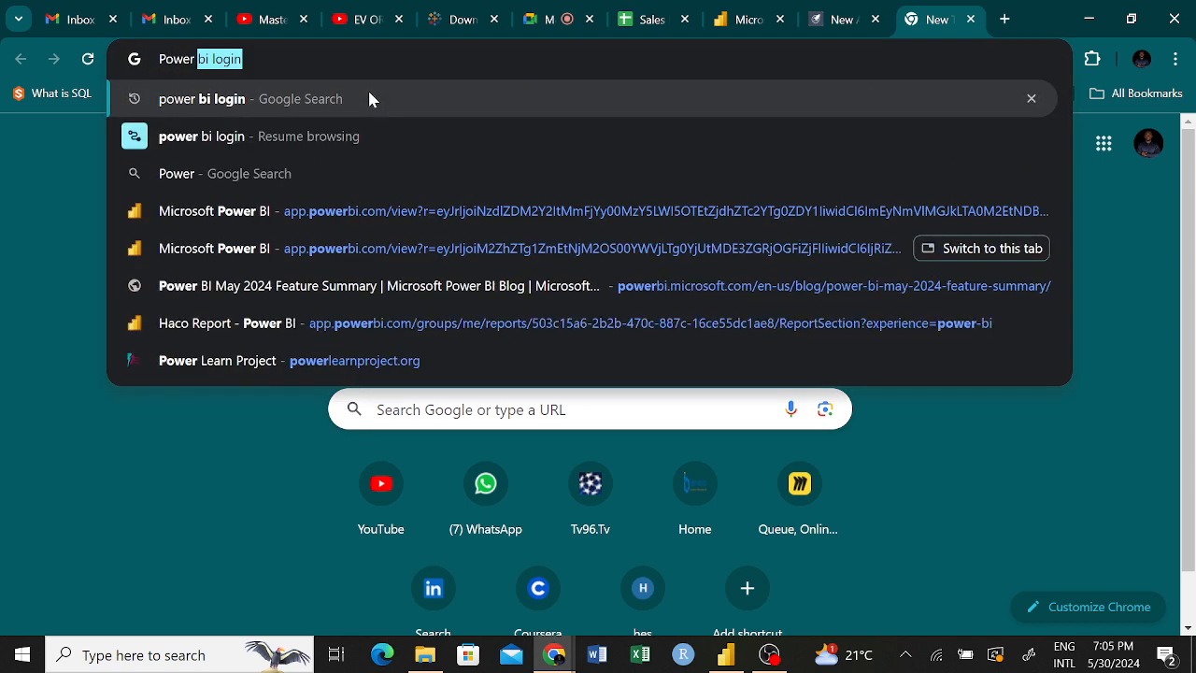
pyautogui.click(369, 99)
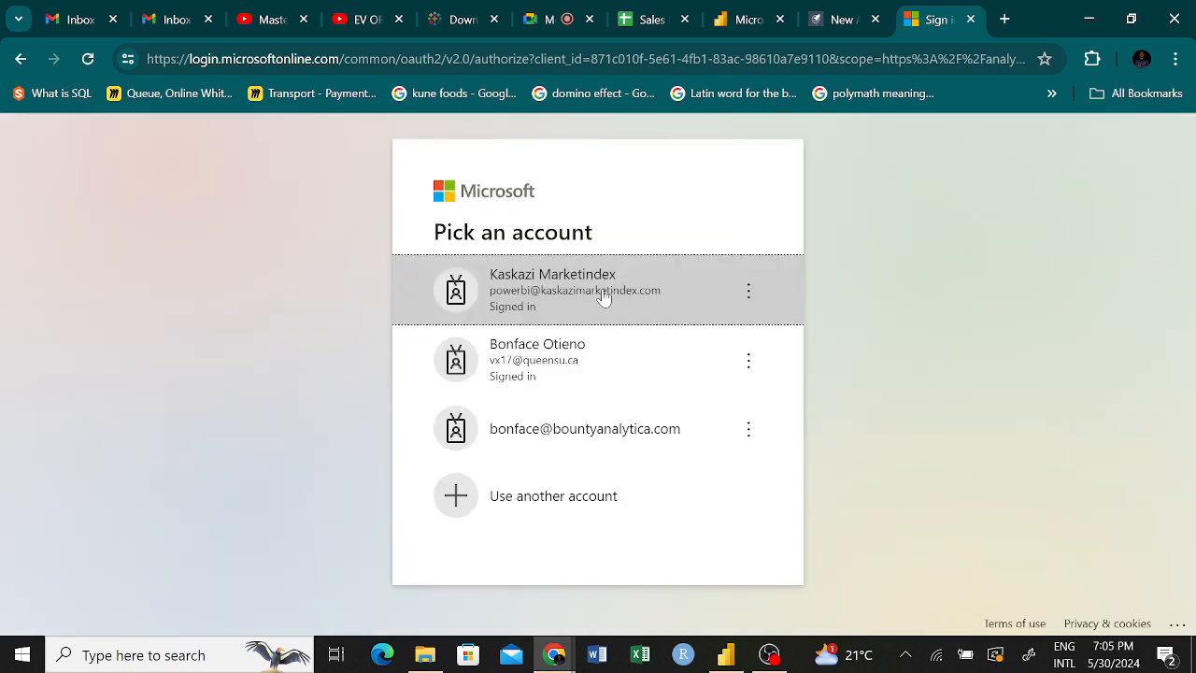
# Step: Sign in with the Kaskazi Marketindex account and browse the recommended reports on the Power BI home page
pyautogui.click(601, 293)
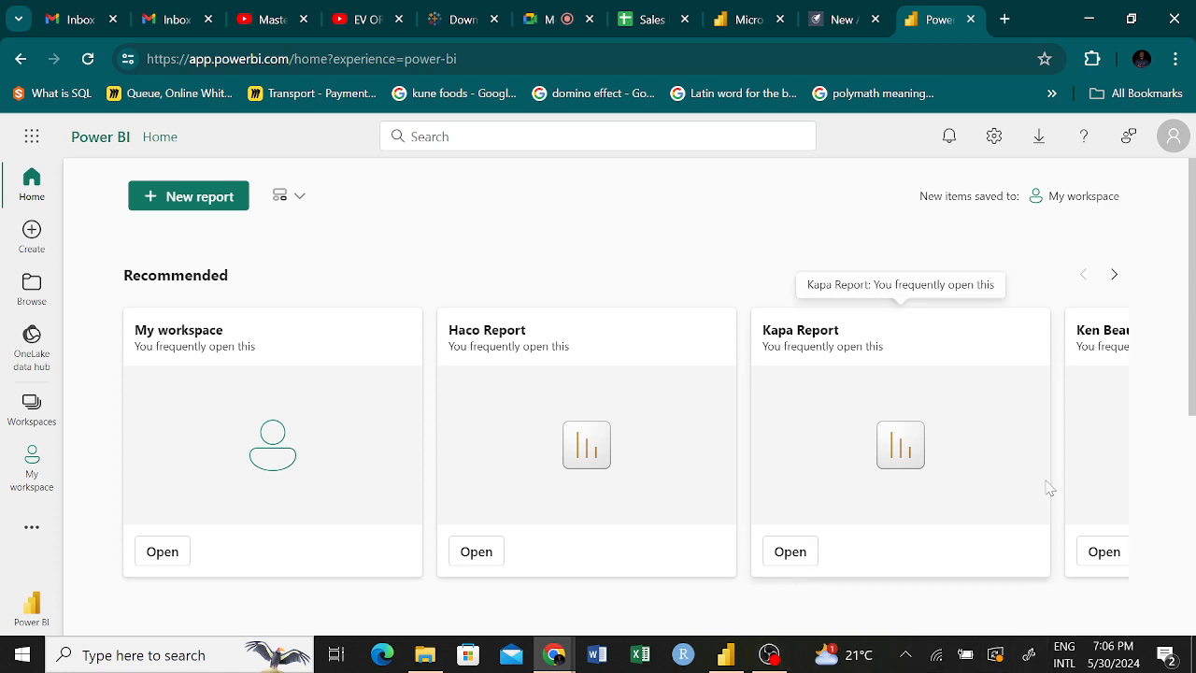
pyautogui.click(1114, 275)
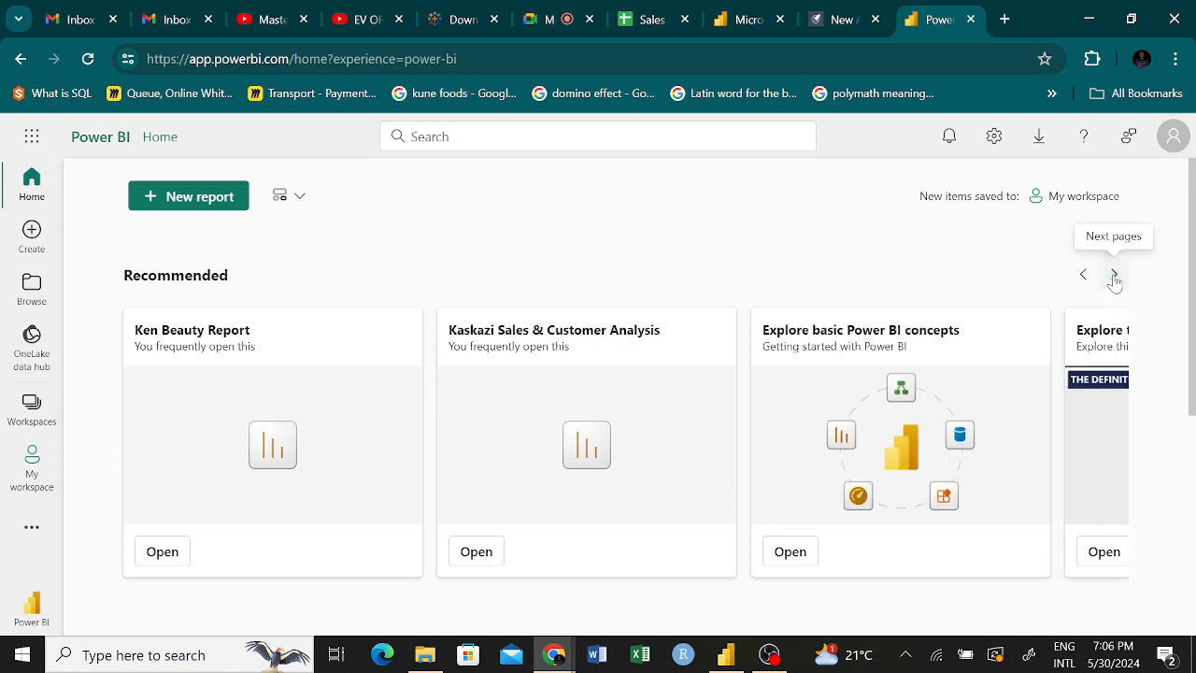
pyautogui.click(1082, 275)
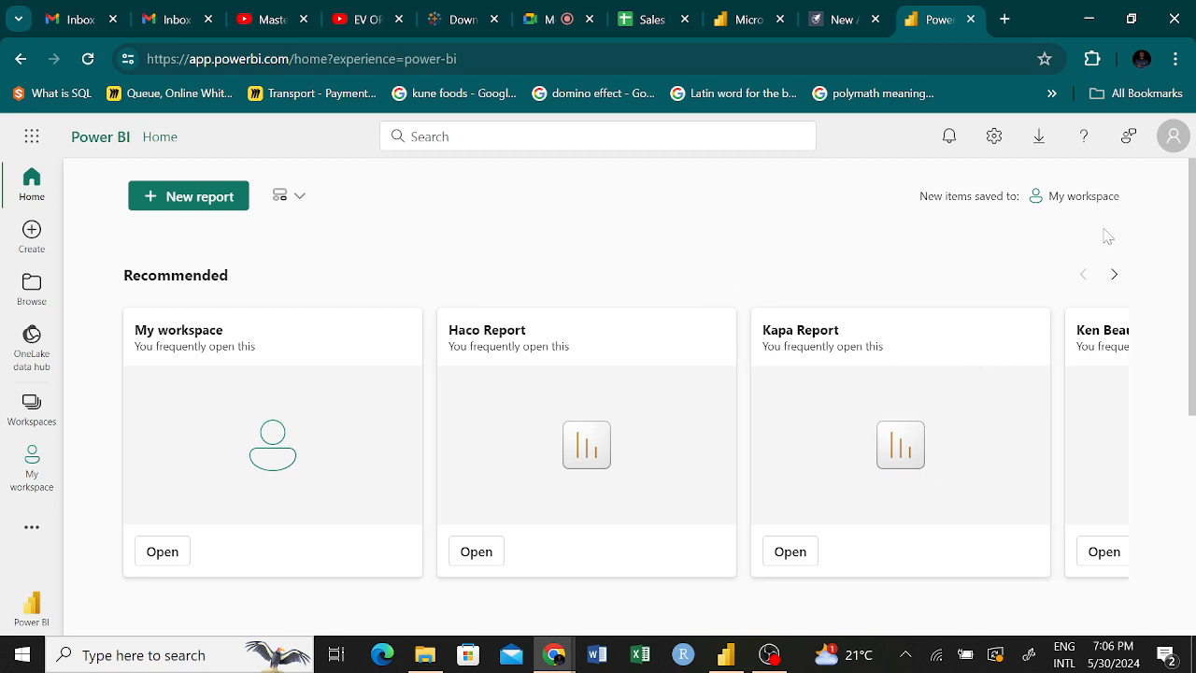
pyautogui.click(1116, 275)
pyautogui.click(1116, 276)
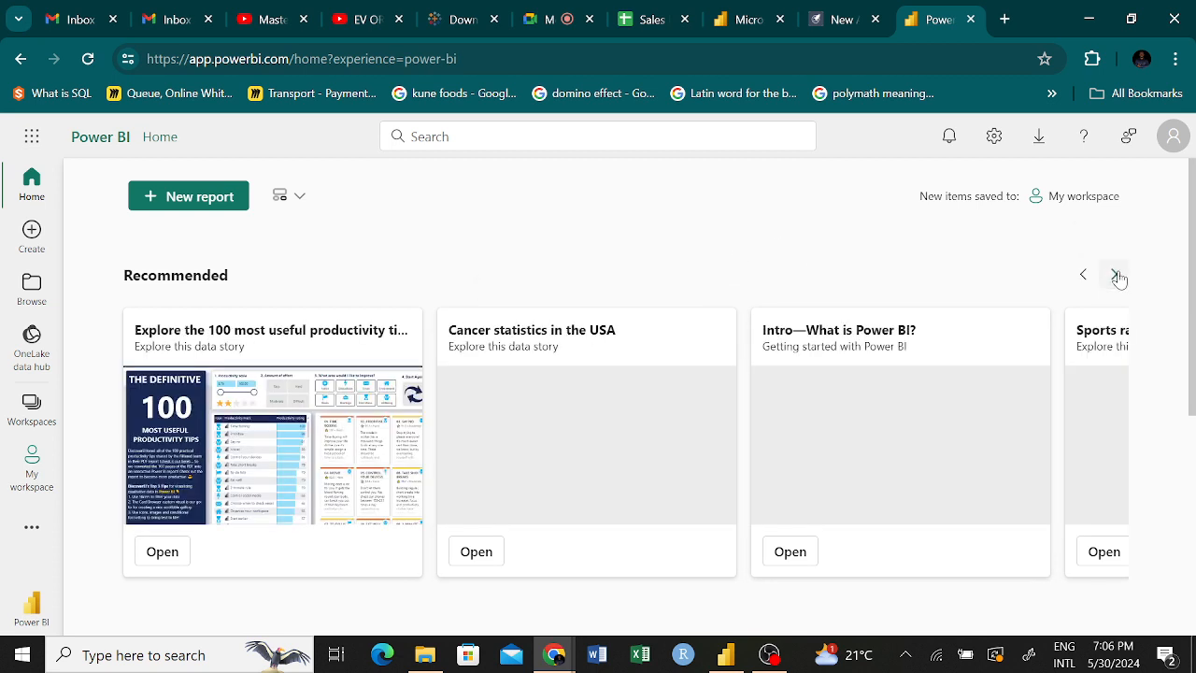
pyautogui.click(1082, 277)
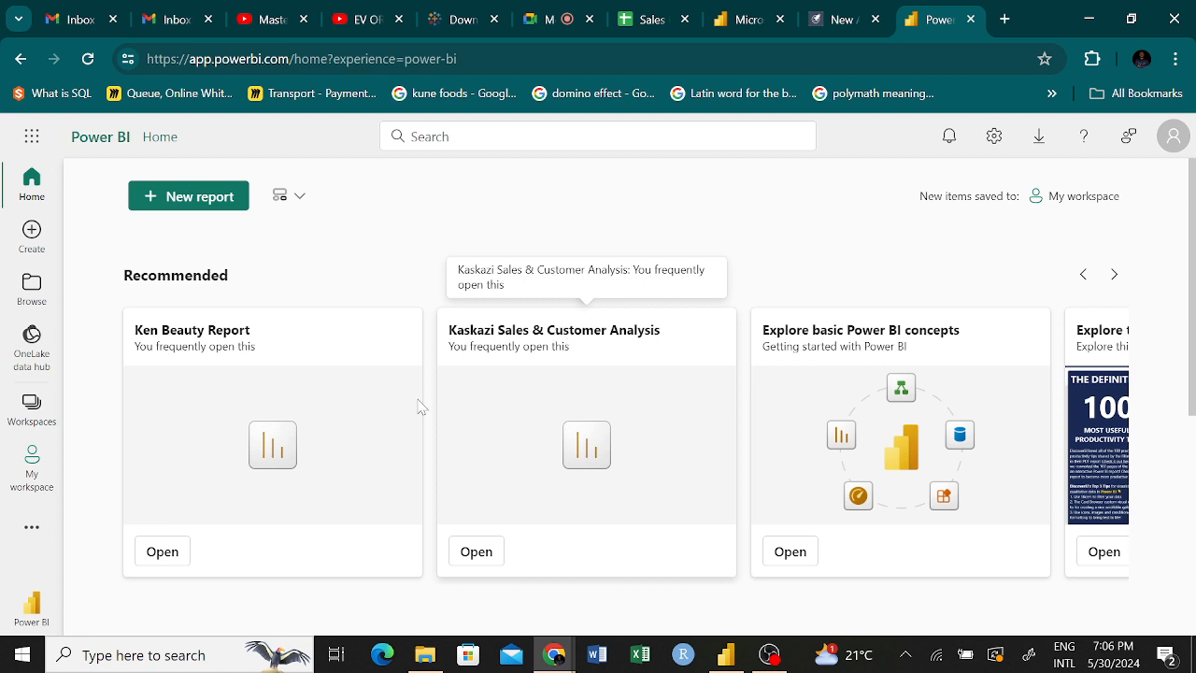
pyautogui.hscroll(-5, 174, 365)
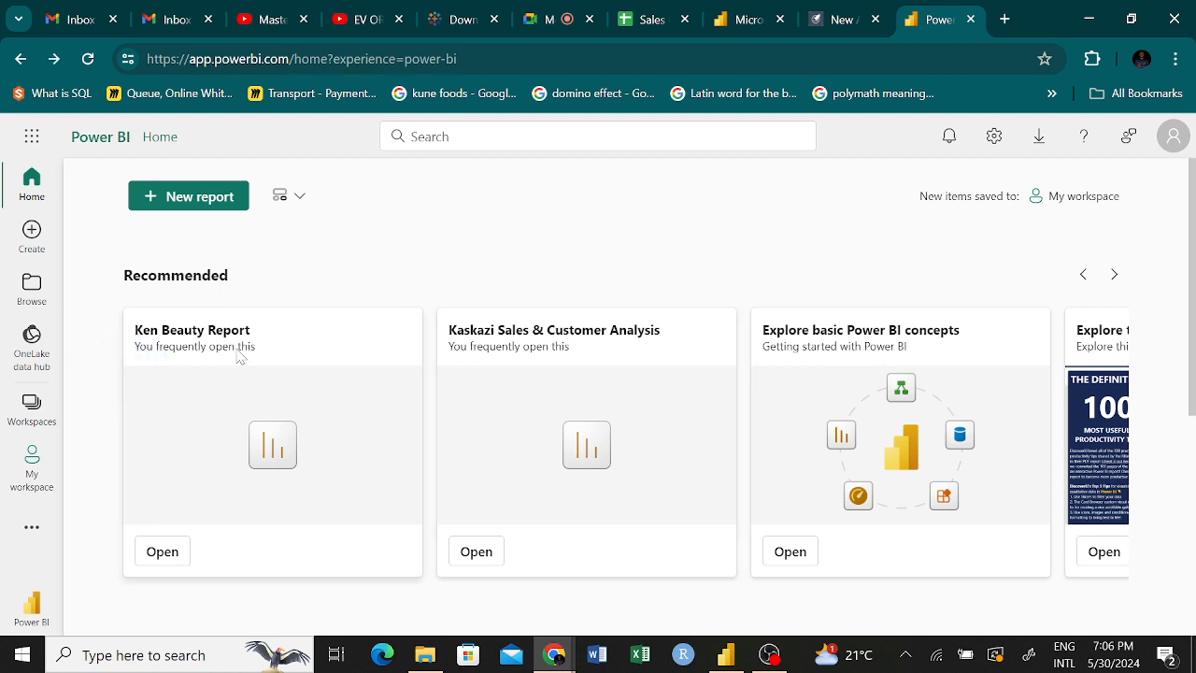
pyautogui.click(1082, 274)
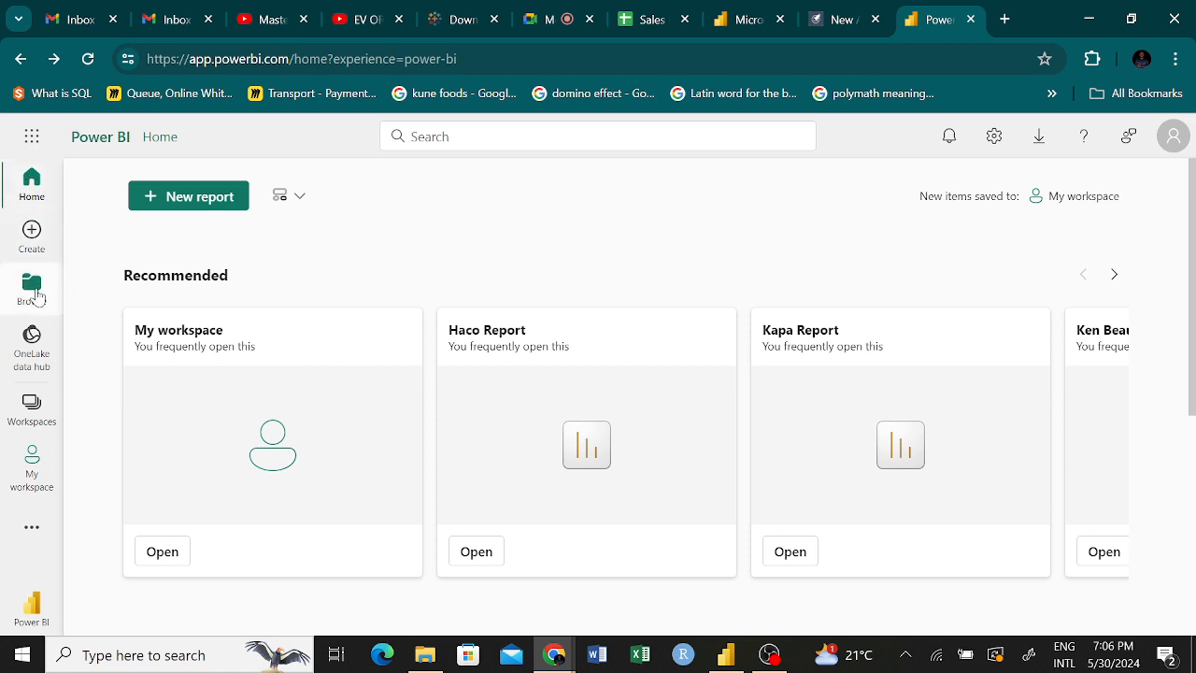
# Step: Examine the list of available workspaces and the additional Power BI service destinations such as Apps and Metrics
pyautogui.click(31, 404)
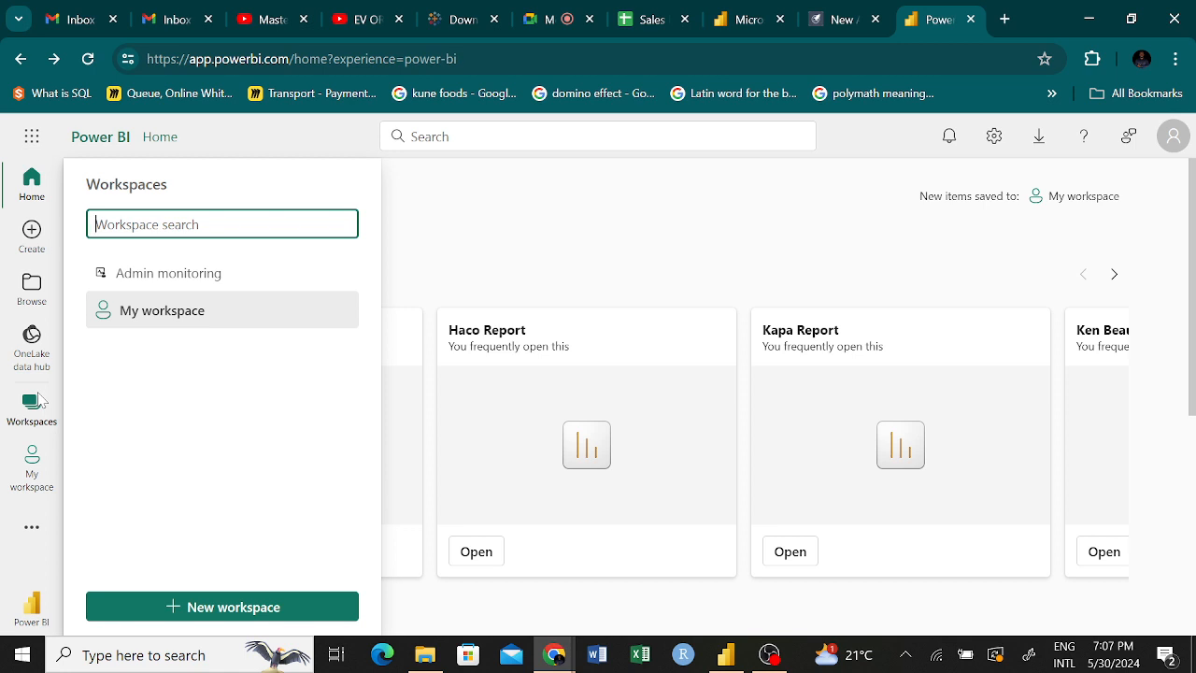
pyautogui.click(210, 460)
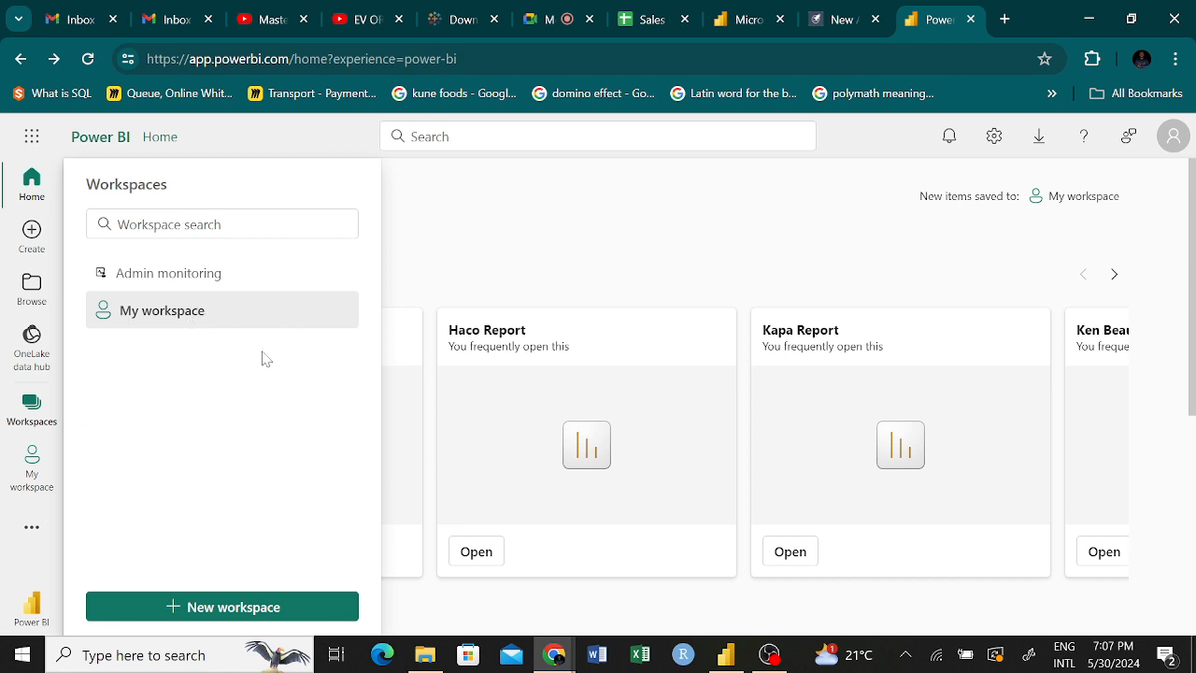
pyautogui.click(30, 538)
pyautogui.click(30, 539)
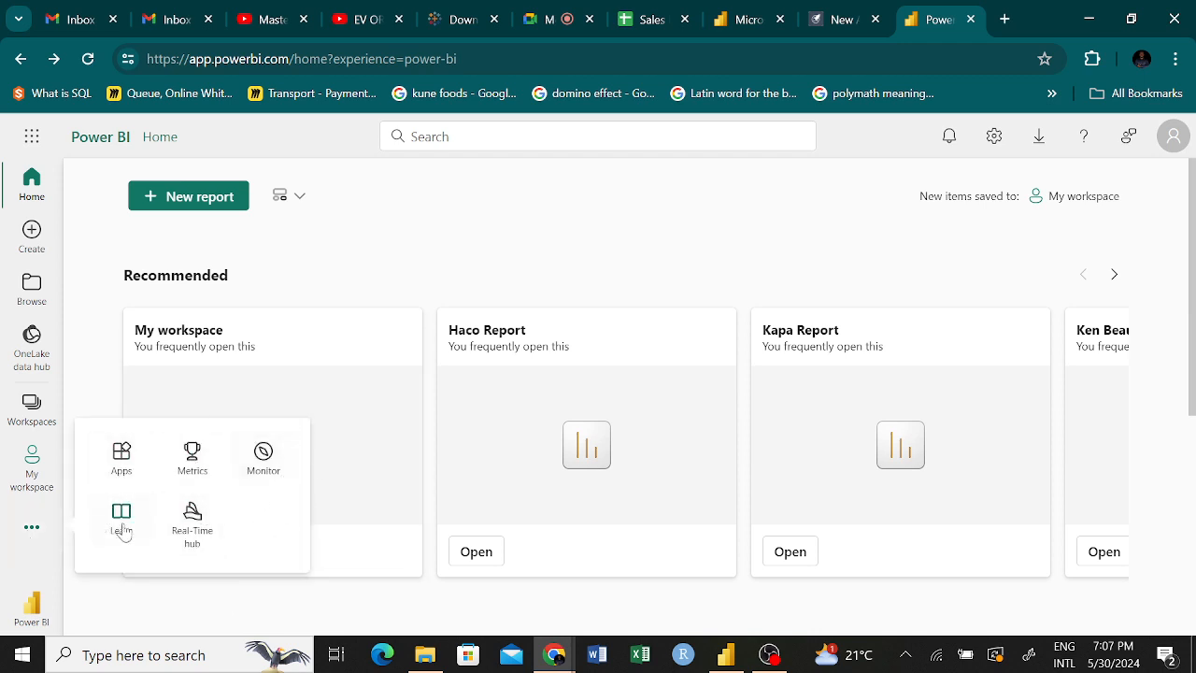
# Step: Try to start a new report from an uploaded Excel workbook, discard the changes and dismiss the feedback form
pyautogui.click(35, 245)
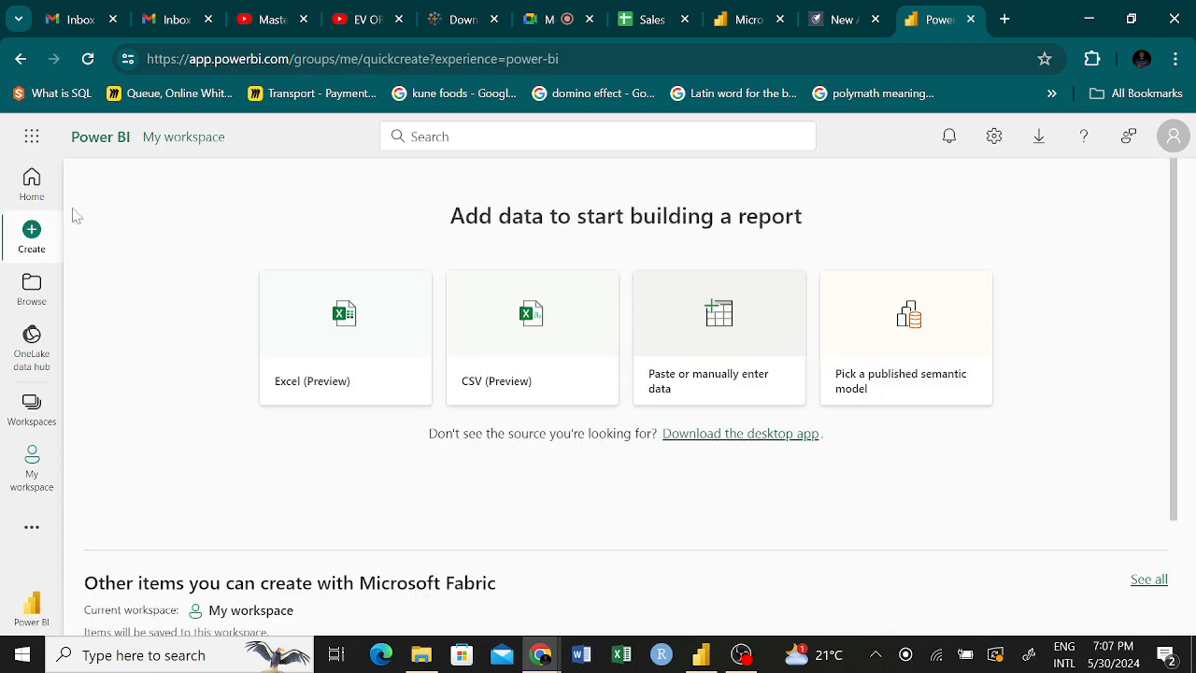
pyautogui.click(348, 353)
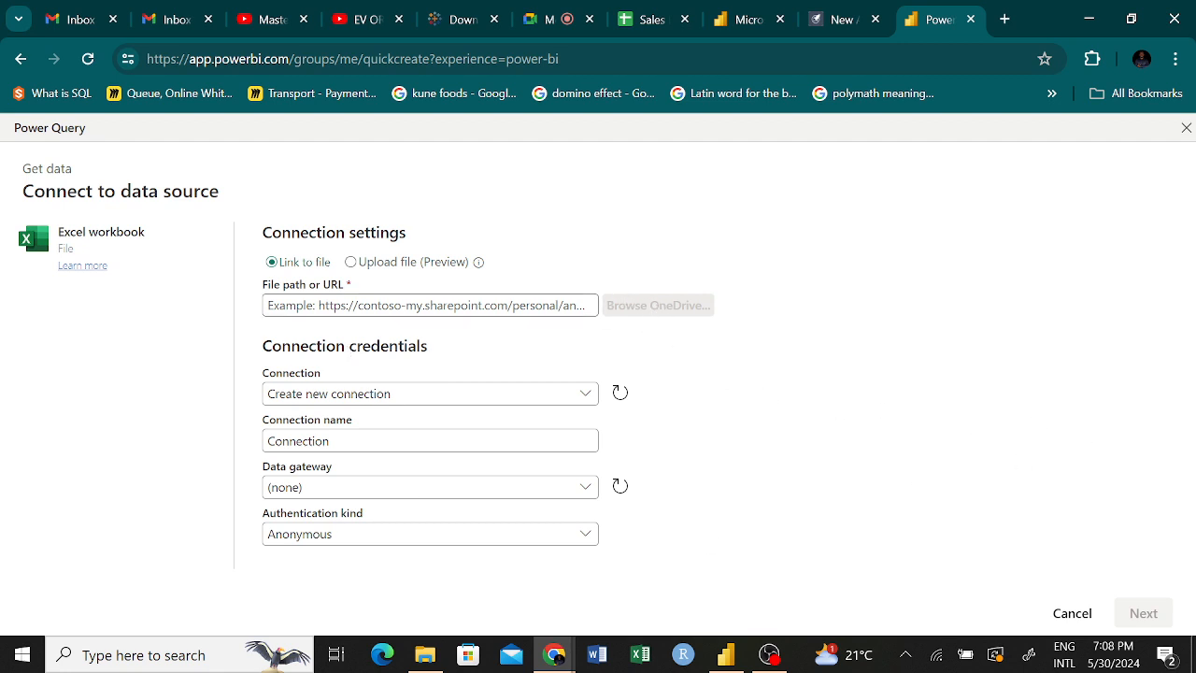
pyautogui.click(430, 306)
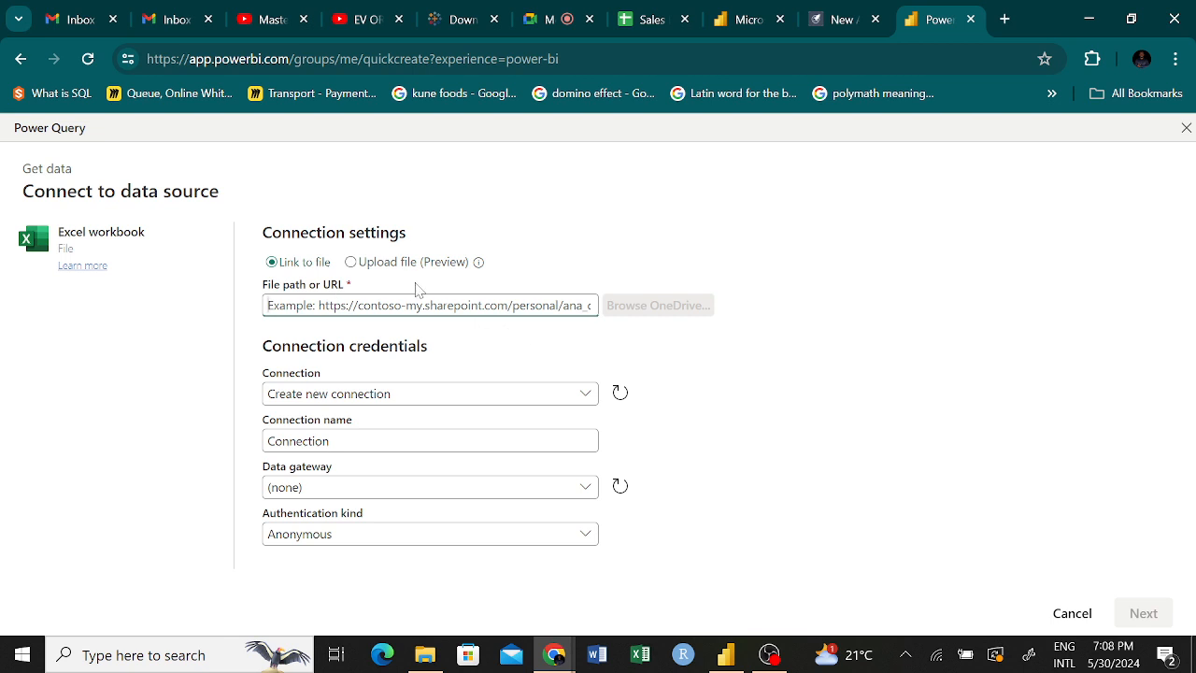
pyautogui.click(351, 263)
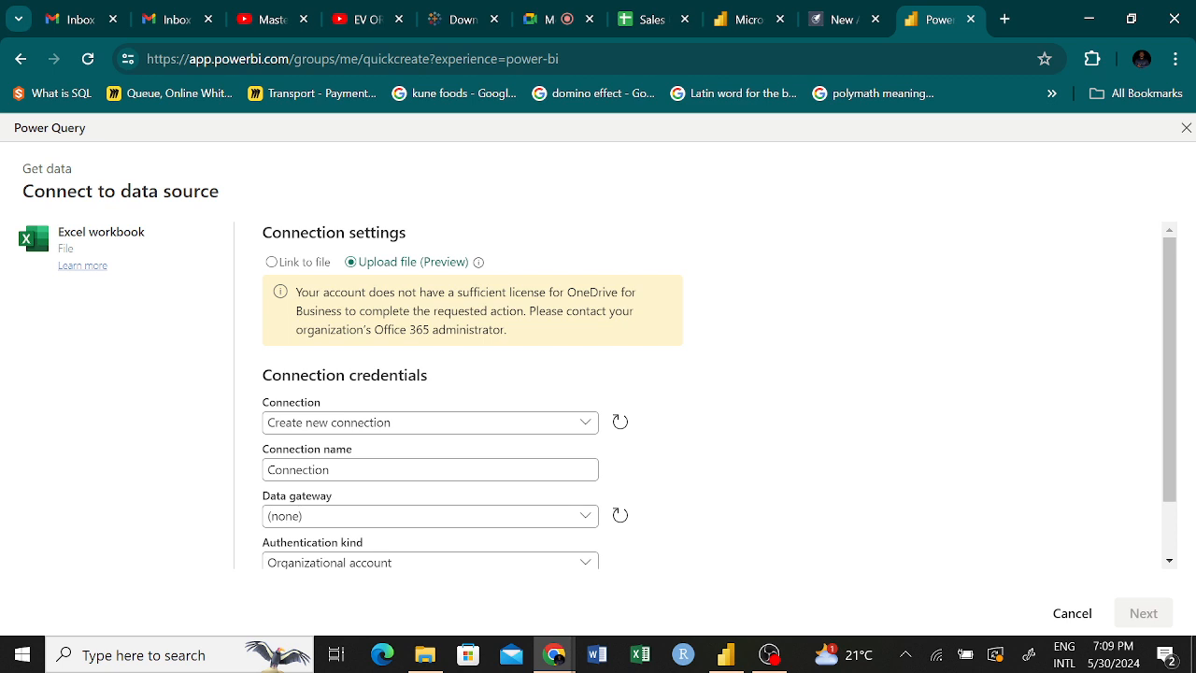
pyautogui.scroll(-1, 696, 394)
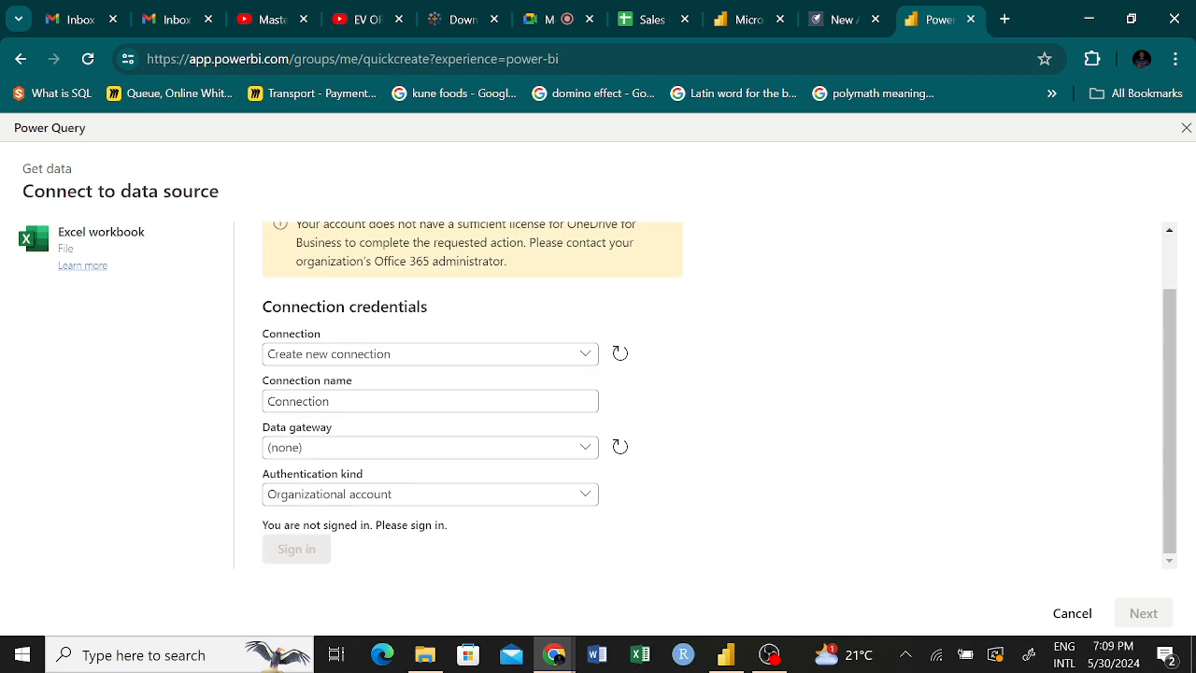
pyautogui.scroll(1, 696, 394)
pyautogui.scroll(-1, 696, 394)
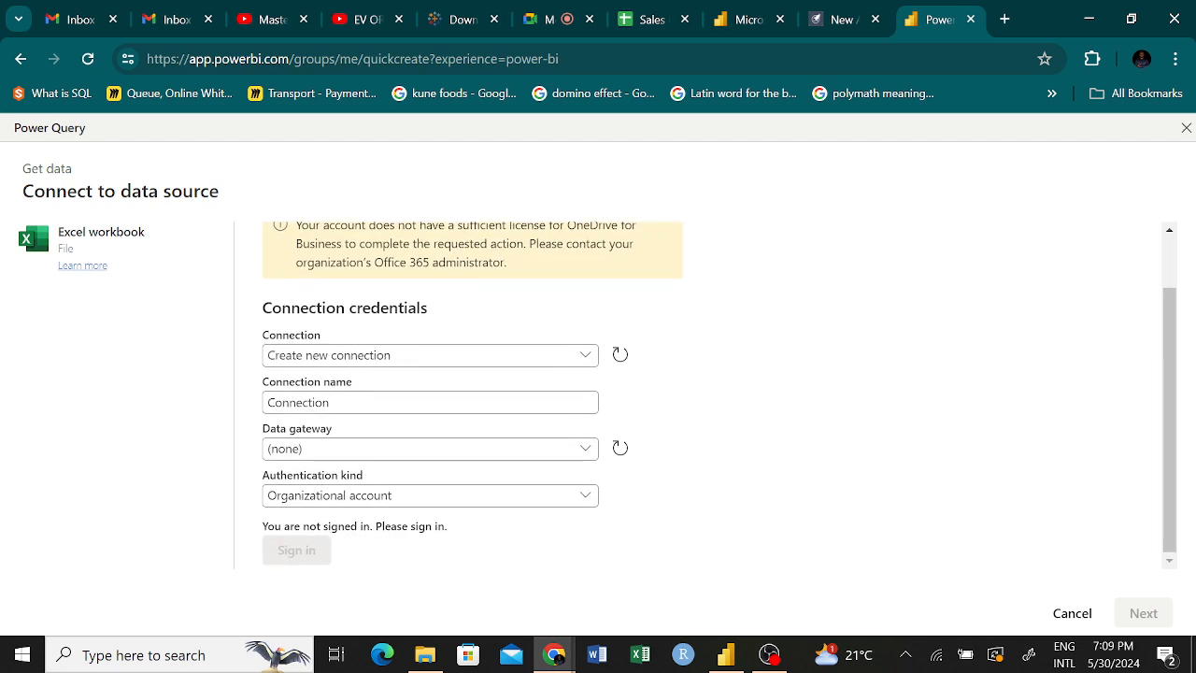
pyautogui.scroll(1, 830, 253)
pyautogui.hscroll(-5, 830, 253)
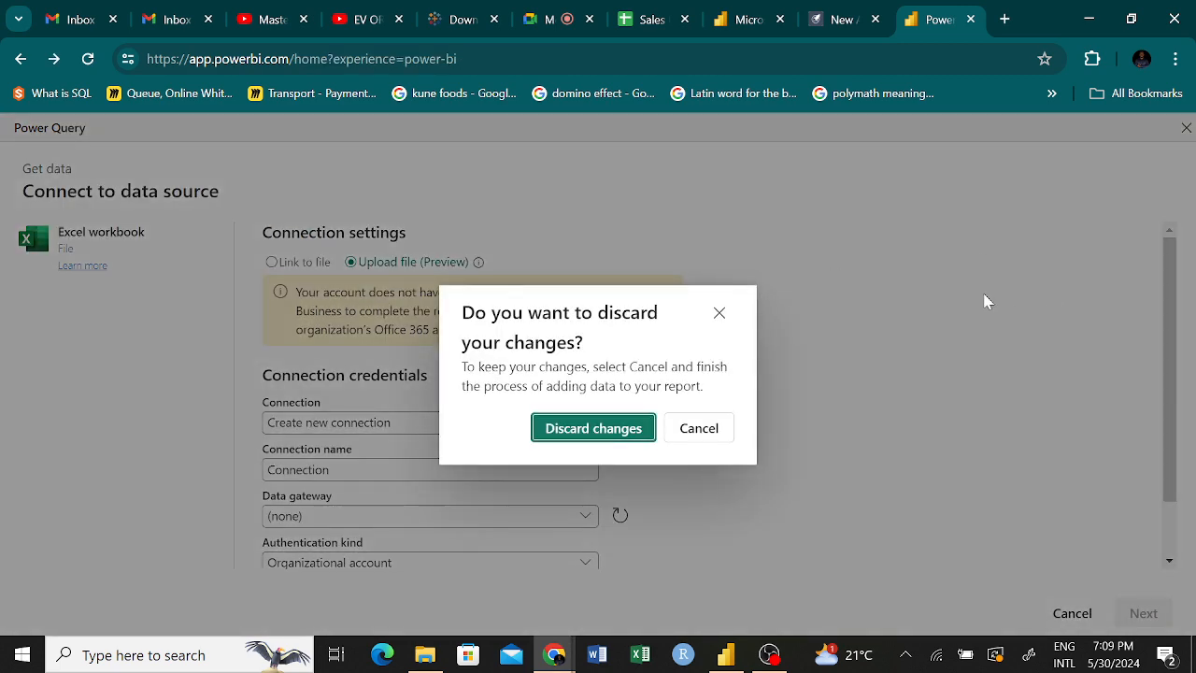
pyautogui.click(638, 432)
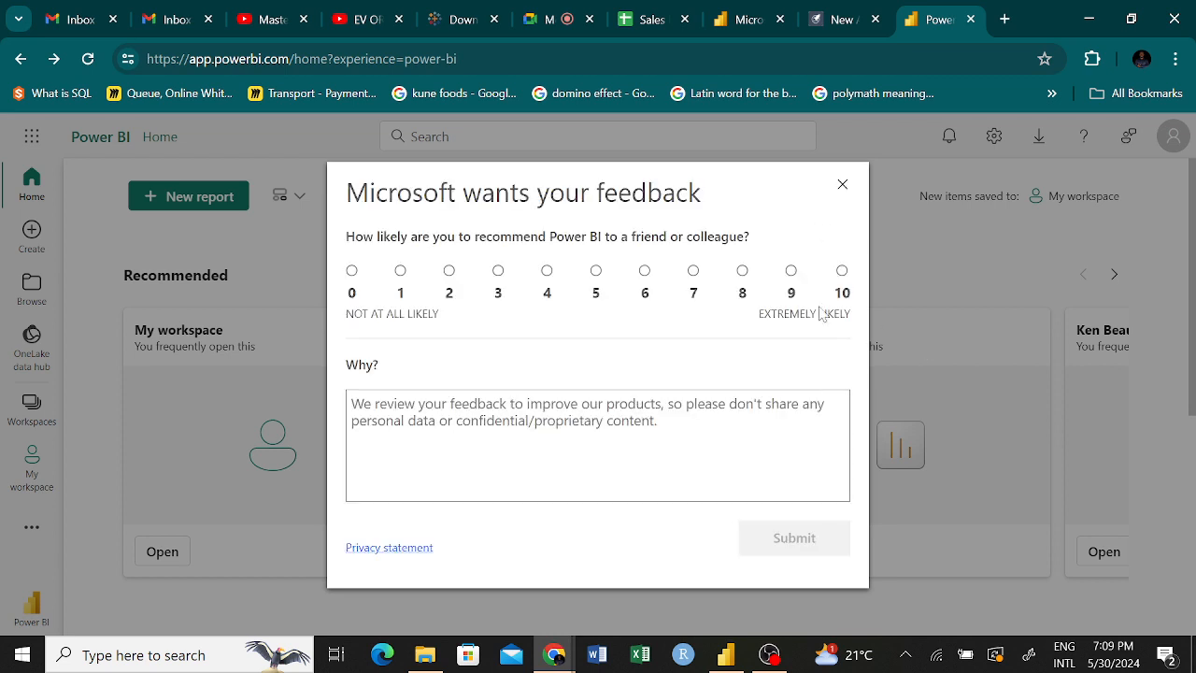
pyautogui.click(843, 185)
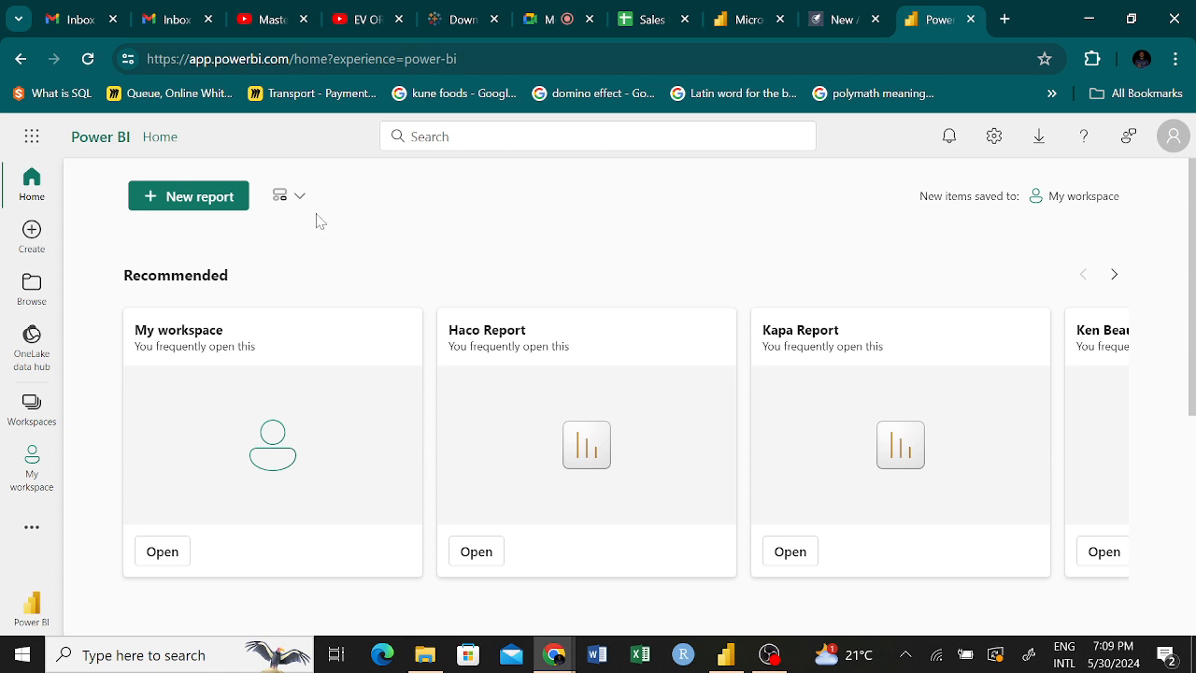
# Step: Review the data source options for building a new report and return to the home page
pyautogui.click(224, 200)
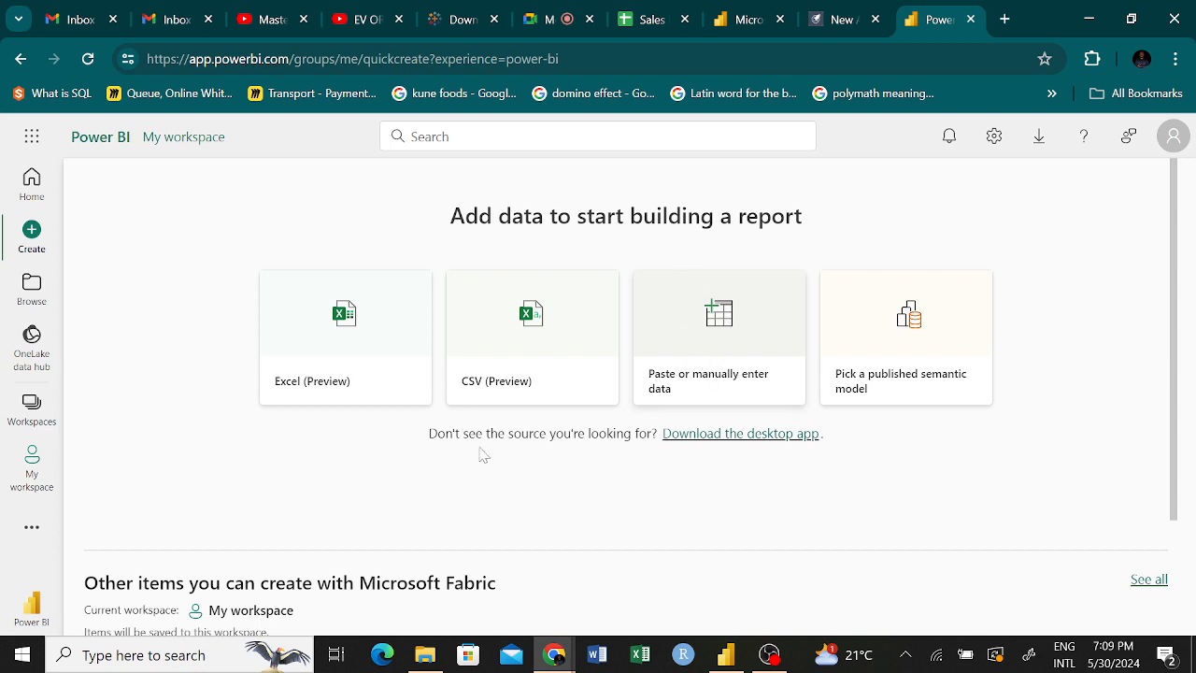
pyautogui.scroll(-2, 483, 455)
pyautogui.scroll(2, 483, 455)
pyautogui.click(49, 179)
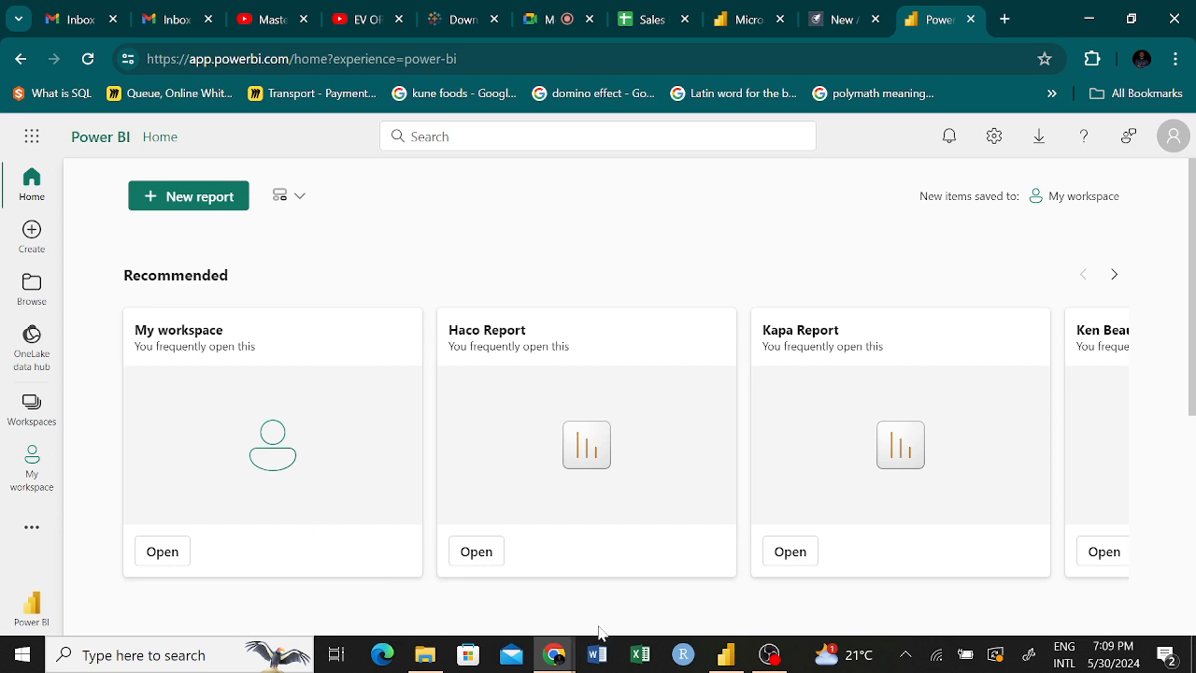
# Step: Switch to Power BI Desktop, save the BI Elites report and publish it to My workspace
pyautogui.click(726, 654)
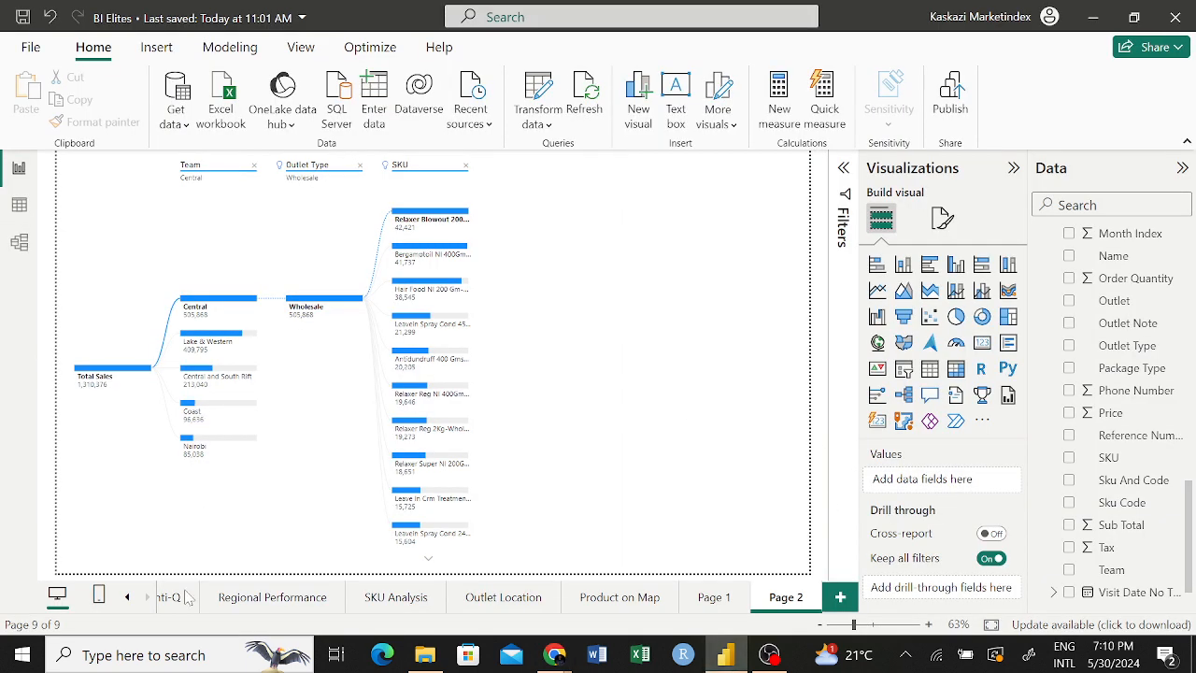
pyautogui.click(127, 596)
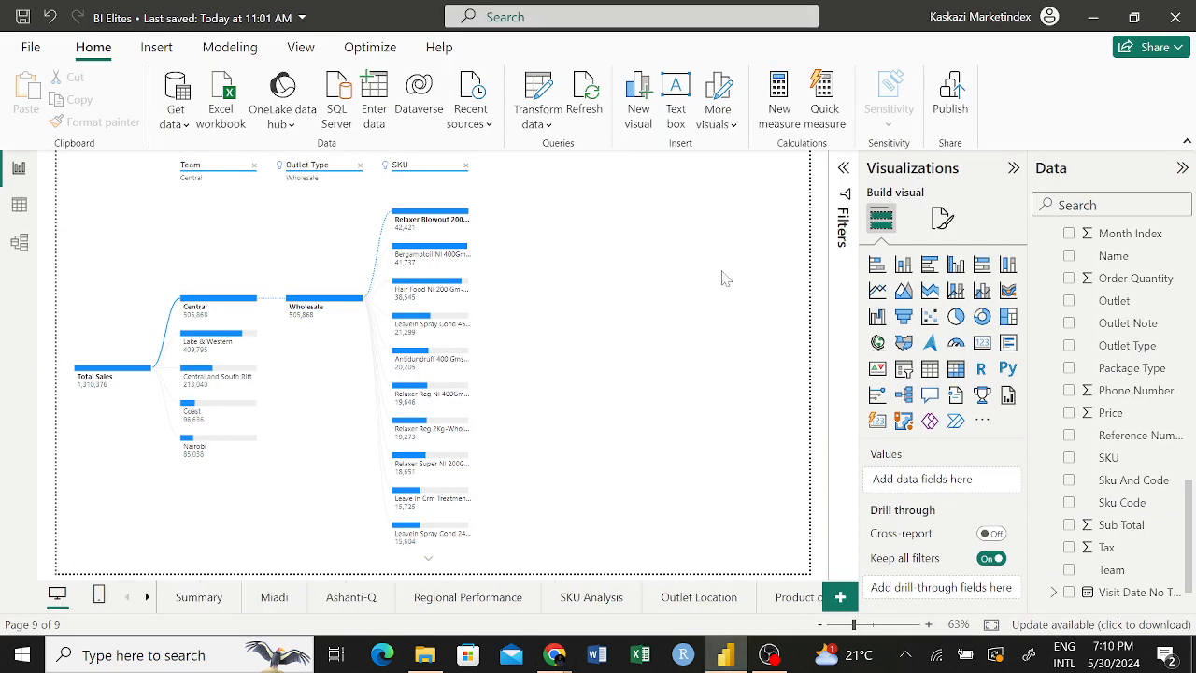
pyautogui.click(961, 91)
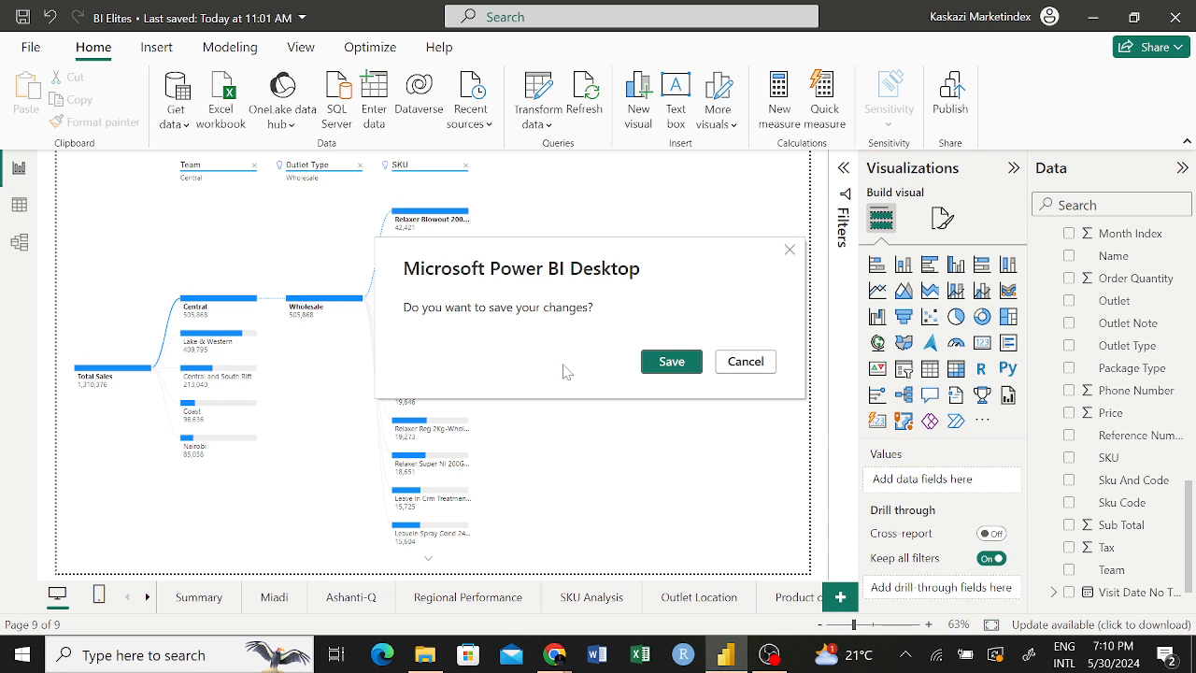
pyautogui.click(691, 369)
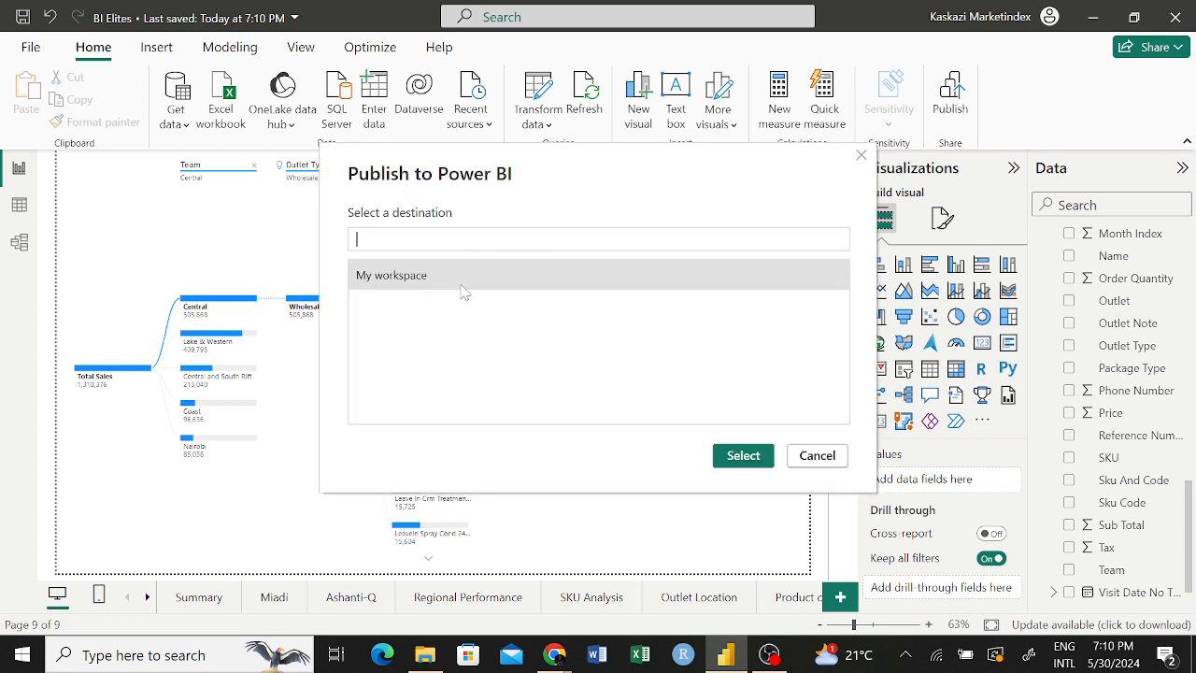
pyautogui.click(755, 460)
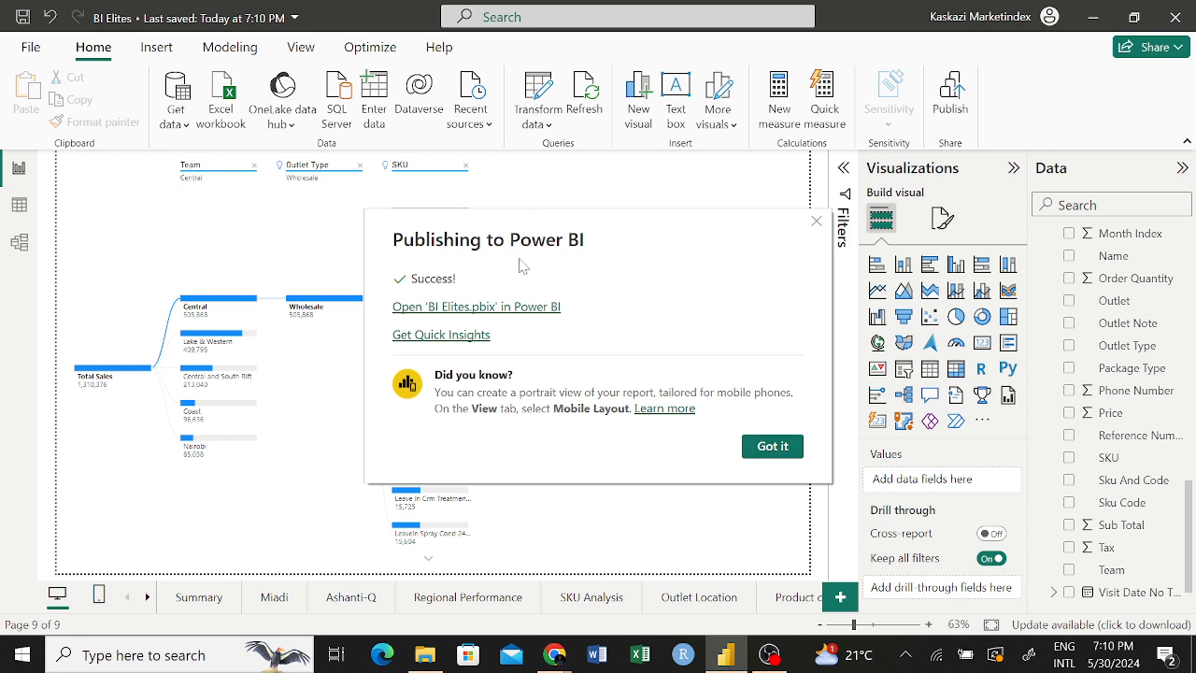
pyautogui.click(787, 452)
# Step: Switch to Google Chrome, reload the Power BI service and open the options of the BI Elites report in My workspace
pyautogui.moveTo(553, 654)
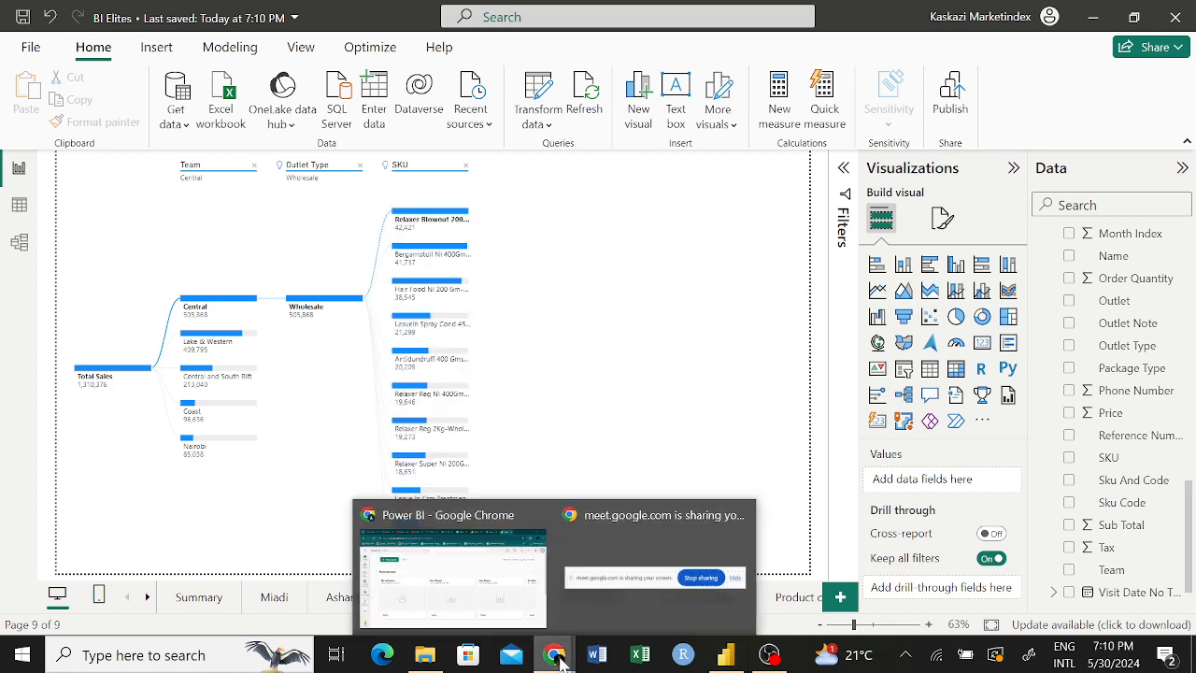
pyautogui.click(510, 606)
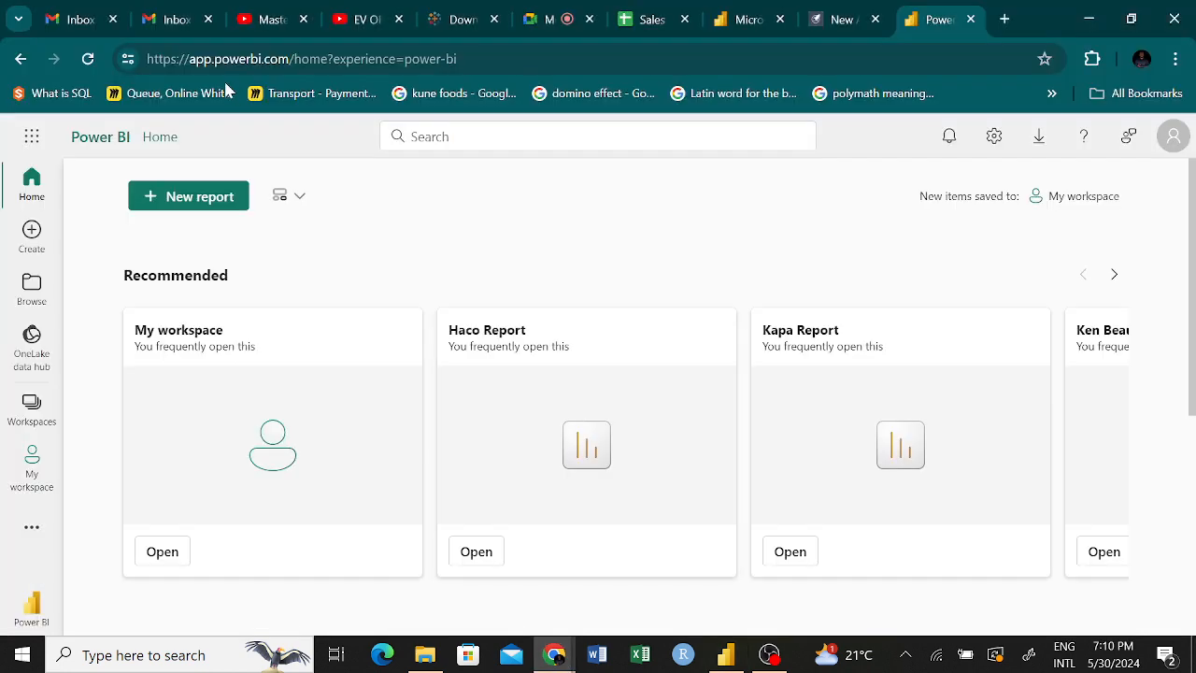
pyautogui.click(88, 59)
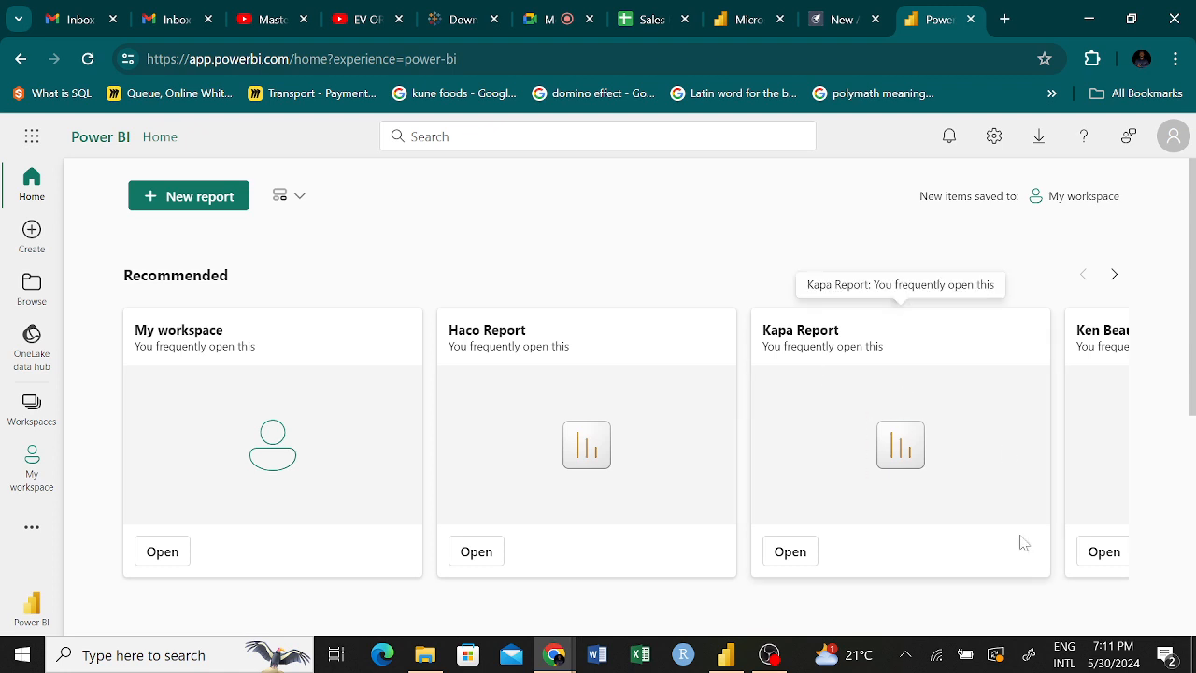
pyautogui.click(361, 416)
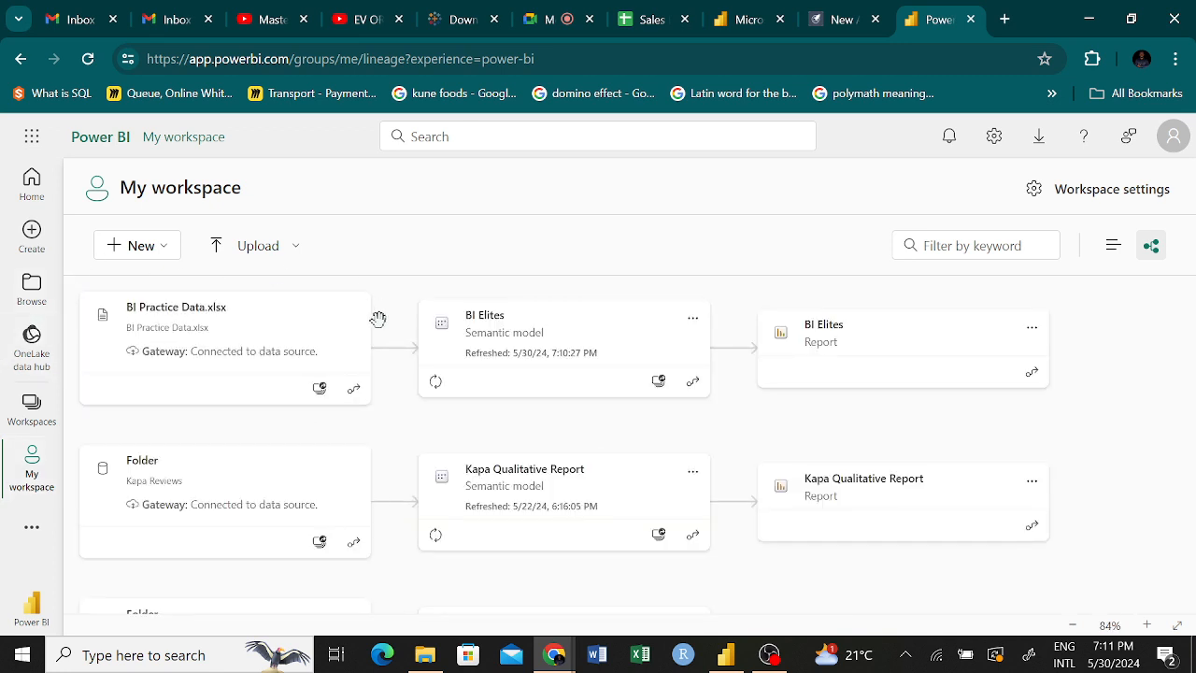
pyautogui.click(1031, 327)
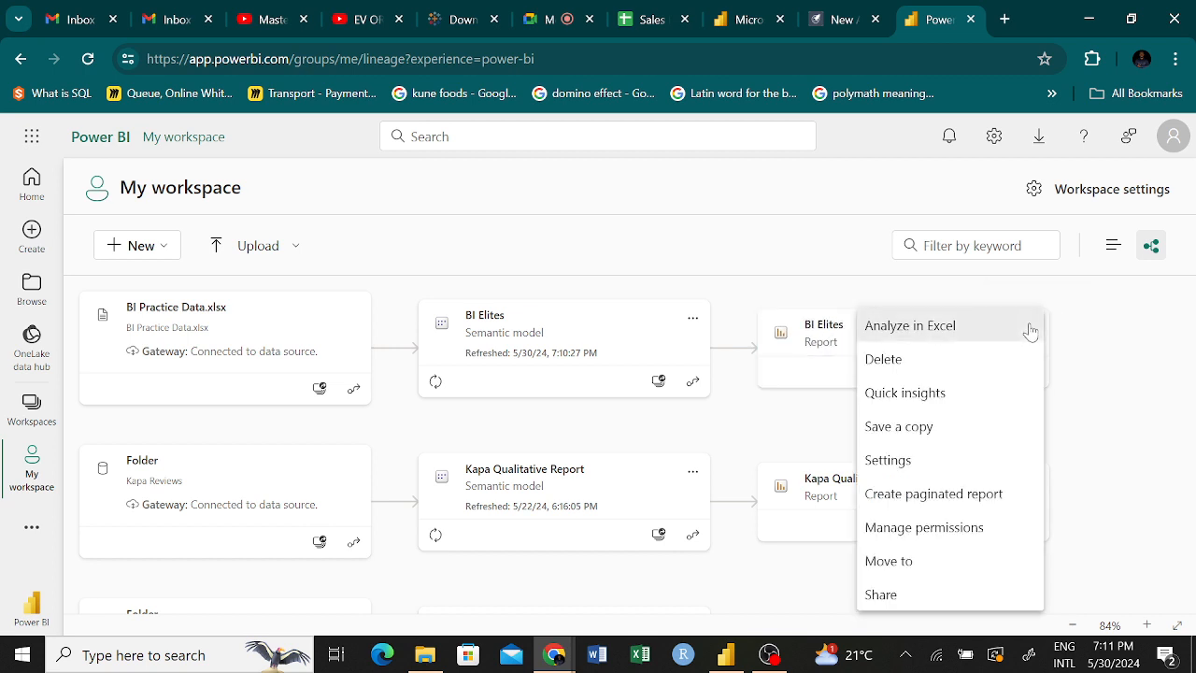
# Step: Open the BI Elites report from its card in the workspace lineage view
pyautogui.click(790, 342)
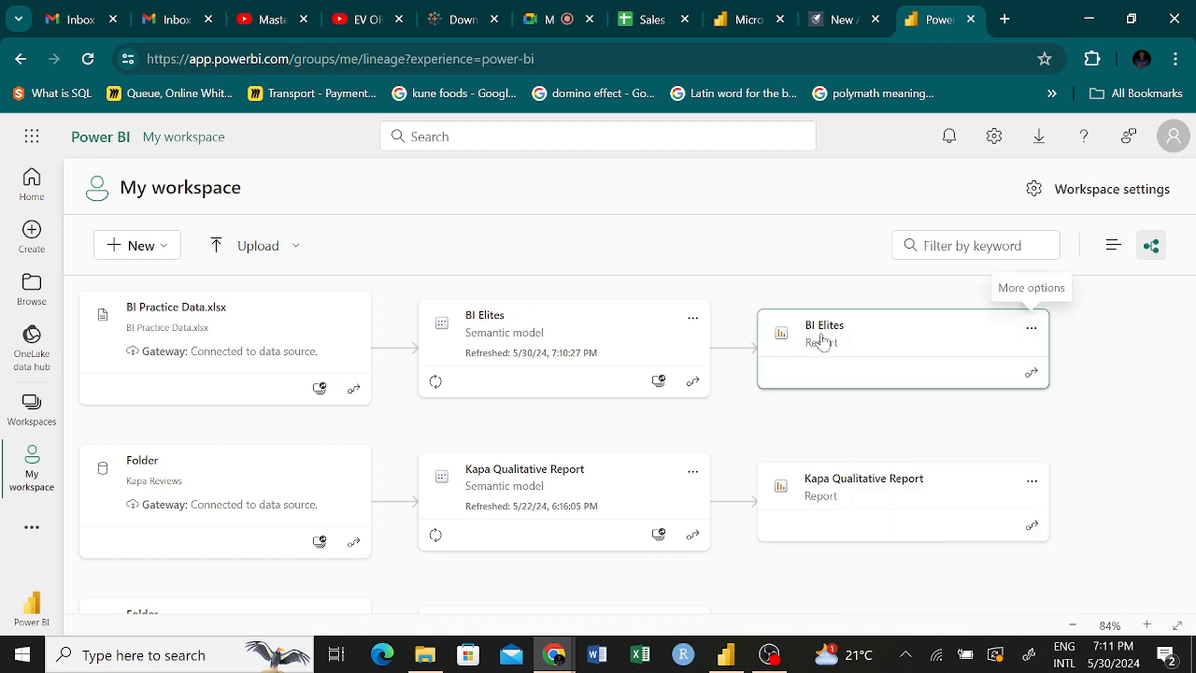
pyautogui.click(821, 342)
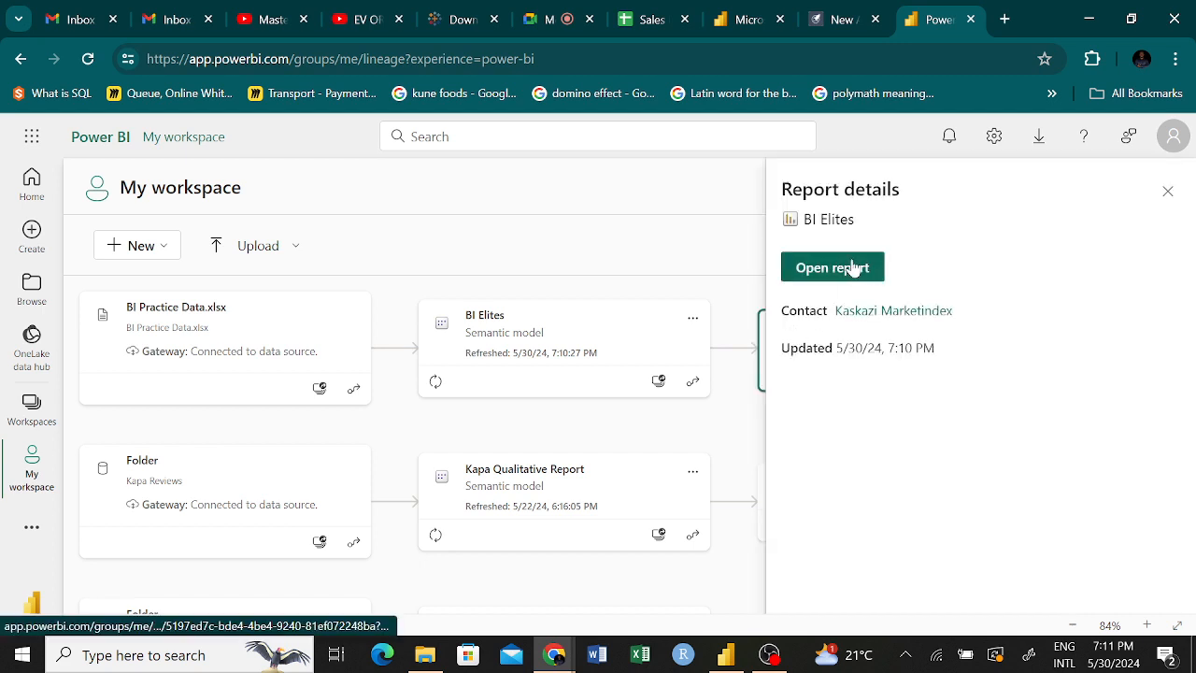
pyautogui.click(845, 271)
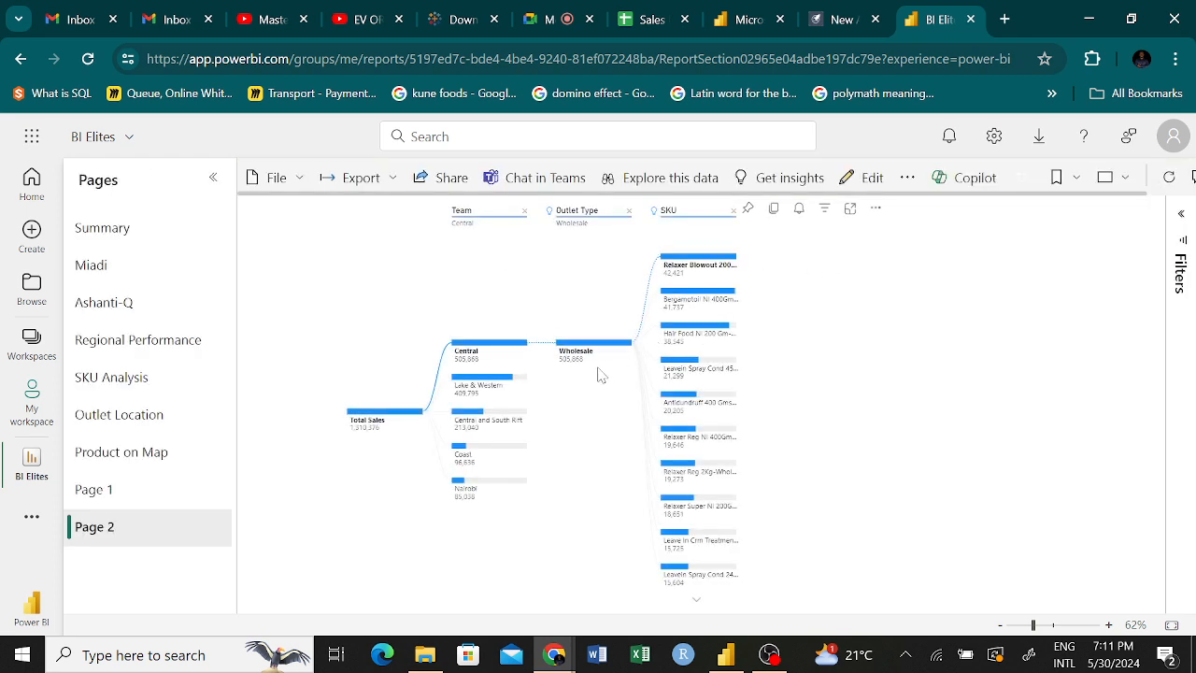
# Step: Look through the Summary, Miadi, Ashanti-Q, SKU Analysis and Product on Map pages, ending back on Summary
pyautogui.click(93, 242)
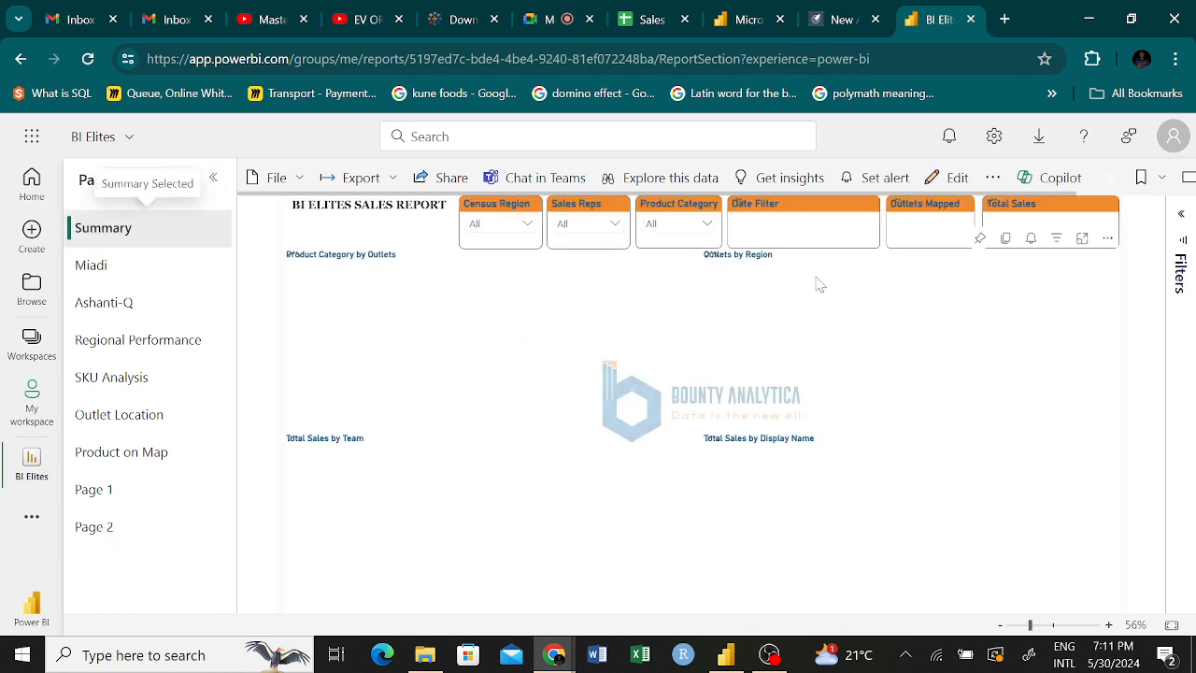
pyautogui.click(131, 278)
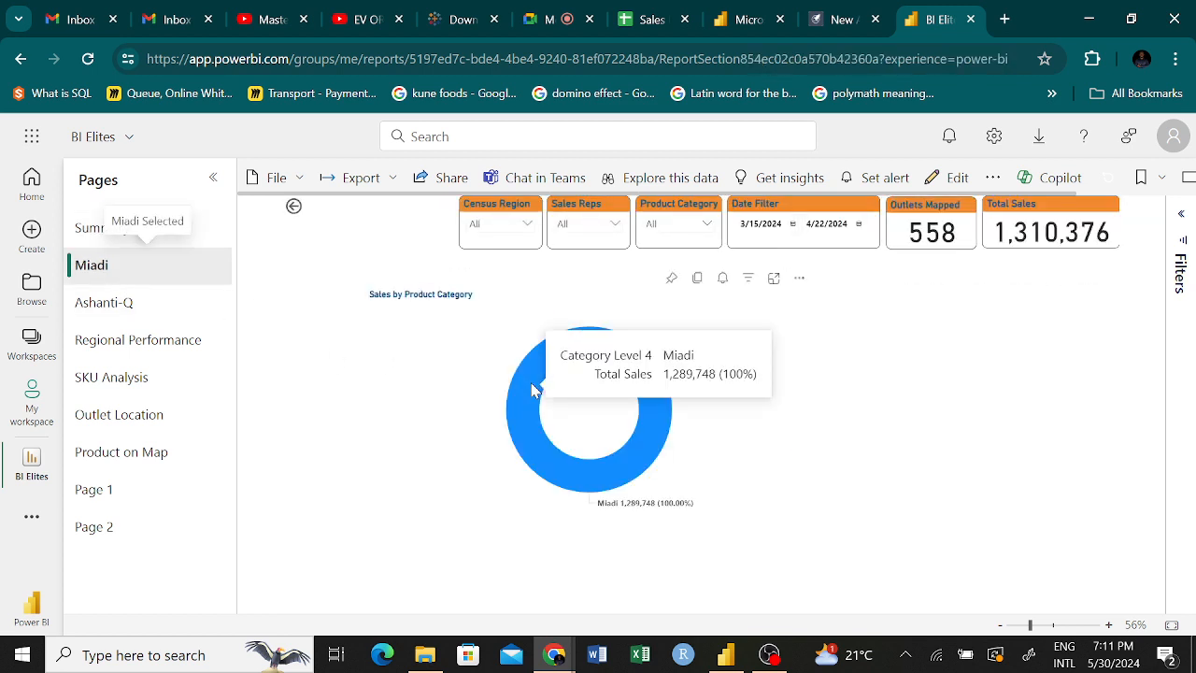
pyautogui.click(100, 308)
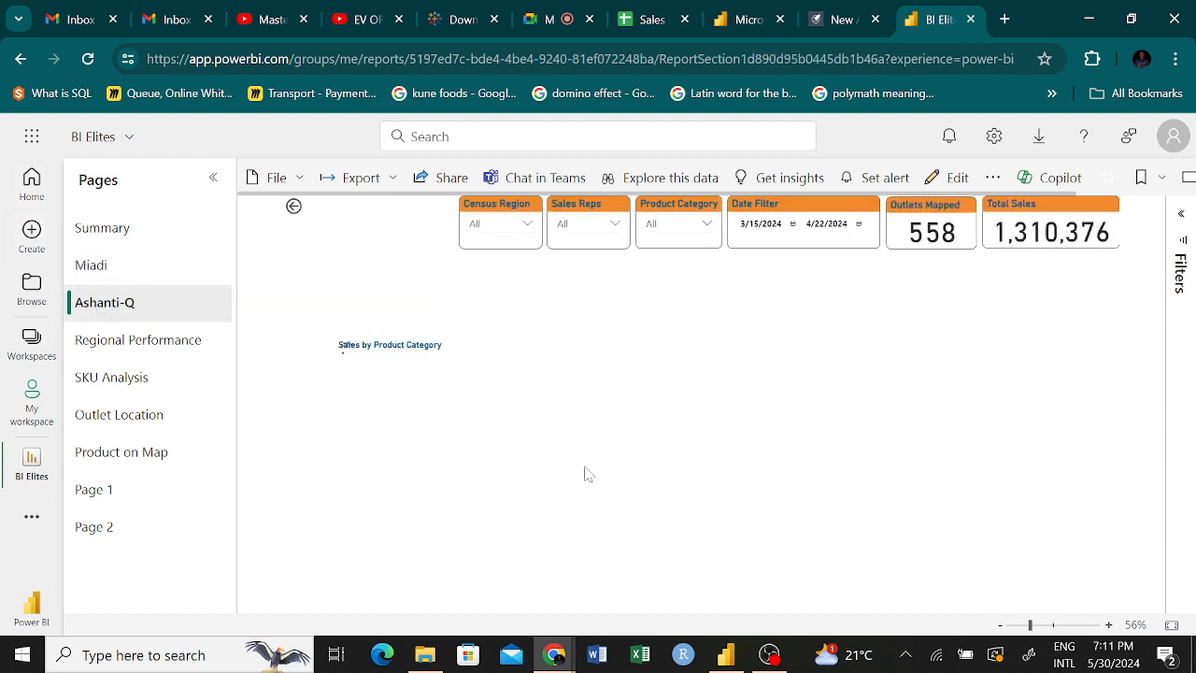
pyautogui.click(113, 381)
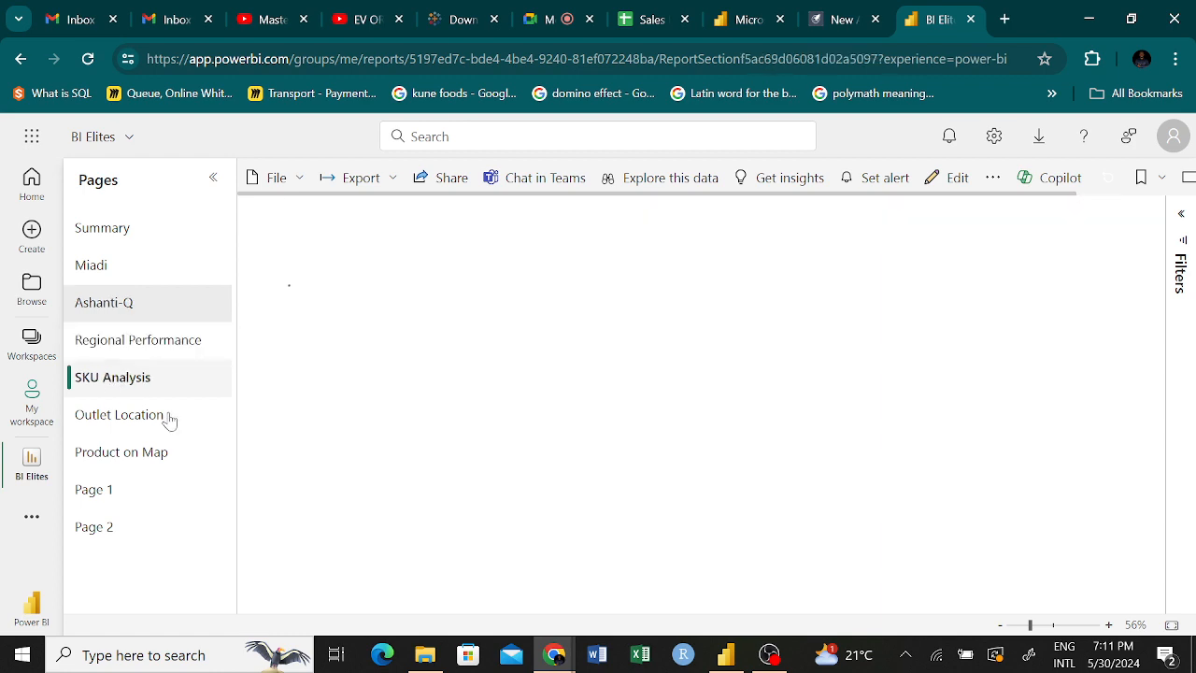
pyautogui.click(141, 458)
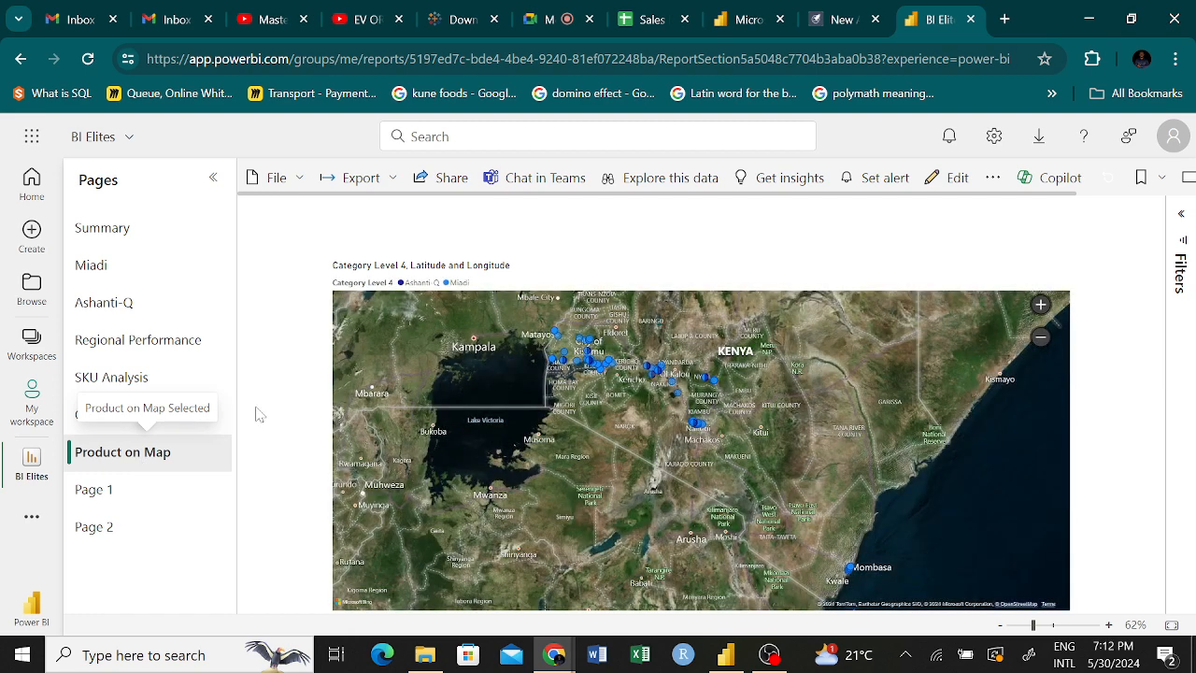
pyautogui.click(124, 235)
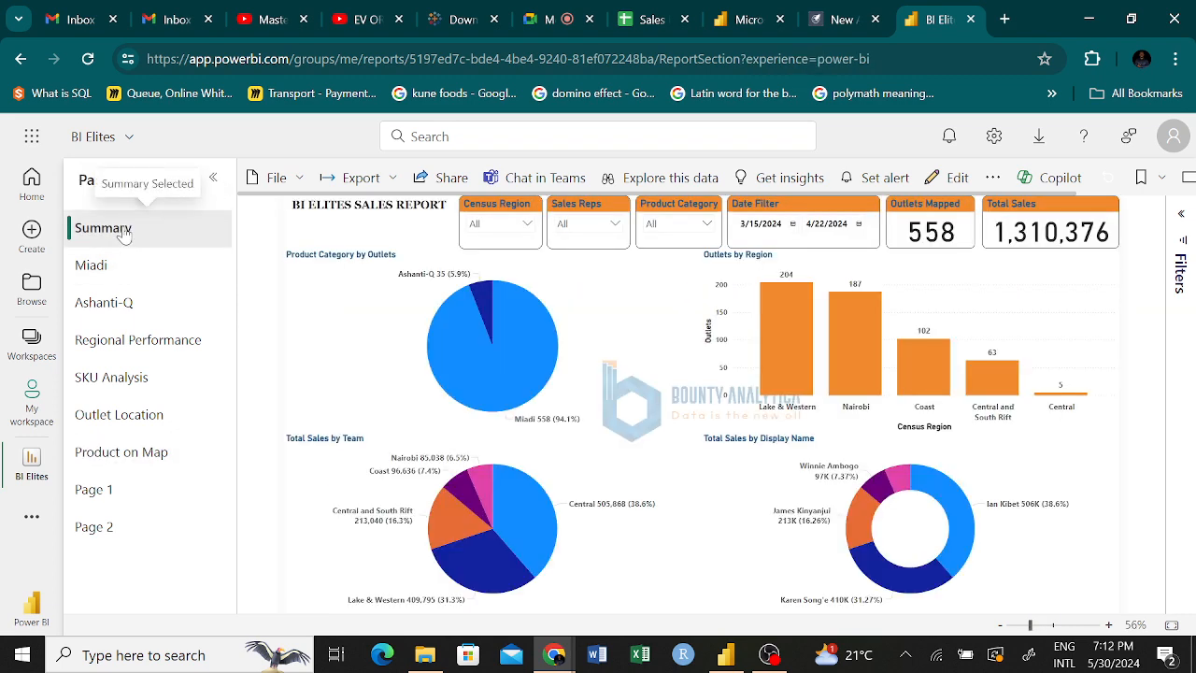
# Step: Switch the BI Elites report to editing mode and review its saving, publishing and export options
pyautogui.click(935, 179)
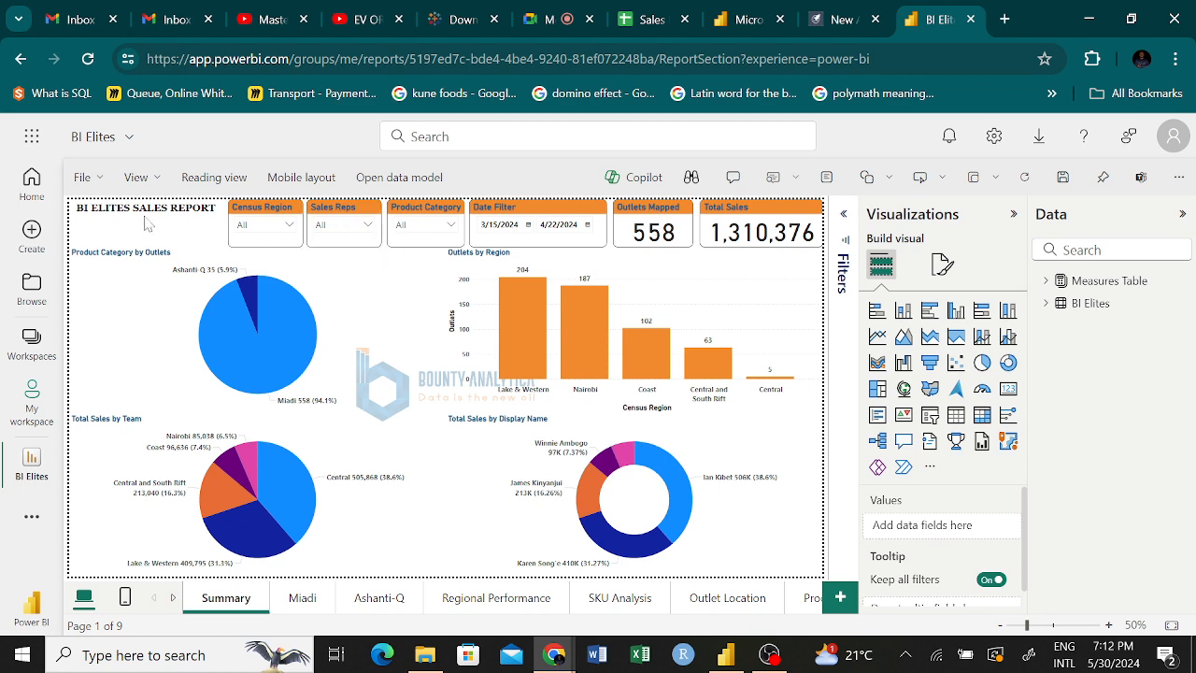
pyautogui.click(101, 184)
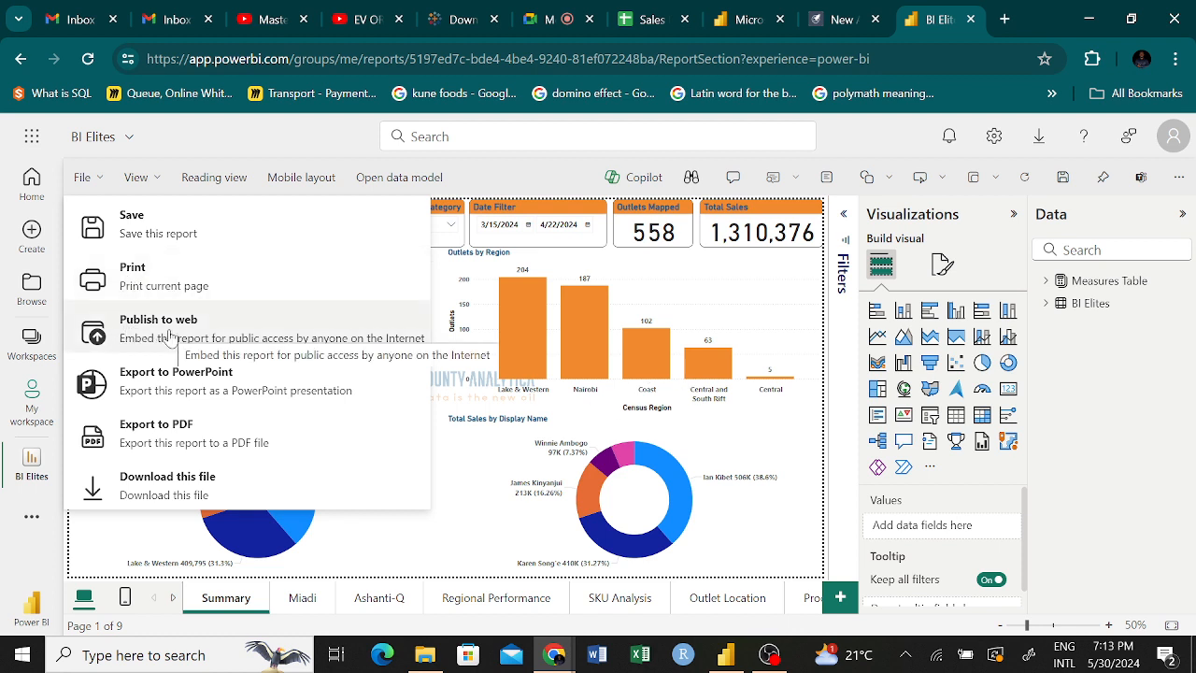
pyautogui.click(83, 184)
pyautogui.click(92, 183)
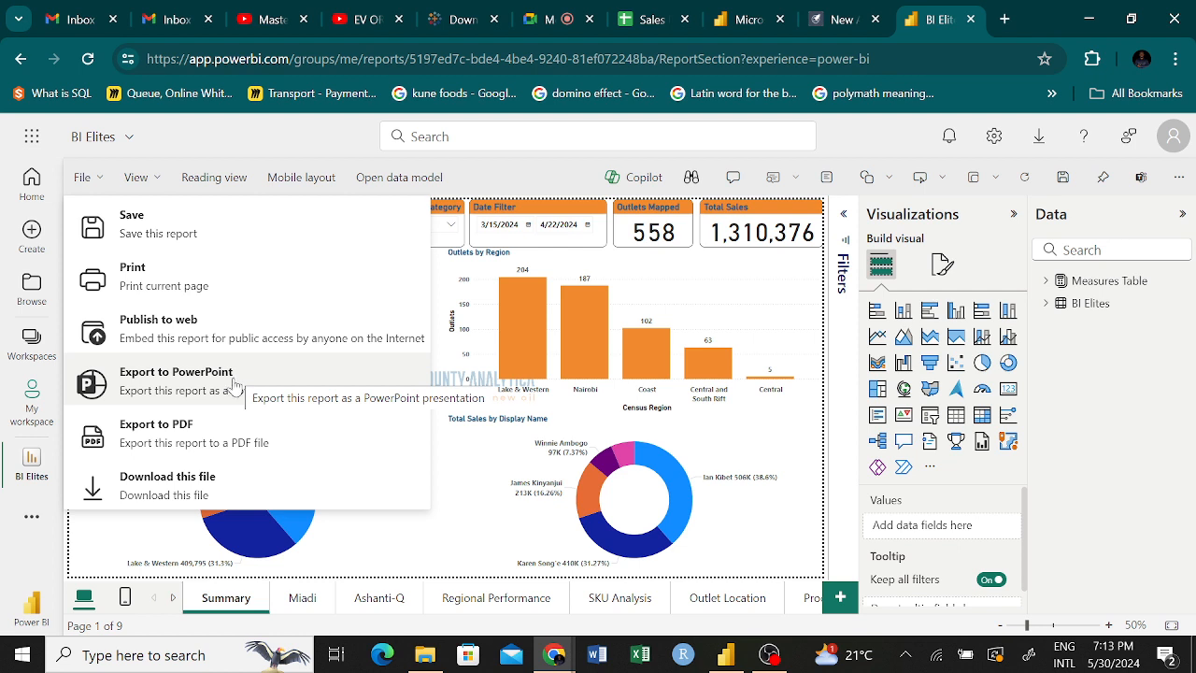
# Step: Inspect the Date Filter's end-date calendar and the Census Region slicer on the Summary page
pyautogui.click(588, 227)
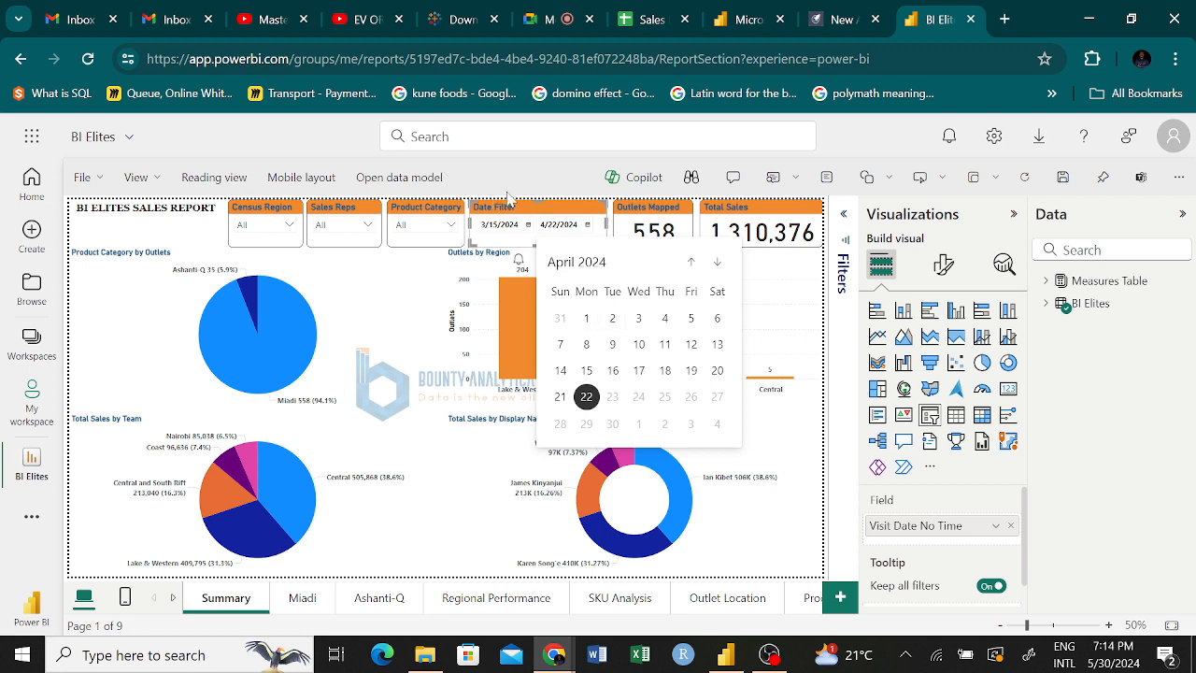
pyautogui.click(839, 474)
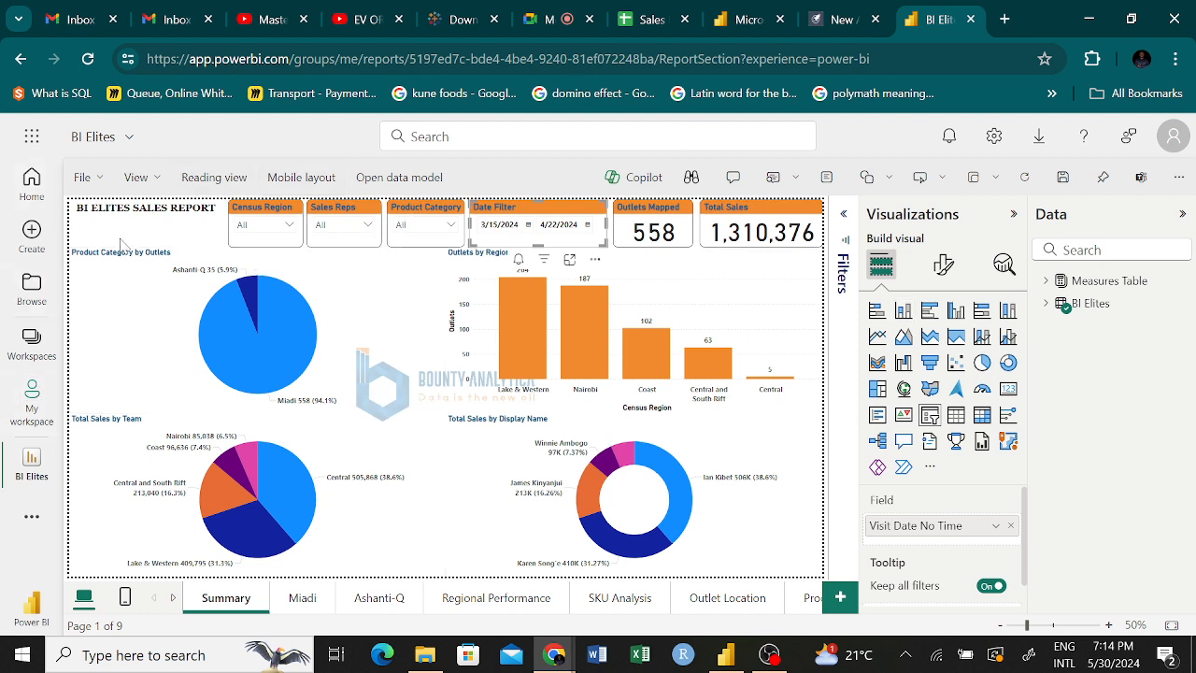
pyautogui.click(286, 228)
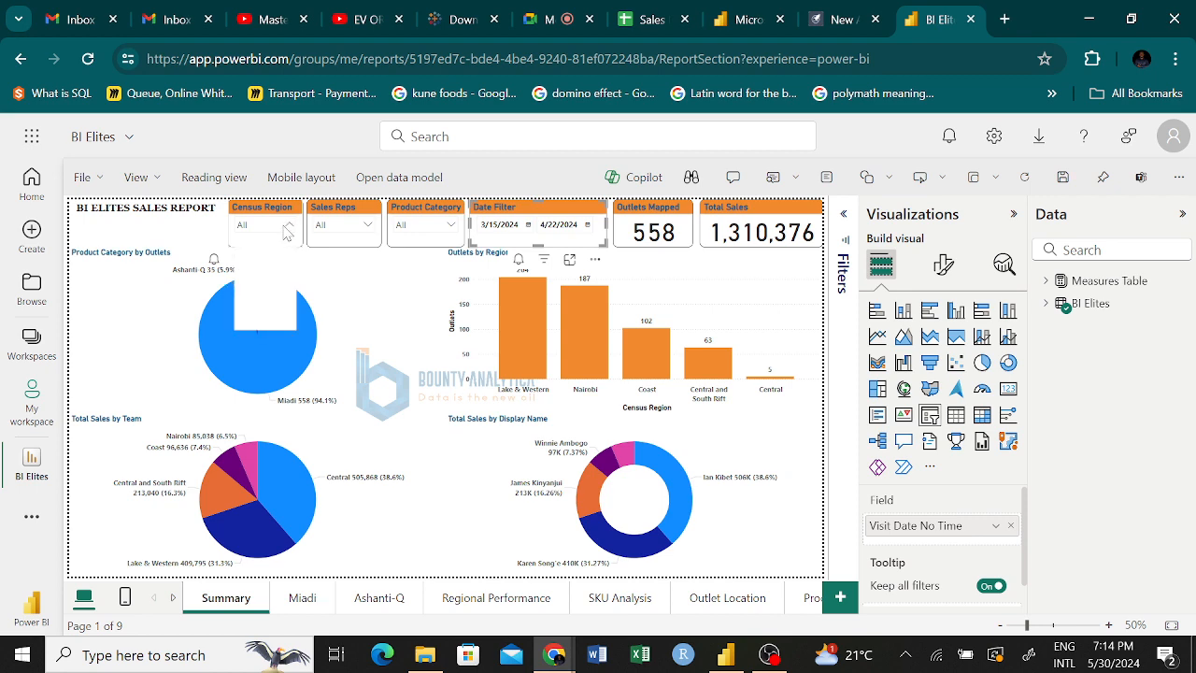
pyautogui.click(287, 229)
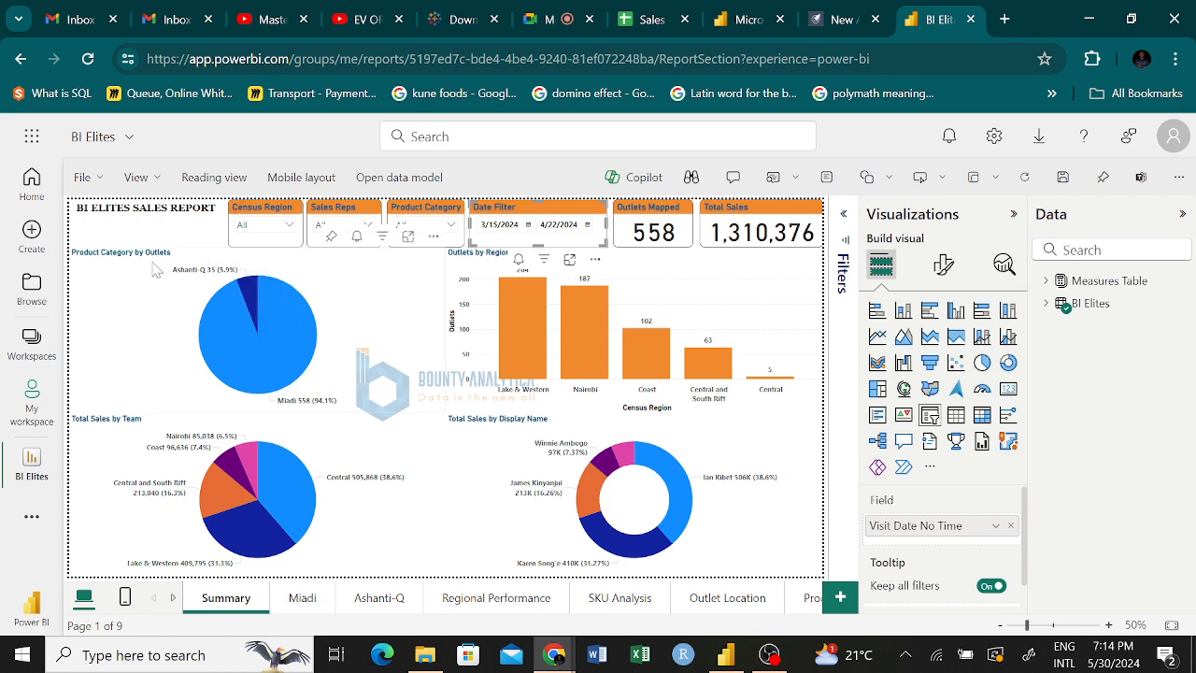
# Step: Publish the BI Elites report to the web, creating a public link and embed code
pyautogui.click(86, 177)
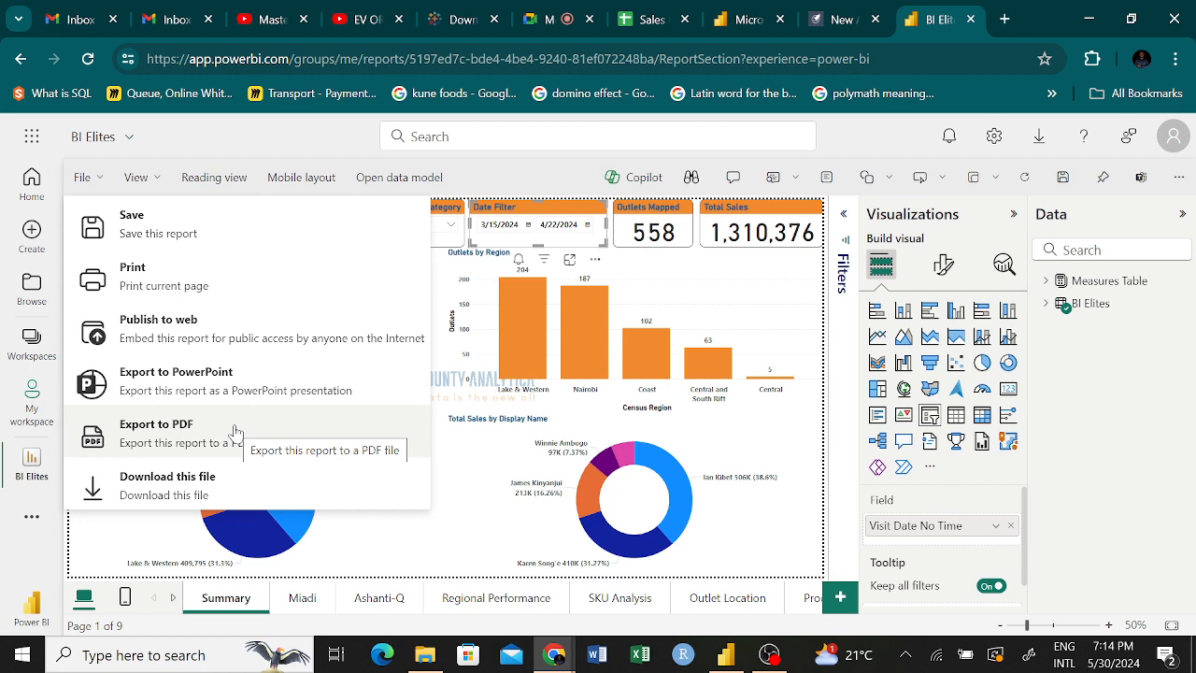
pyautogui.click(199, 338)
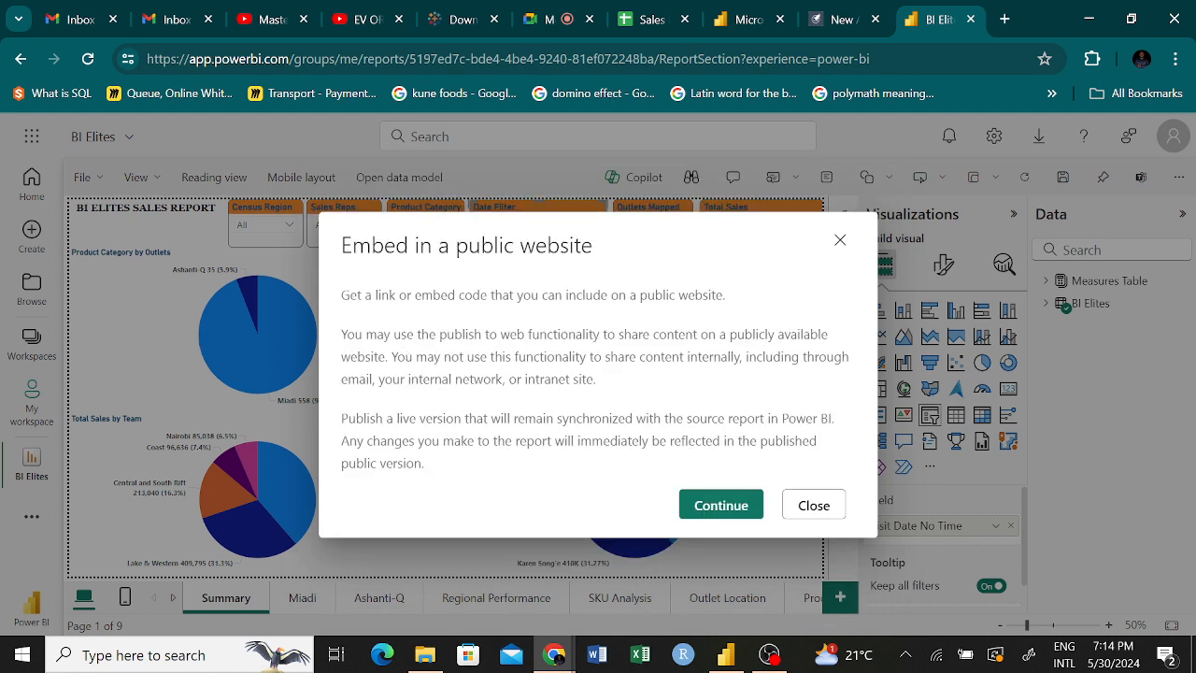
pyautogui.click(720, 506)
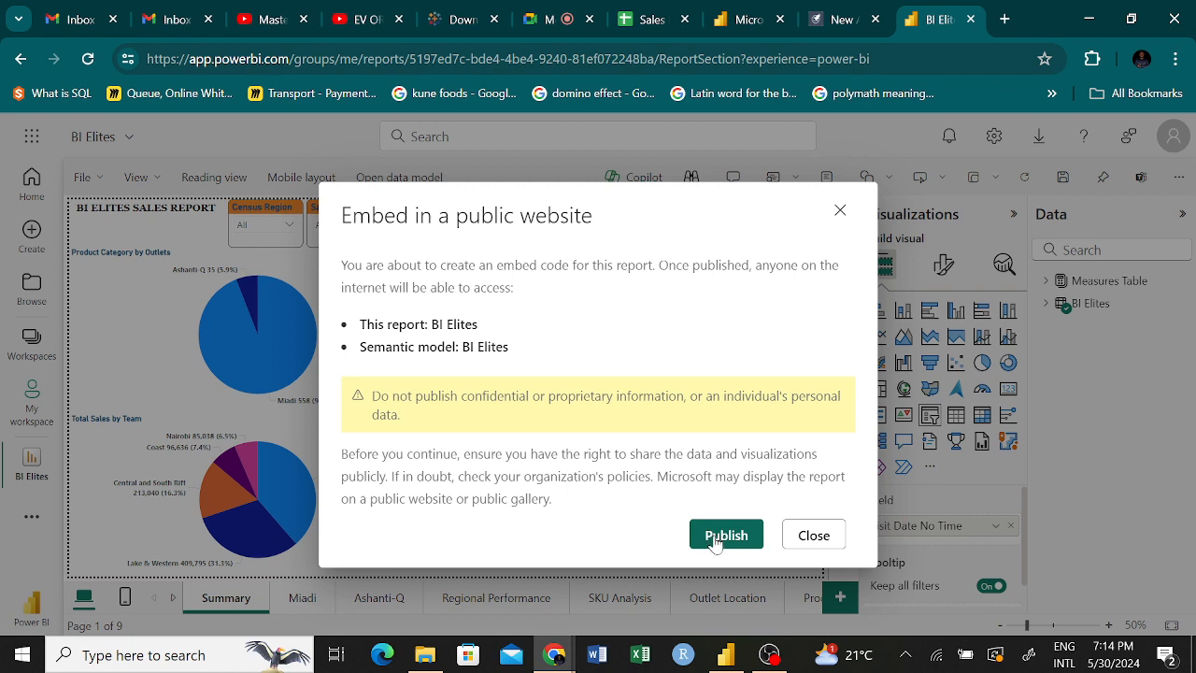
pyautogui.click(715, 538)
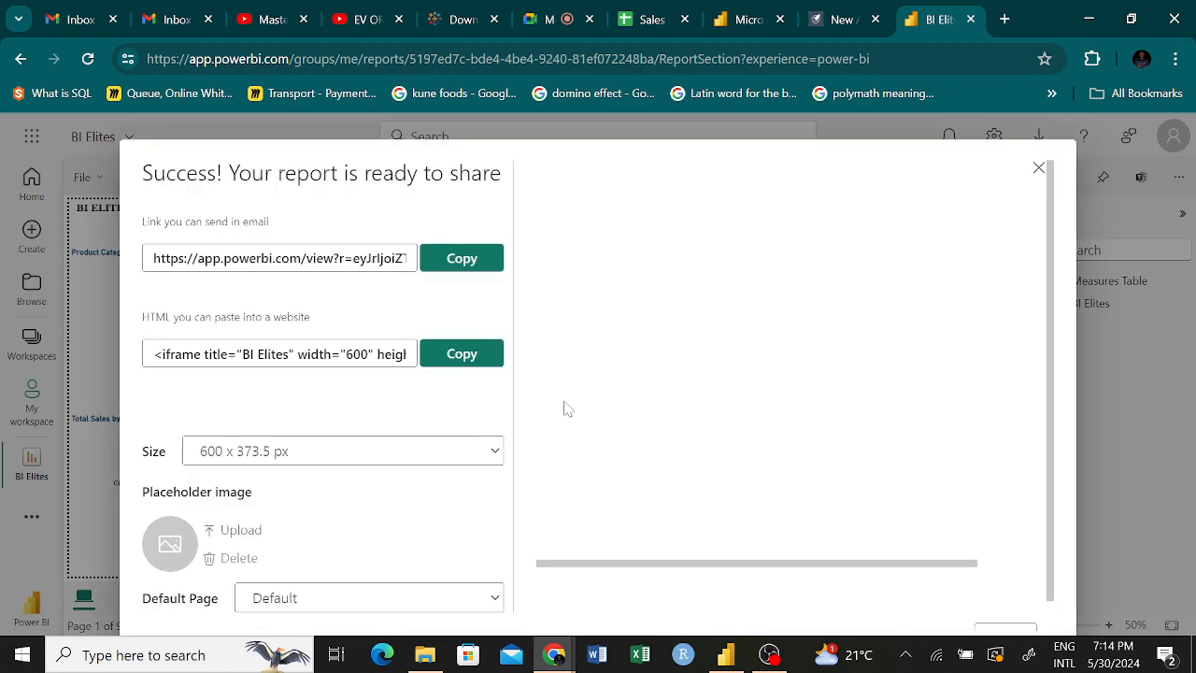
# Step: Review the published report's link, embed code and available embed sizes
pyautogui.scroll(-1, 340, 318)
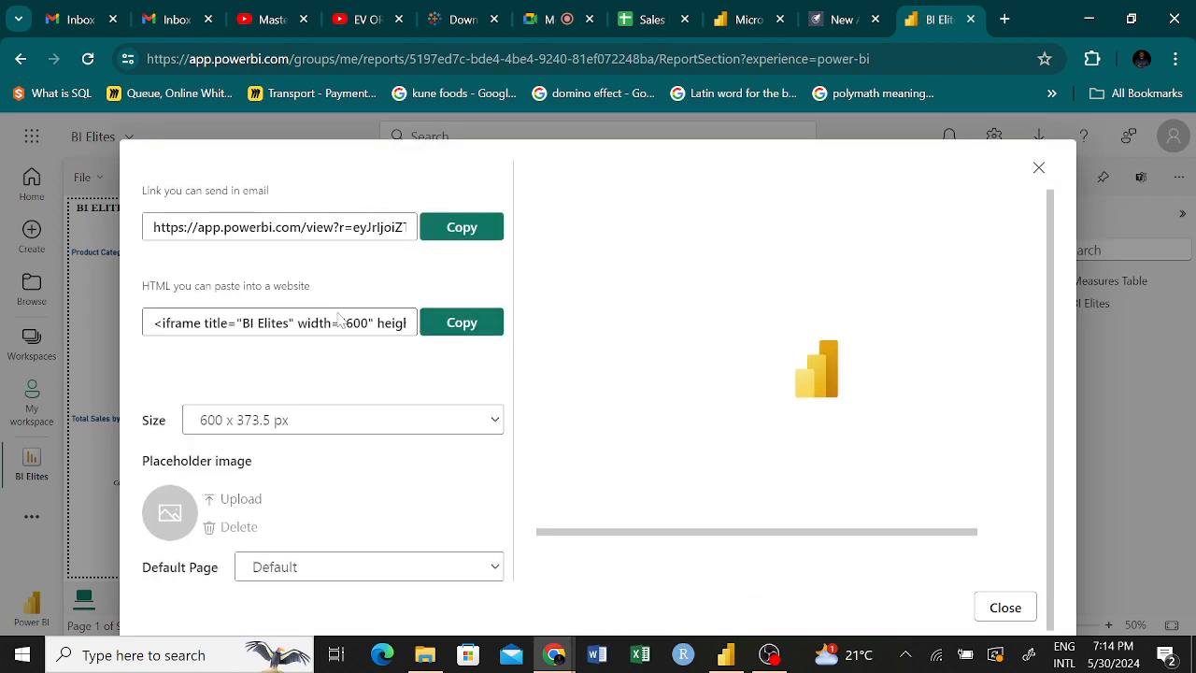
pyautogui.scroll(1, 339, 318)
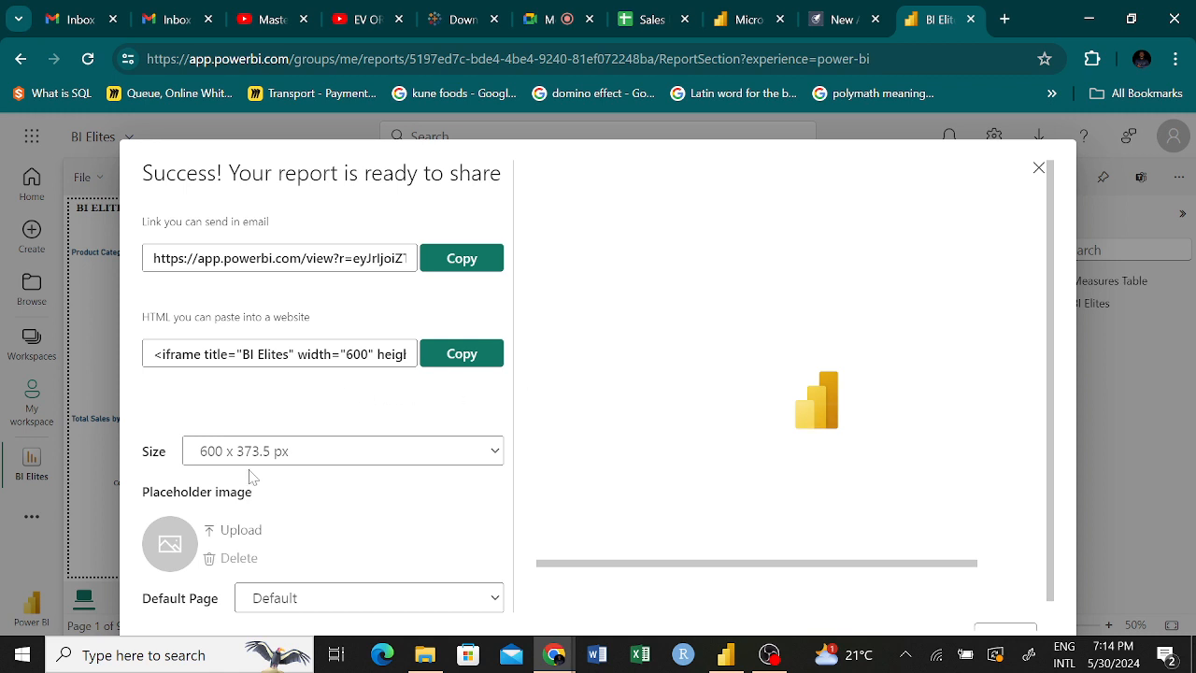
pyautogui.scroll(-1, 174, 538)
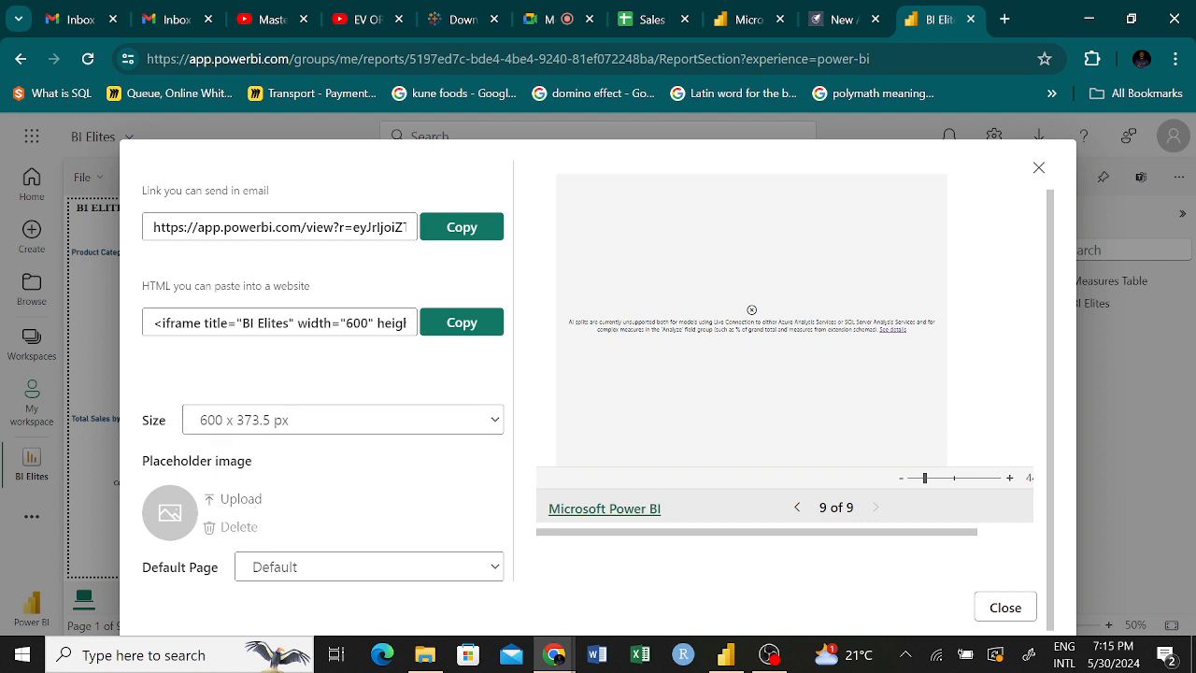
pyautogui.click(383, 423)
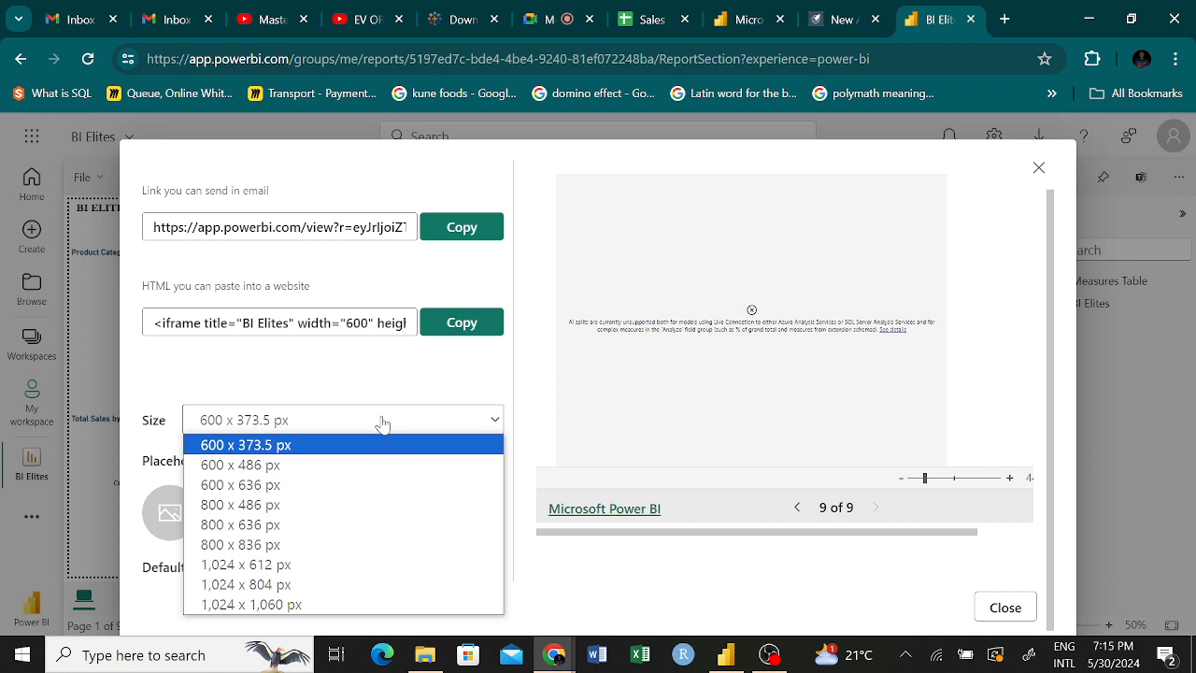
pyautogui.click(383, 423)
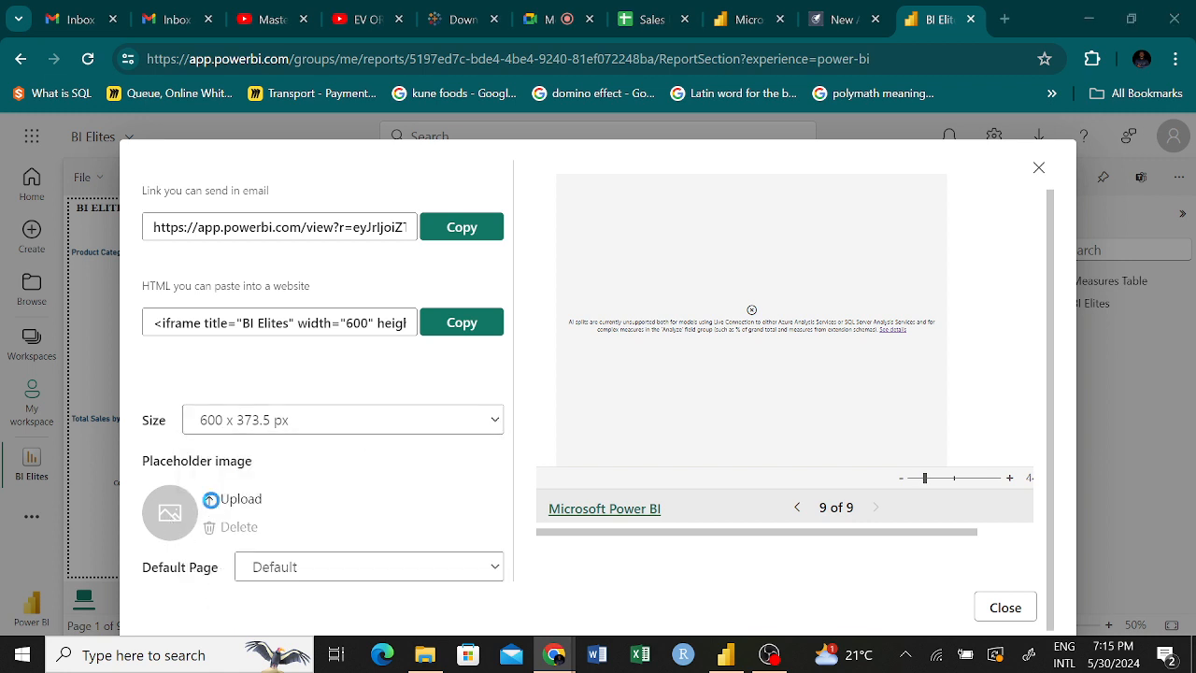
# Step: Upload the Bounty Logo image from the Bounty Analytica folder in Documents as the embed's placeholder image
pyautogui.click(212, 500)
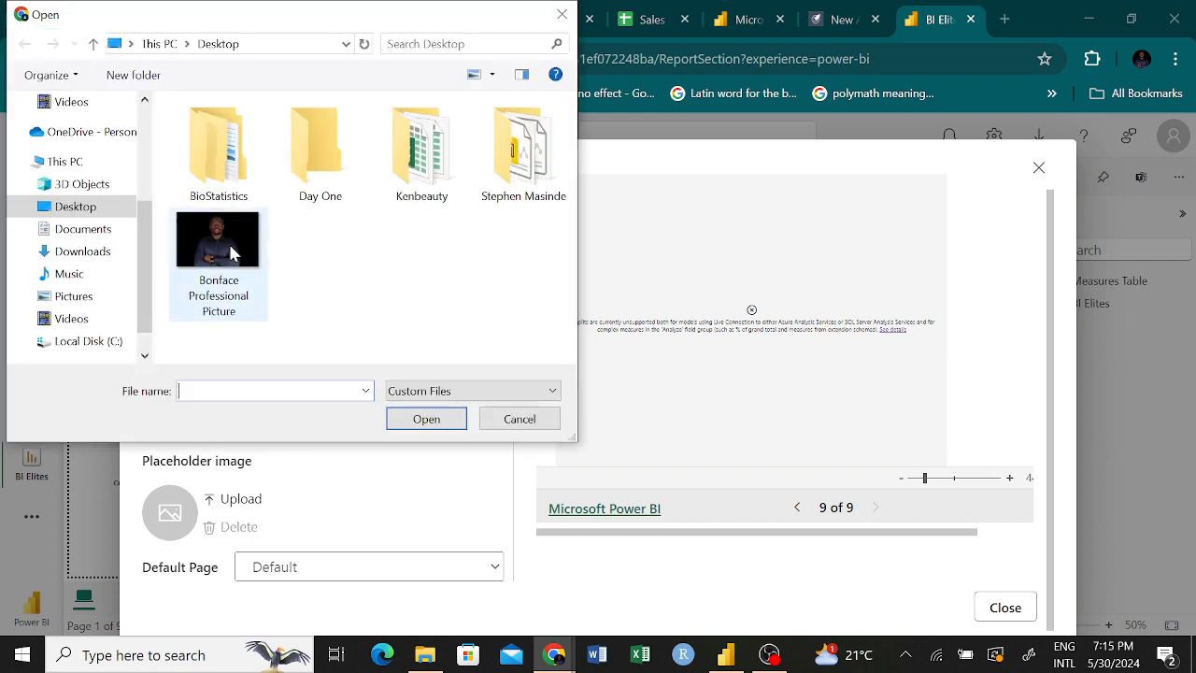
pyautogui.click(88, 251)
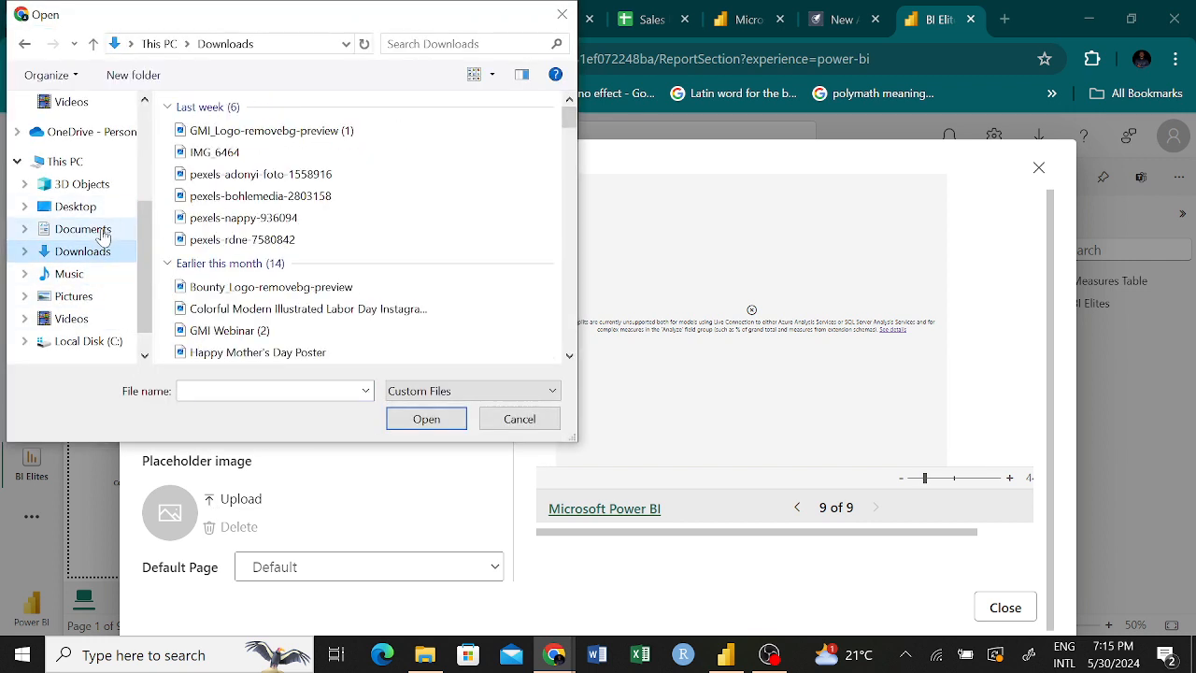
pyautogui.click(98, 231)
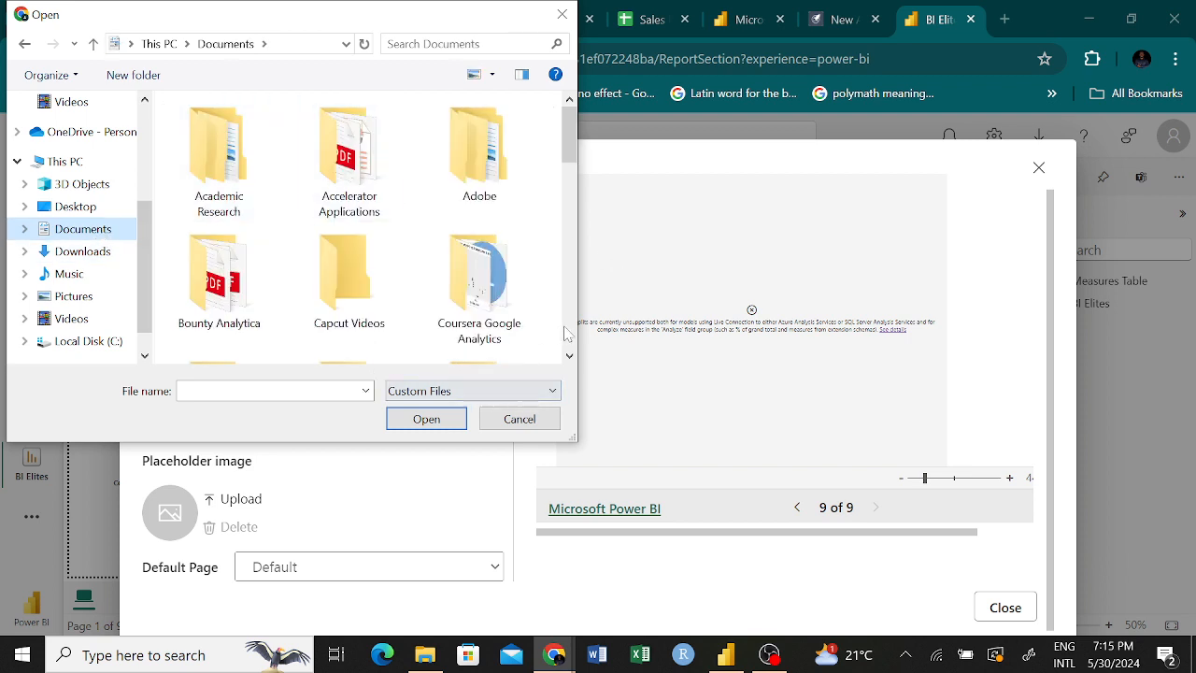
pyautogui.click(569, 356)
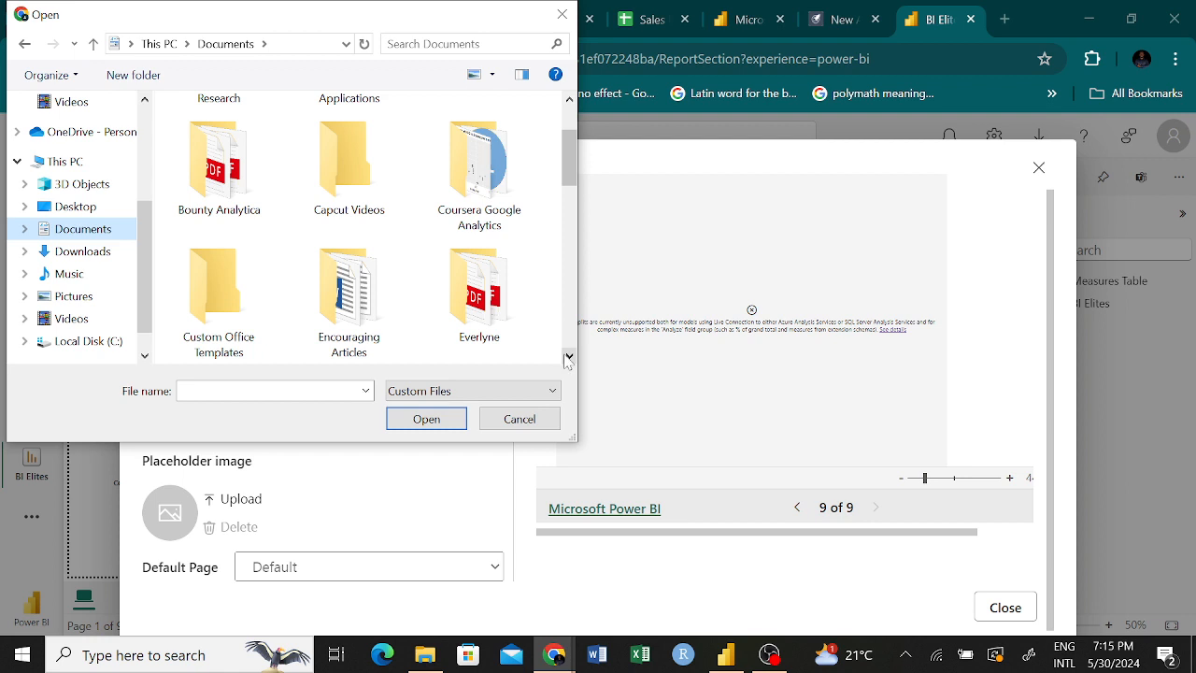
pyautogui.doubleClick(217, 157)
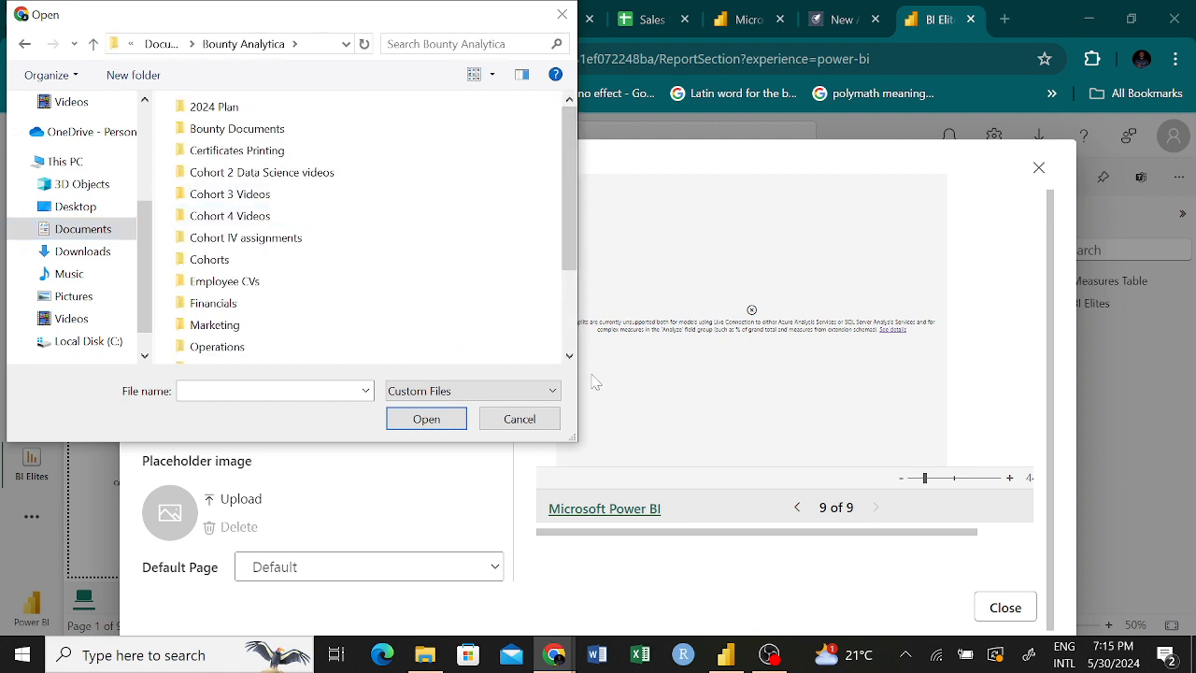
pyautogui.click(569, 356)
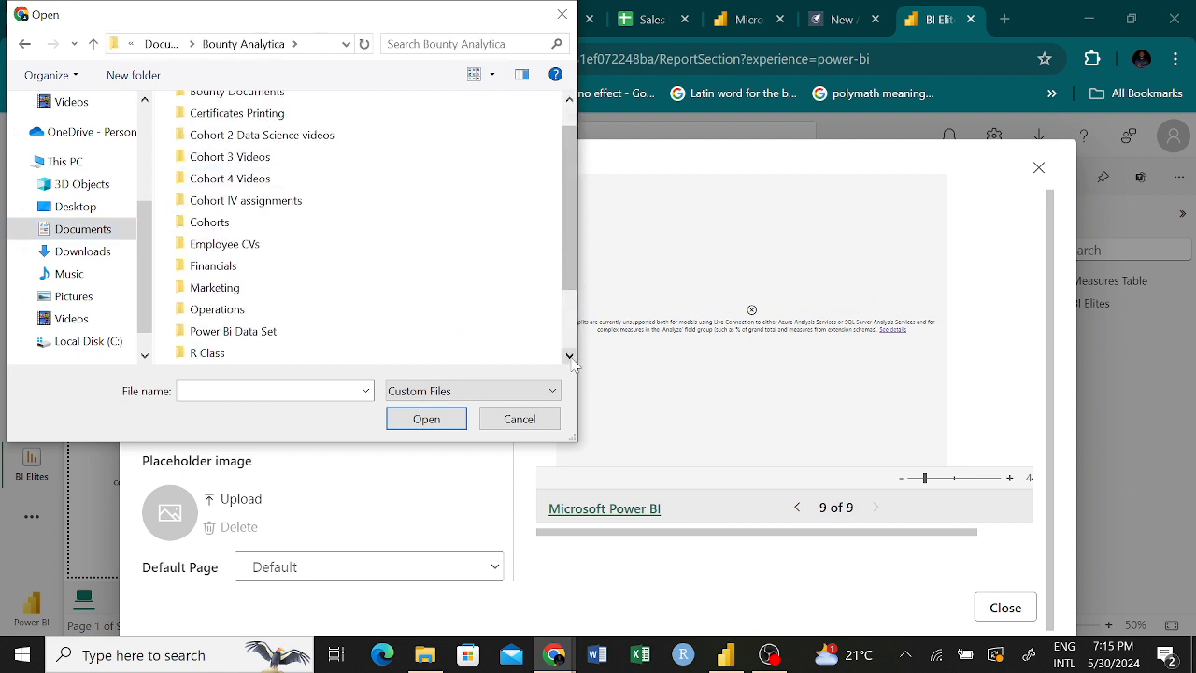
pyautogui.click(569, 356)
pyautogui.click(569, 356)
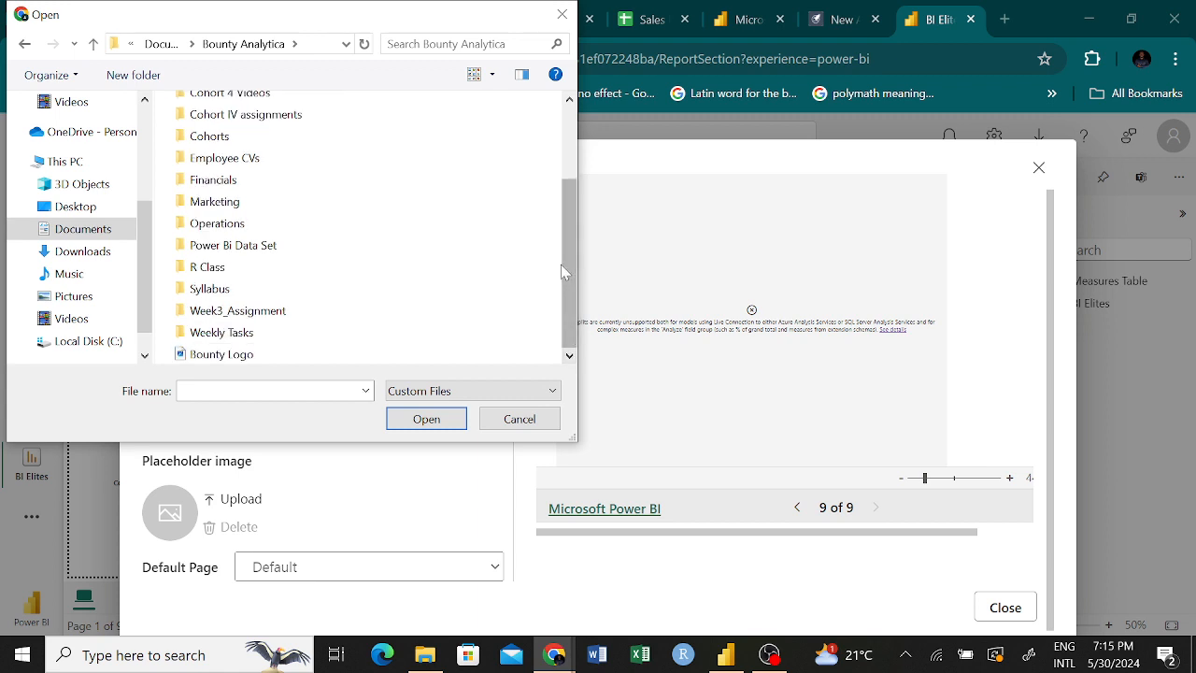
pyautogui.click(250, 355)
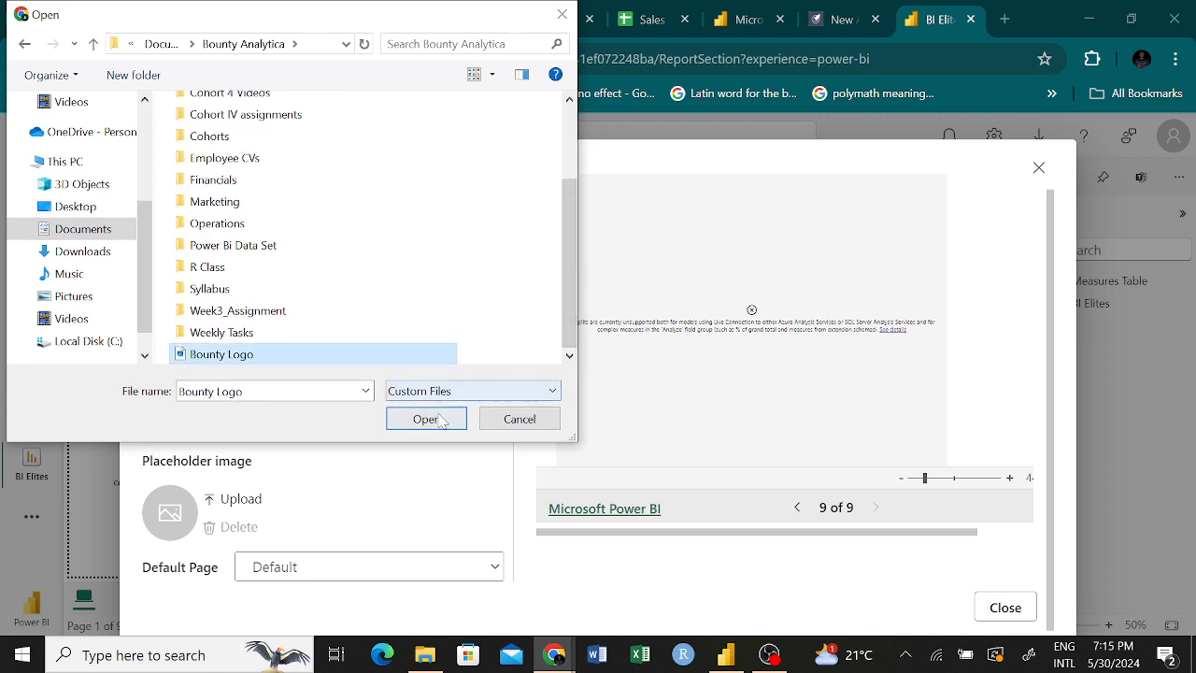
pyautogui.click(427, 419)
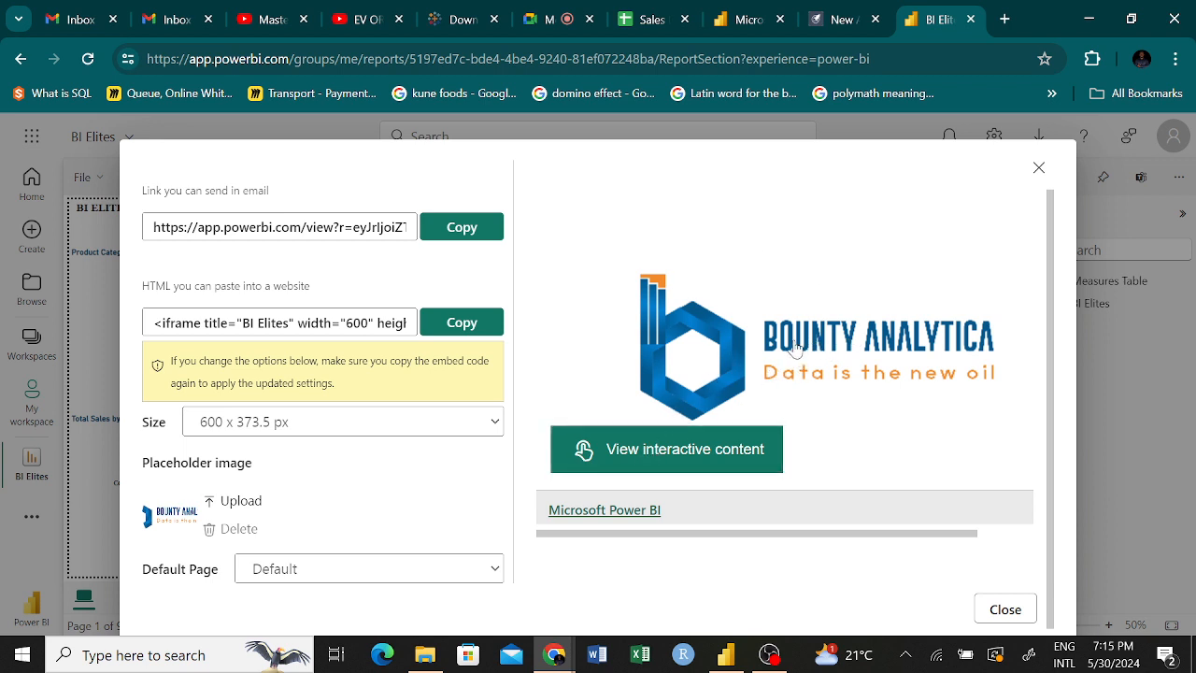
pyautogui.scroll(-1, 485, 403)
pyautogui.scroll(1, 485, 403)
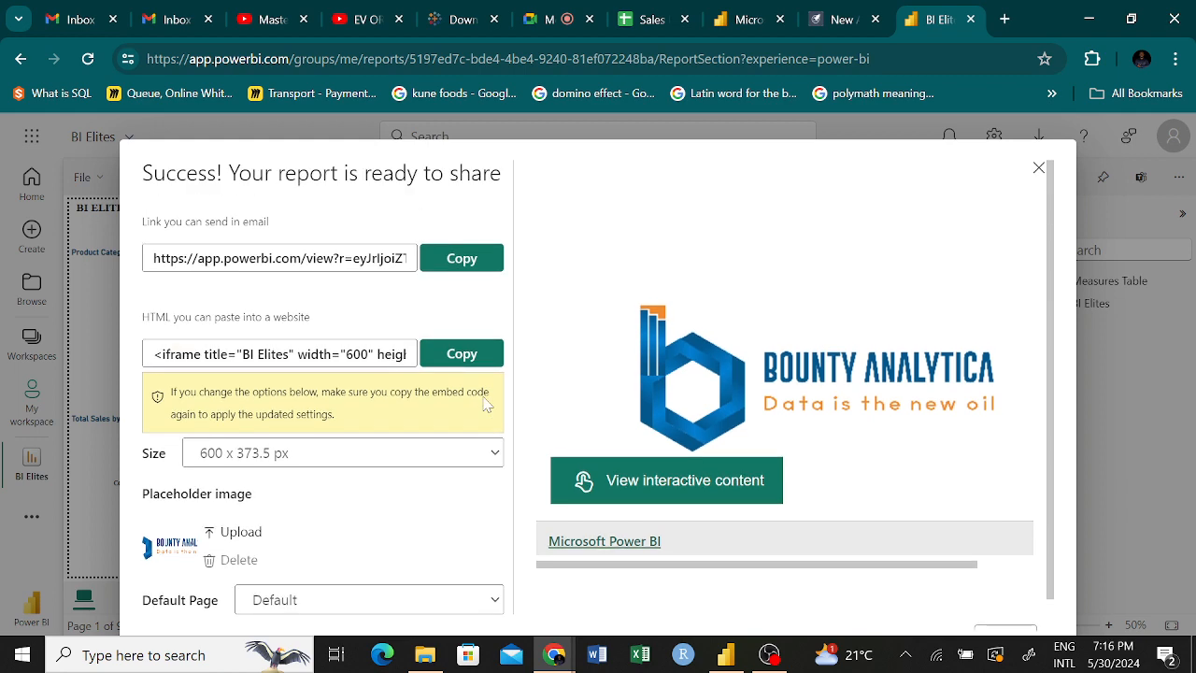
# Step: Copy the published report's shareable link and close the publishing confirmation
pyautogui.scroll(-1, 484, 403)
pyautogui.scroll(1, 485, 404)
pyautogui.scroll(-1, 485, 404)
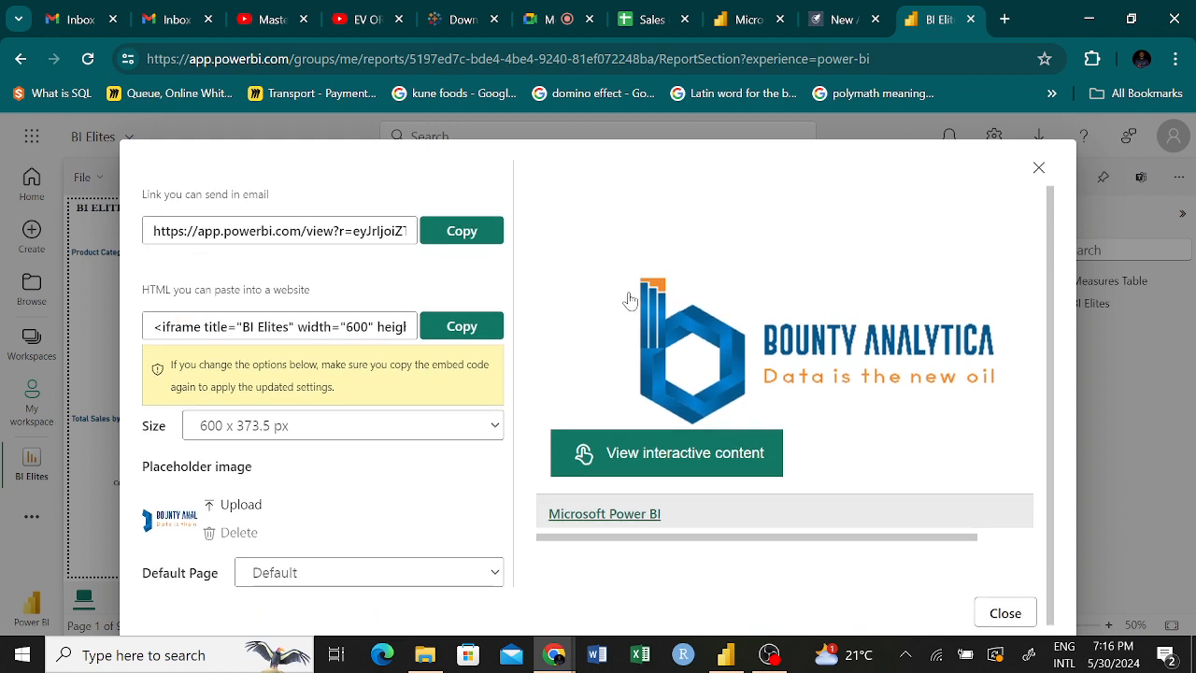
pyautogui.scroll(1, 368, 286)
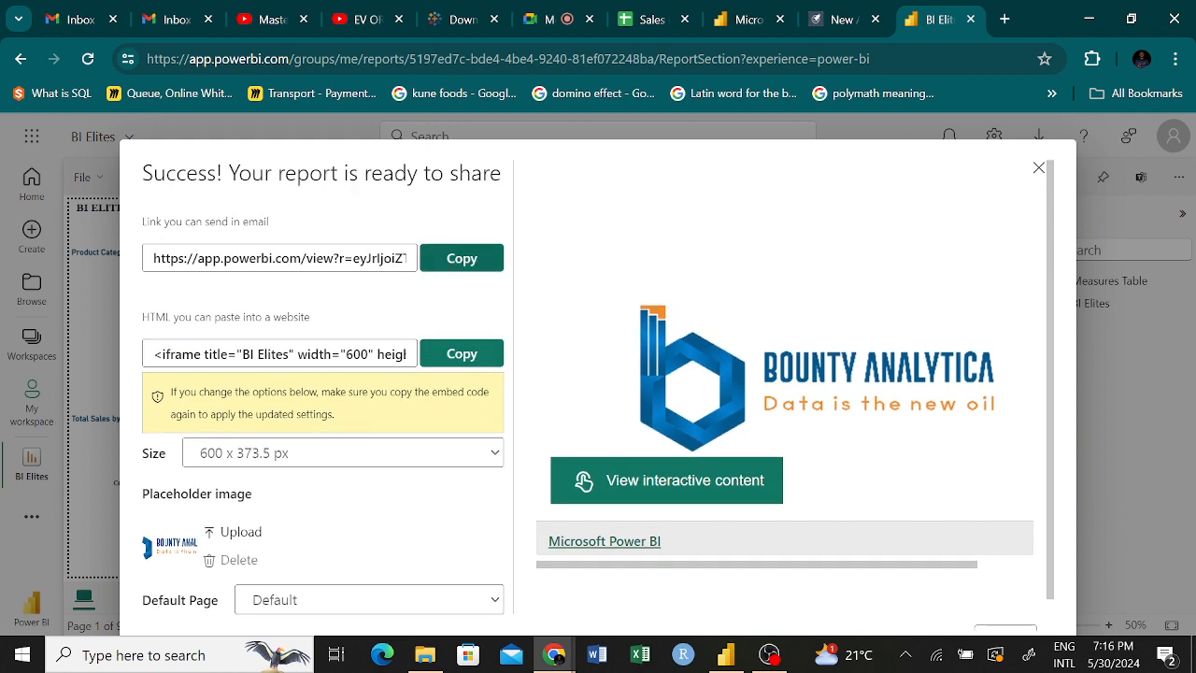
pyautogui.click(436, 266)
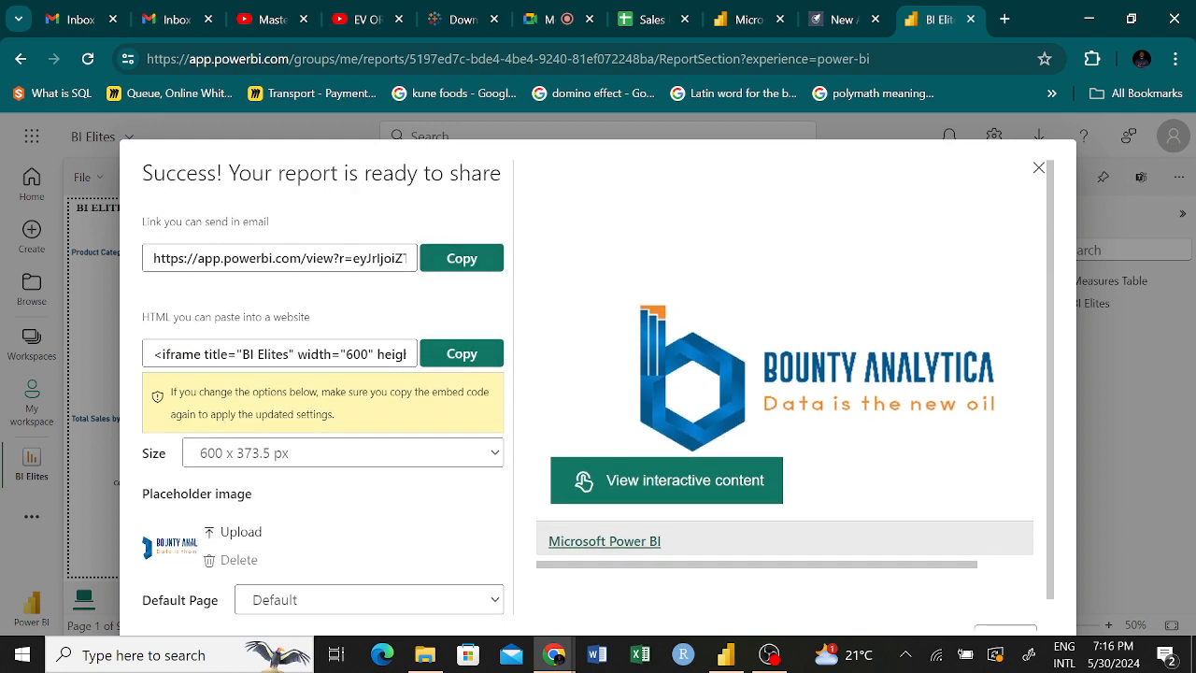
pyautogui.click(463, 262)
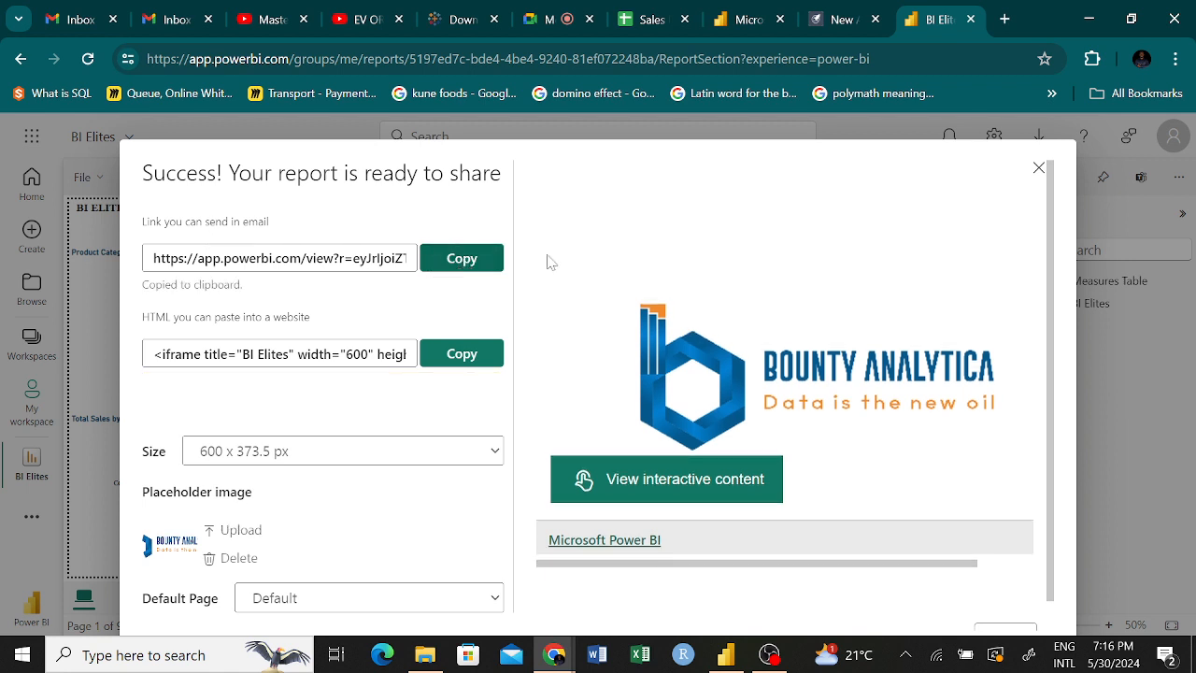
pyautogui.scroll(-1, 886, 278)
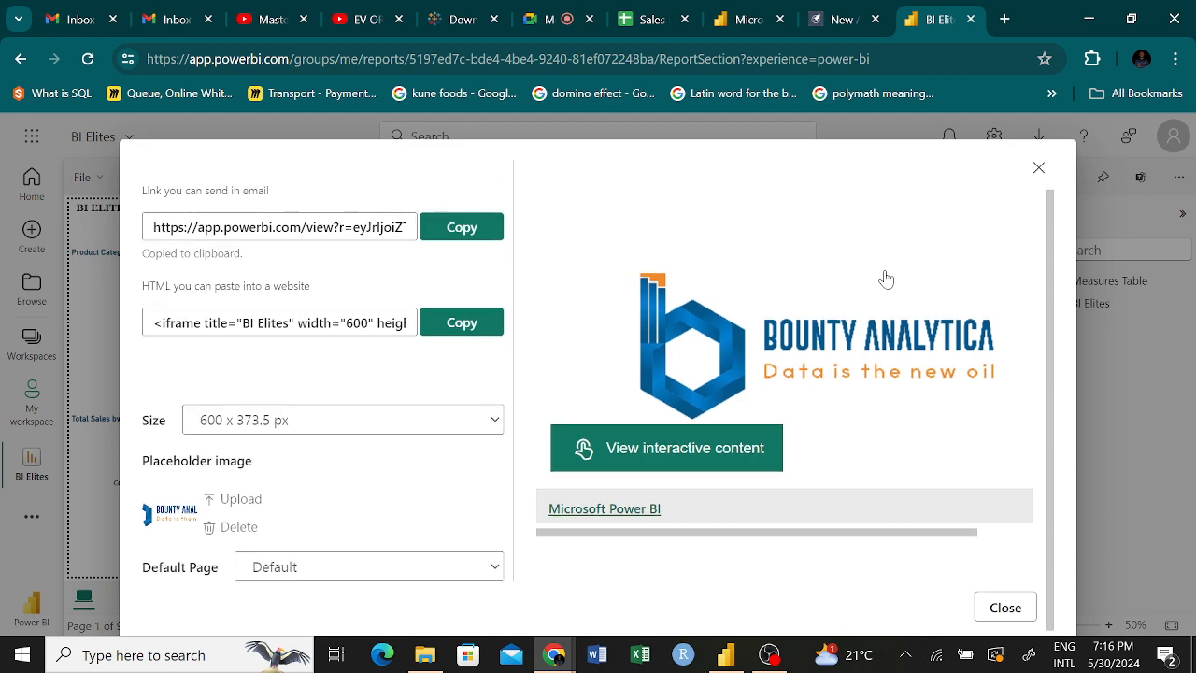
pyautogui.click(1004, 608)
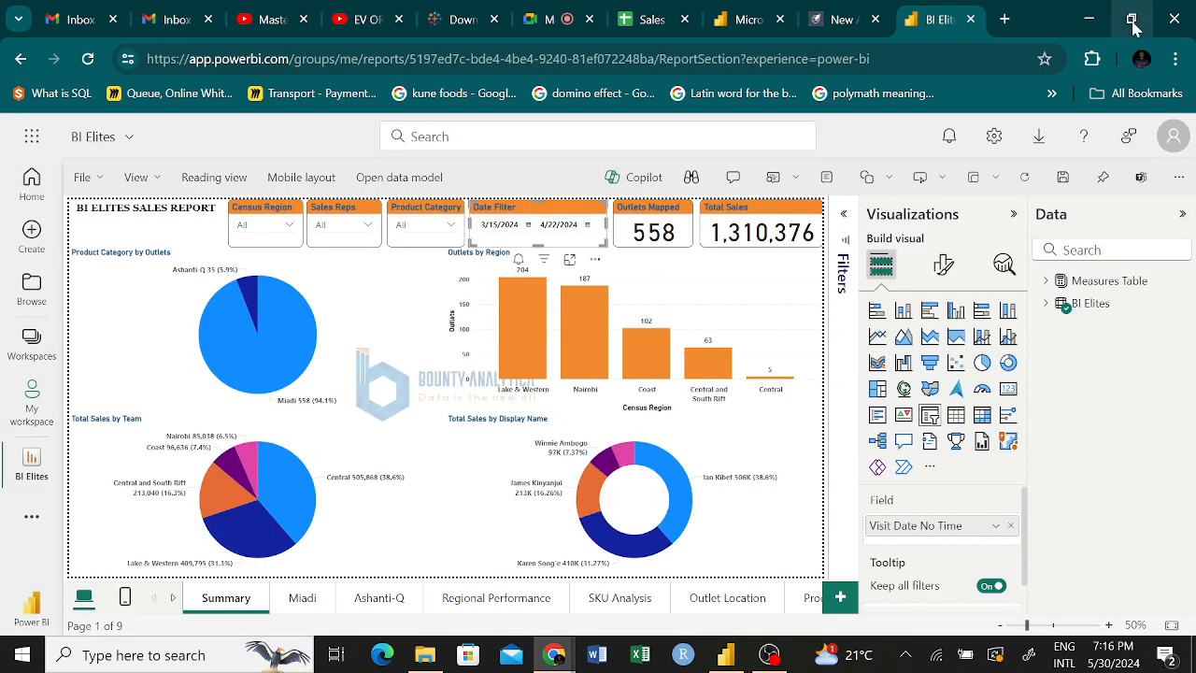
# Step: Open the copied public report link in a new browser tab
pyautogui.click(1004, 18)
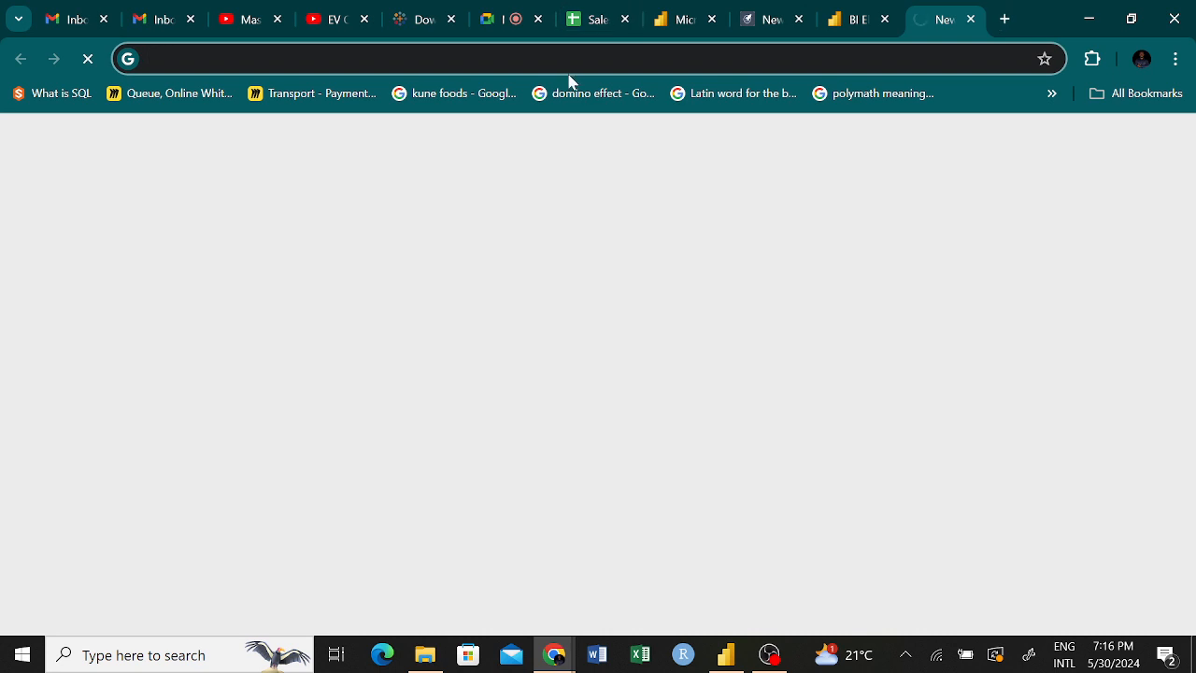
pyautogui.hotkey('ctrl', 'v')
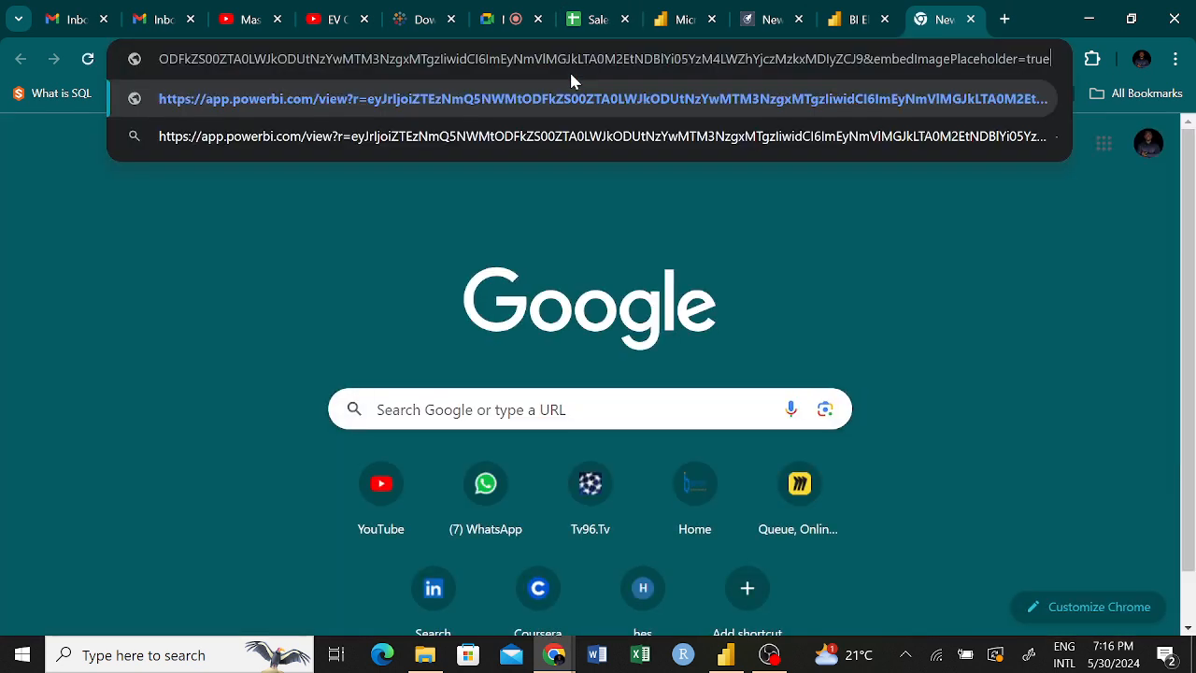
pyautogui.press('Return')
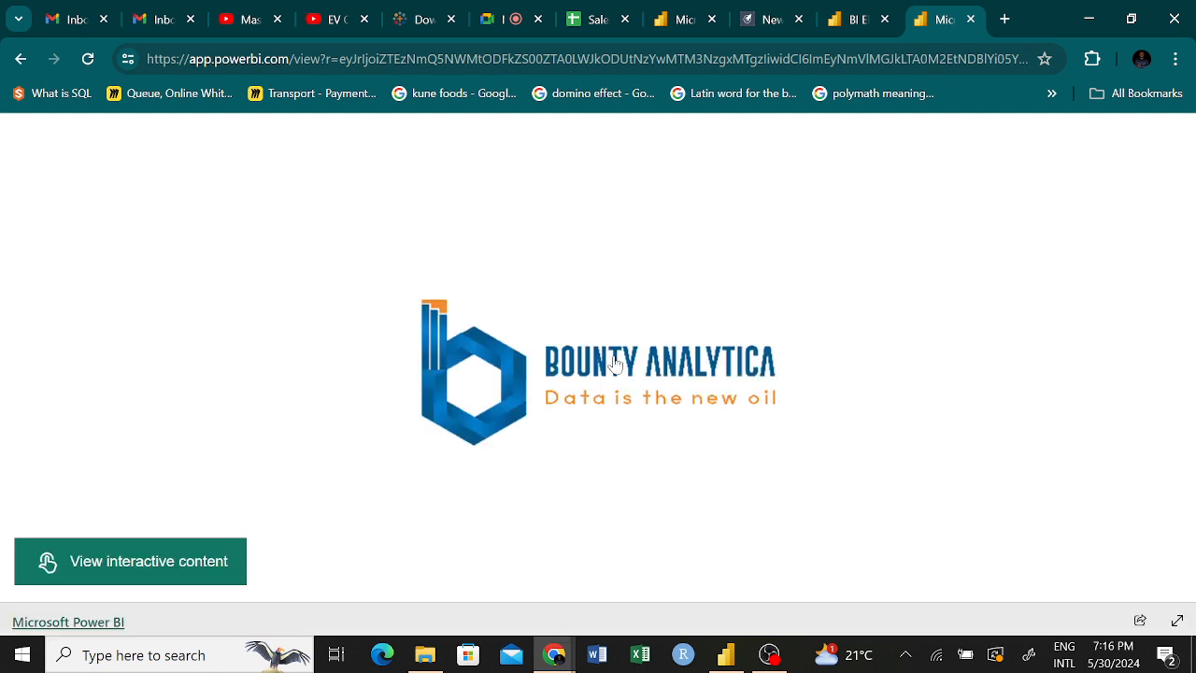
# Step: Switch to Power BI Desktop to look at its Publish command, and return to the public report in Chrome
pyautogui.click(726, 653)
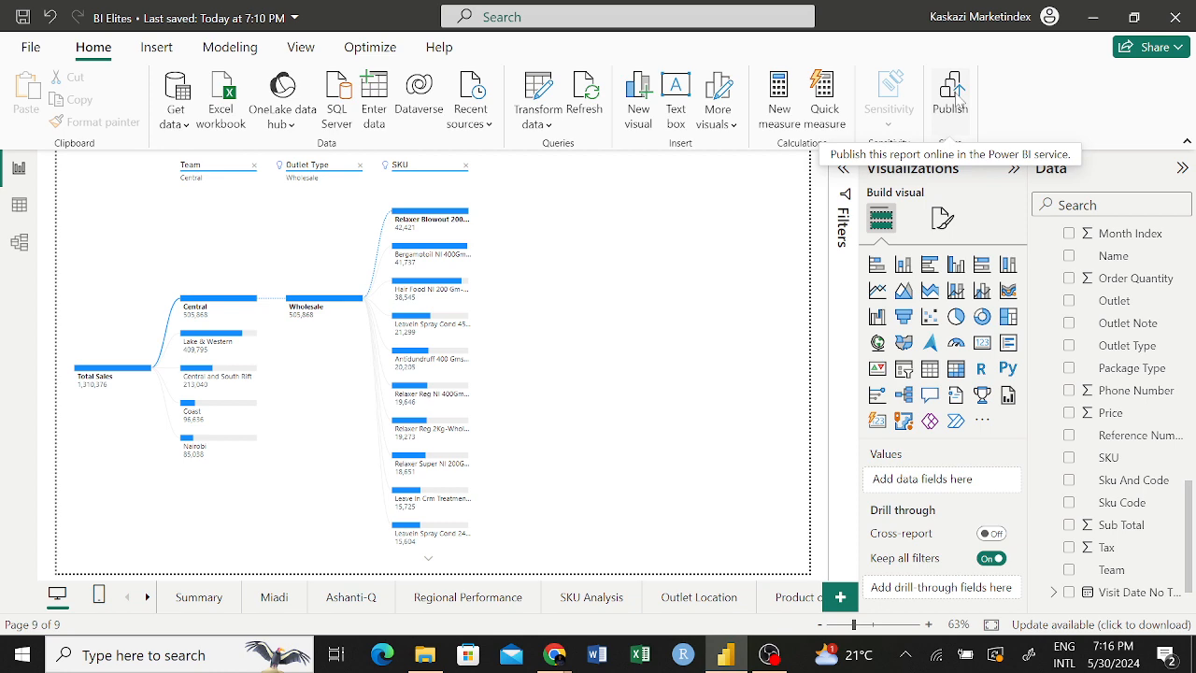
pyautogui.moveTo(557, 661)
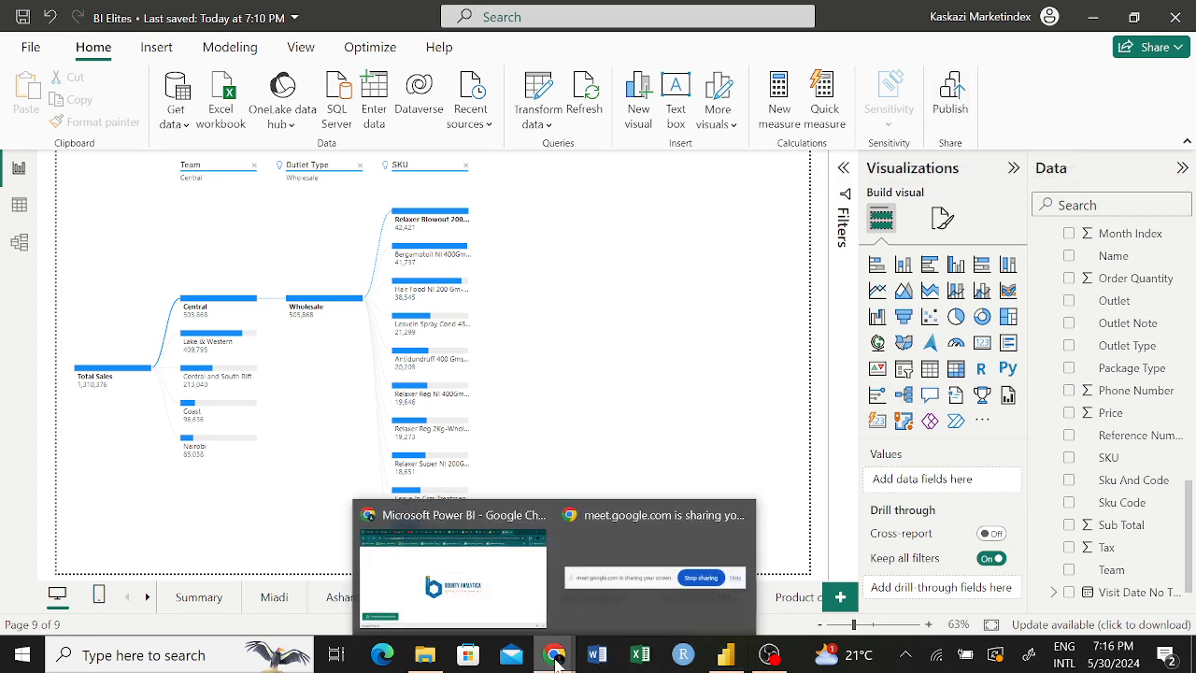
pyautogui.click(453, 575)
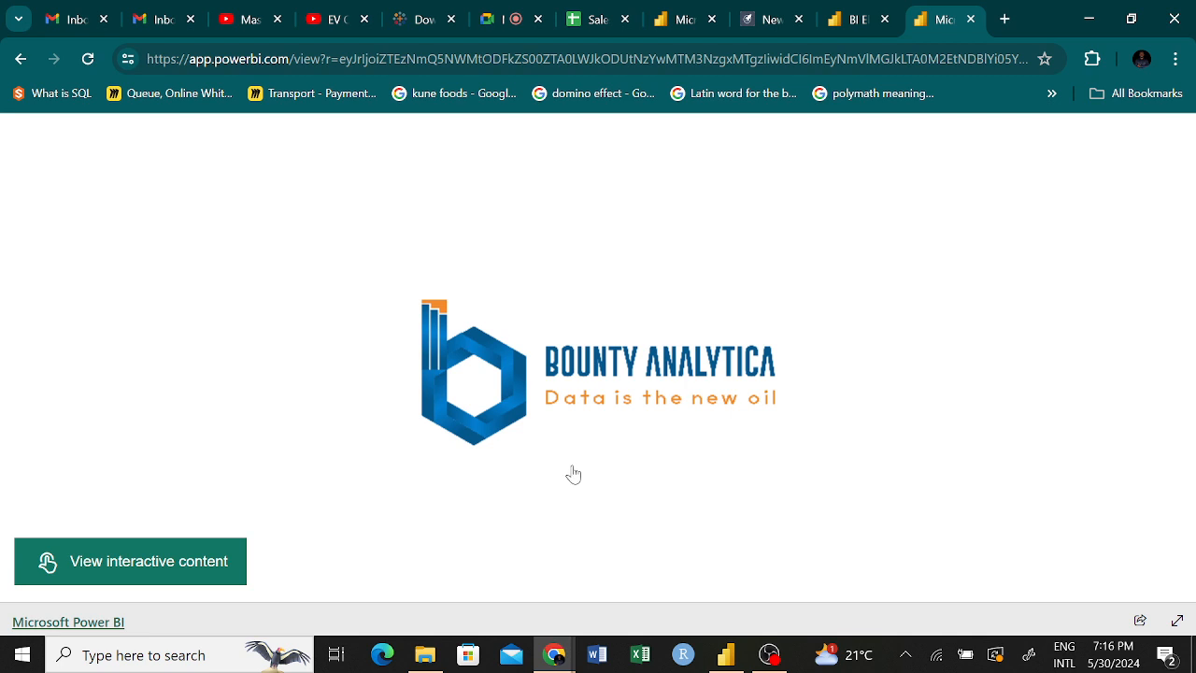
# Step: Open the interactive report behind the Bounty Analytica placeholder and browse its pages from page 9 back to page 7
pyautogui.click(512, 390)
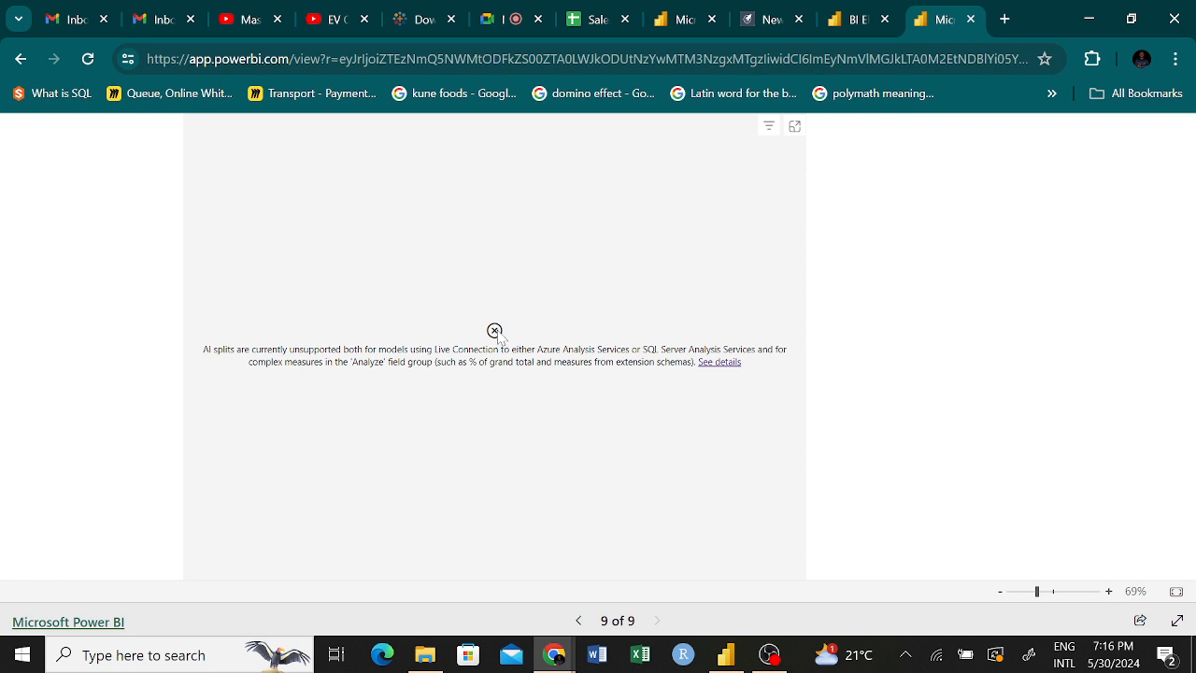
pyautogui.click(579, 622)
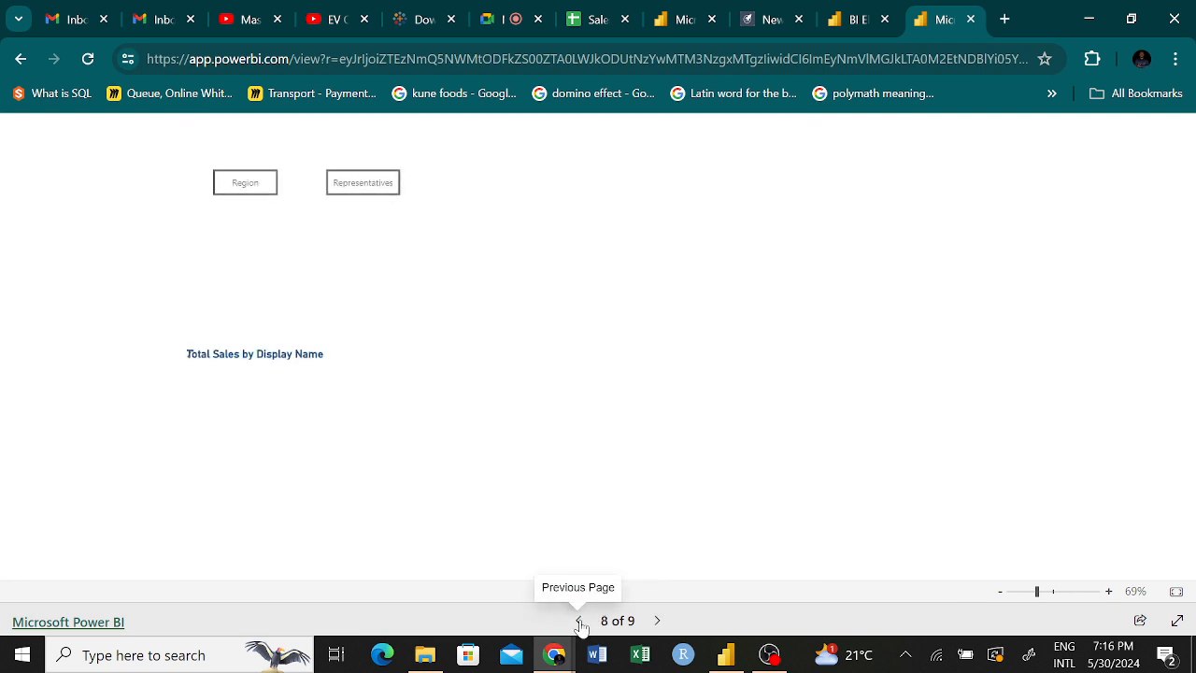
pyautogui.click(657, 620)
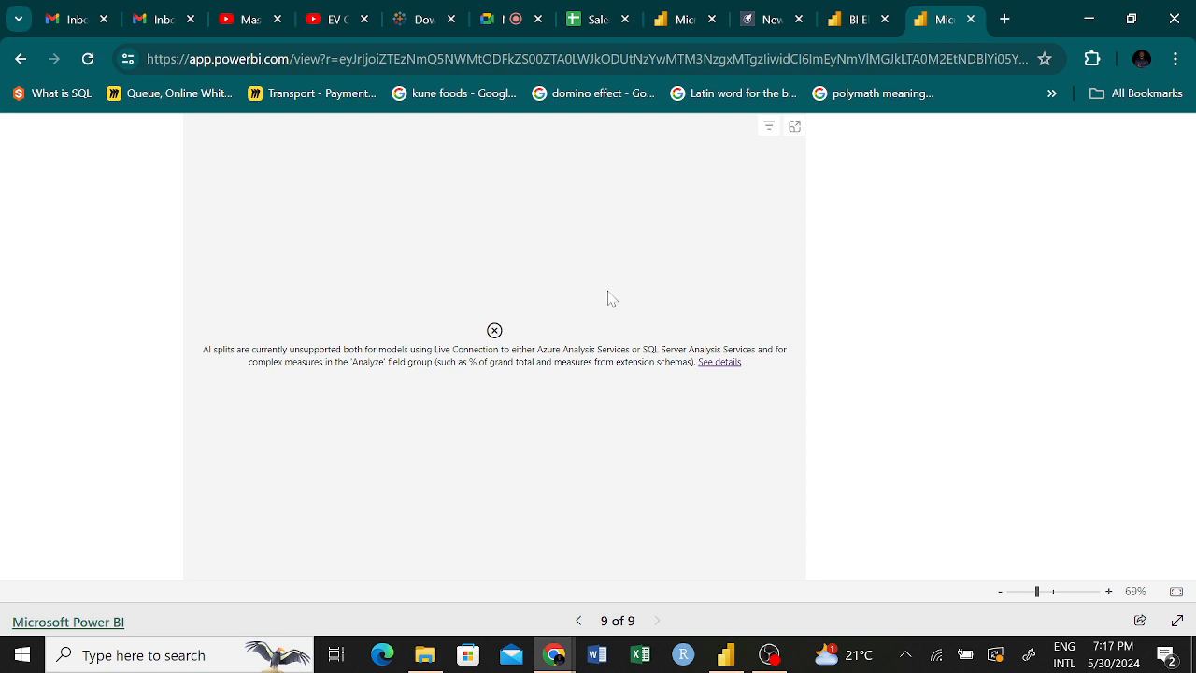
pyautogui.click(579, 622)
pyautogui.click(578, 621)
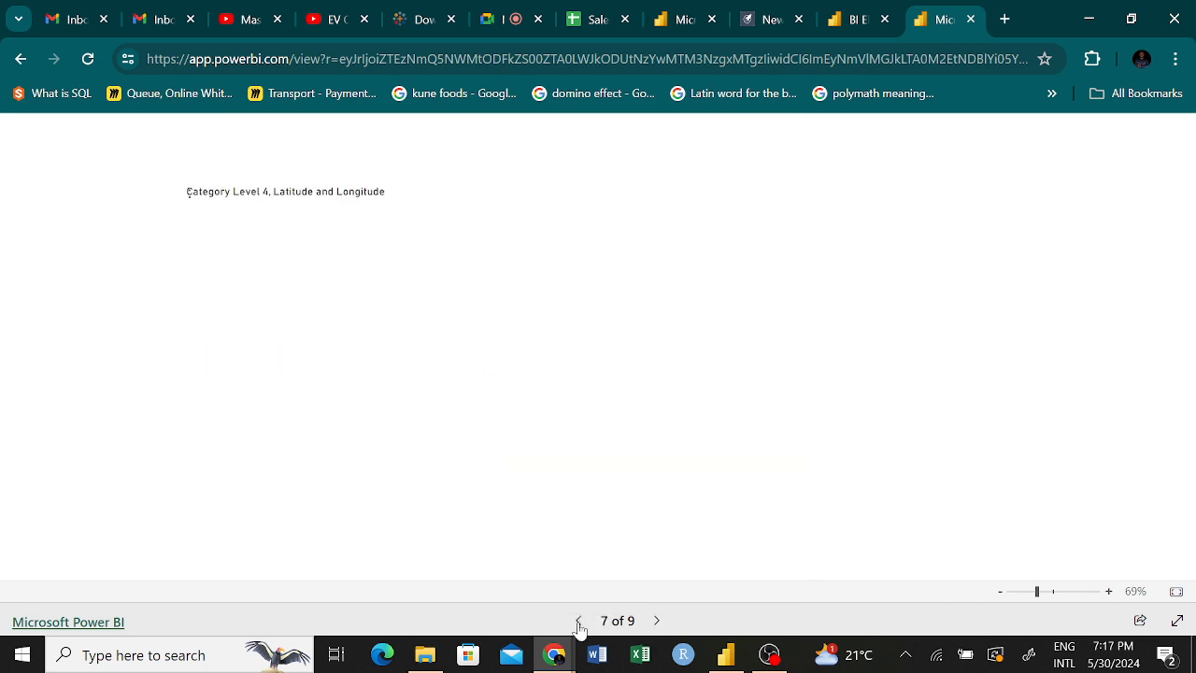
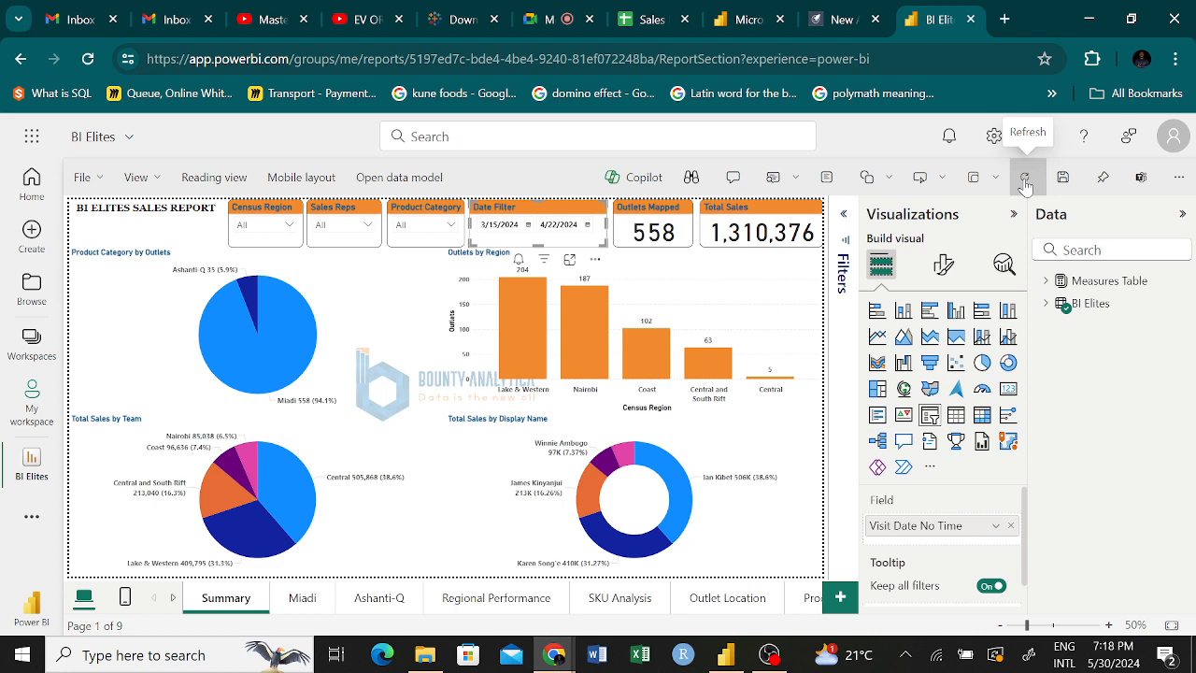
# Step: Examine the BI Elites report's file commands, view options, additional actions such as Analyze in Excel, and the Power BI settings
pyautogui.click(89, 178)
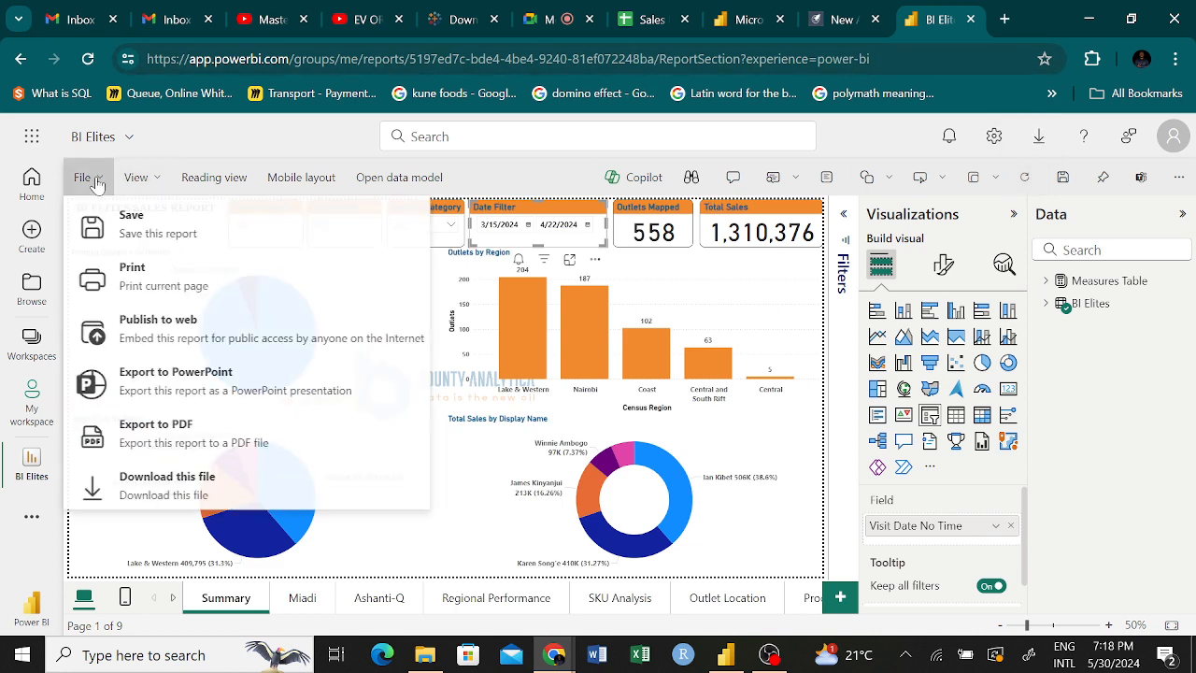
pyautogui.click(155, 181)
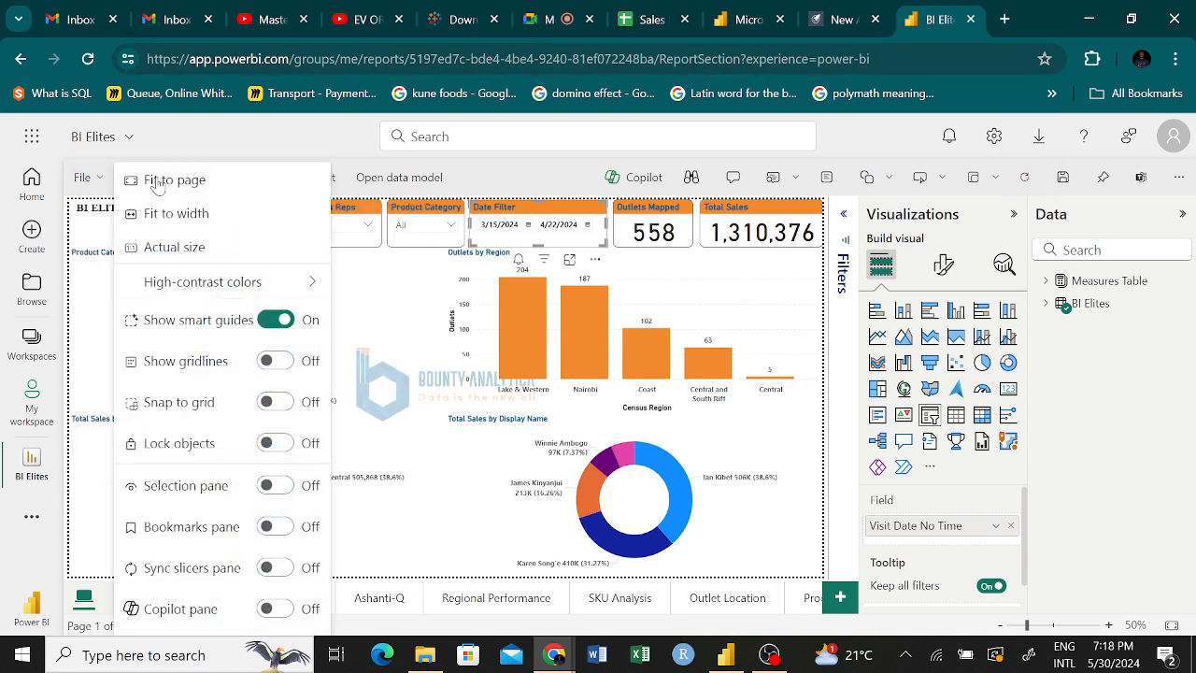
pyautogui.click(327, 140)
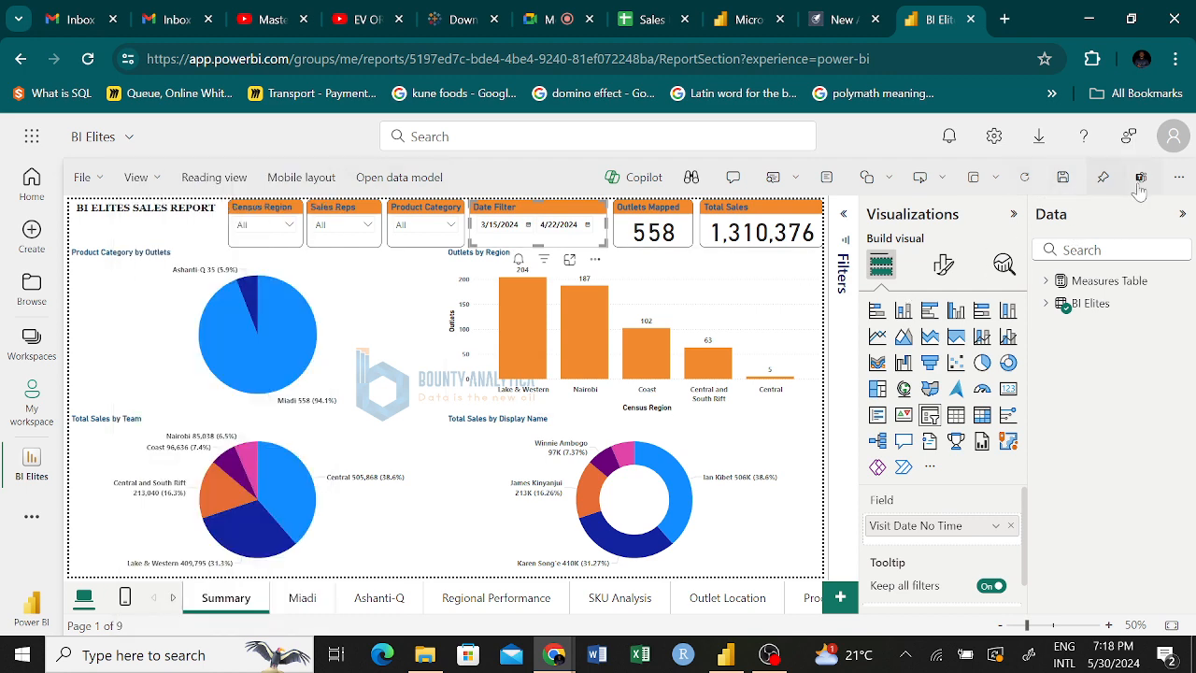
pyautogui.click(1179, 182)
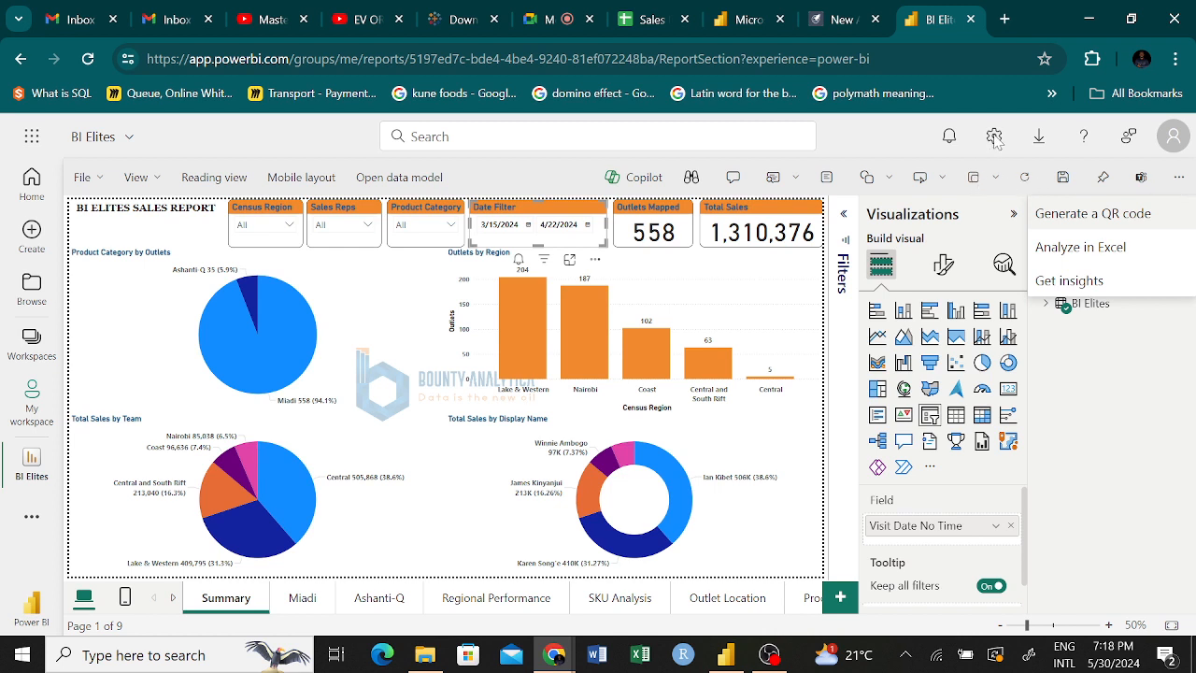
pyautogui.click(877, 133)
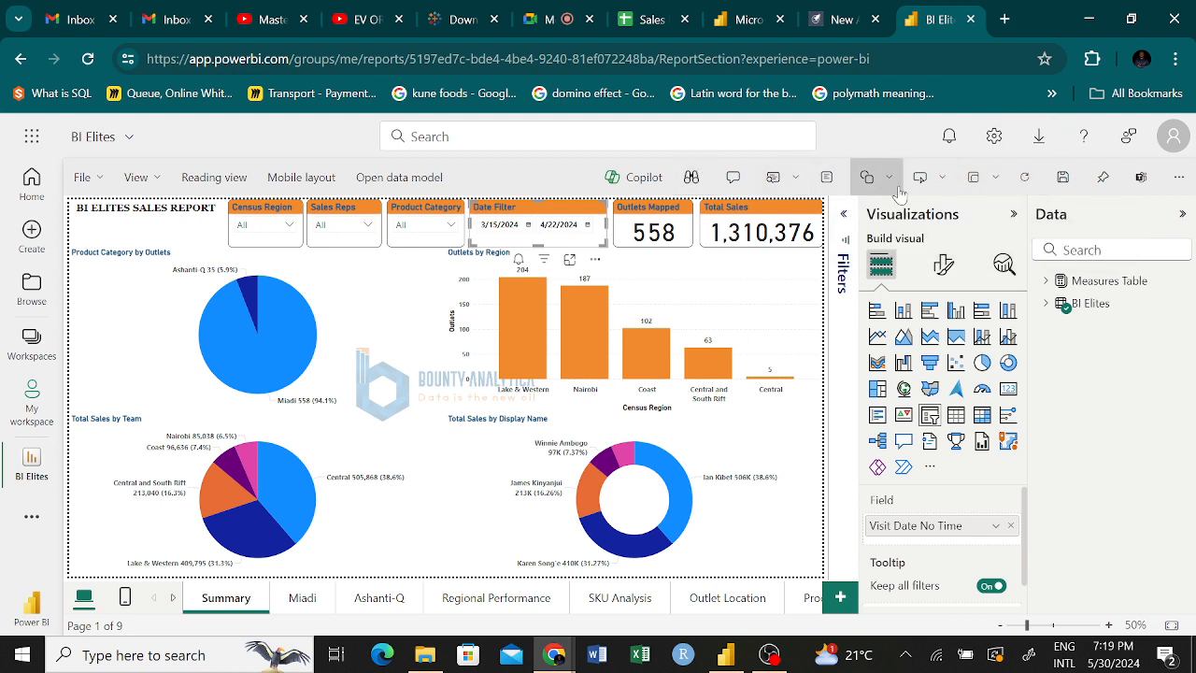
pyautogui.click(996, 140)
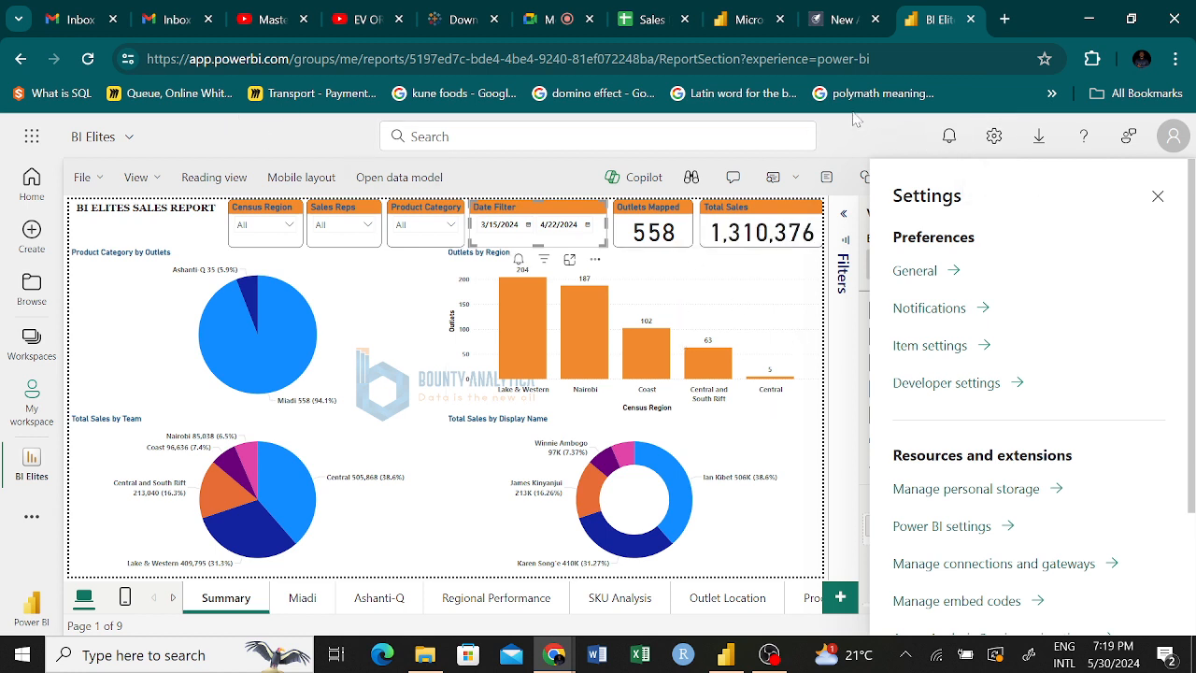
pyautogui.click(1157, 195)
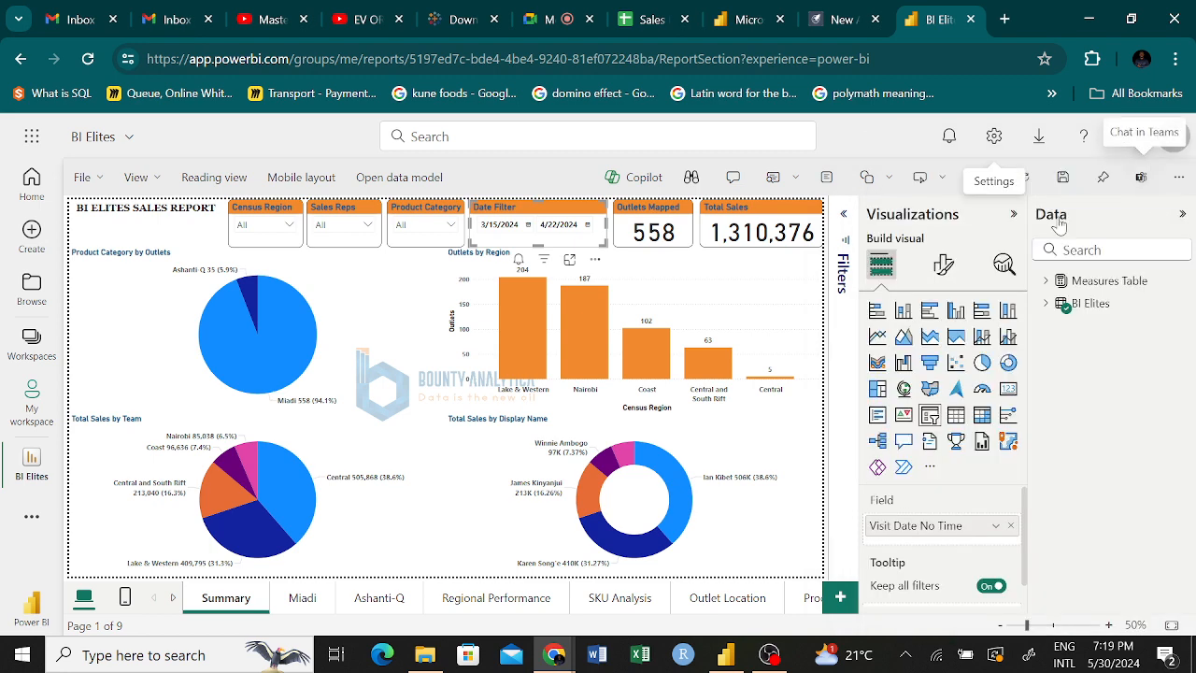
# Step: Examine the report's QR code and insights options, visual interactions, insertable buttons and shapes, drill options and view toggles
pyautogui.click(1179, 177)
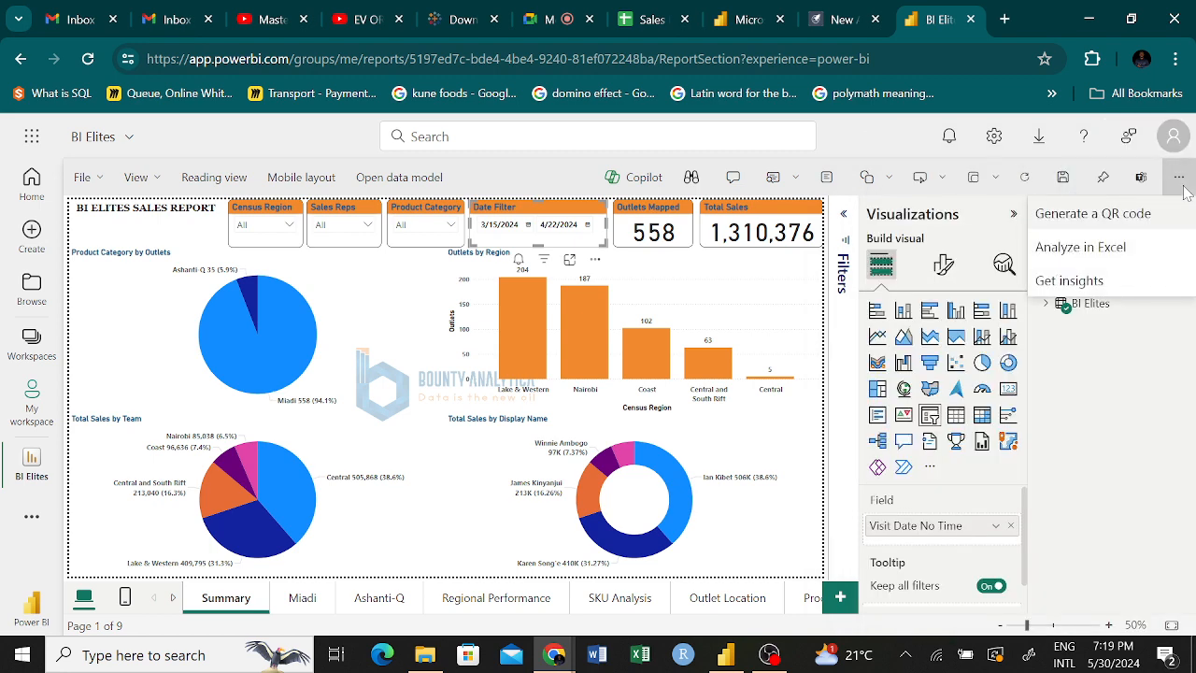
pyautogui.click(999, 179)
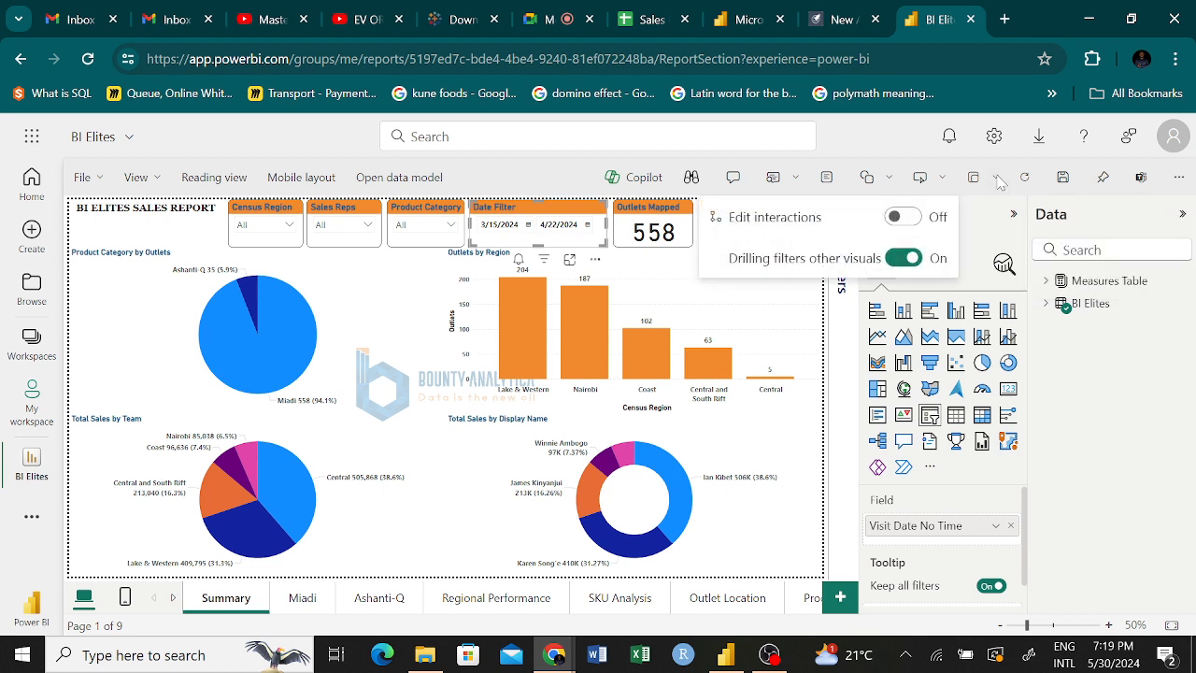
pyautogui.click(944, 179)
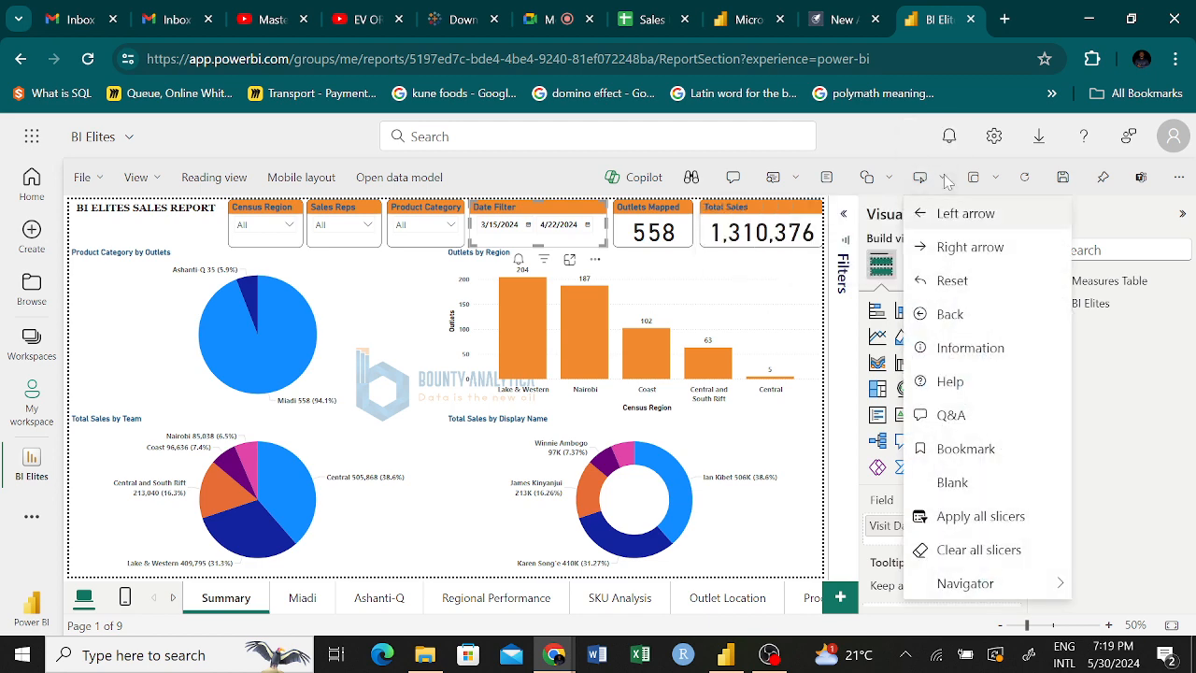
pyautogui.click(889, 179)
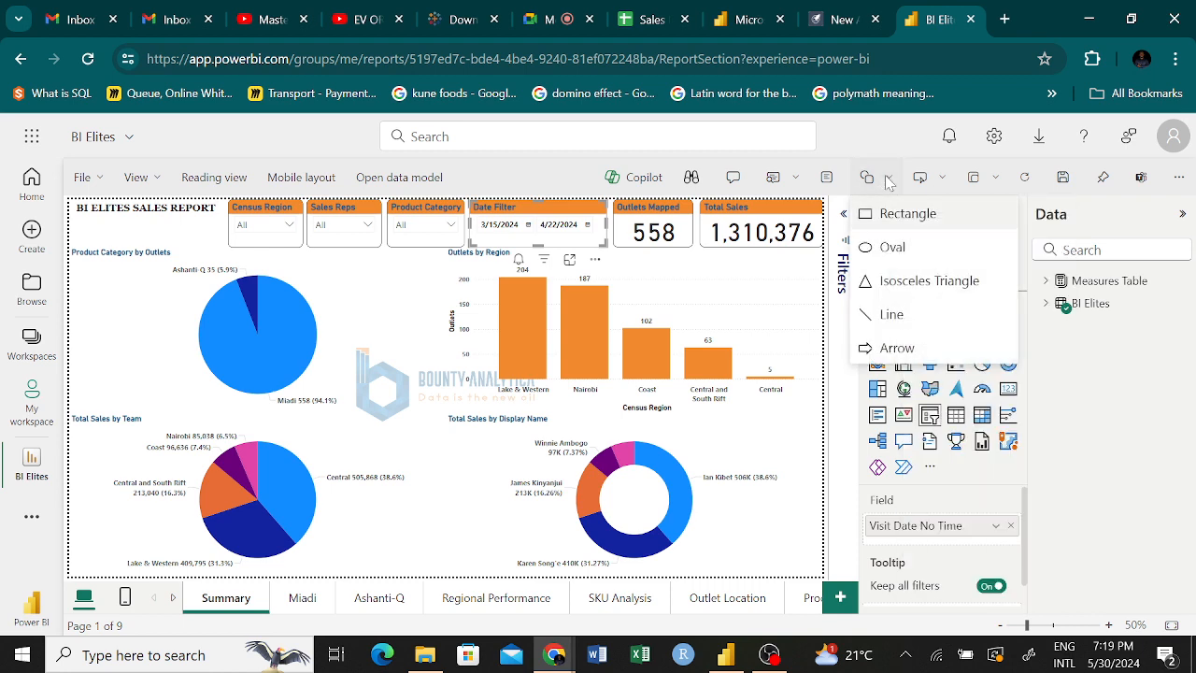
pyautogui.click(797, 180)
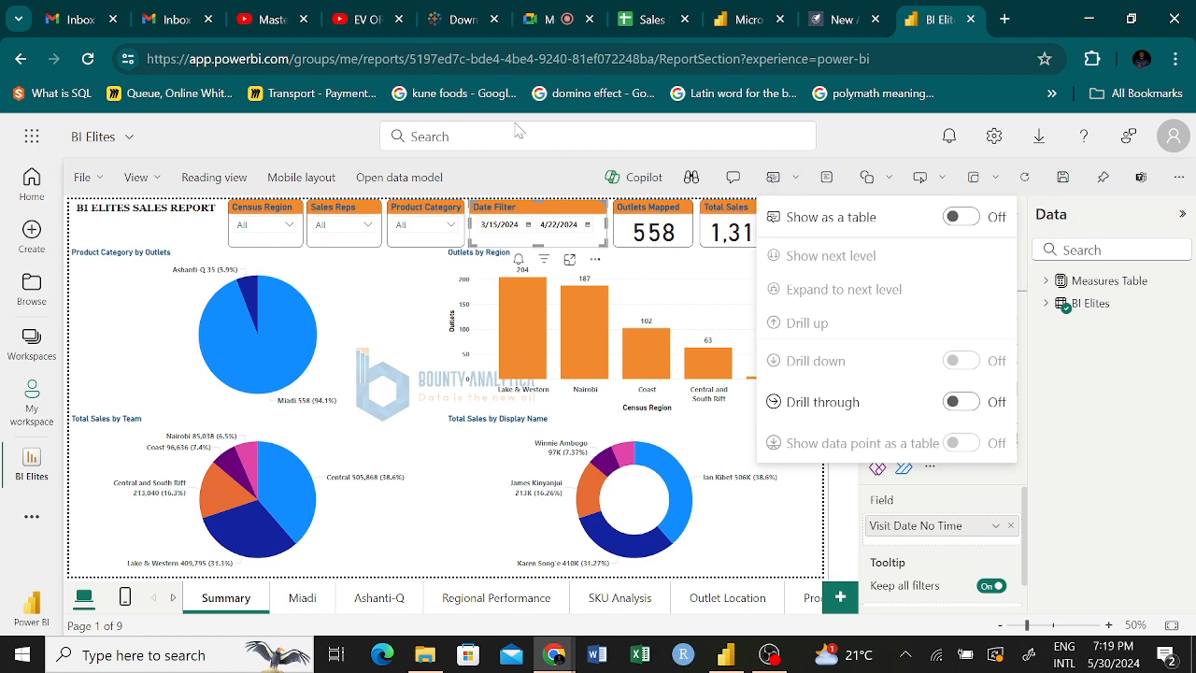
pyautogui.click(159, 180)
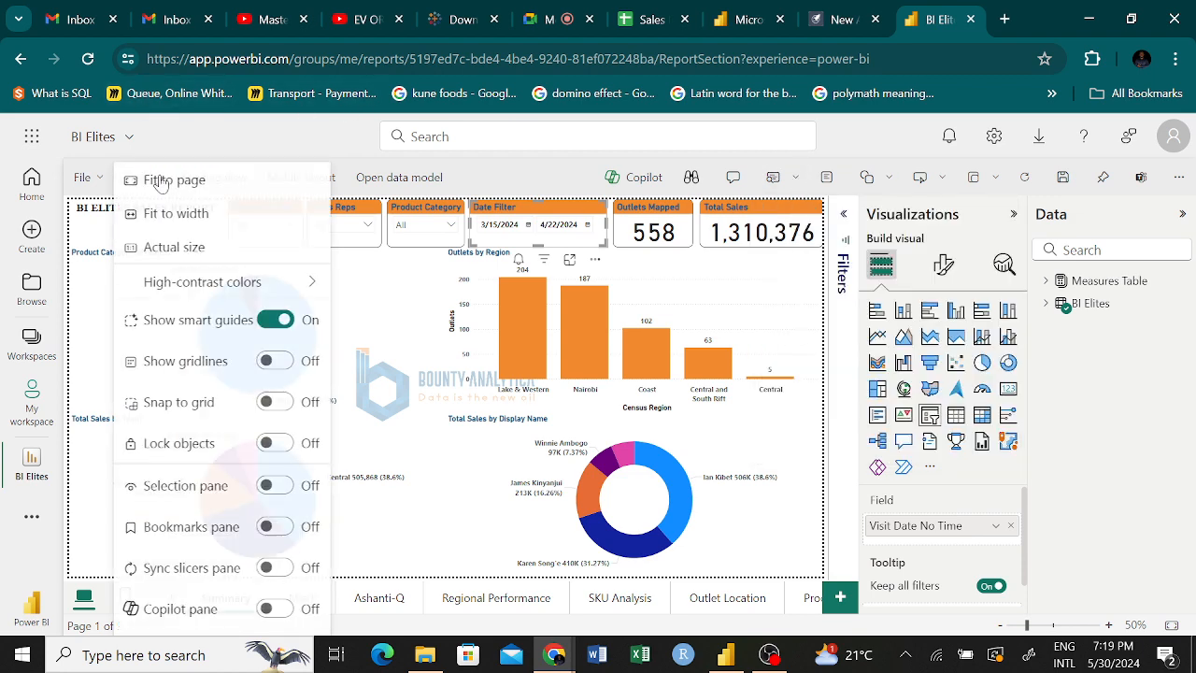
# Step: Open the BI Elites data model with the organisation's signed-in Power BI account and inspect the BI Elites and Measures Table cards
pyautogui.click(389, 179)
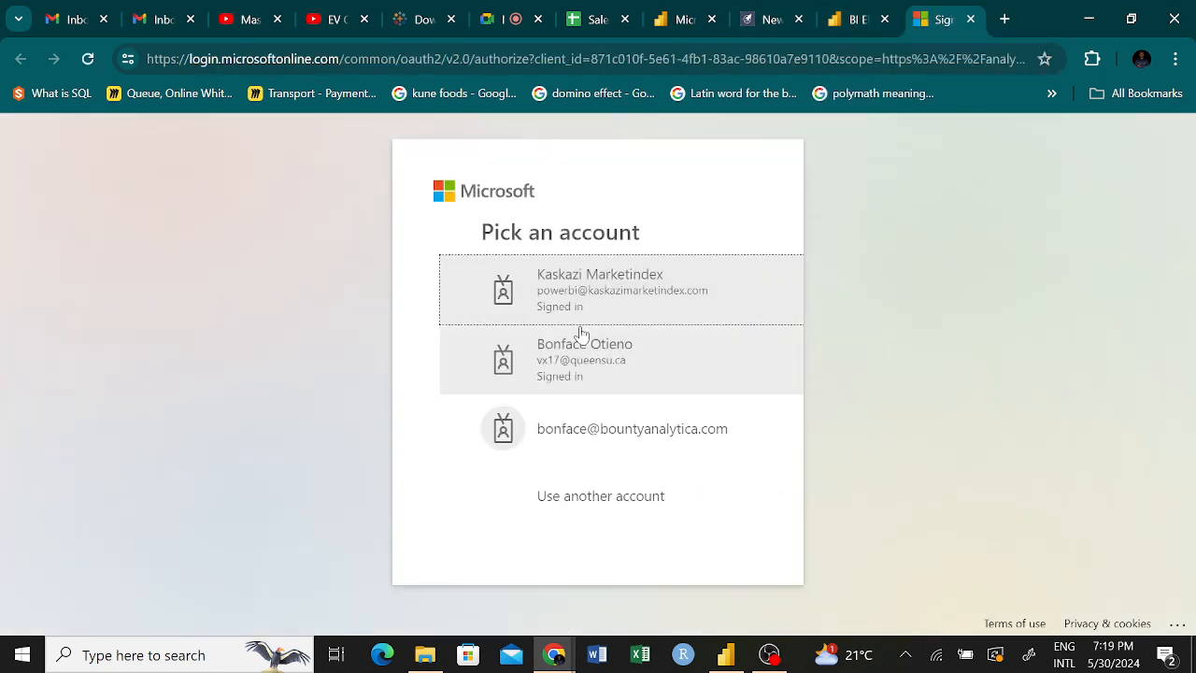
pyautogui.click(598, 292)
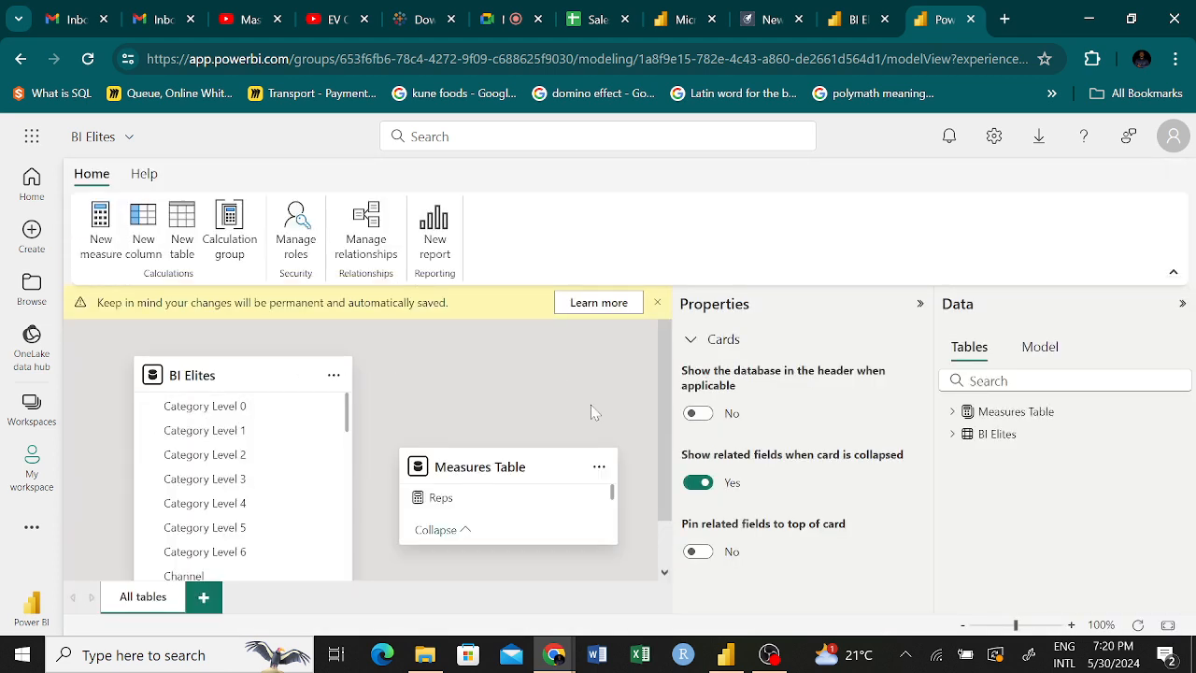
pyautogui.scroll(-1, 592, 412)
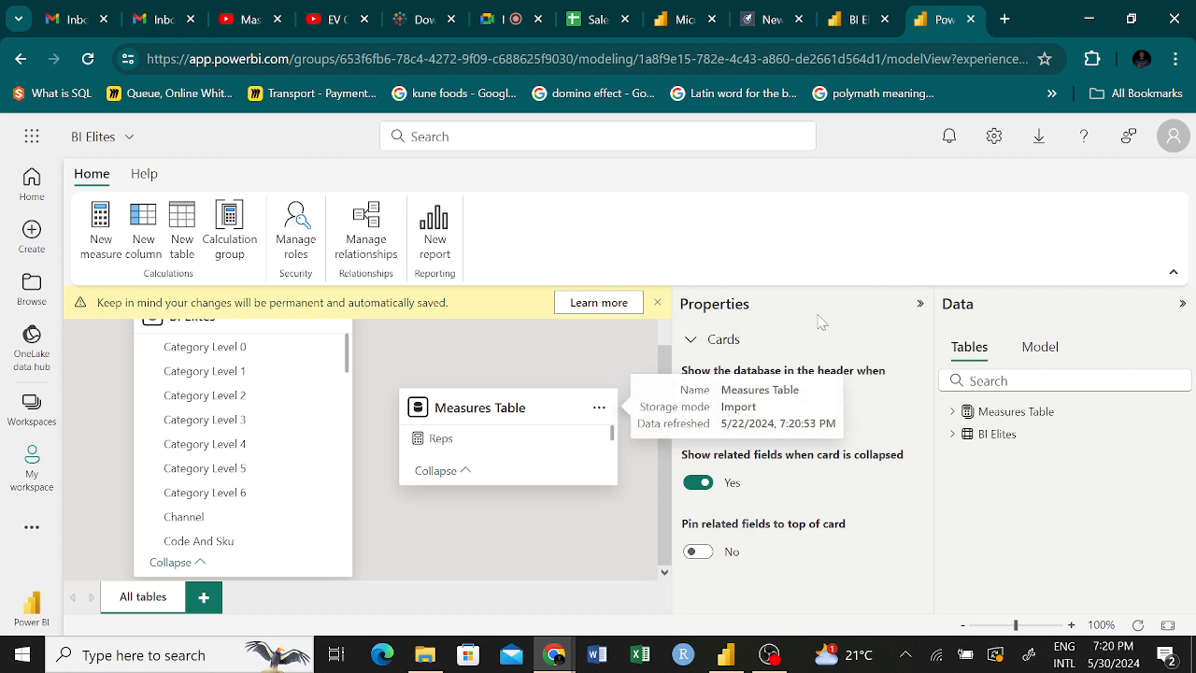
pyautogui.click(578, 304)
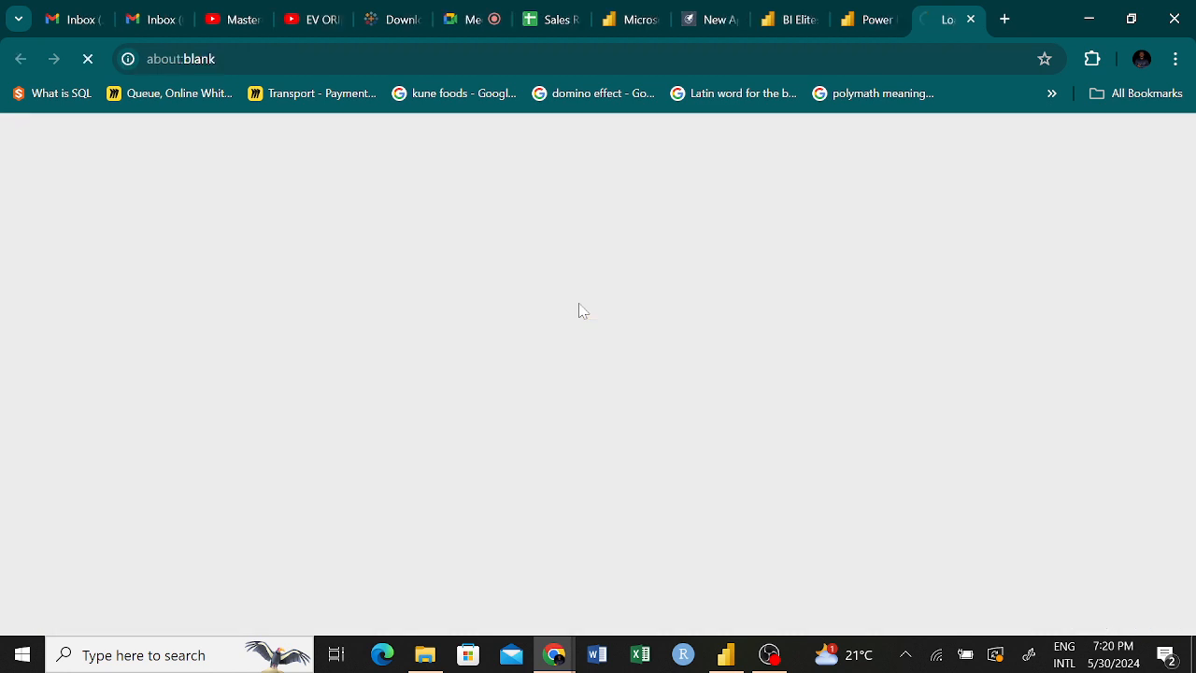
pyautogui.click(970, 19)
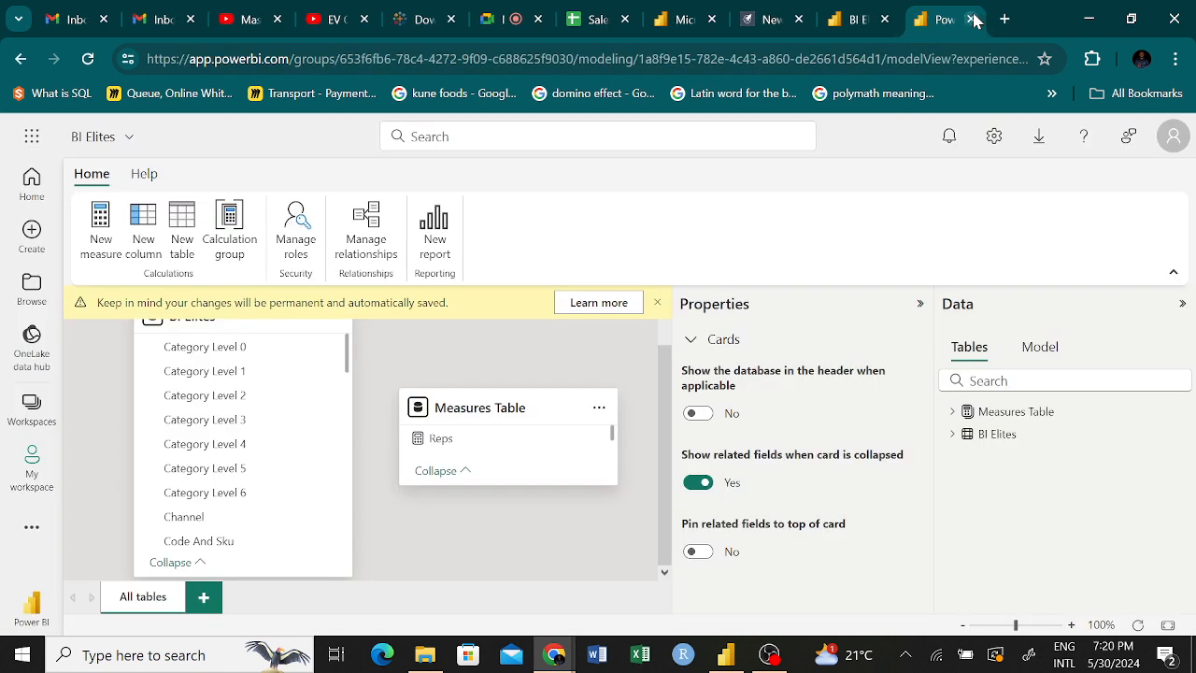
# Step: Dismiss the notice about permanent changes, look over the BI Elites and Measures Table cards, and close the data model
pyautogui.click(657, 303)
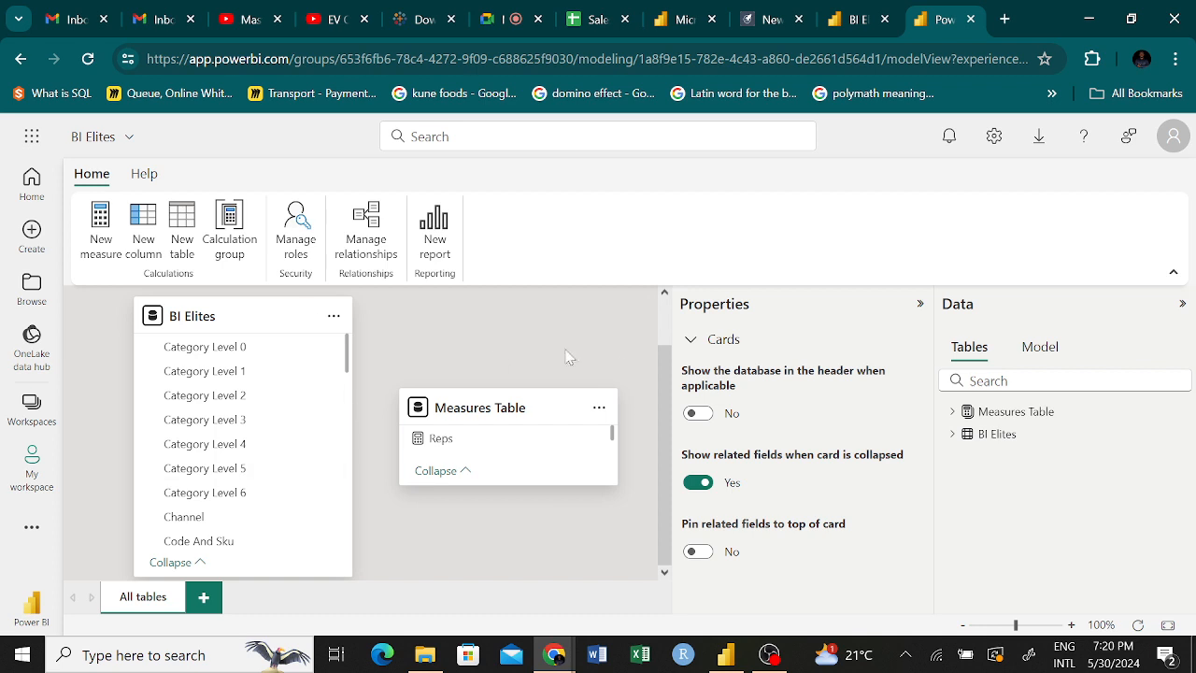
pyautogui.scroll(1, 646, 308)
pyautogui.scroll(-1, 646, 308)
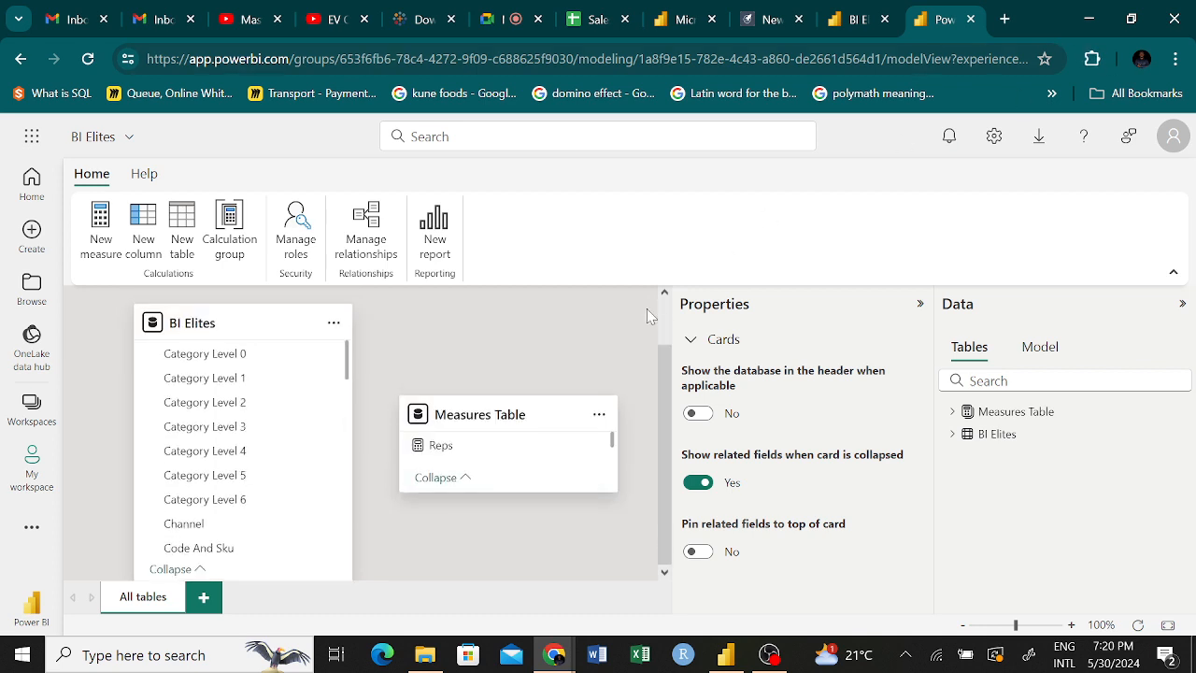
pyautogui.scroll(1, 646, 308)
pyautogui.scroll(-1, 646, 308)
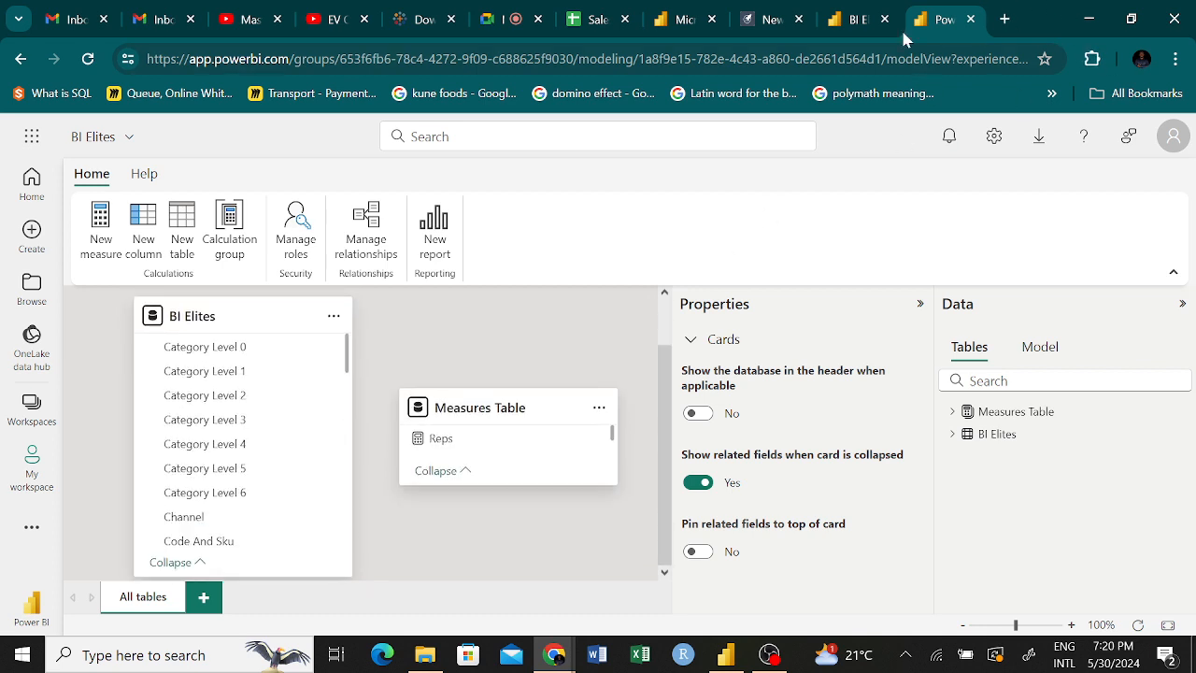
pyautogui.click(971, 20)
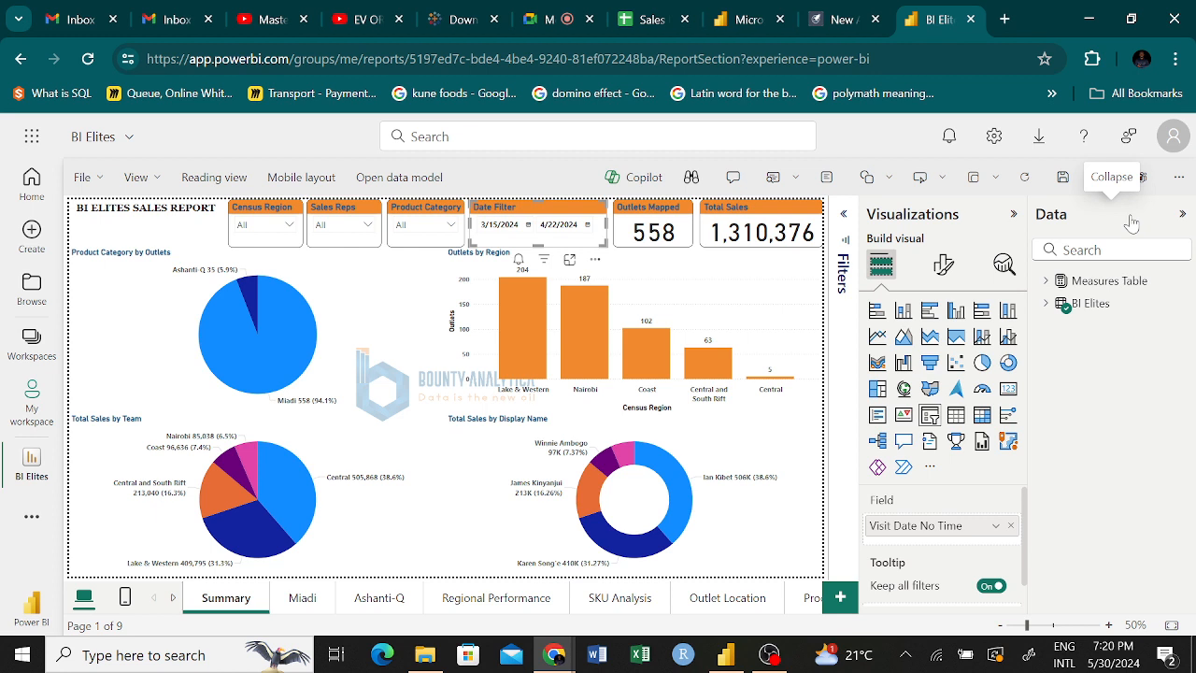
# Step: Examine the report's additional actions, the settings list and the General preferences, and return to the BI Elites report
pyautogui.click(1180, 177)
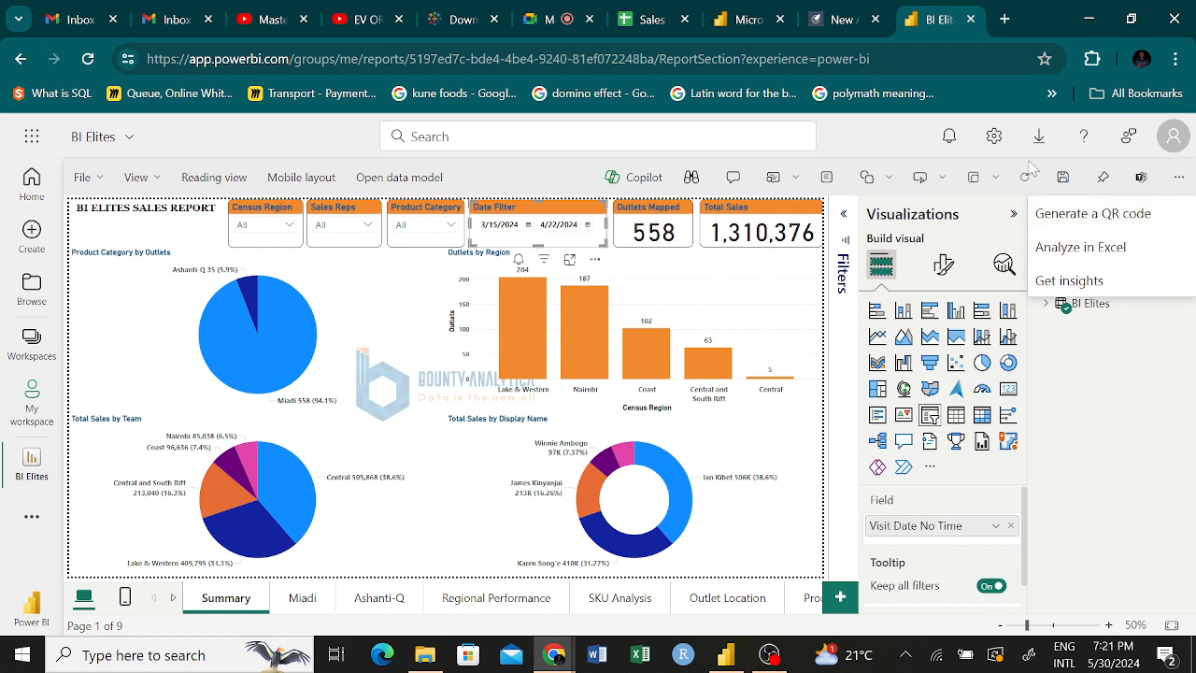
pyautogui.click(993, 137)
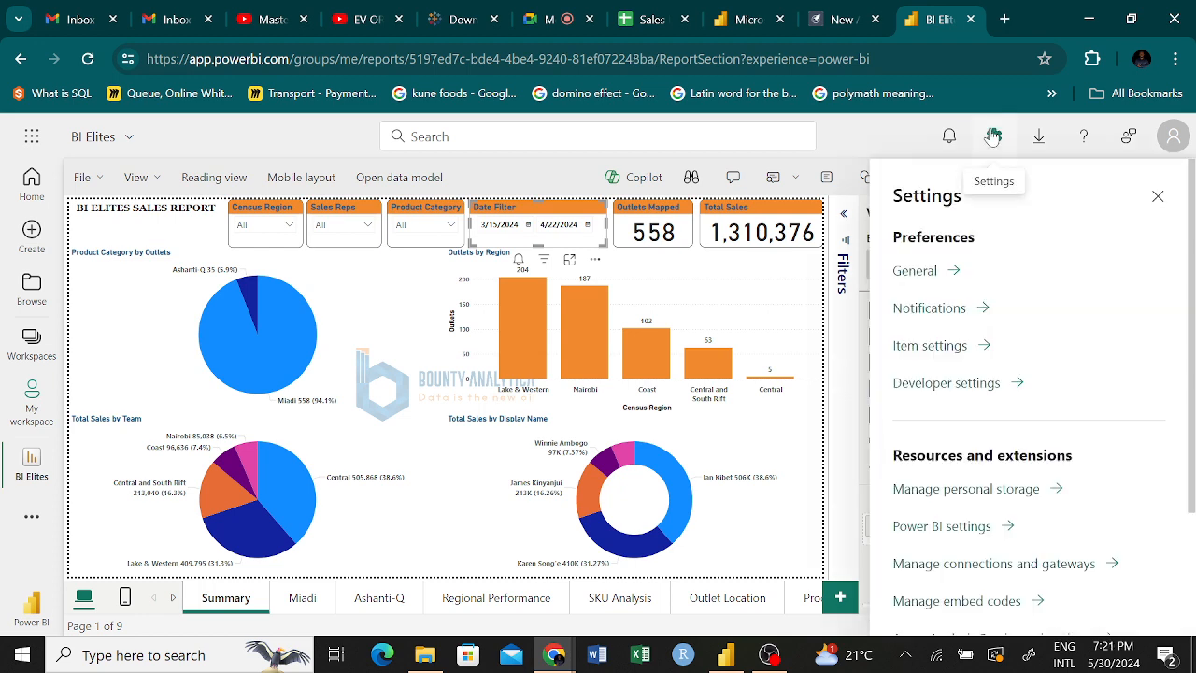
pyautogui.scroll(-2, 1028, 393)
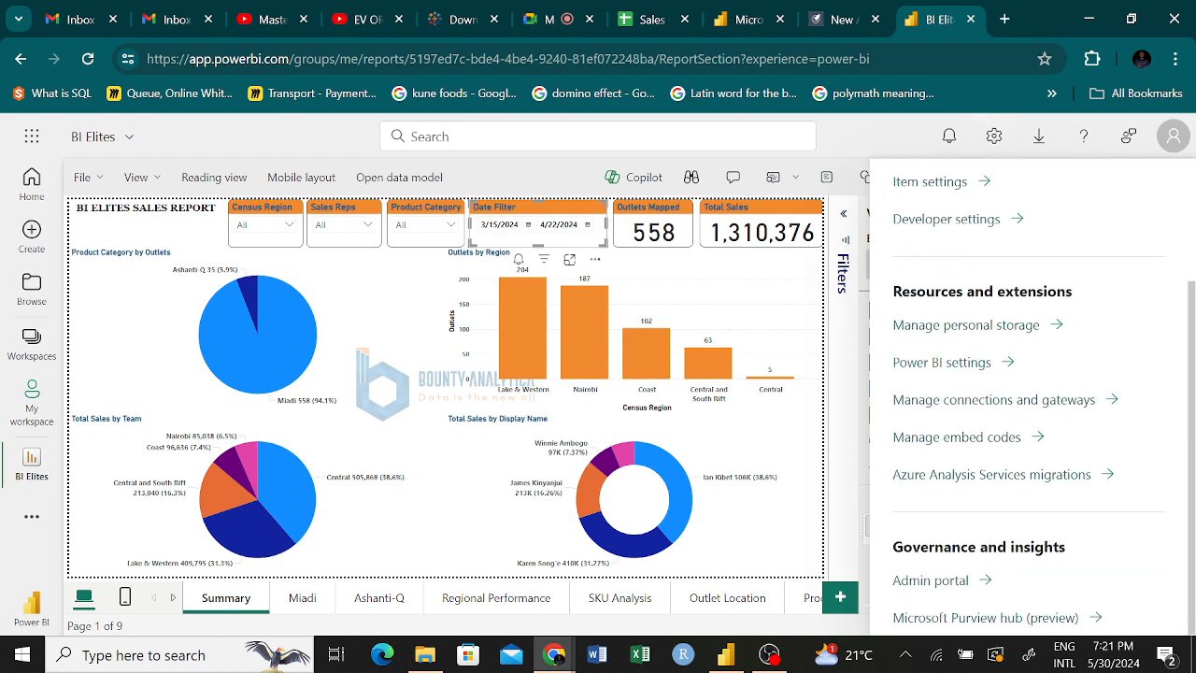
pyautogui.scroll(2, 1000, 463)
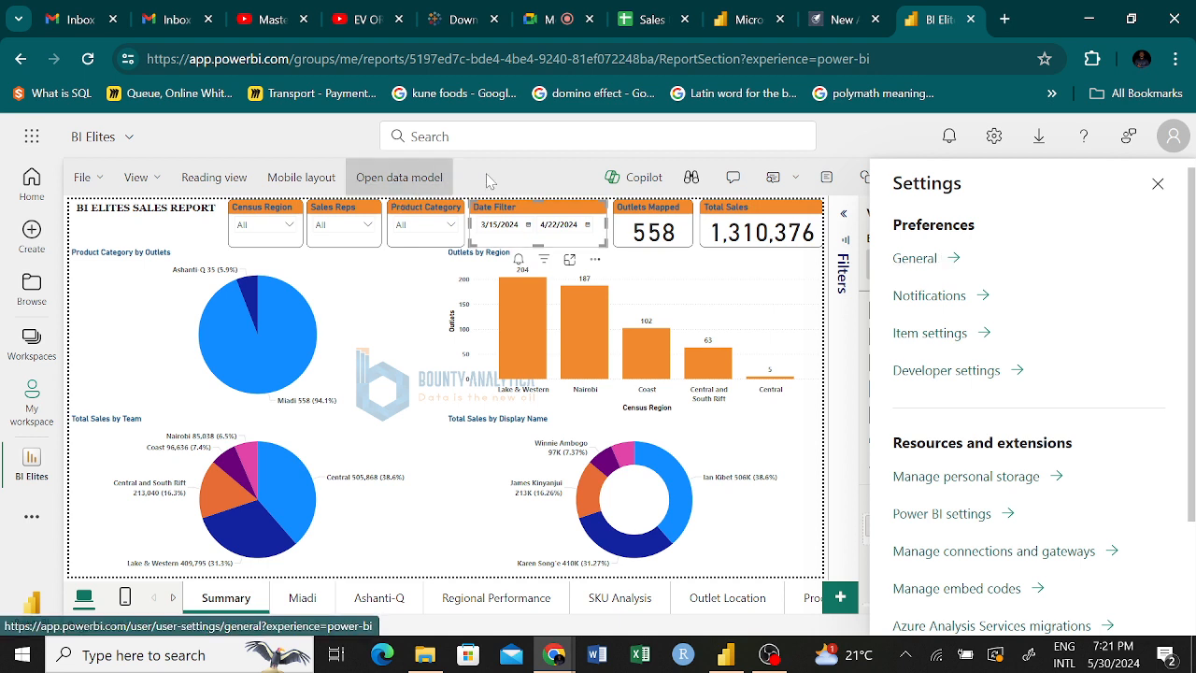
pyautogui.click(954, 265)
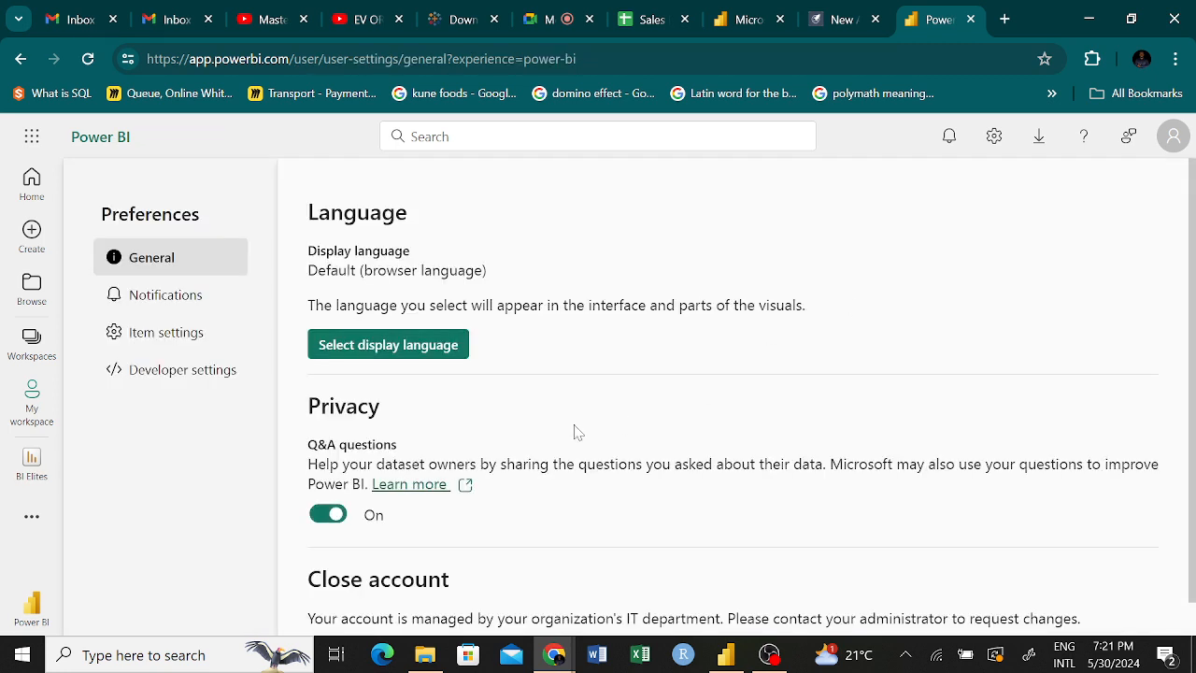
pyautogui.scroll(-1, 576, 433)
pyautogui.scroll(1, 752, 401)
pyautogui.hscroll(-5, 275, 432)
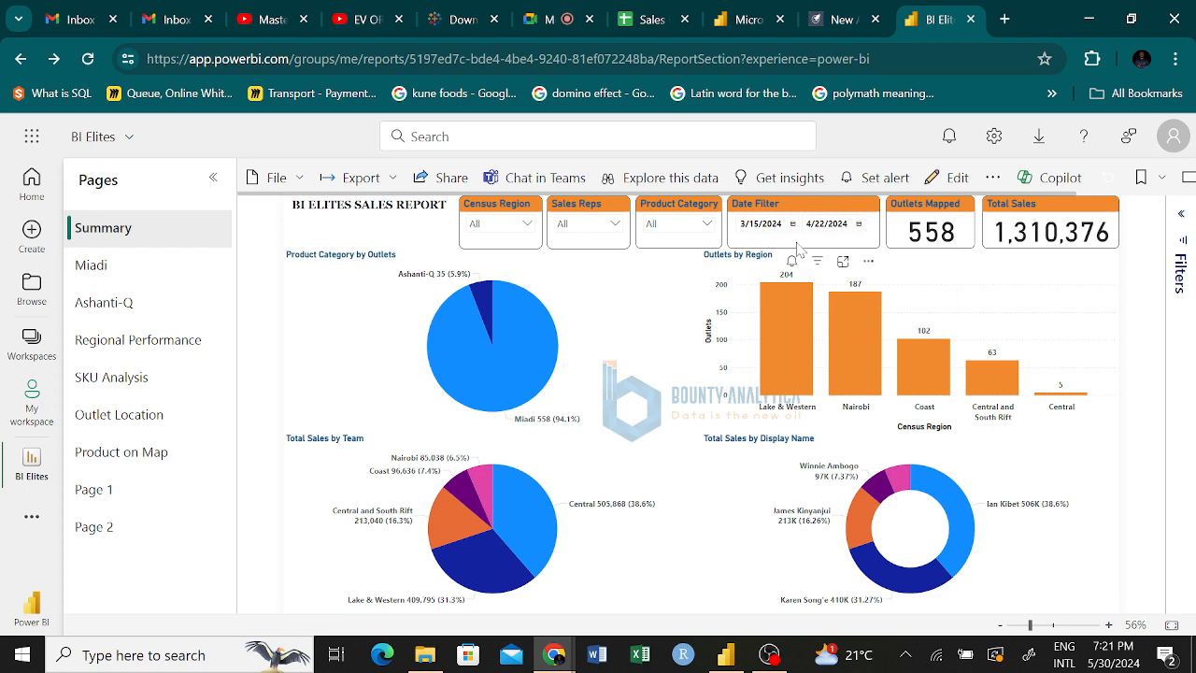
# Step: Reopen the BI Elites report for editing and inspect the options available for the Total Sales measure in Measures Table
pyautogui.click(953, 179)
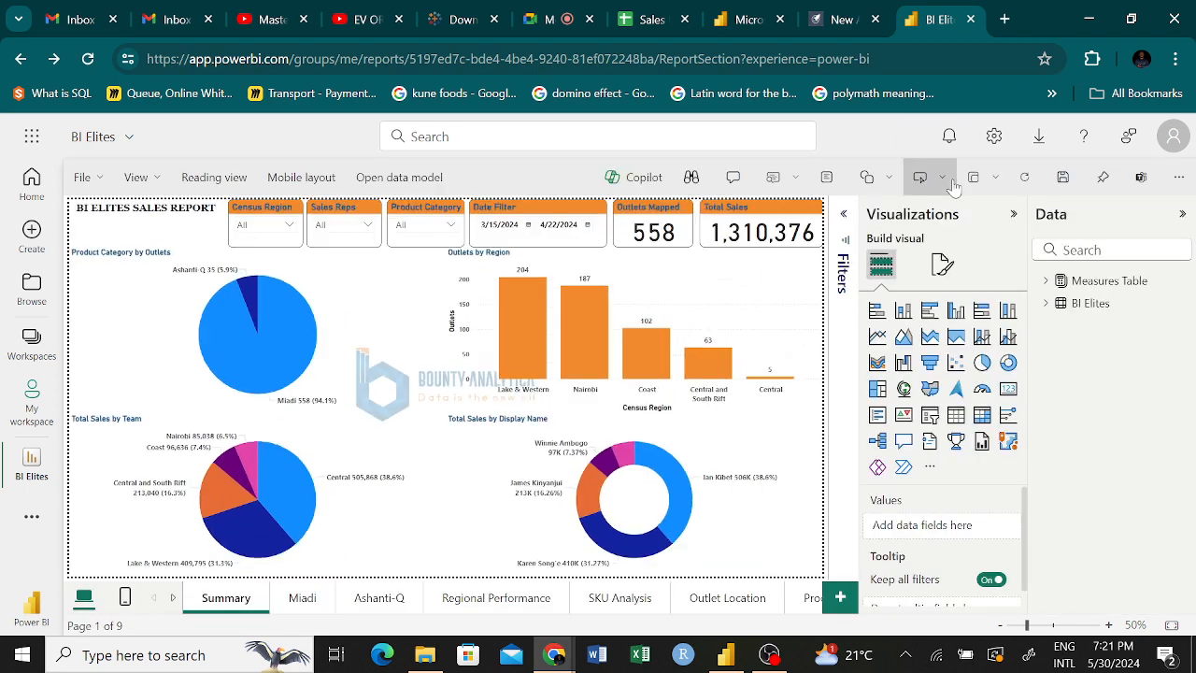
pyautogui.click(1048, 303)
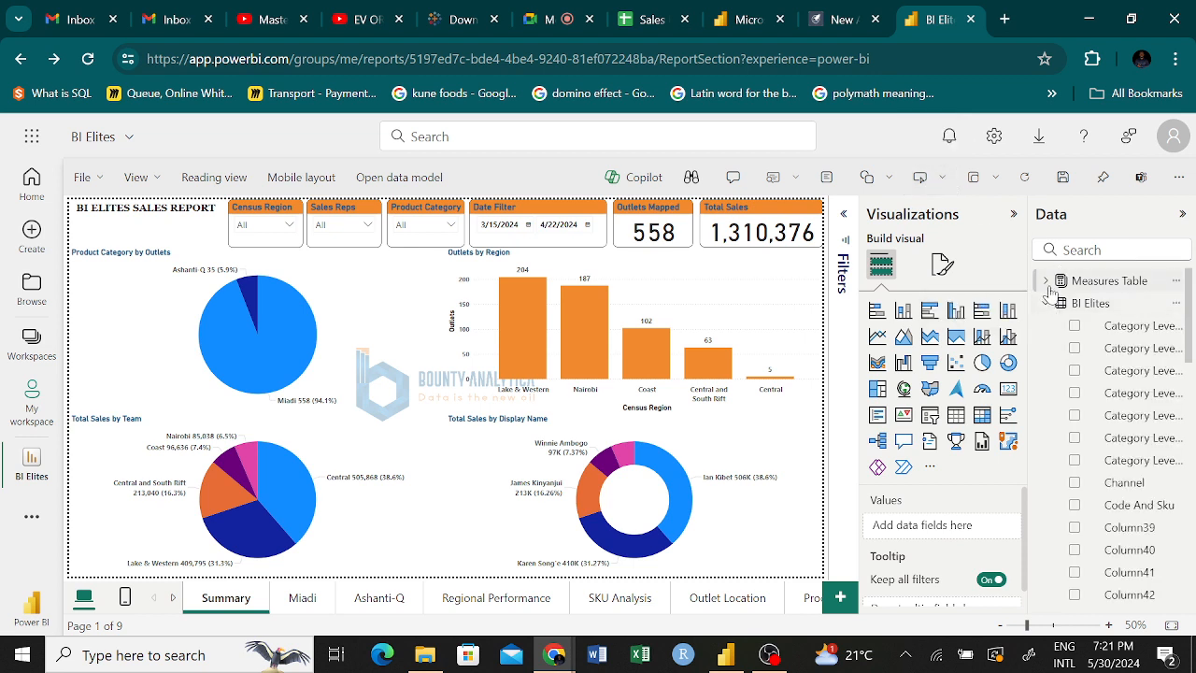
pyautogui.click(1047, 303)
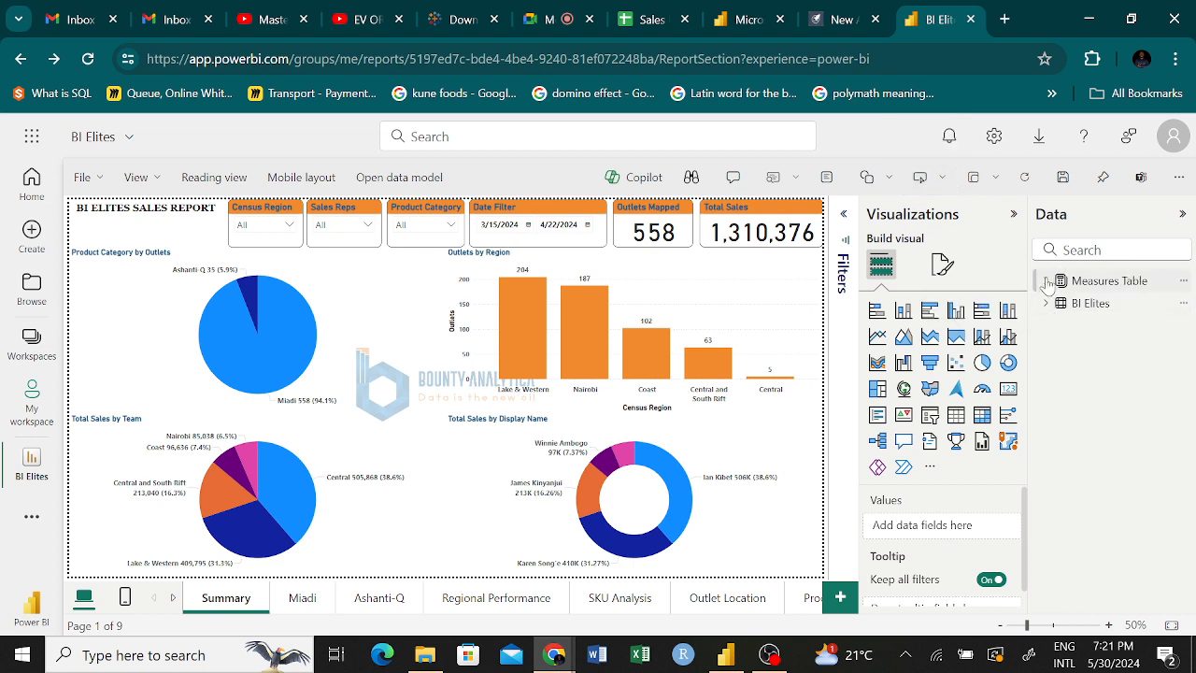
pyautogui.click(1046, 281)
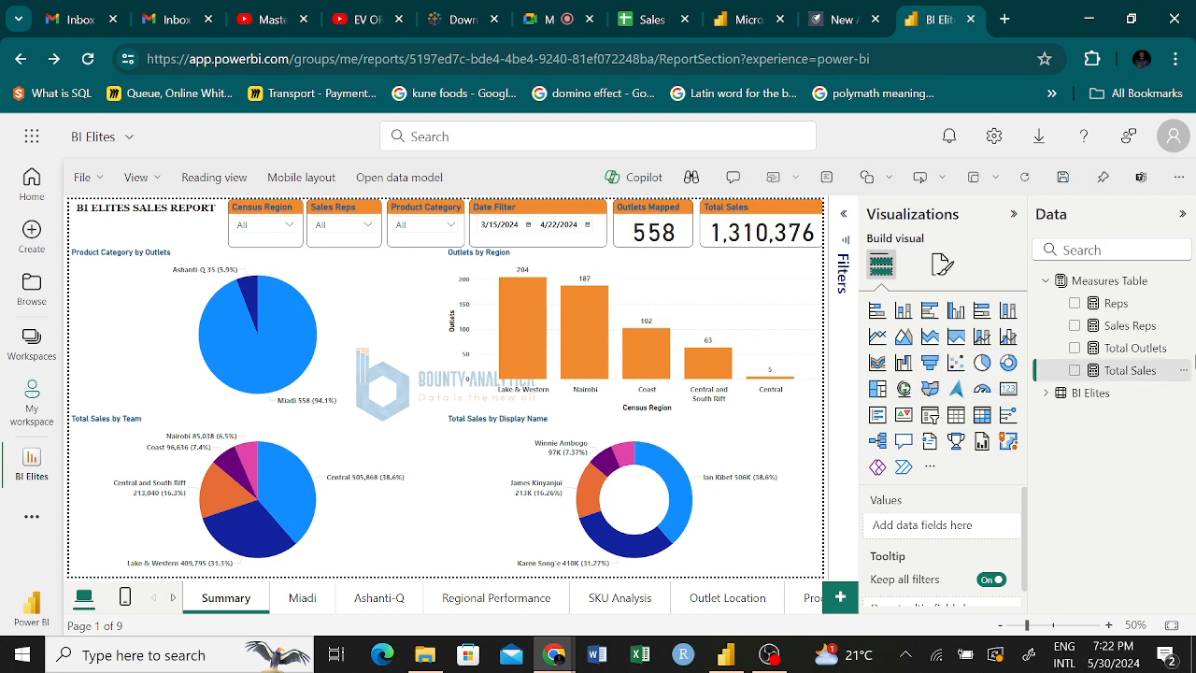
pyautogui.click(1183, 371)
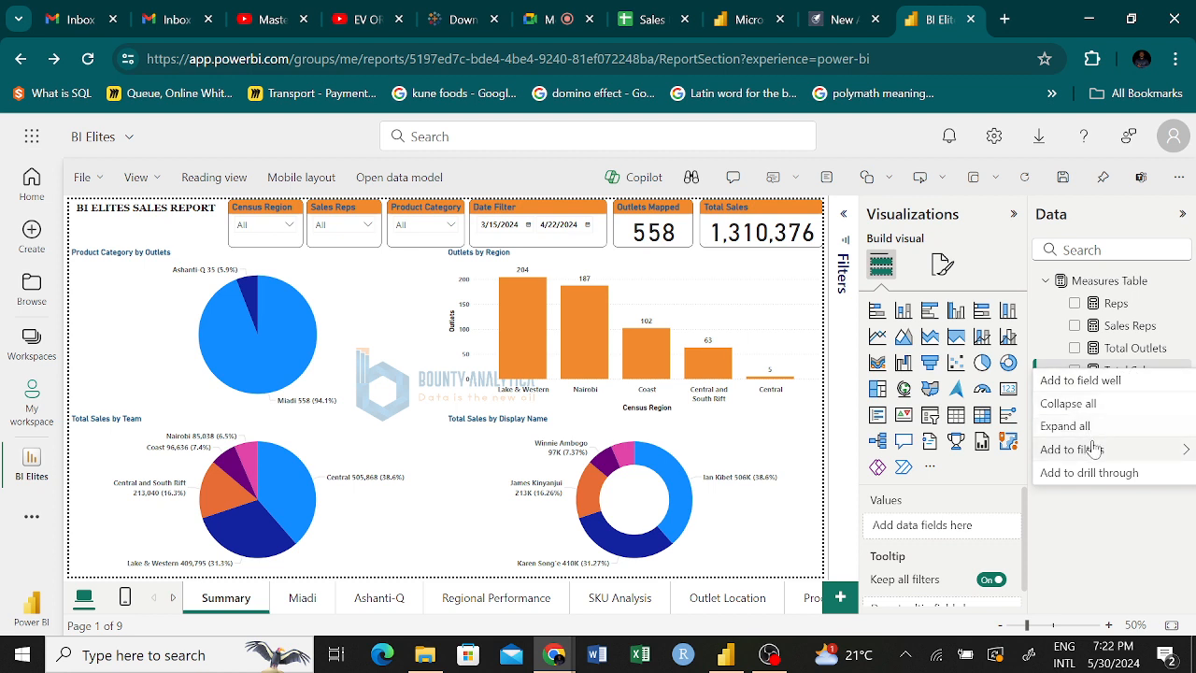
pyautogui.rightClick(1082, 525)
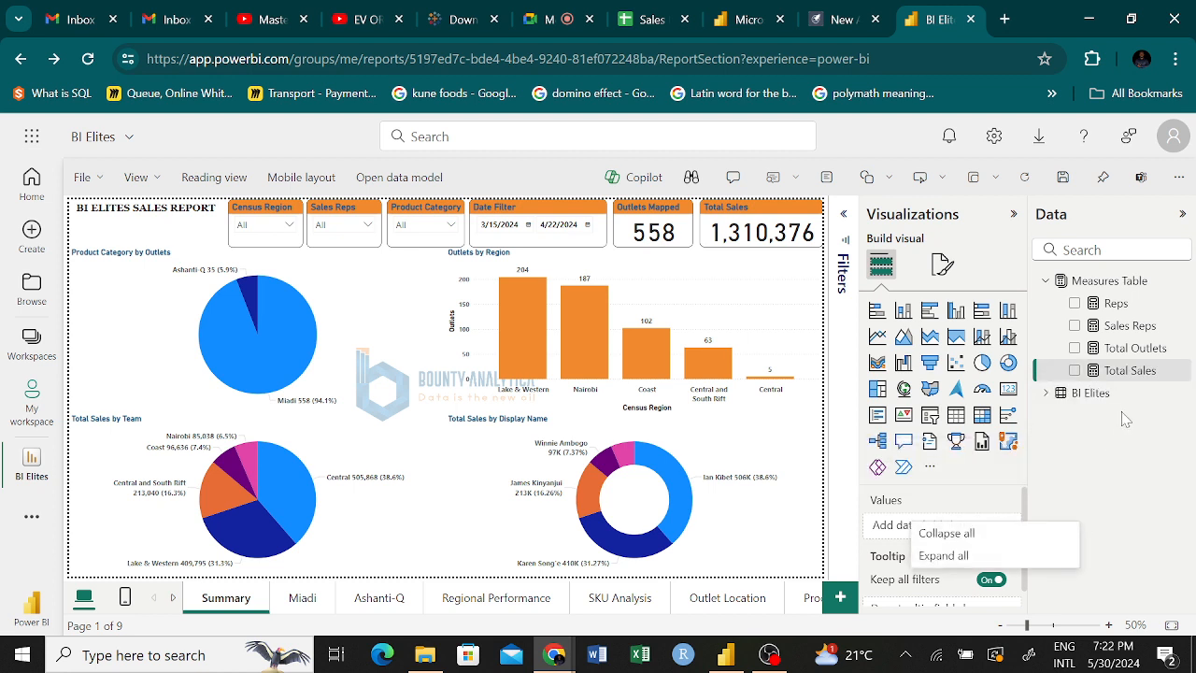
pyautogui.click(1075, 371)
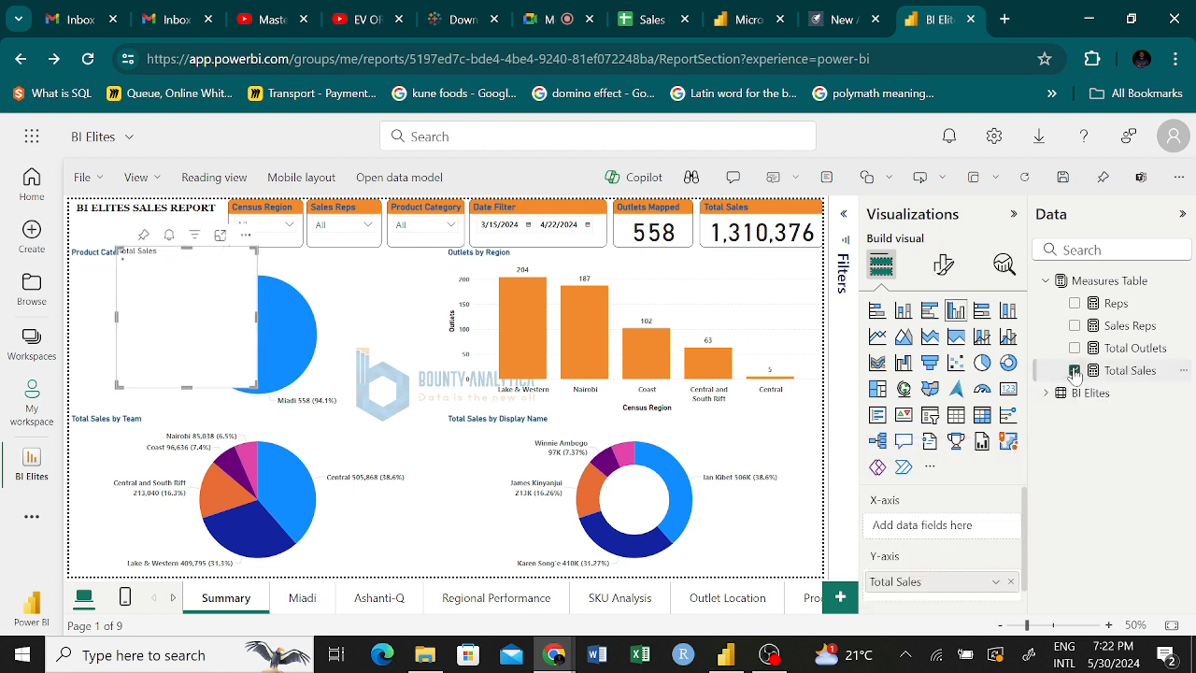
pyautogui.click(1075, 371)
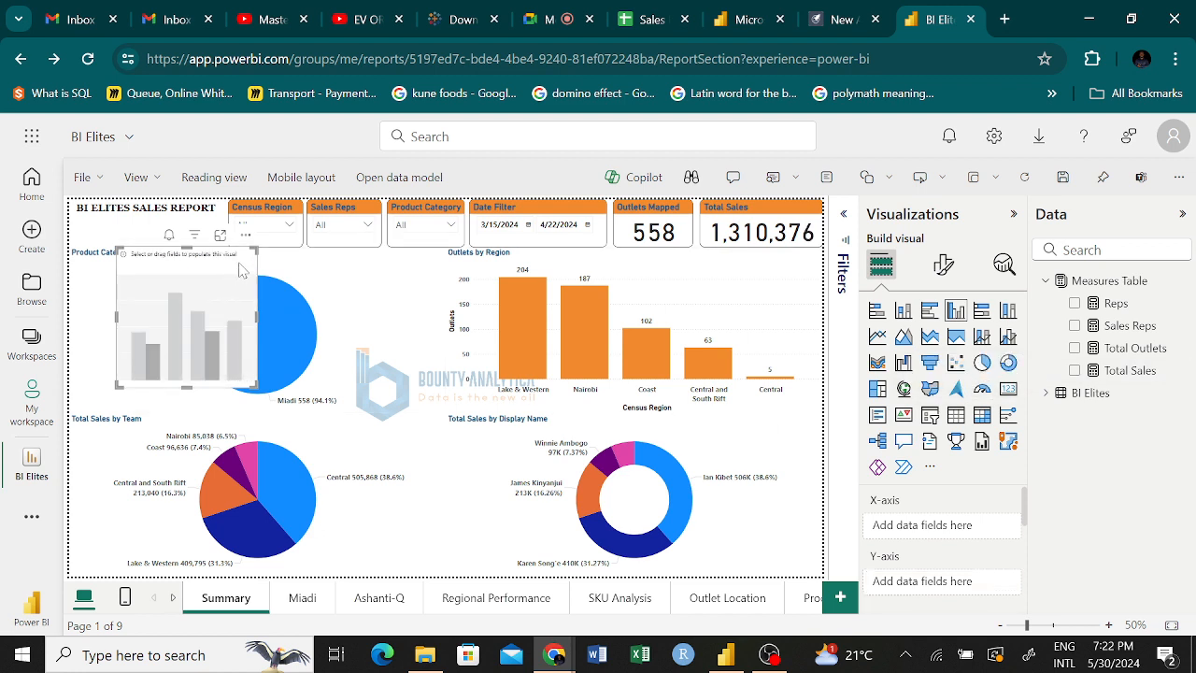
pyautogui.press('Delete')
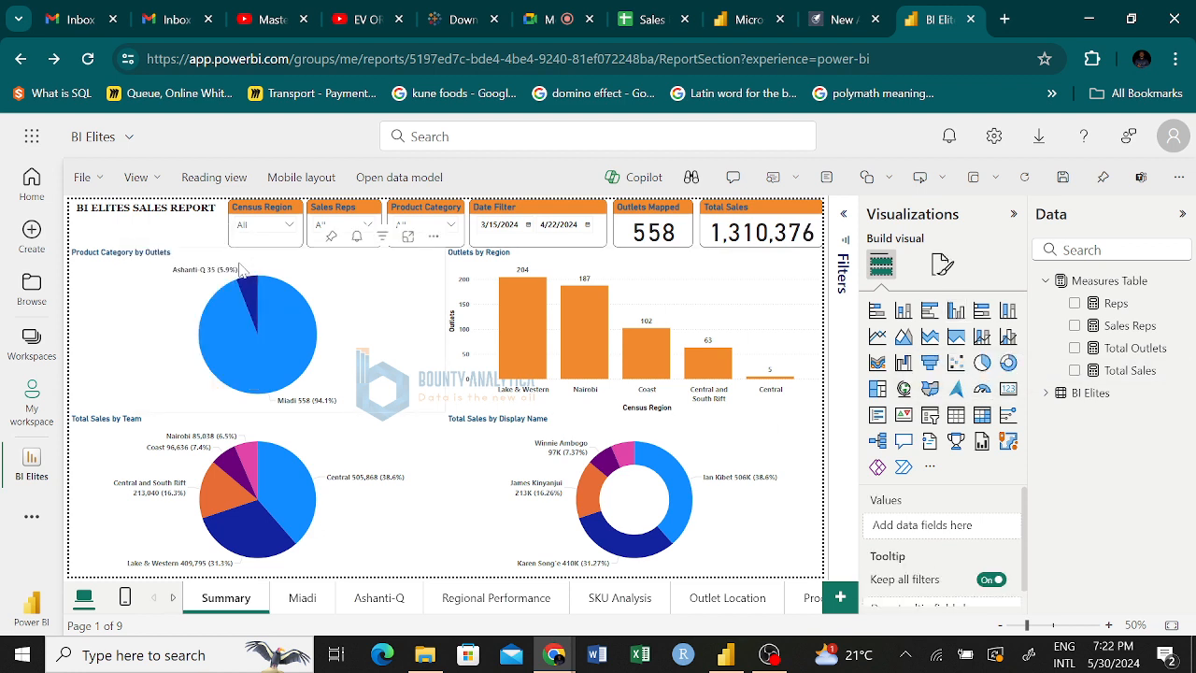
# Step: Switch to Power BI Desktop and display the Total Sales measure's DAX formula, highlighting the whole expression
pyautogui.click(1129, 329)
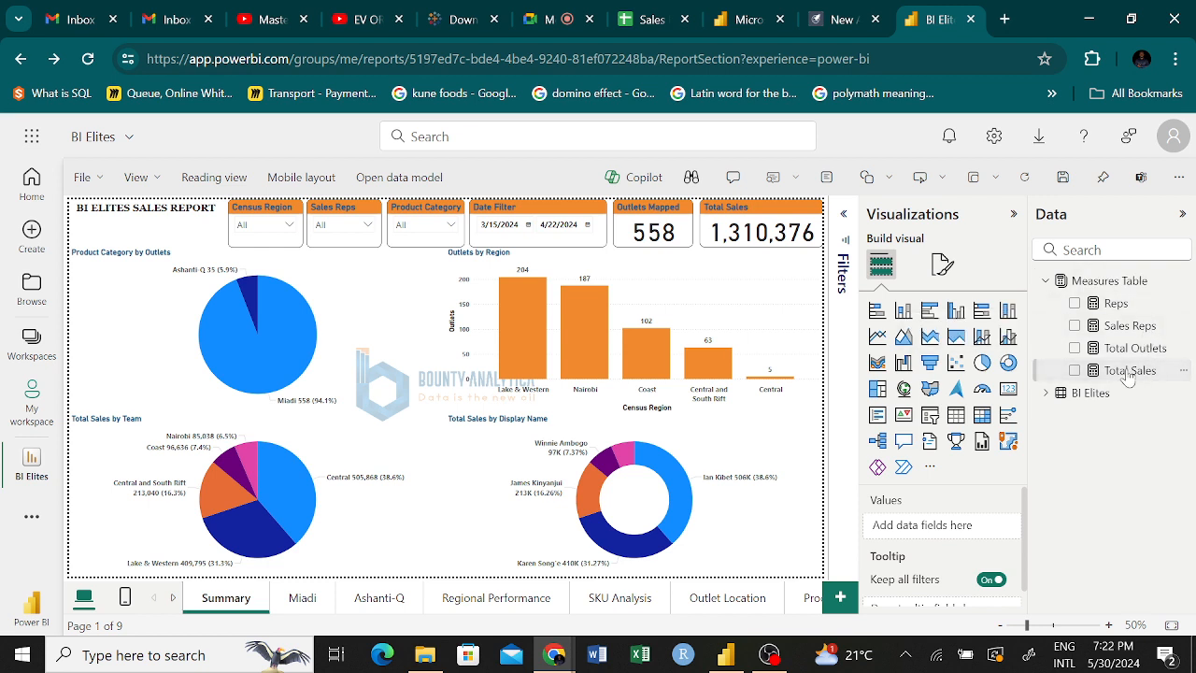
pyautogui.click(727, 656)
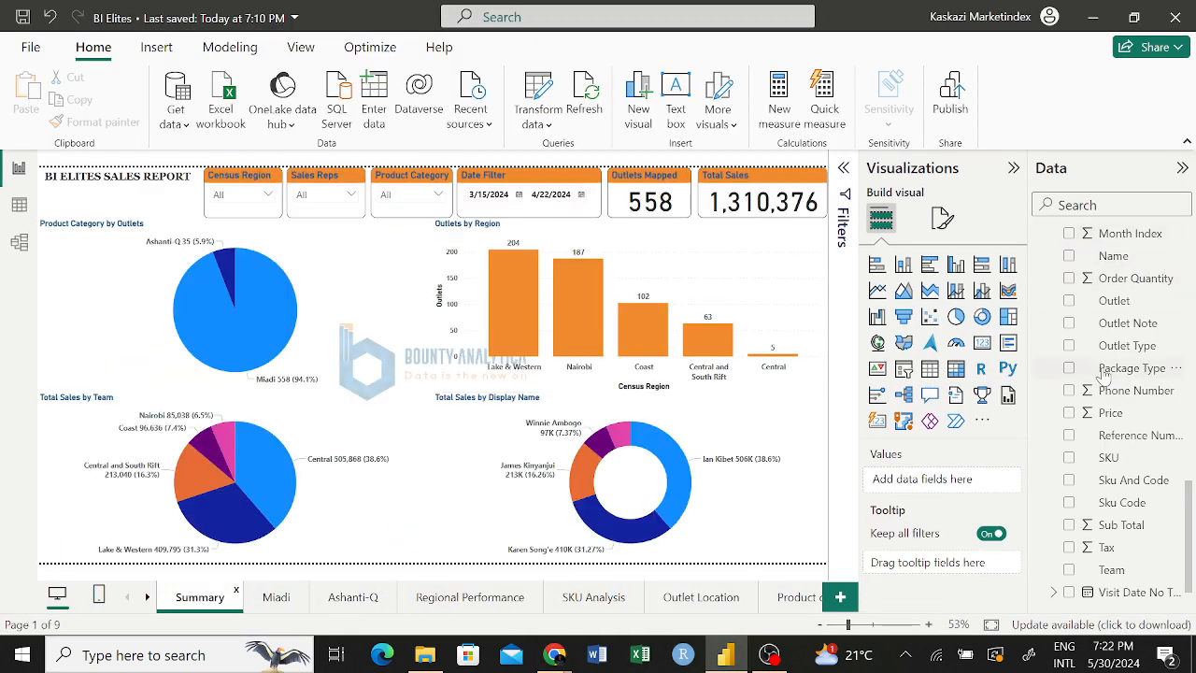
pyautogui.scroll(5, 1095, 316)
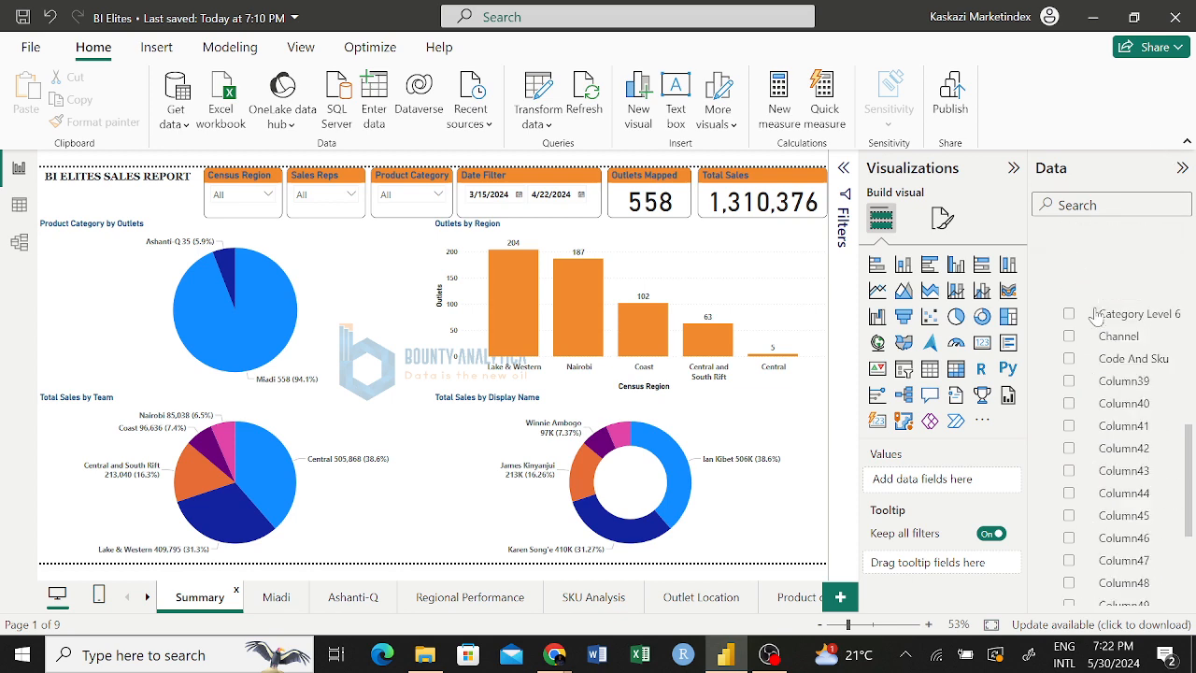
pyautogui.scroll(3, 1095, 315)
pyautogui.click(1040, 348)
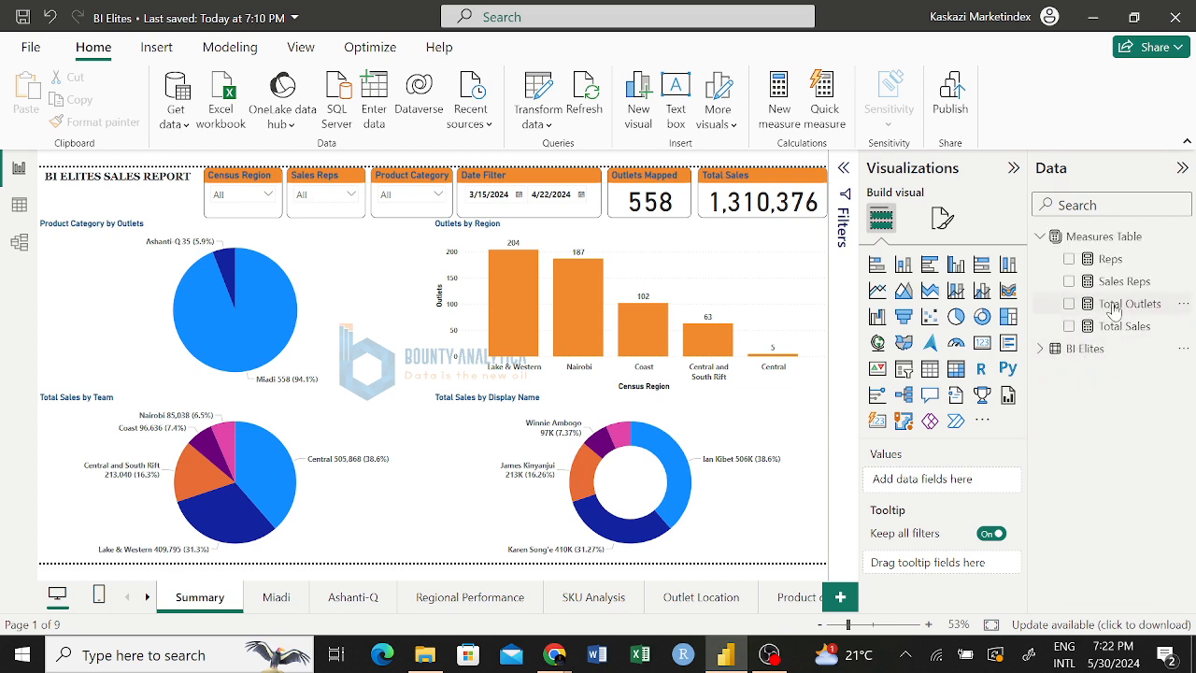
pyautogui.click(1126, 328)
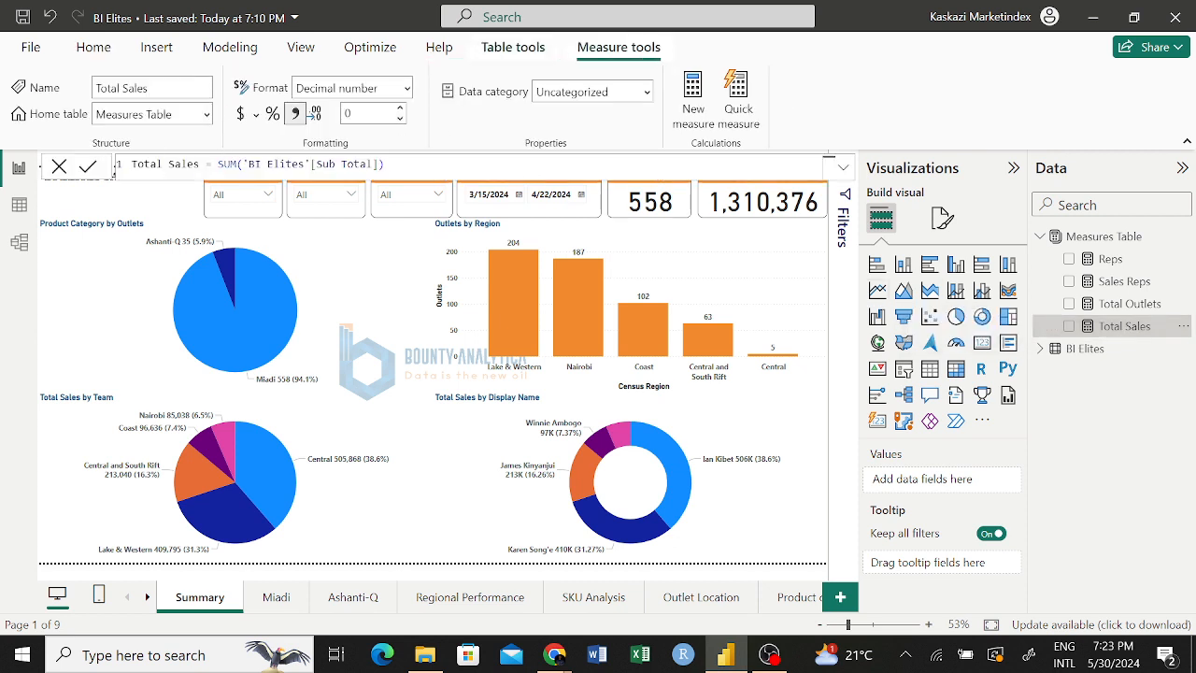
pyautogui.moveTo(389, 164); pyautogui.dragTo(132, 164)
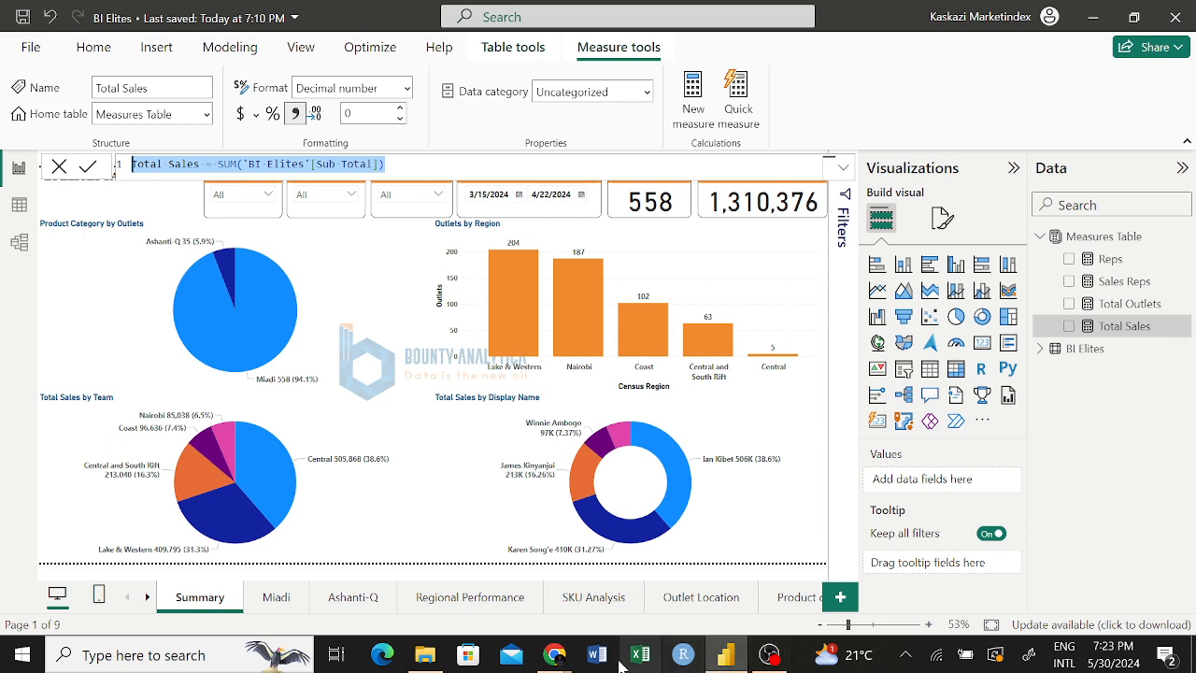
# Step: Switch back to the BI Elites report in Chrome and select the Total Sales measure to check whether its formula is available
pyautogui.moveTo(555, 655)
pyautogui.click(430, 561)
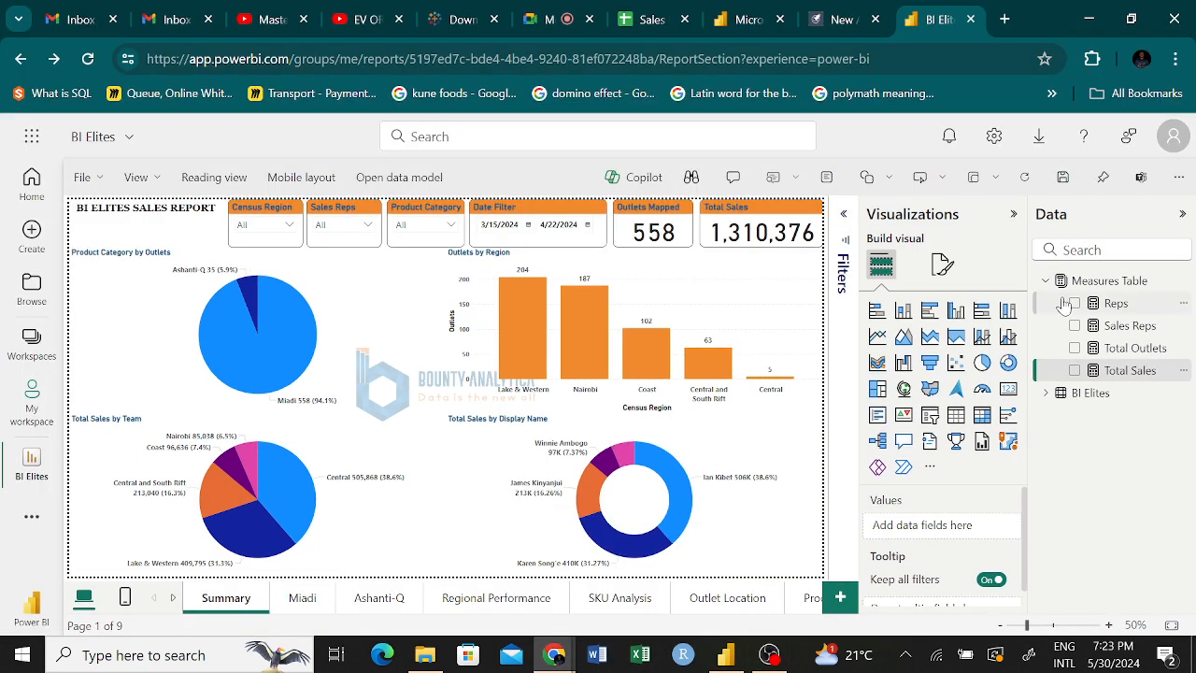
pyautogui.click(1123, 377)
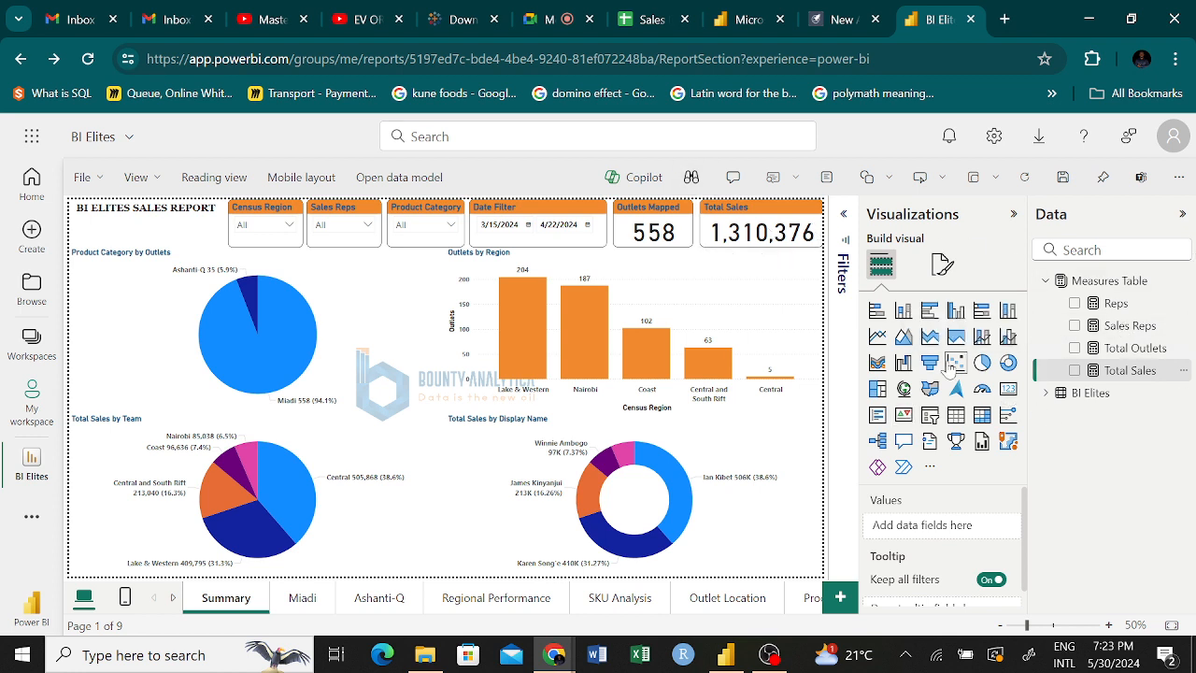
pyautogui.click(1116, 374)
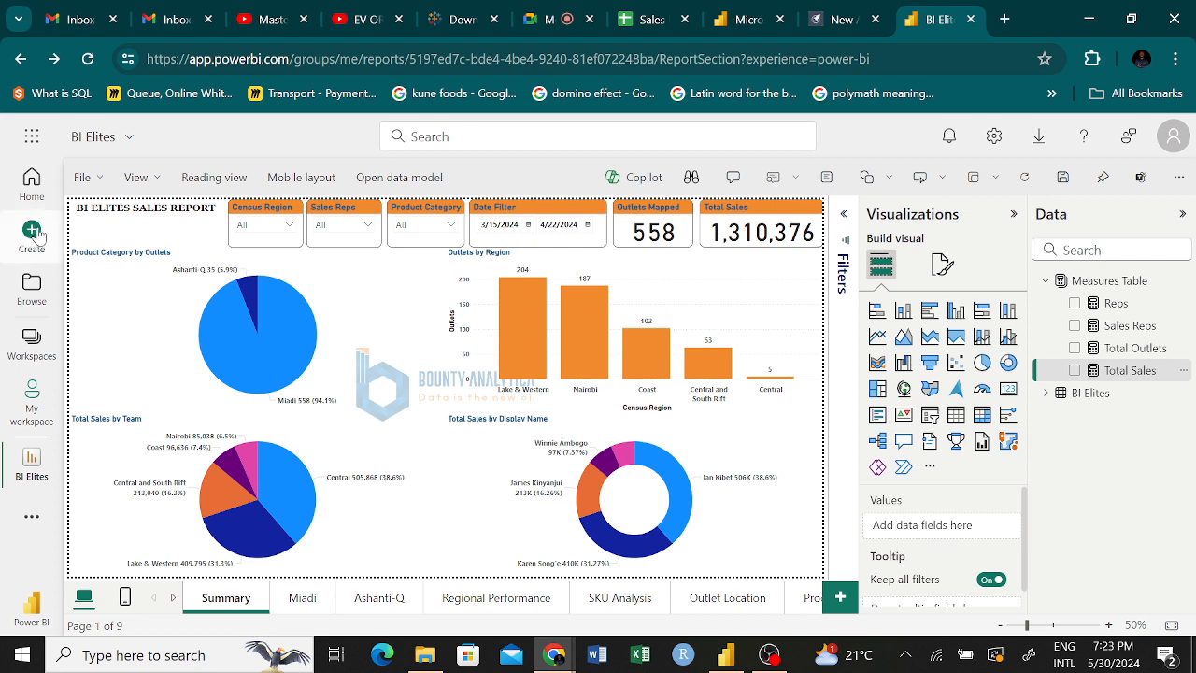
# Step: Expand the Filters pane and examine the options available for Measures Table and its Reps measure
pyautogui.click(844, 216)
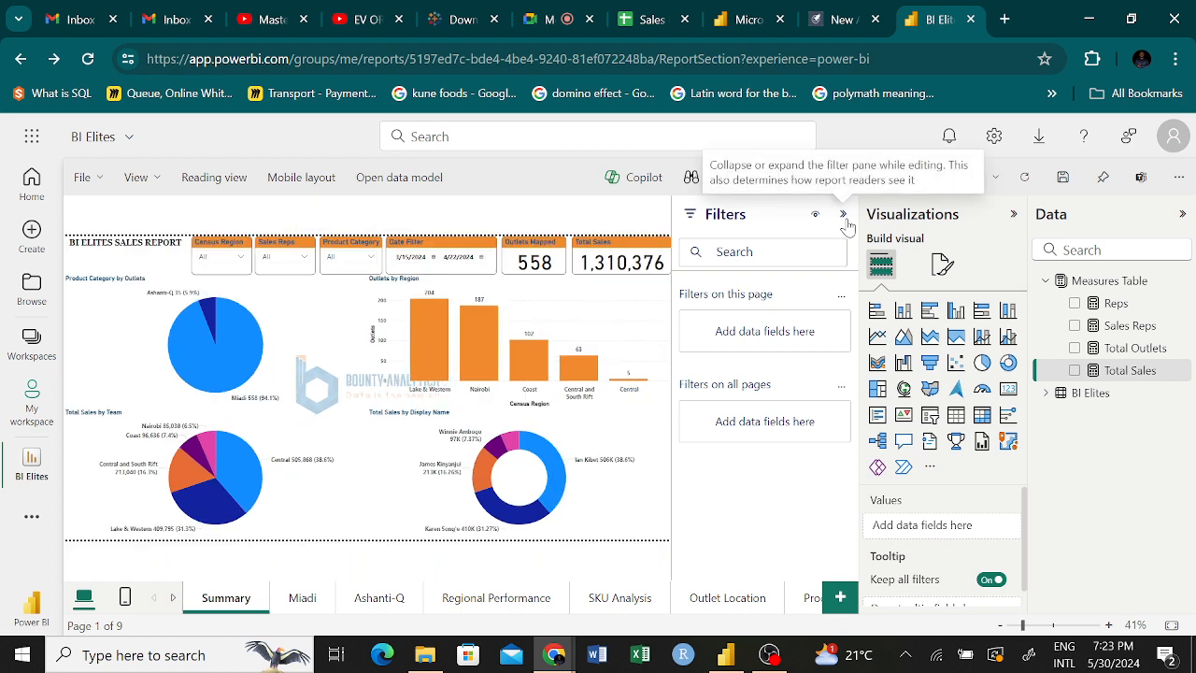
pyautogui.click(844, 216)
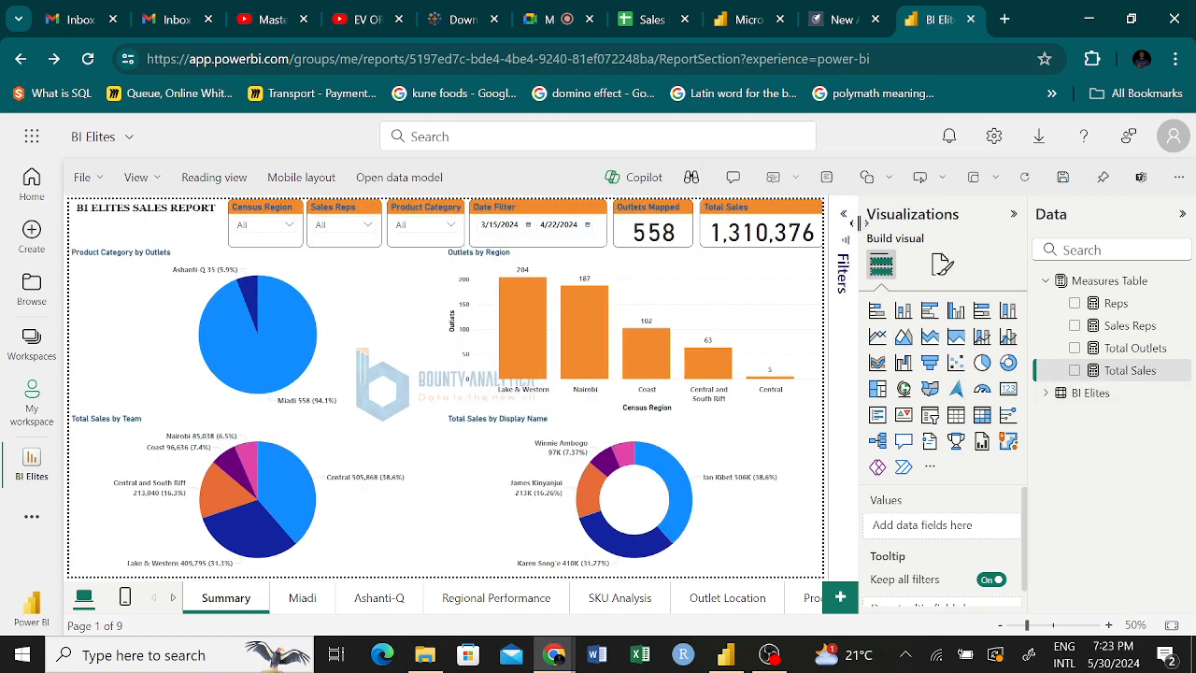
pyautogui.click(850, 220)
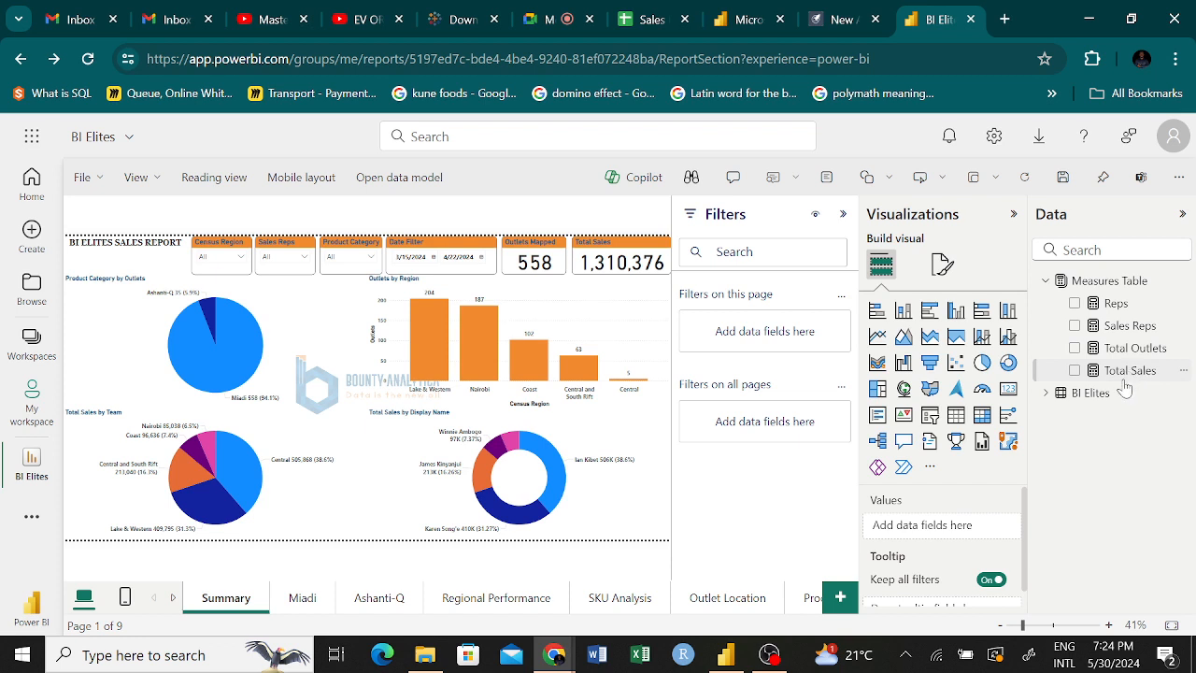
pyautogui.click(1187, 283)
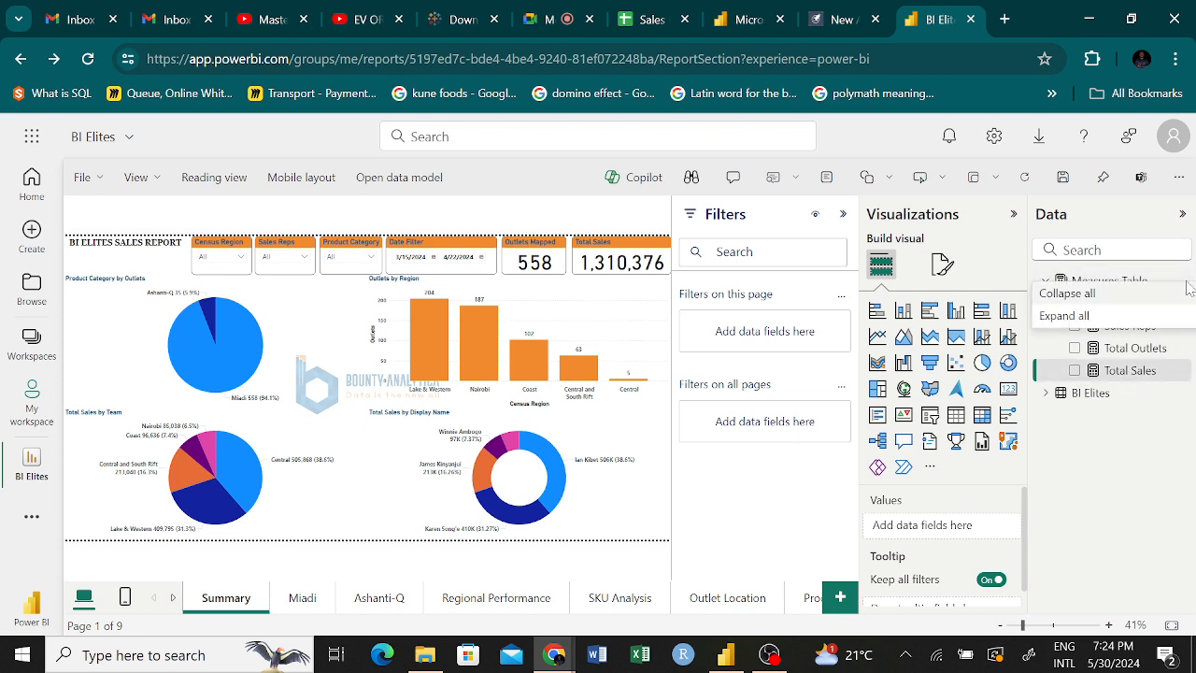
pyautogui.click(1106, 463)
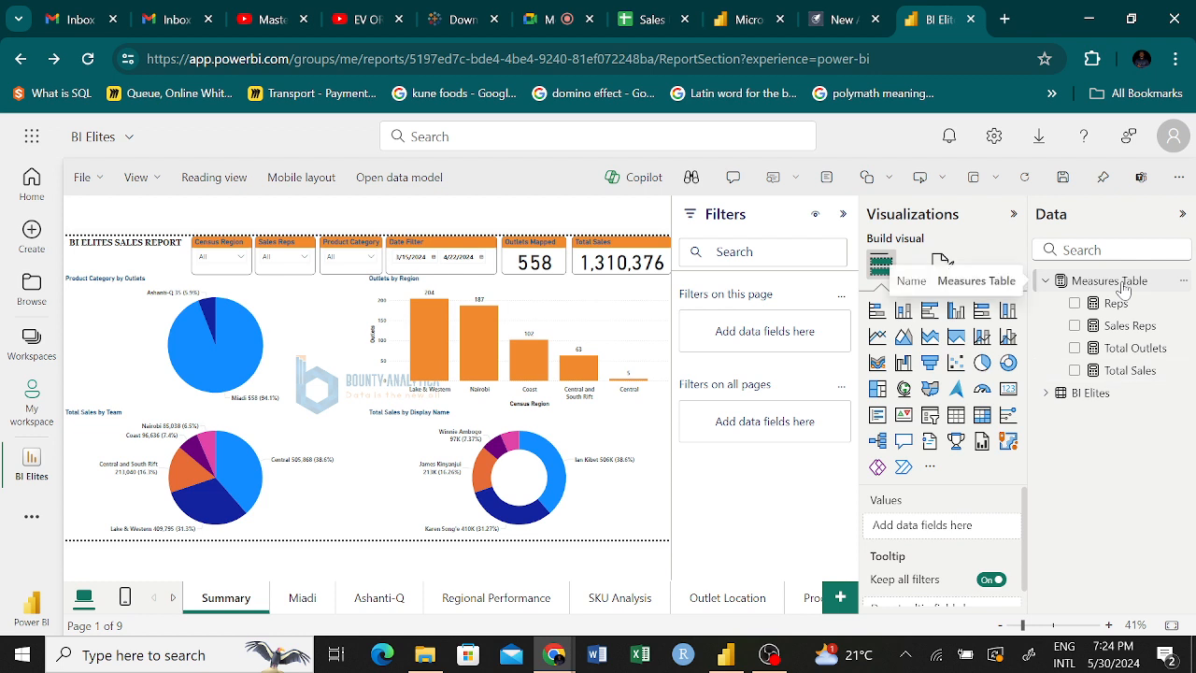
pyautogui.click(1183, 308)
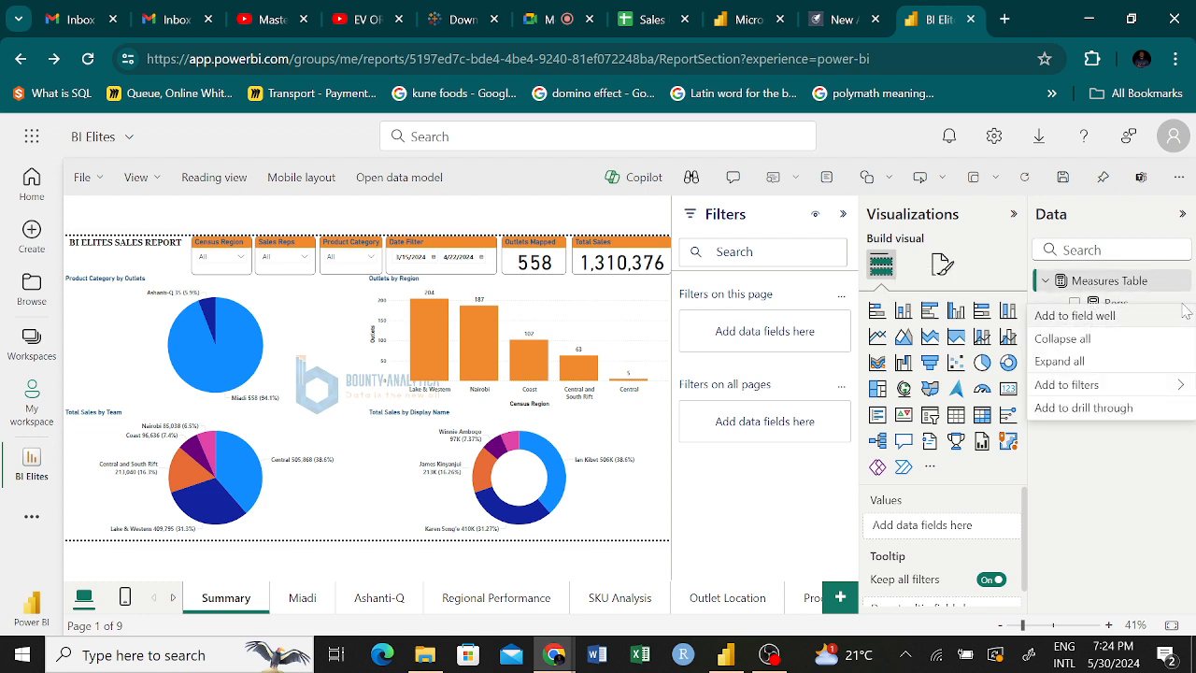
pyautogui.click(1167, 489)
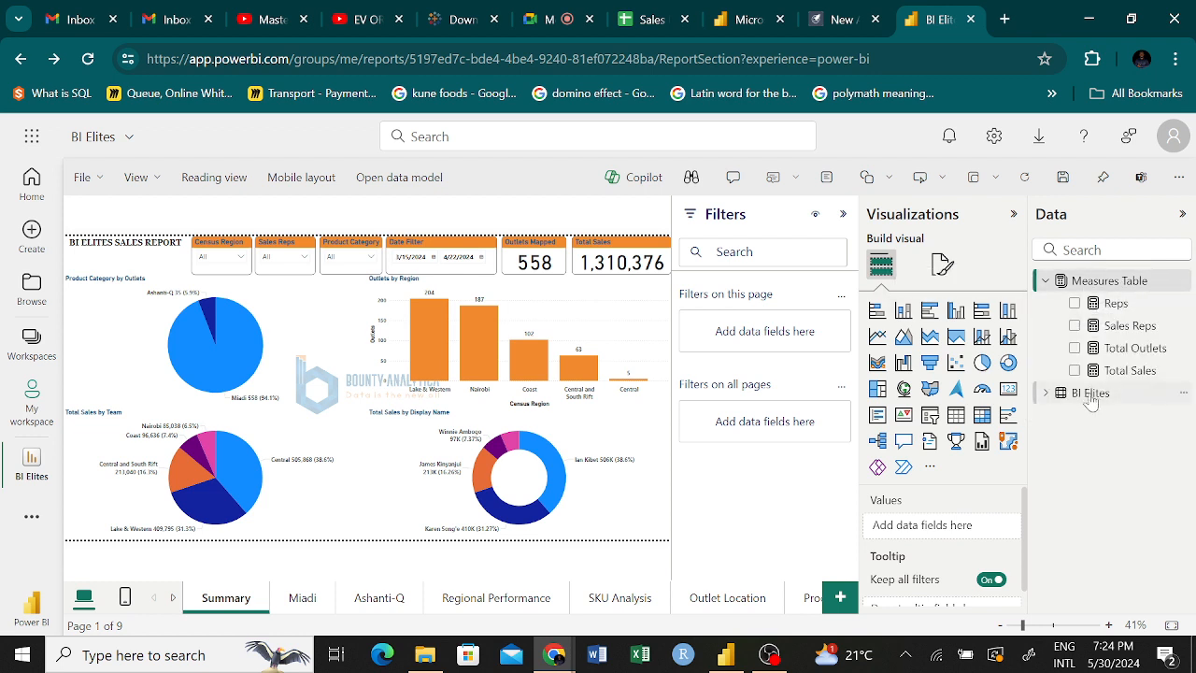
# Step: Examine the options for Measures Table, expand all tables in the Data pane, and select the Total Outlets measure
pyautogui.click(1179, 285)
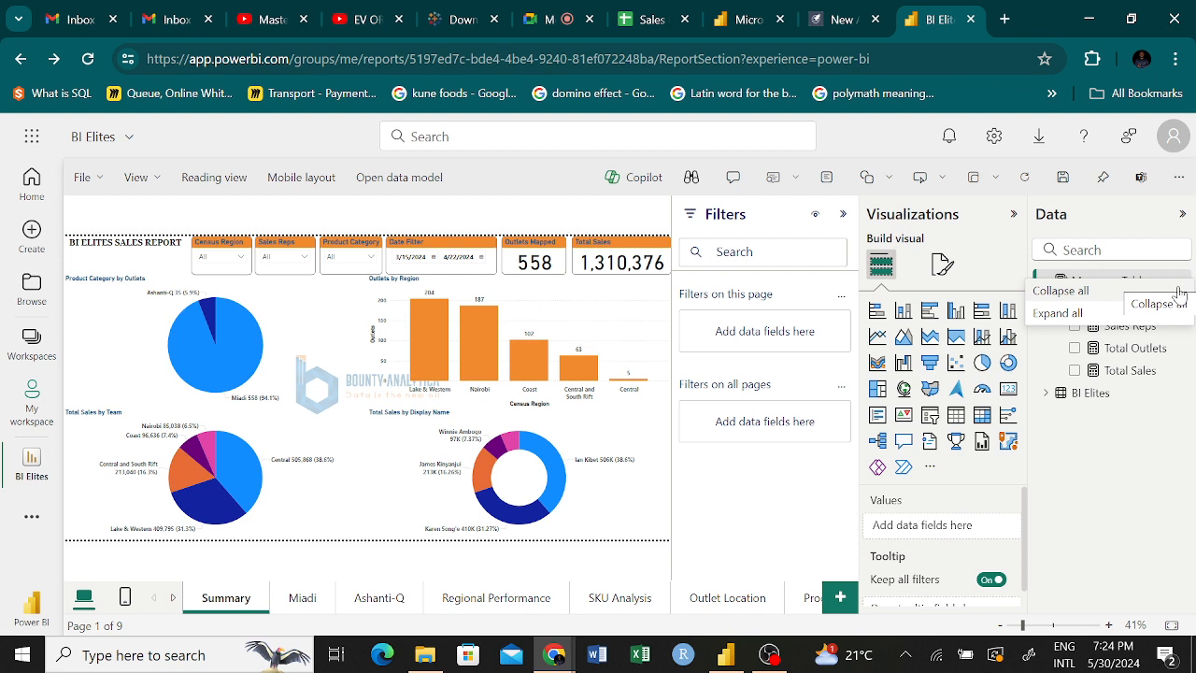
pyautogui.click(1144, 454)
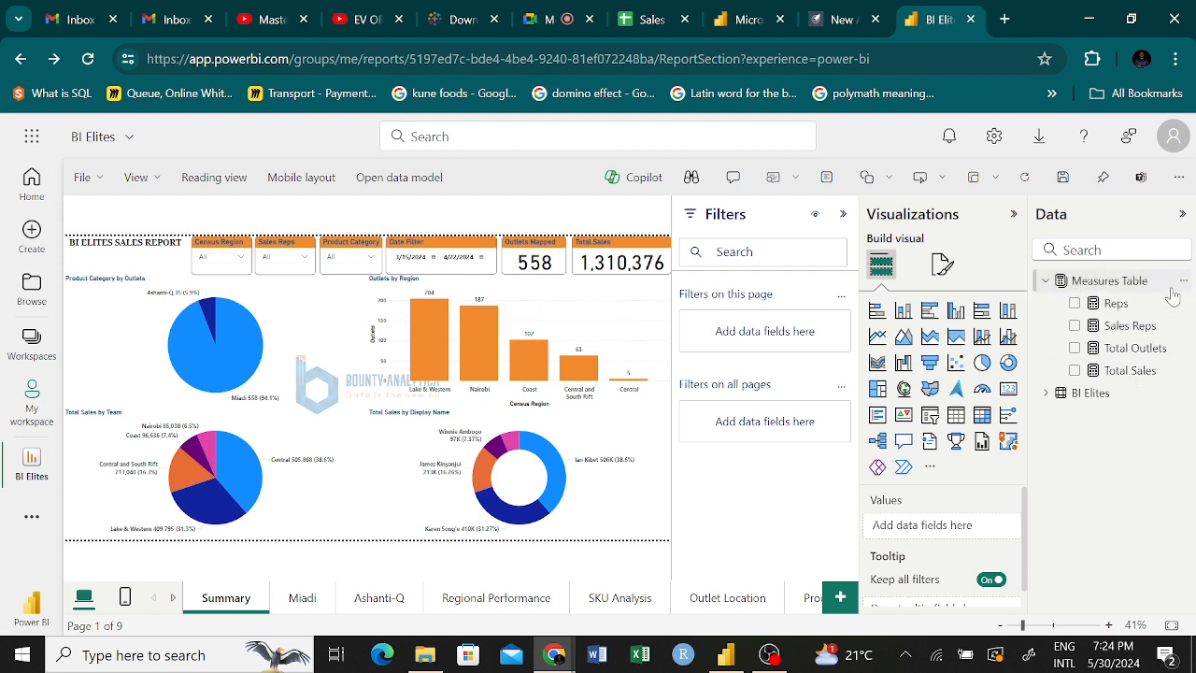
pyautogui.click(1179, 283)
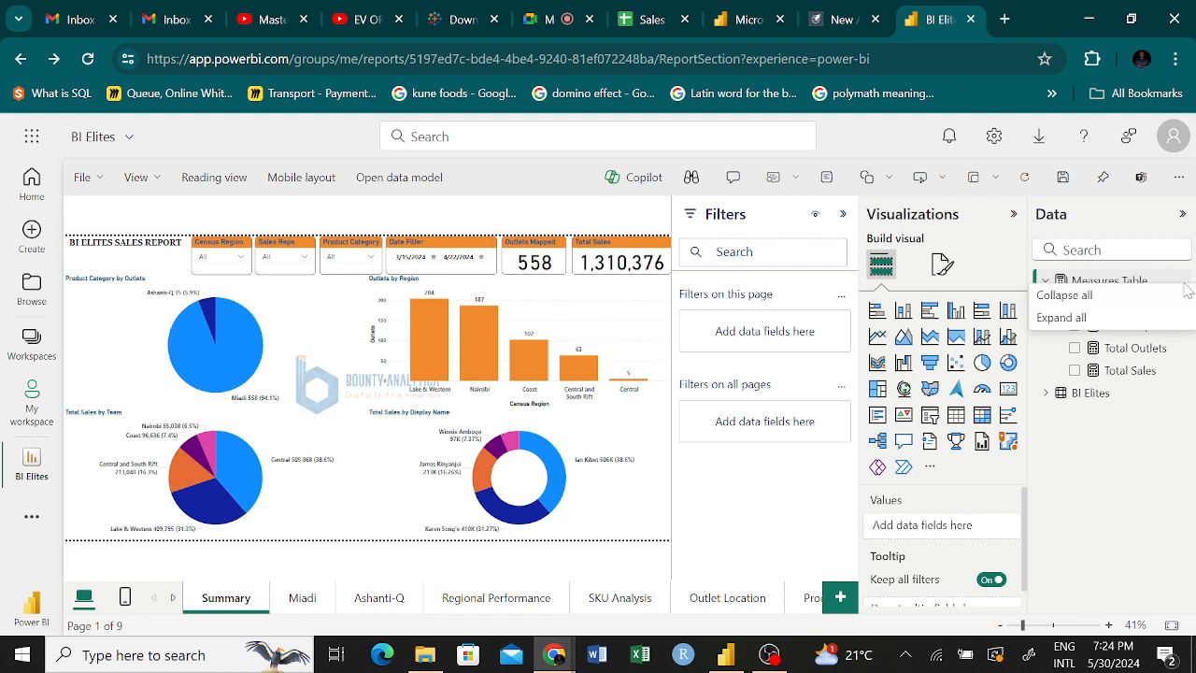
pyautogui.click(1089, 321)
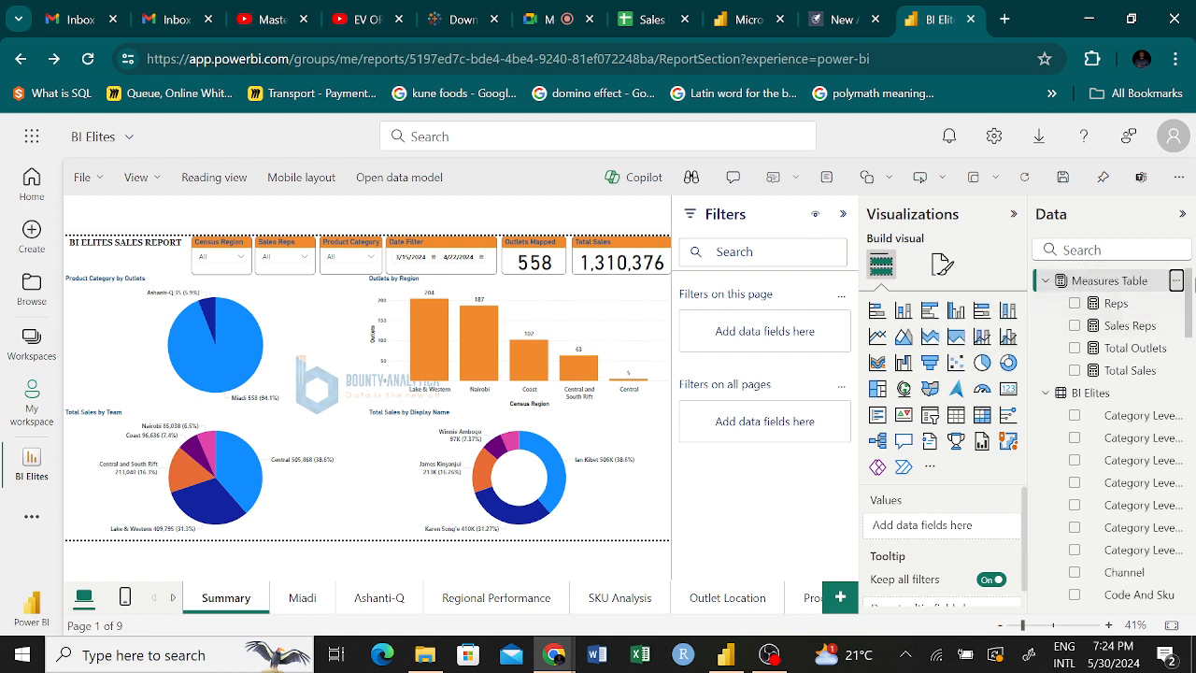
pyautogui.click(1178, 281)
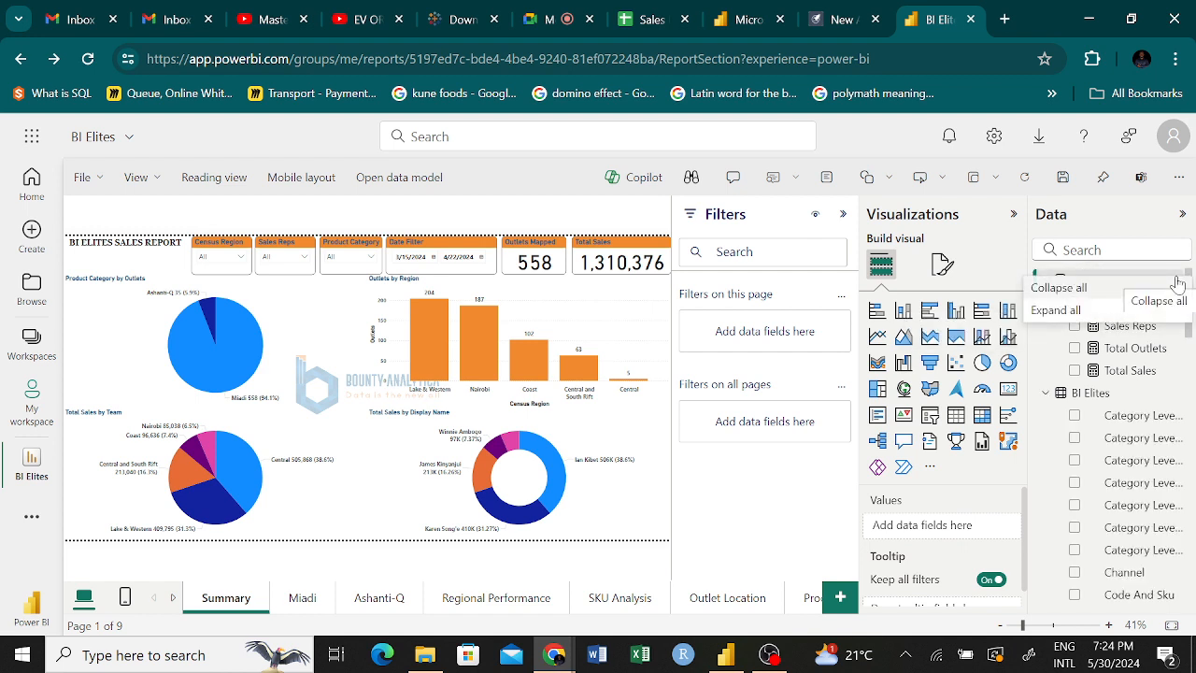
pyautogui.click(1065, 313)
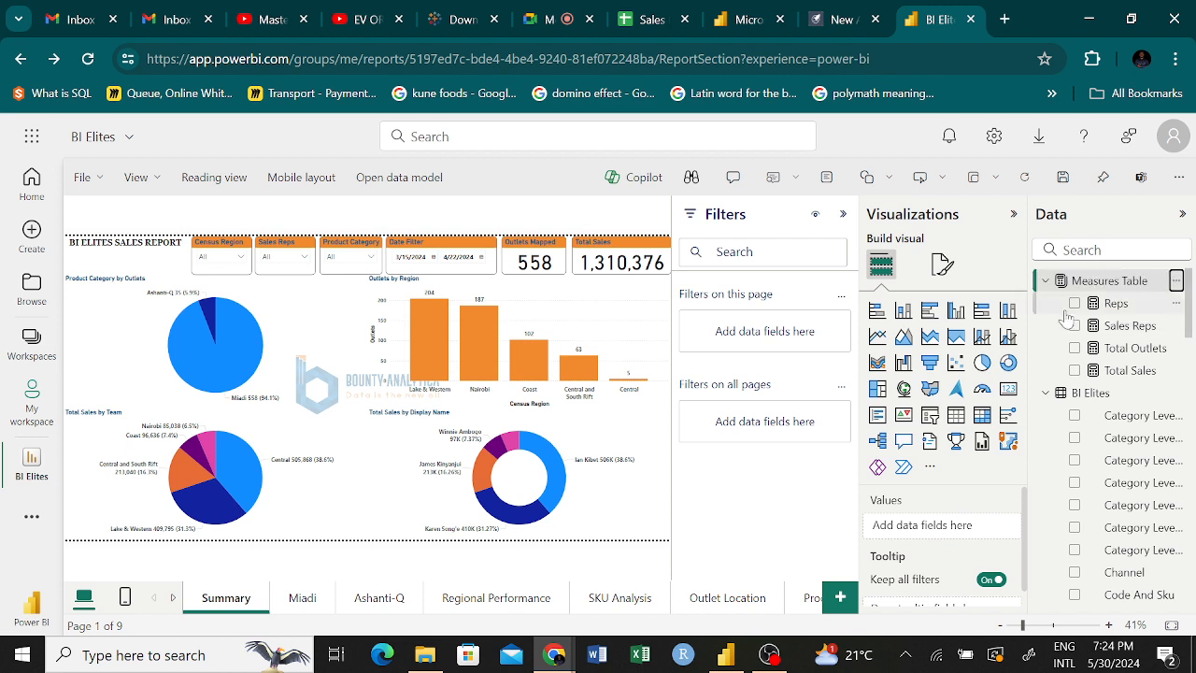
pyautogui.click(1113, 350)
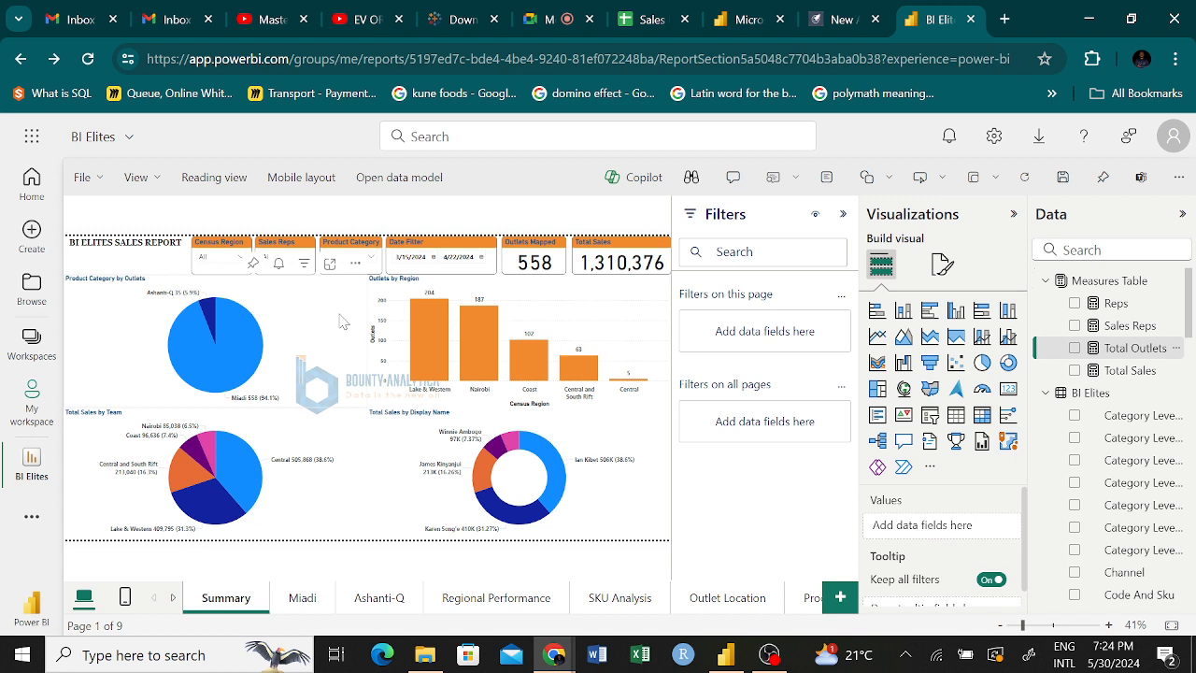
# Step: Check the report in Power BI Desktop, then return to it in Chrome and collapse the Measures Table and BI Elites field lists
pyautogui.click(724, 654)
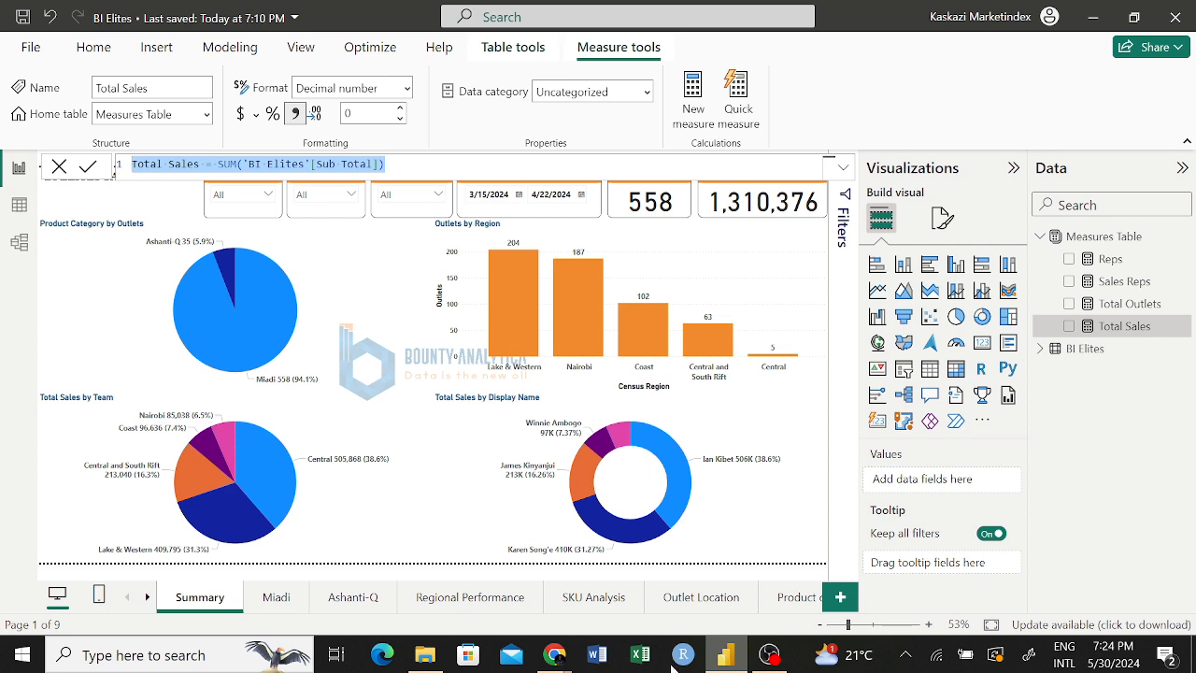
pyautogui.click(551, 656)
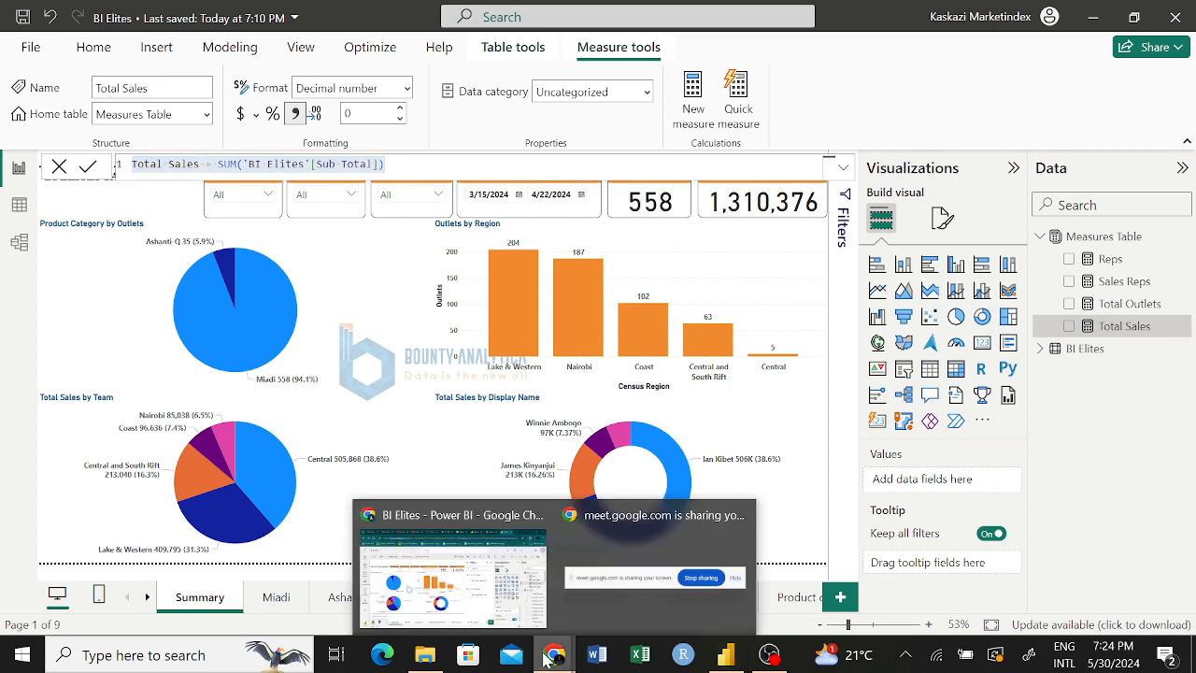
pyautogui.click(494, 588)
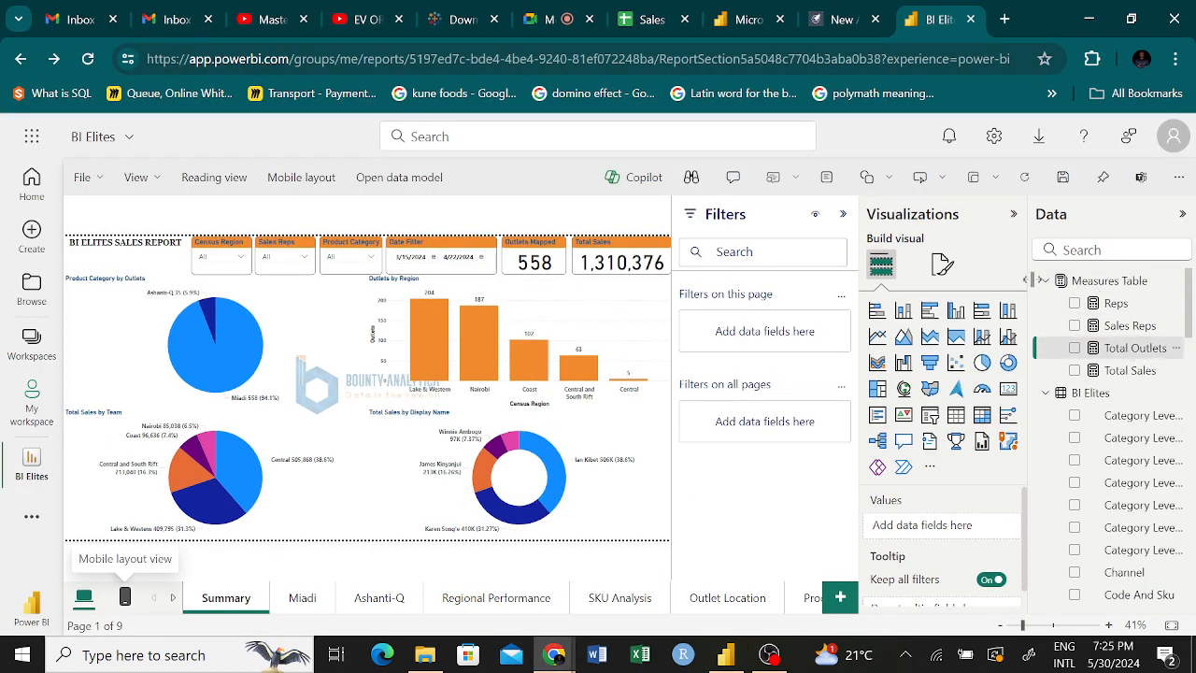
pyautogui.click(1046, 281)
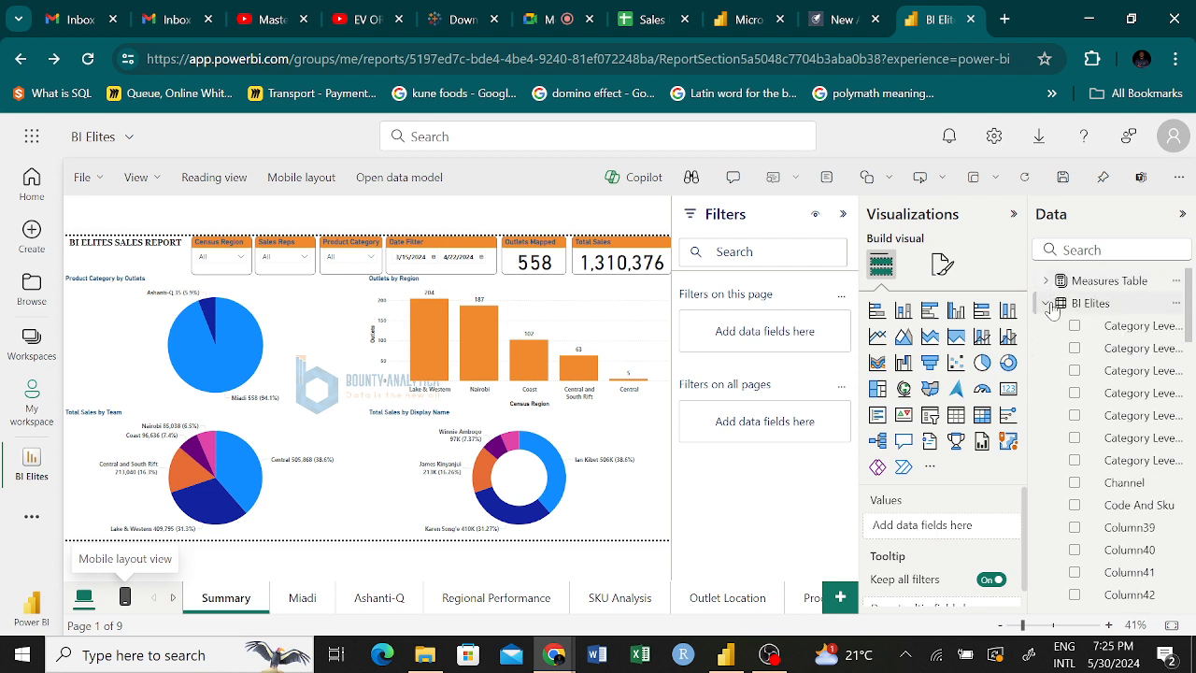
pyautogui.click(1045, 303)
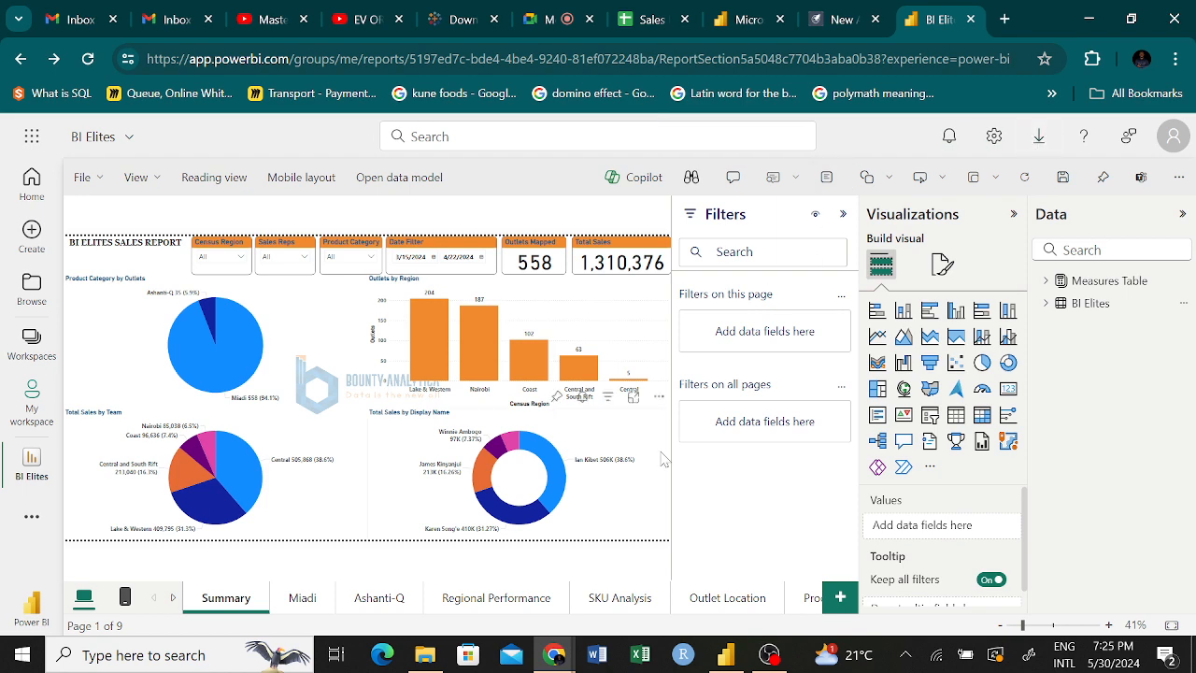
# Step: Switch to Power BI Desktop and check the measures in Measures Table, leaving the table collapsed
pyautogui.click(726, 654)
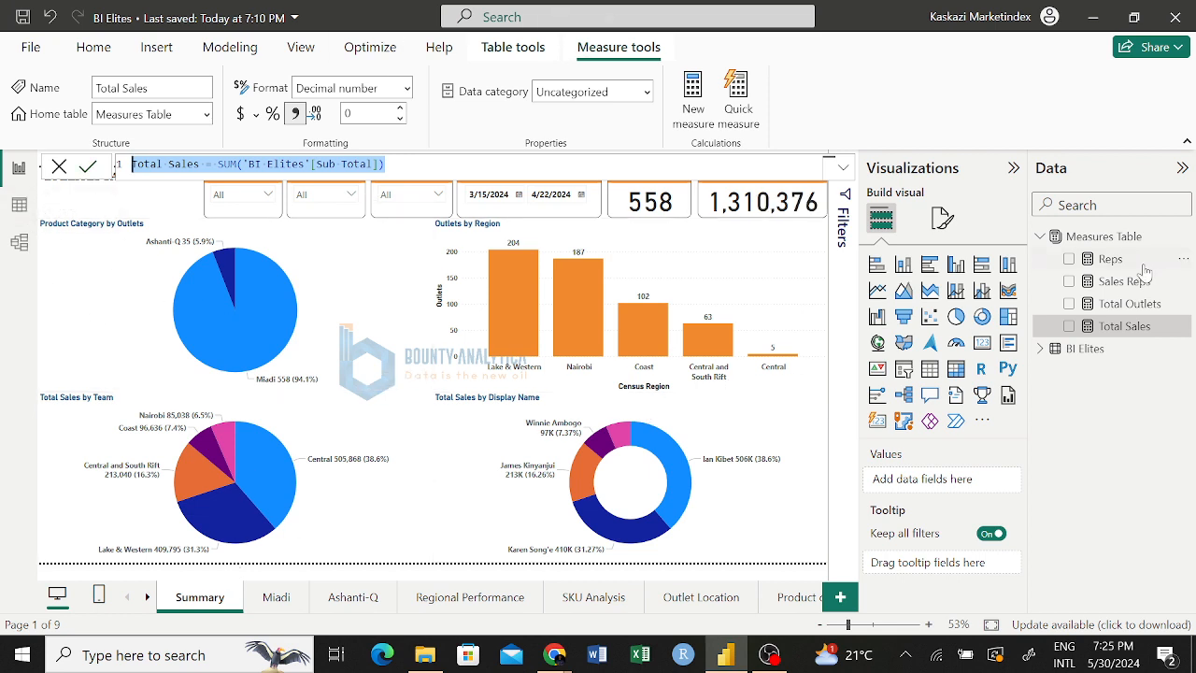
pyautogui.click(1041, 239)
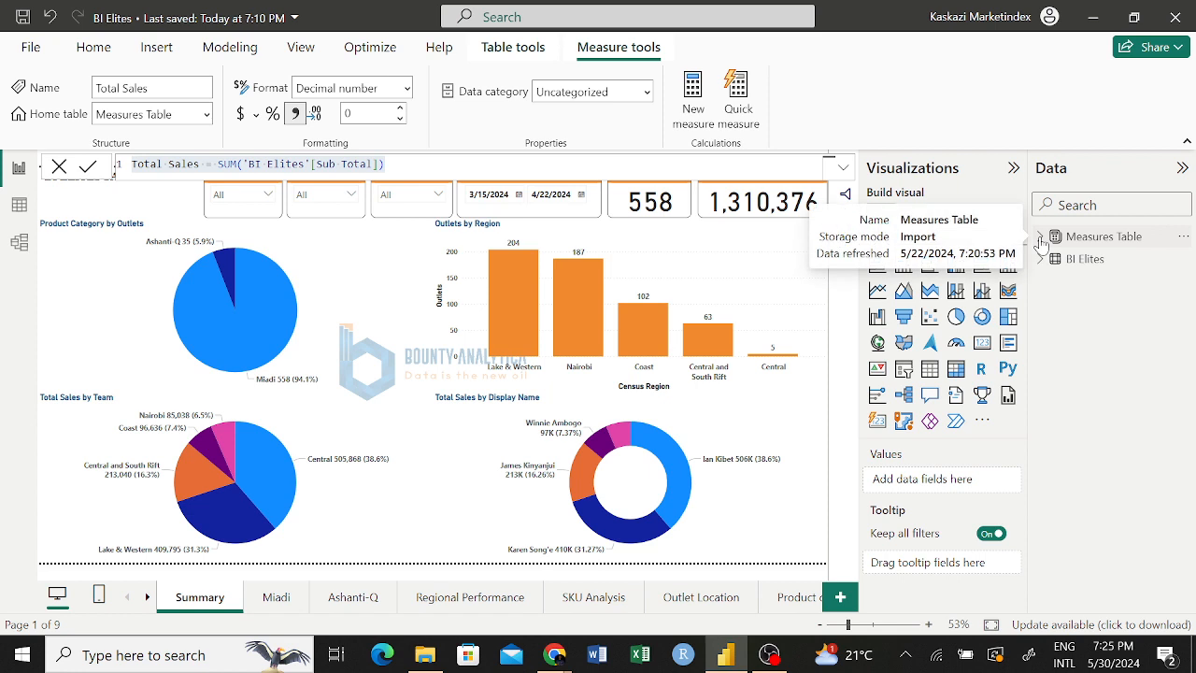
pyautogui.click(1041, 239)
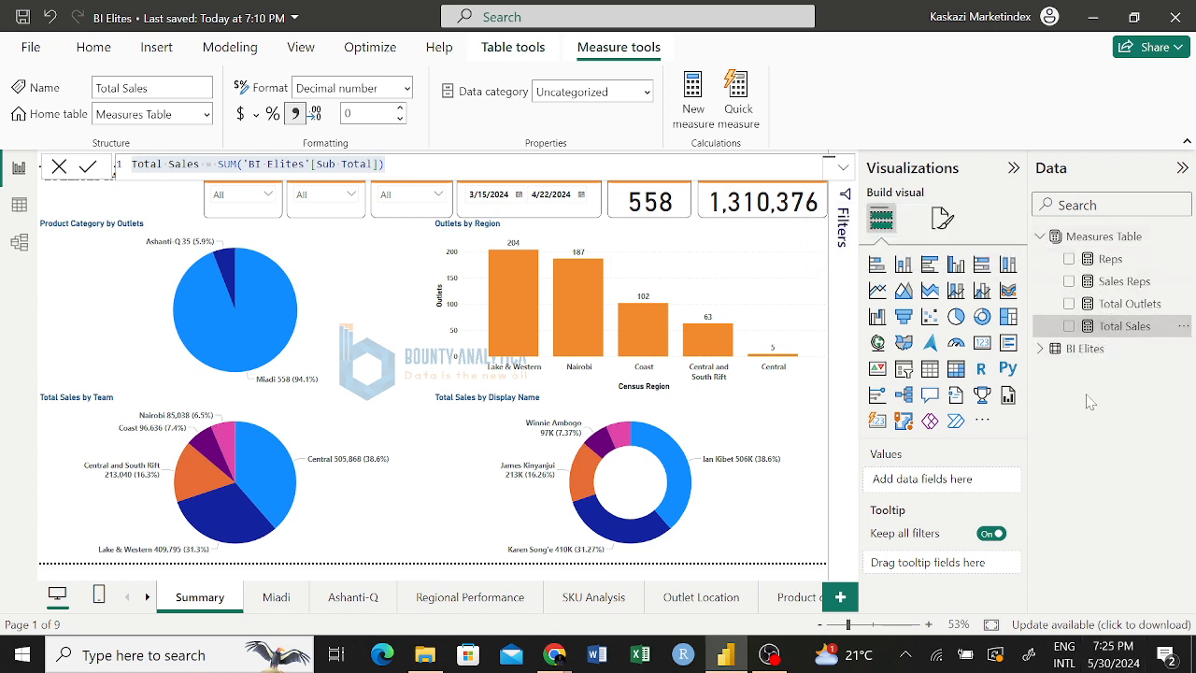
pyautogui.click(1043, 238)
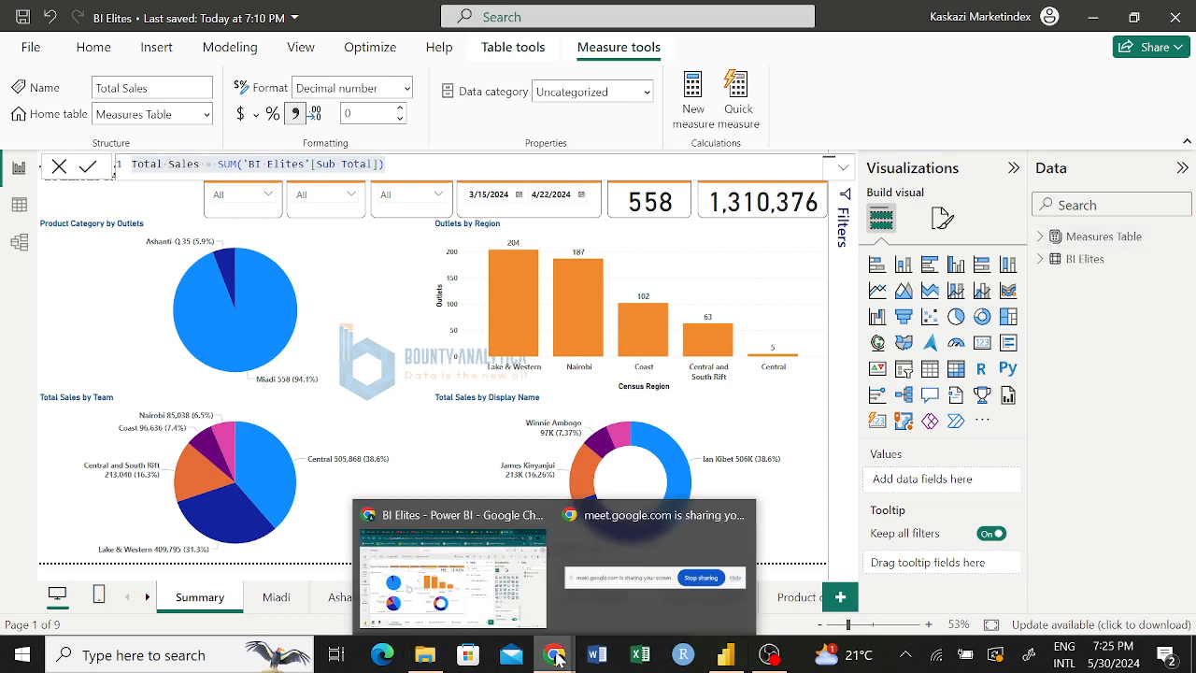
# Step: Switch back to the BI Elites report in Chrome and collapse the Visualizations and Data panes
pyautogui.click(532, 514)
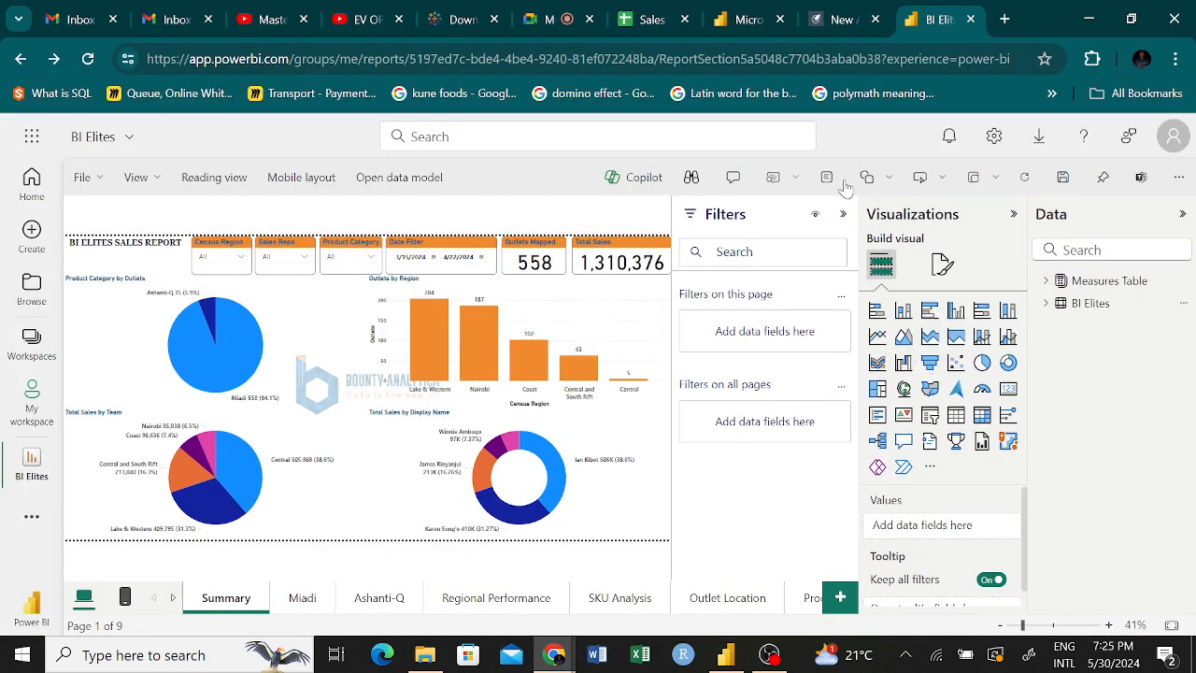
pyautogui.click(1014, 217)
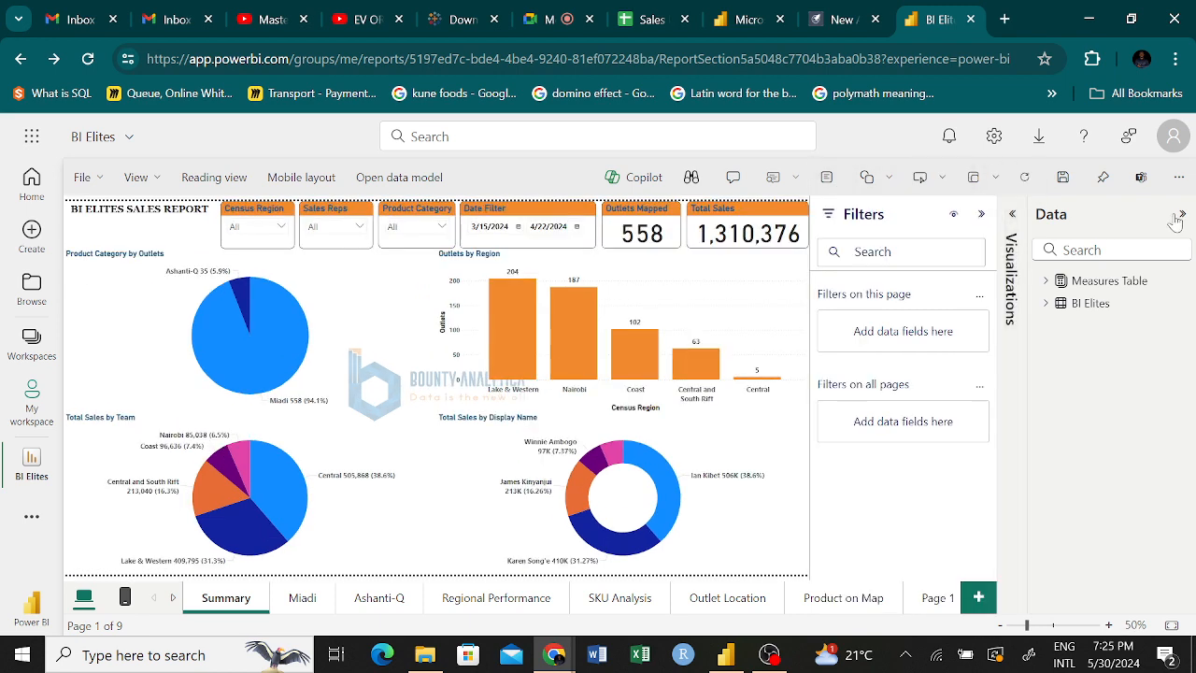
pyautogui.click(1182, 214)
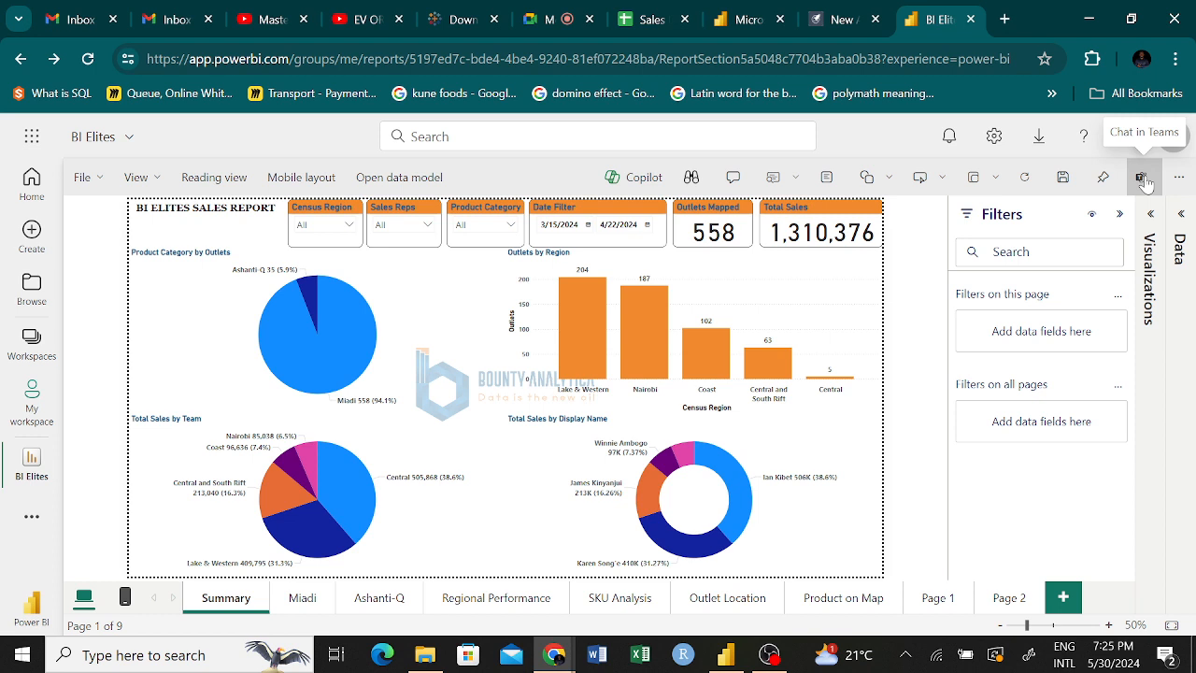
# Step: View the Summary page's mobile layout and return to the desktop layout
pyautogui.click(127, 599)
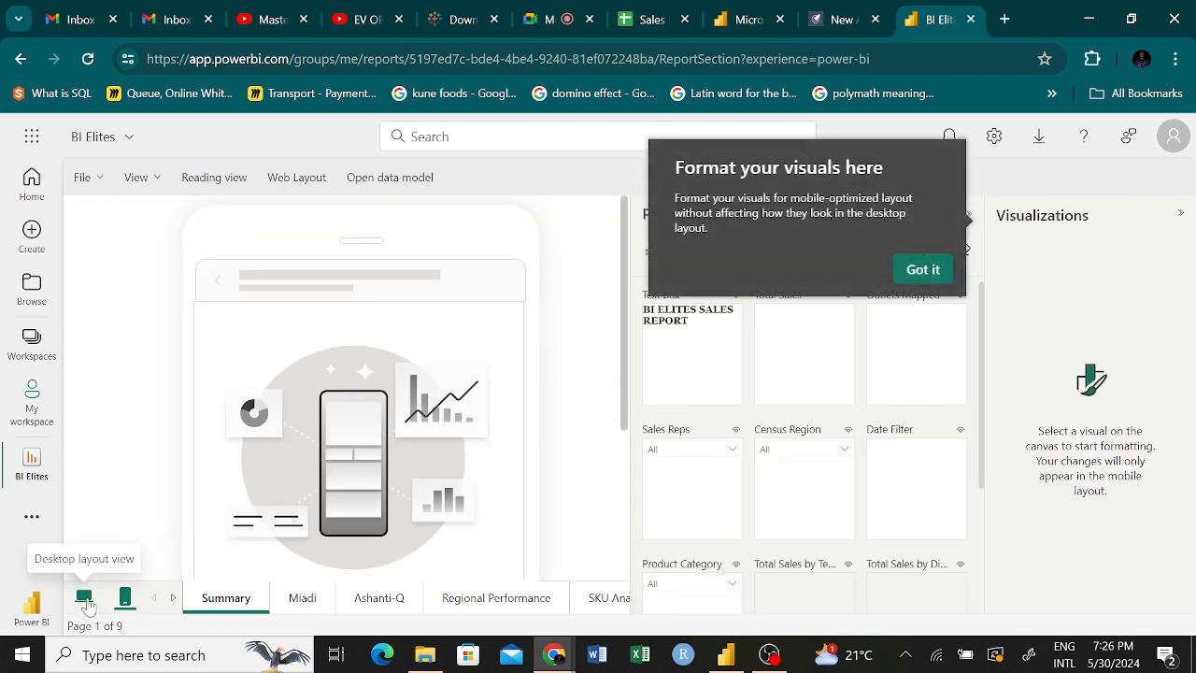
pyautogui.click(85, 600)
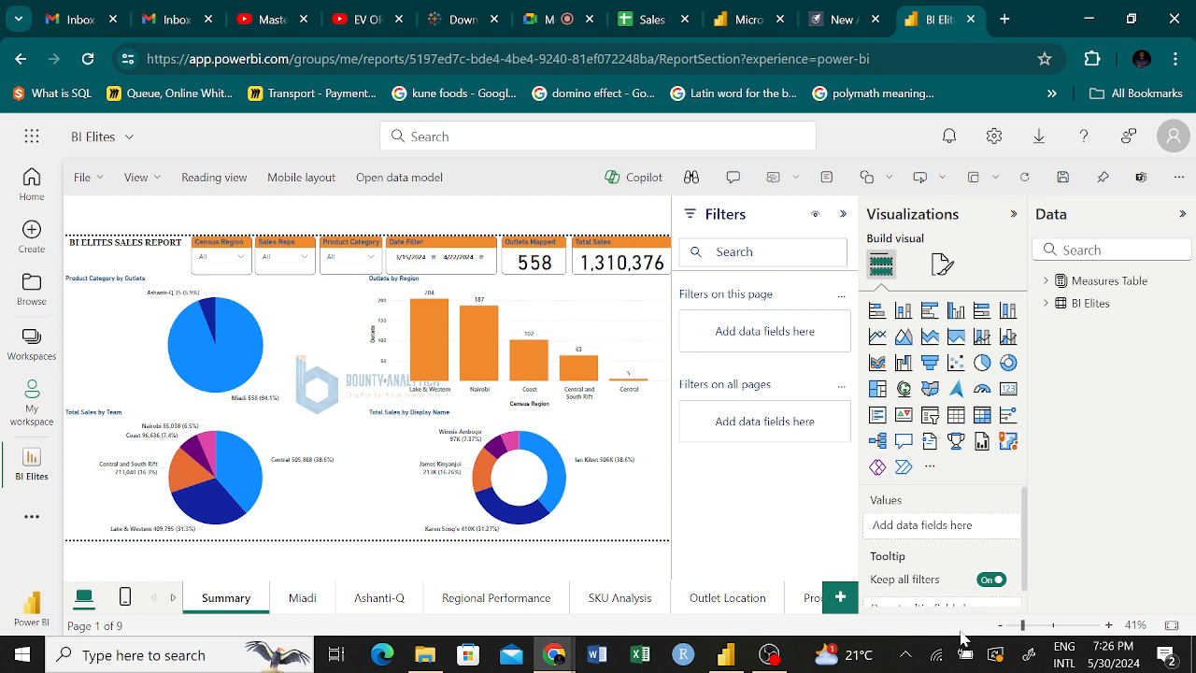
# Step: Switch to Power BI Desktop, display the Home commands, and dismiss the Total Sales formula bar without changing the measure
pyautogui.click(727, 656)
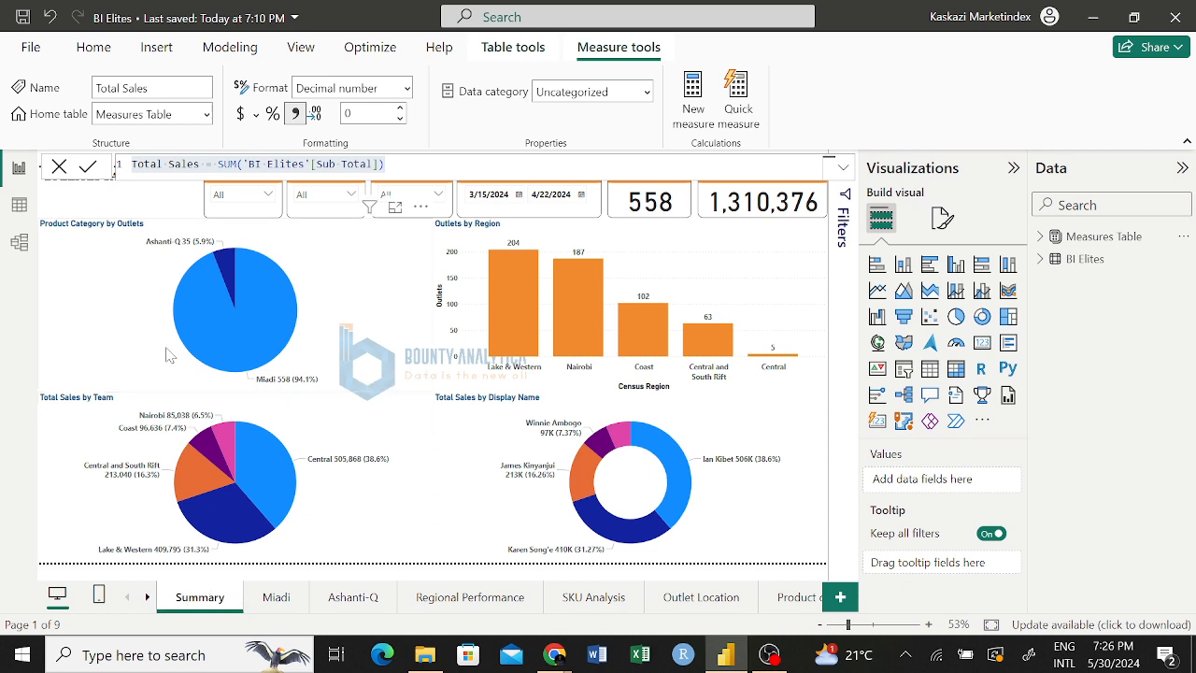
pyautogui.click(92, 47)
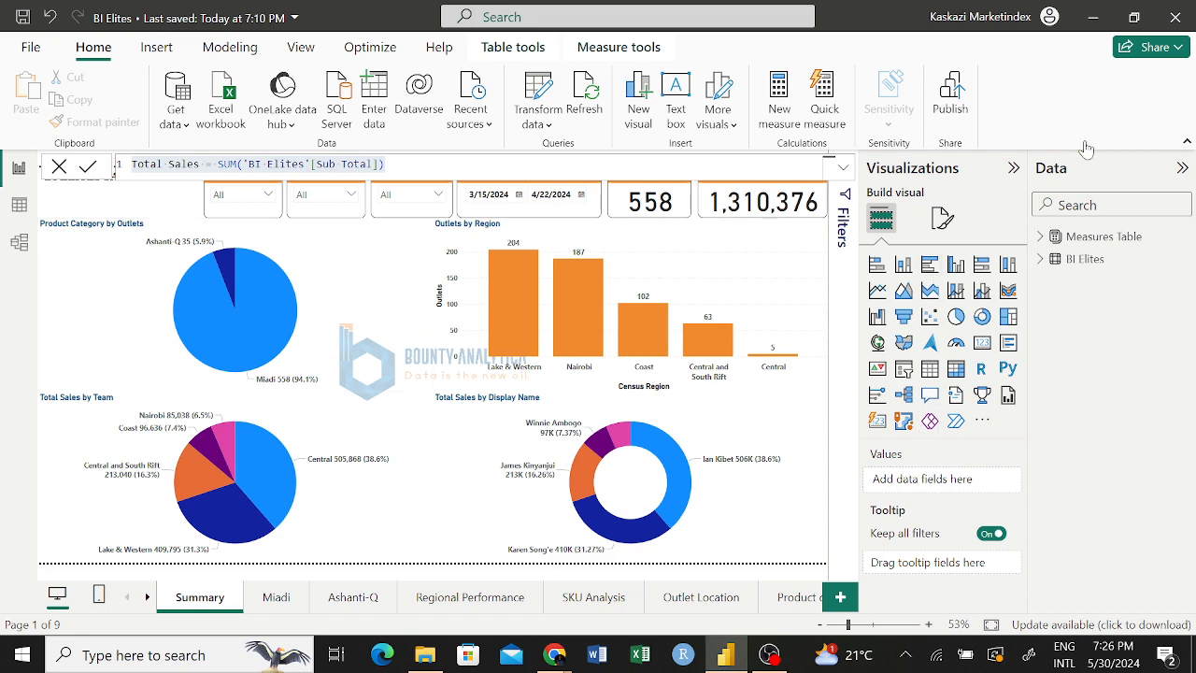
pyautogui.click(843, 171)
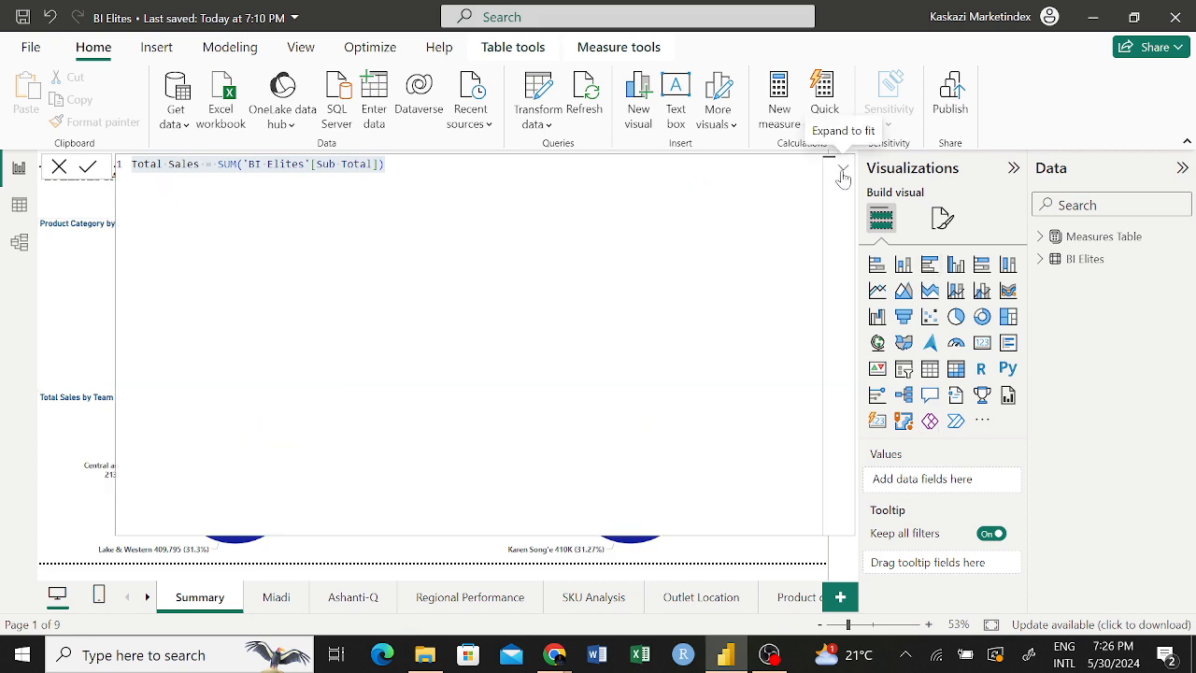
pyautogui.click(841, 171)
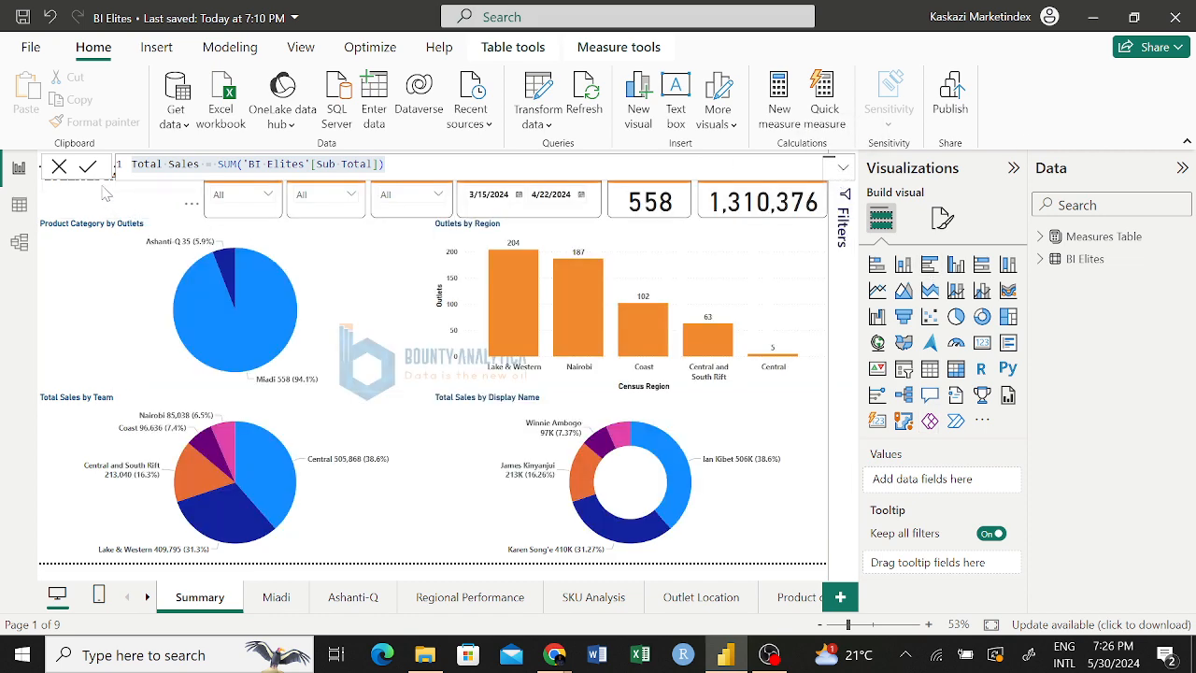
pyautogui.click(59, 167)
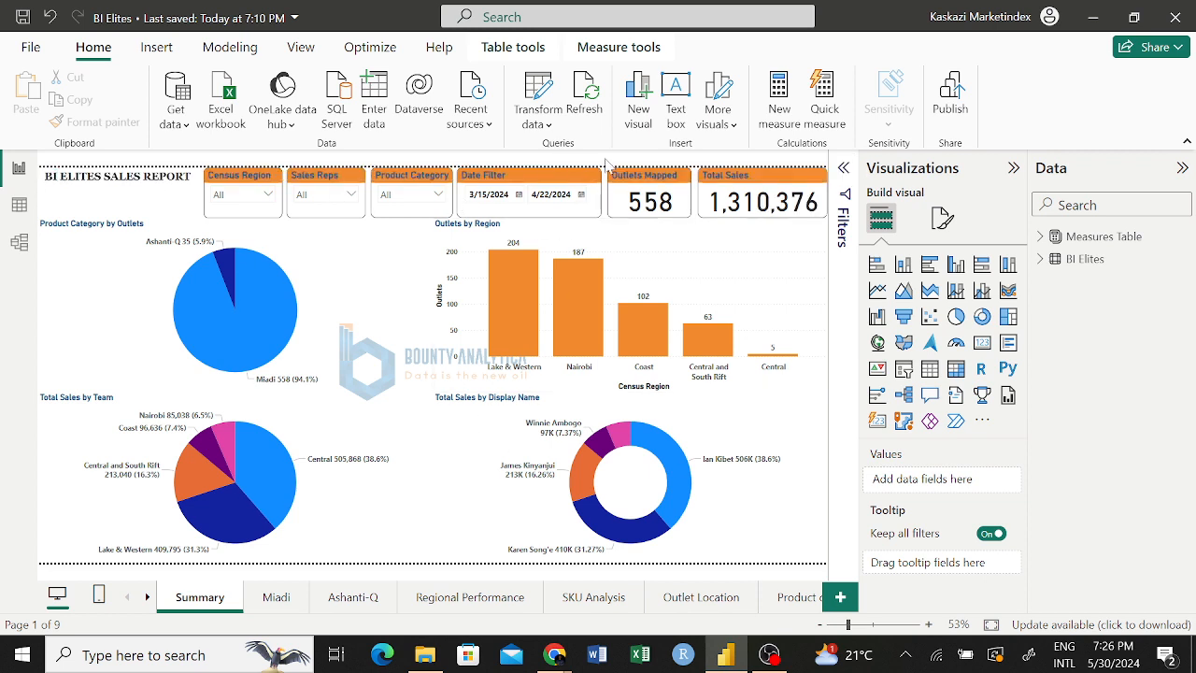
# Step: Filter the Summary page to the Central census region and inspect the choices in the Sales Reps and Product Category slicers
pyautogui.click(259, 196)
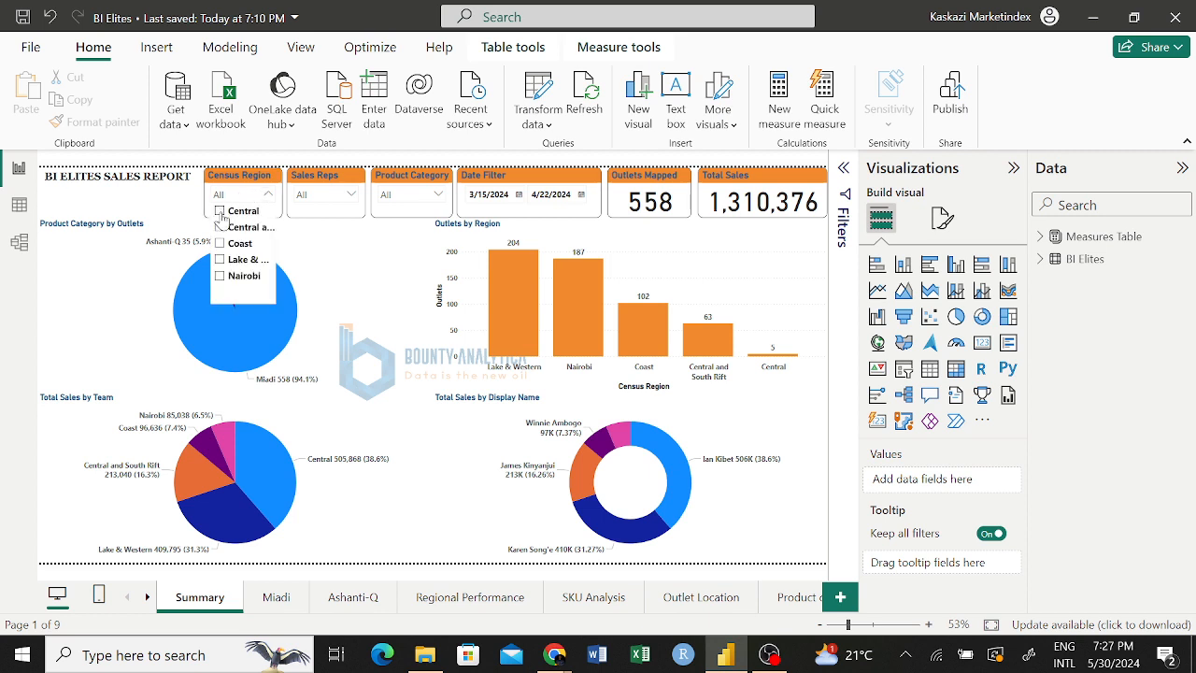
pyautogui.click(224, 215)
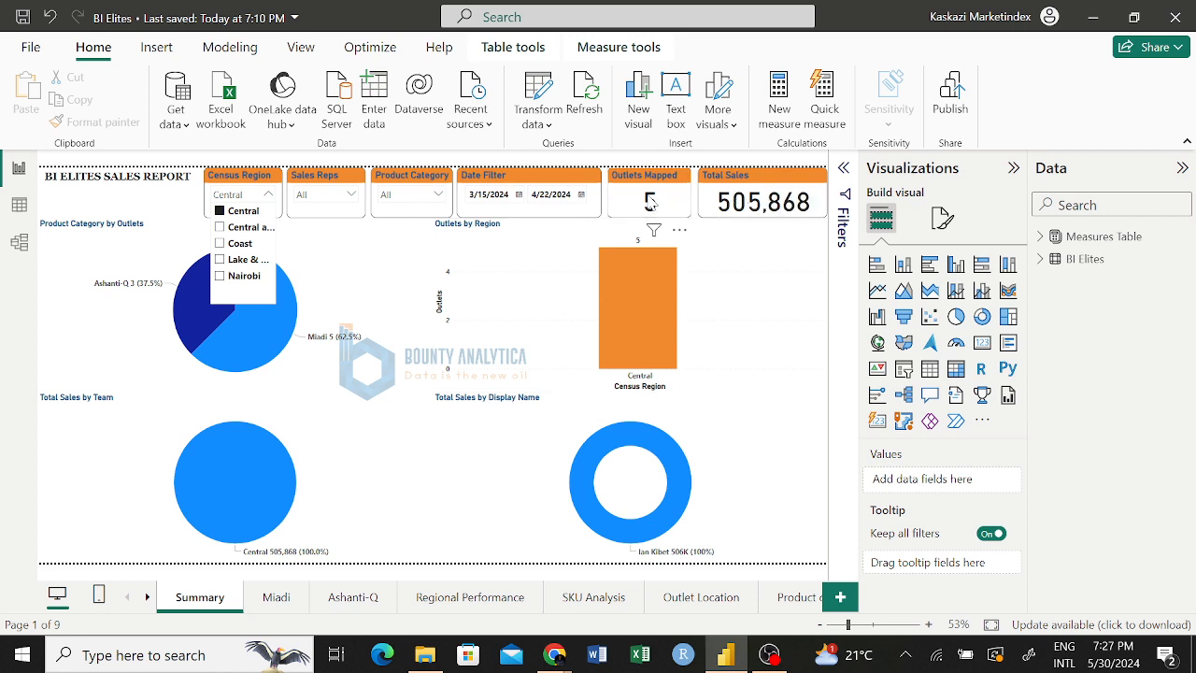
pyautogui.click(343, 198)
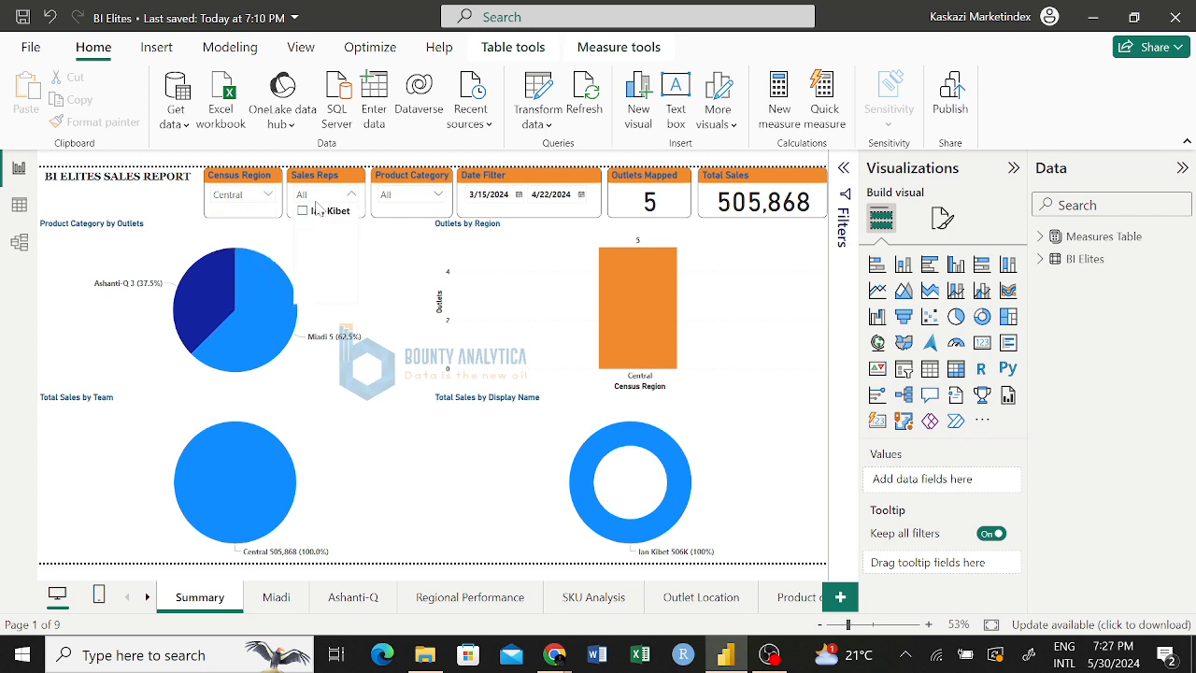
pyautogui.click(322, 198)
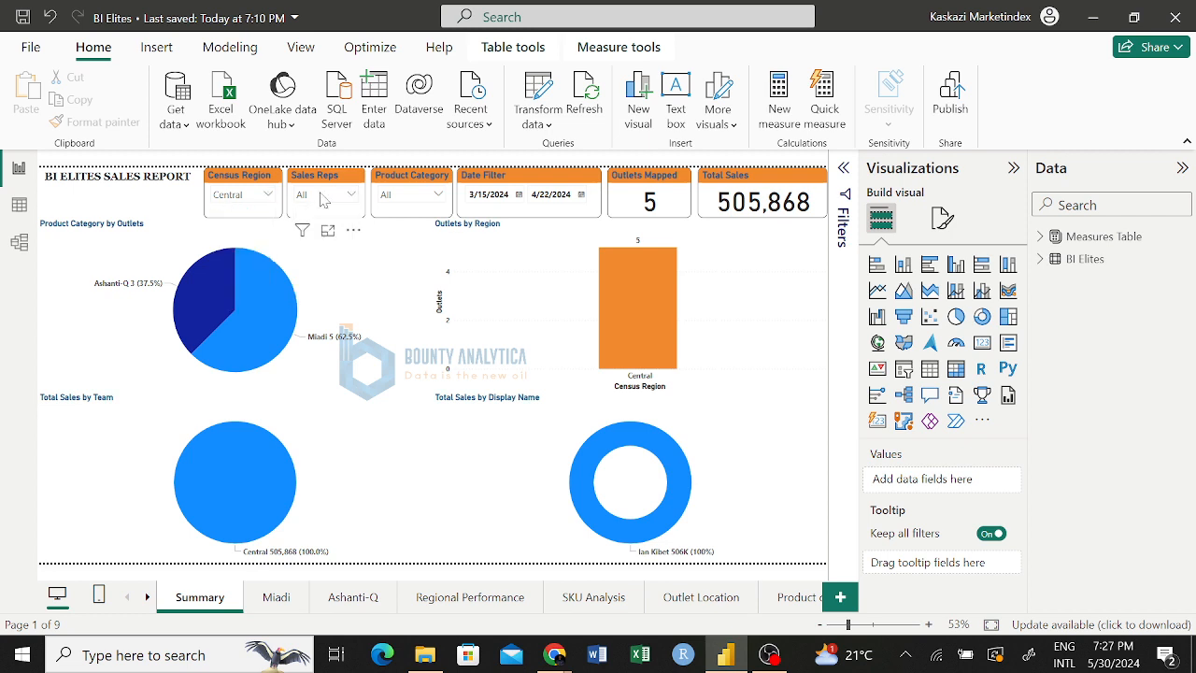
pyautogui.click(406, 198)
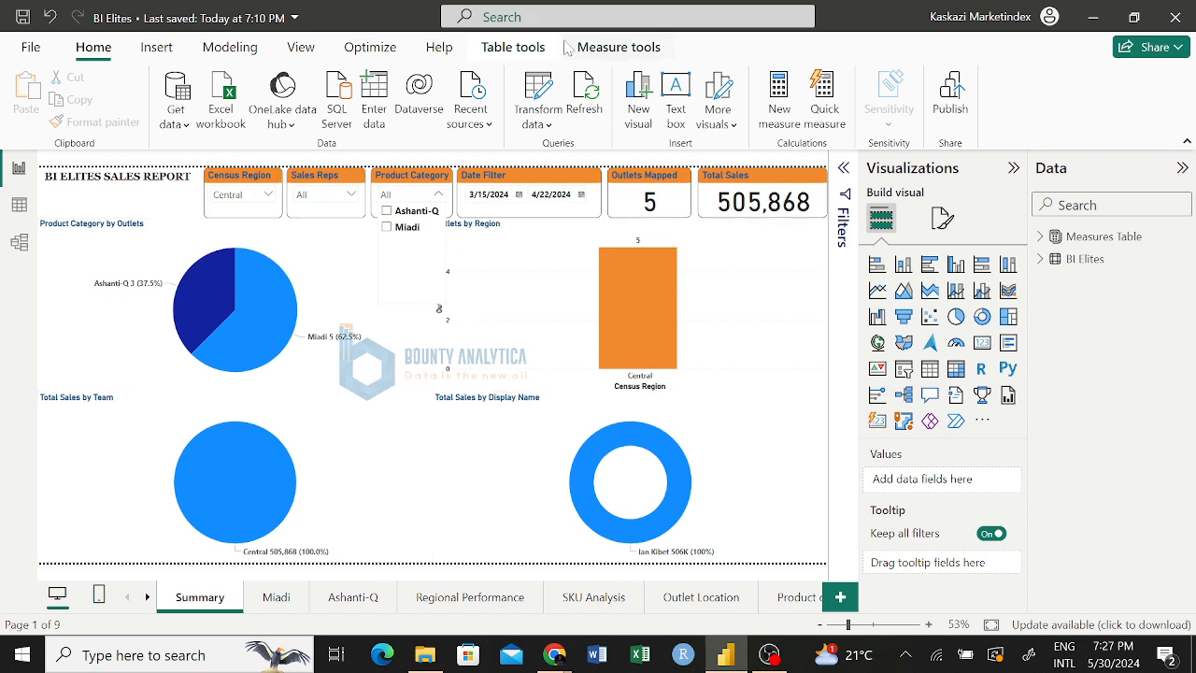
# Step: Clear the Central selection from the Census Region slicer and close its list
pyautogui.click(248, 197)
pyautogui.click(220, 211)
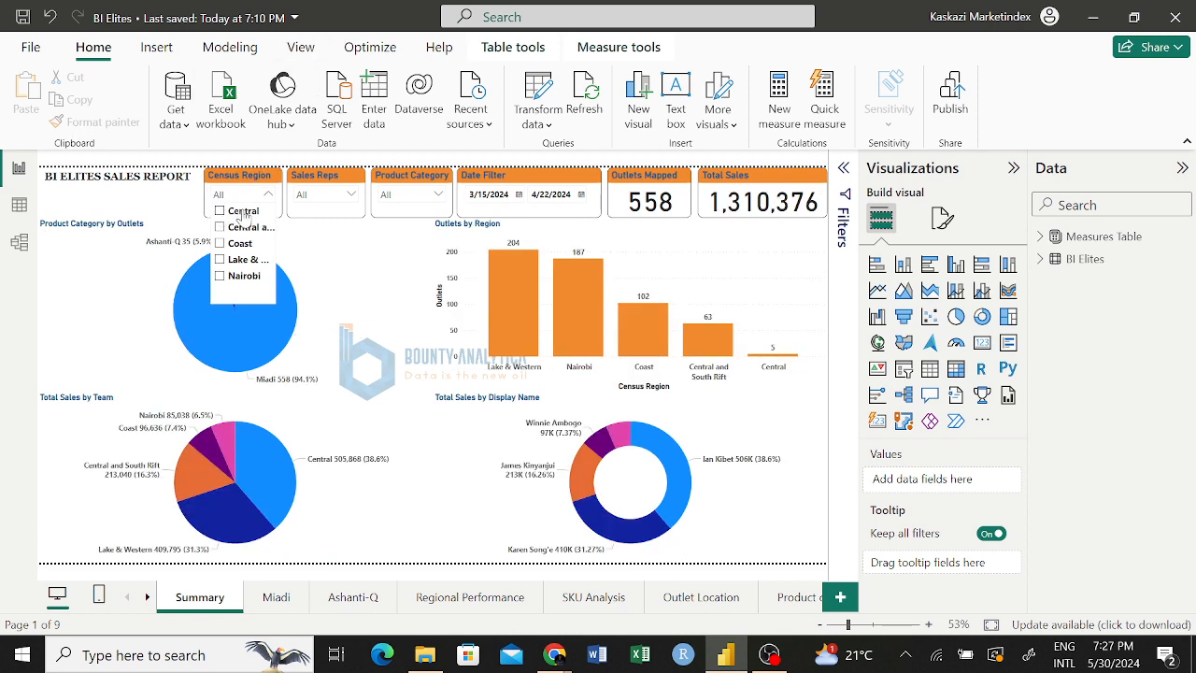
pyautogui.click(256, 186)
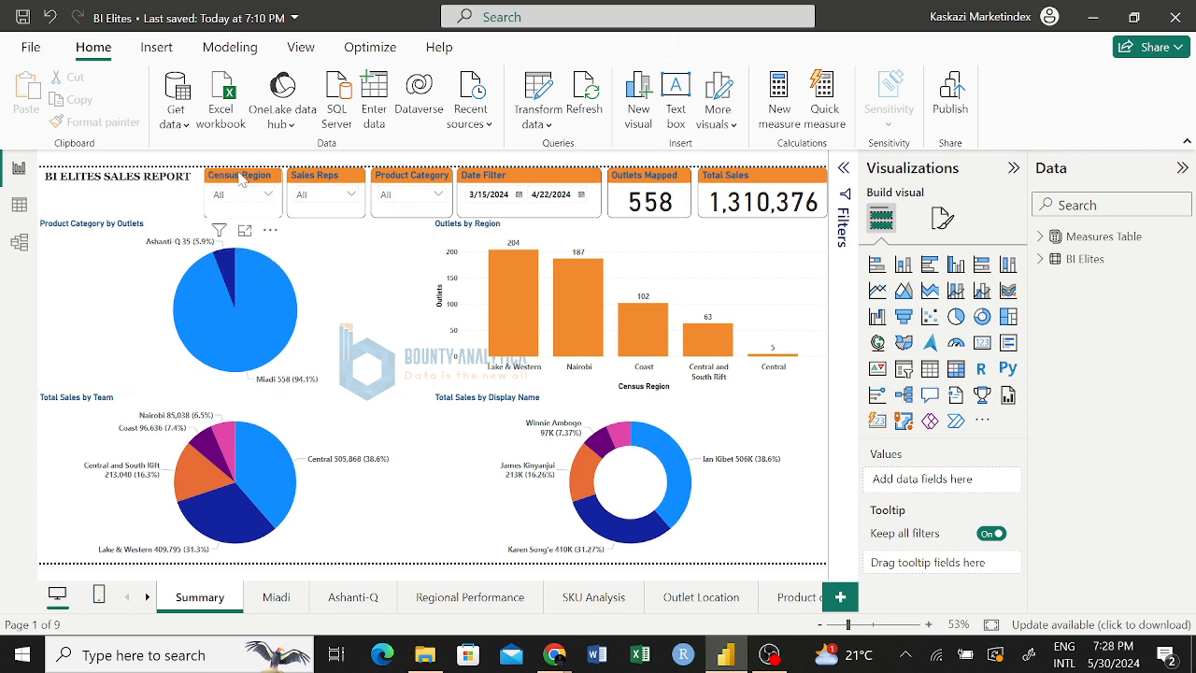
# Step: Display the Census Region slicer's interaction settings with the other visuals on the Summary page and hide them again
pyautogui.click(240, 175)
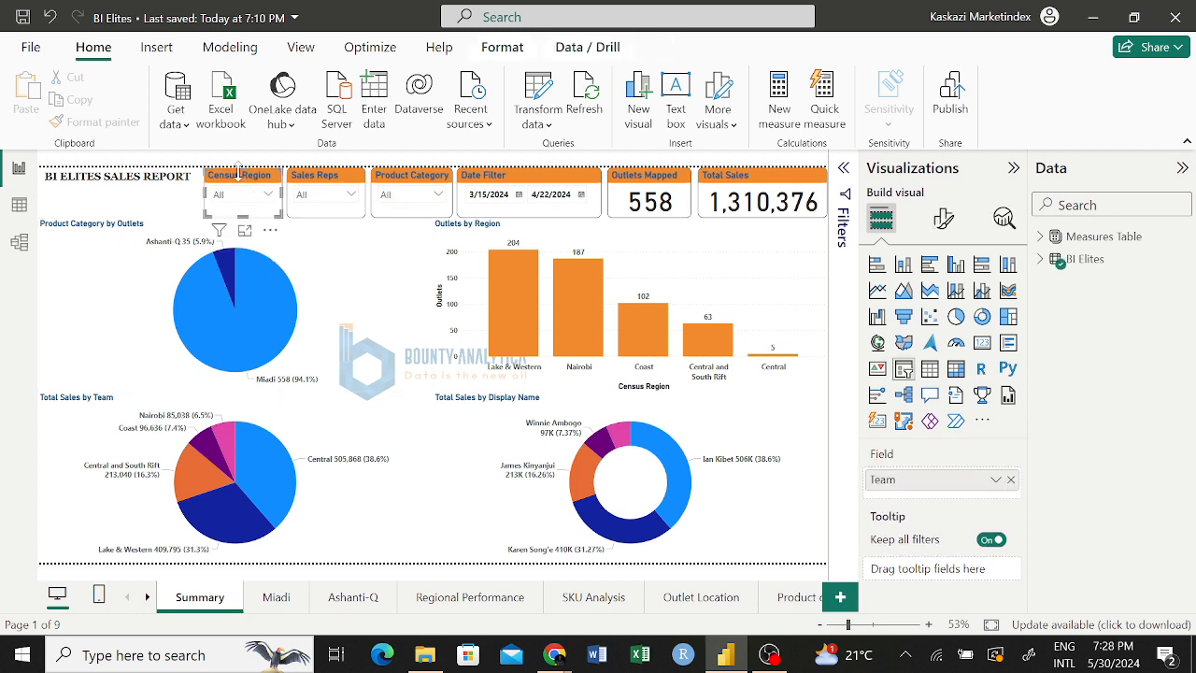
pyautogui.click(495, 48)
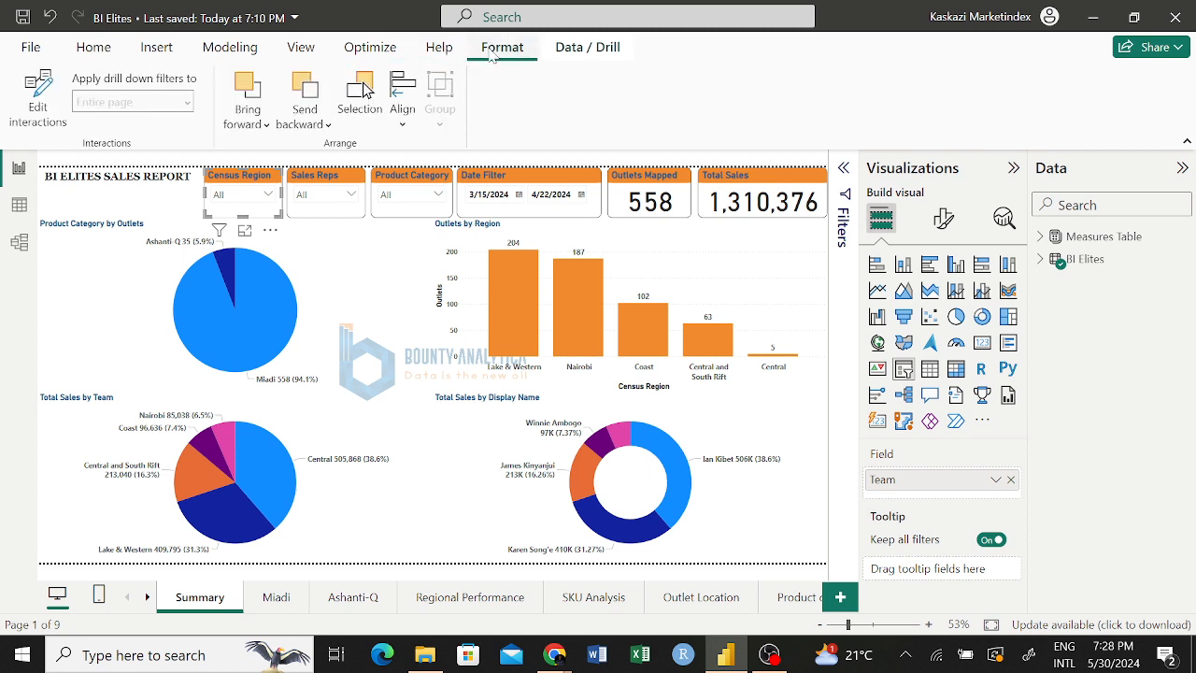
pyautogui.click(33, 100)
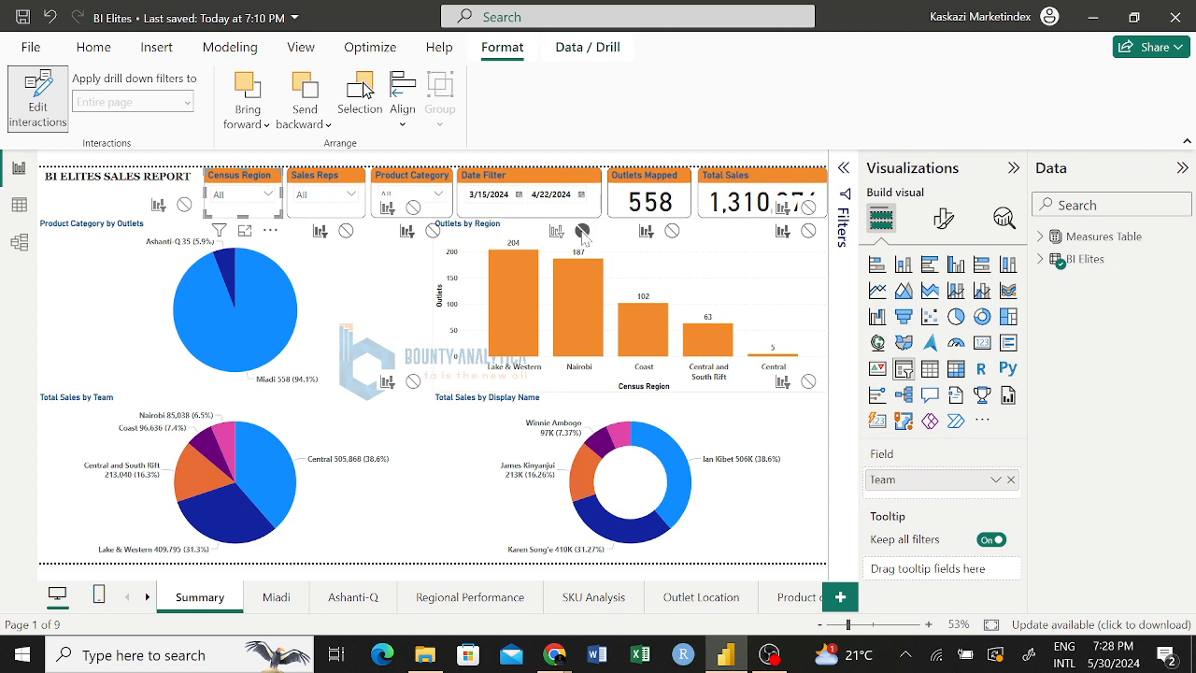
pyautogui.click(18, 120)
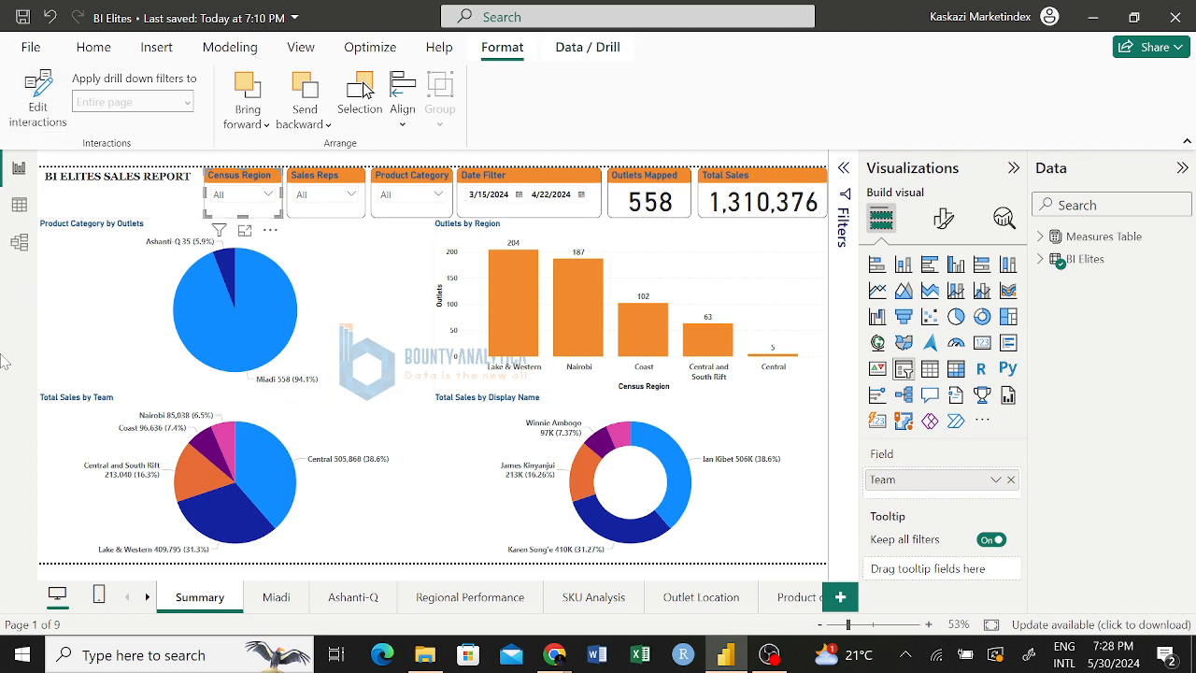
# Step: Filter the Summary page by Central, Central and South Rift, and Nairobi in turn, and clear the Census Region slicer
pyautogui.click(265, 196)
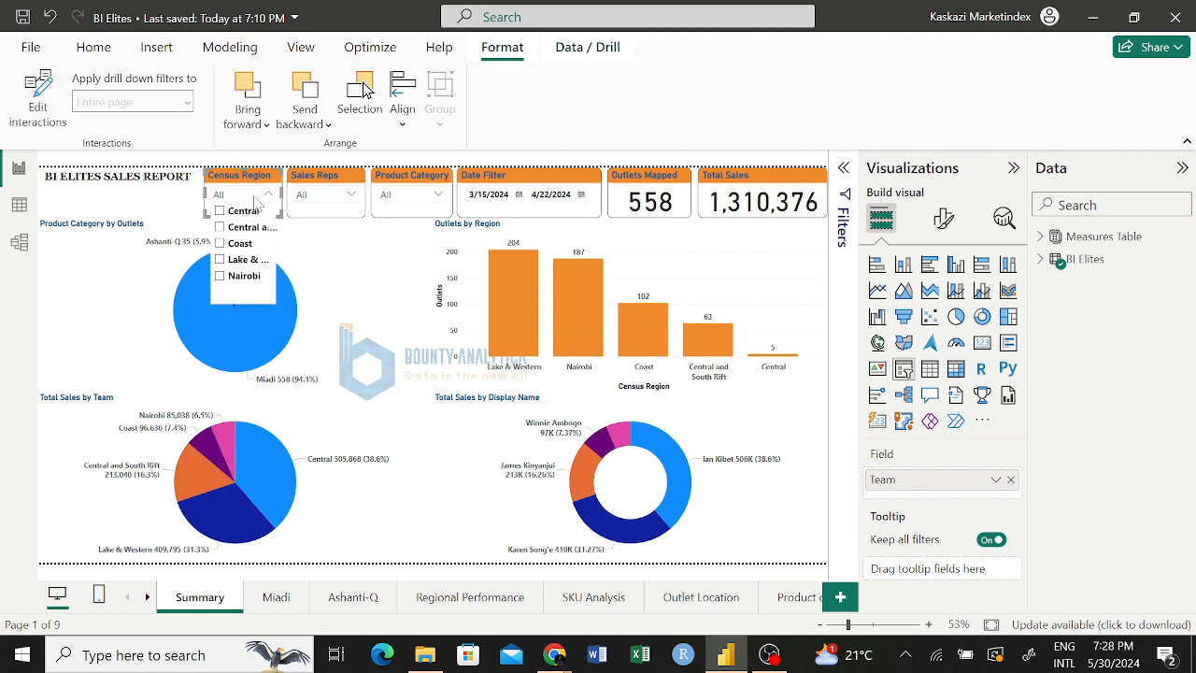
pyautogui.click(220, 212)
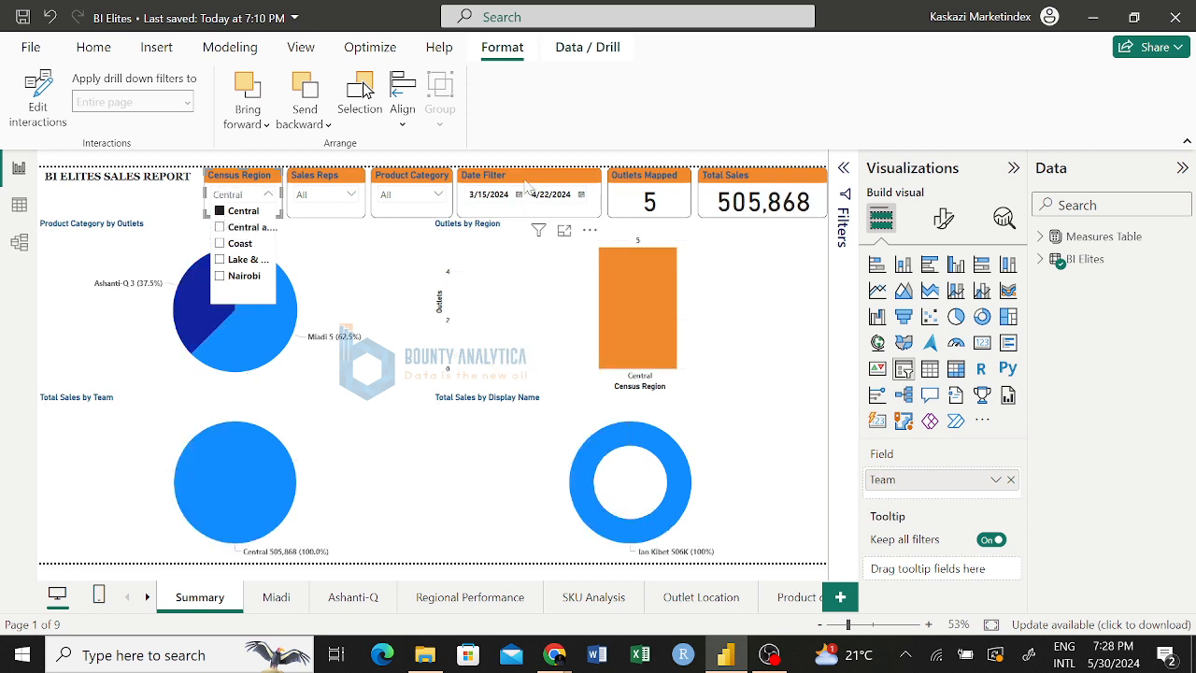
pyautogui.click(222, 228)
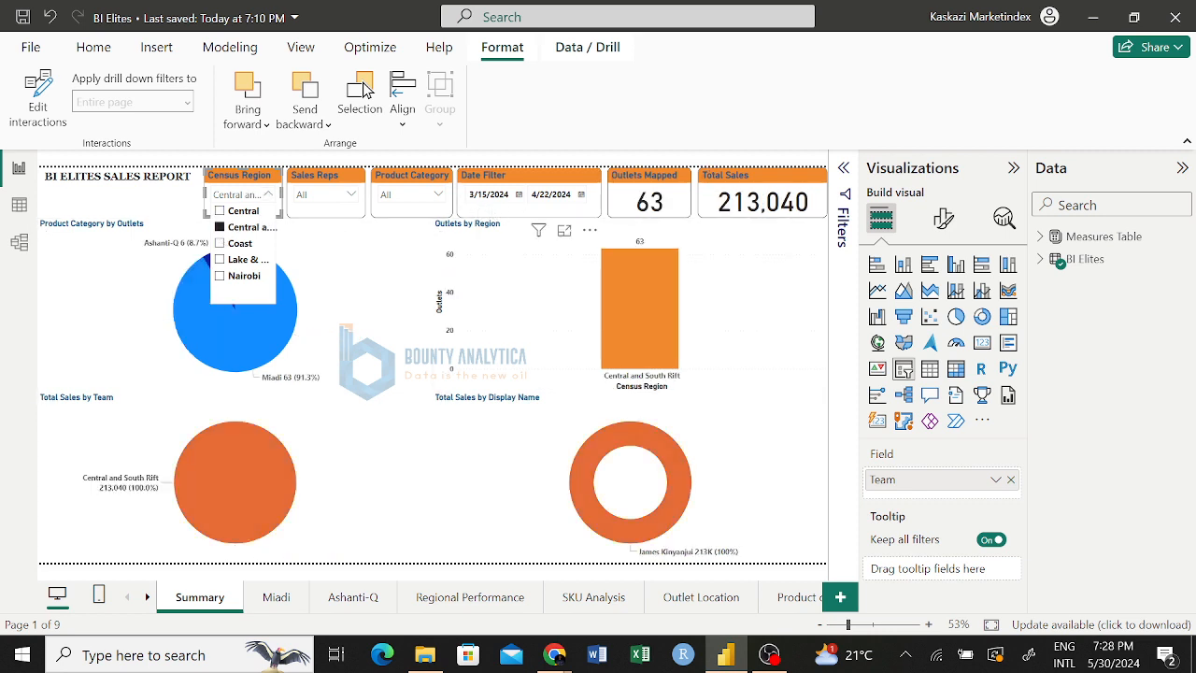
pyautogui.click(221, 278)
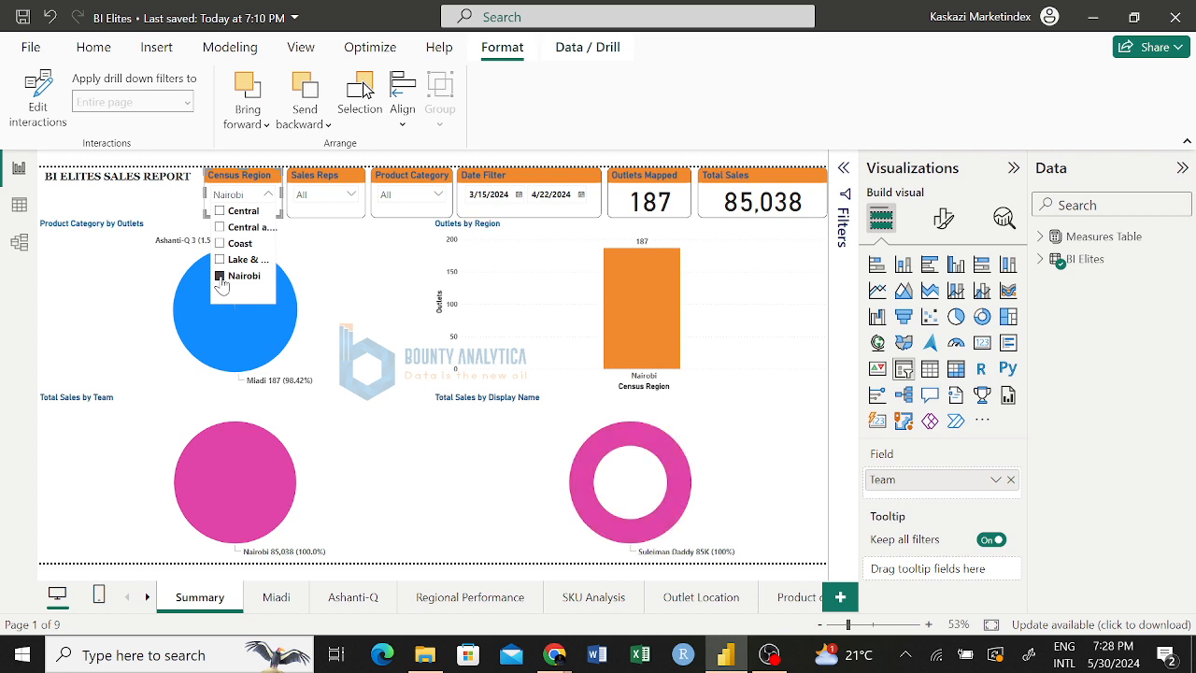
pyautogui.click(221, 277)
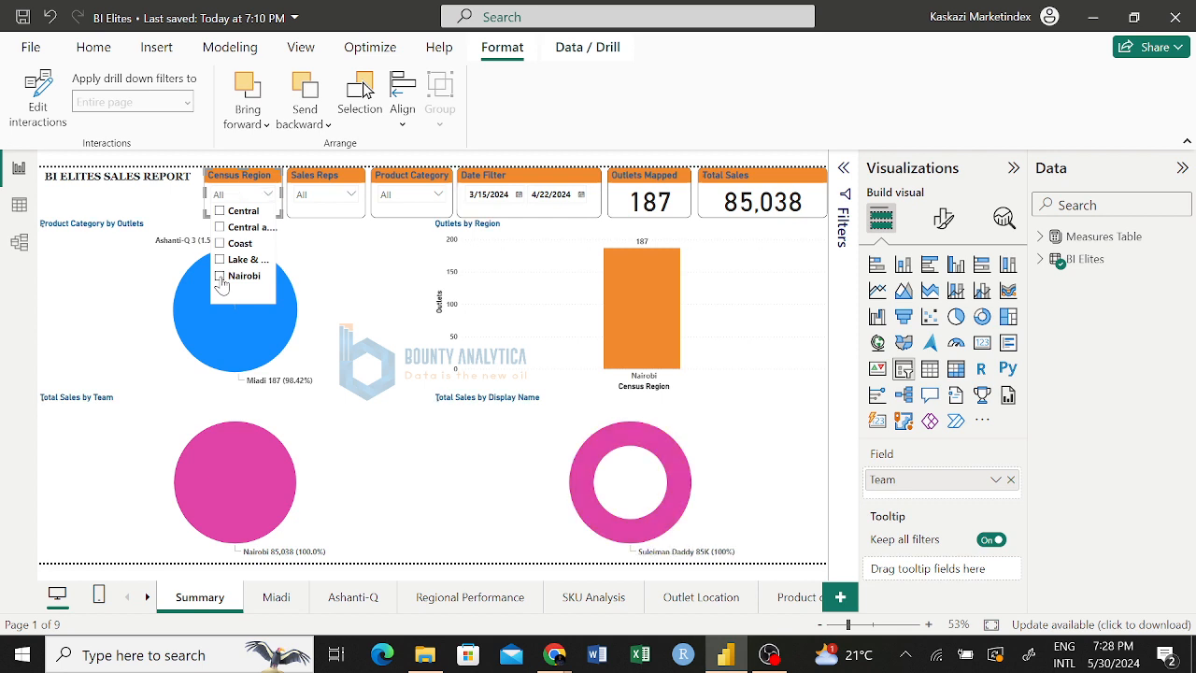
pyautogui.click(72, 288)
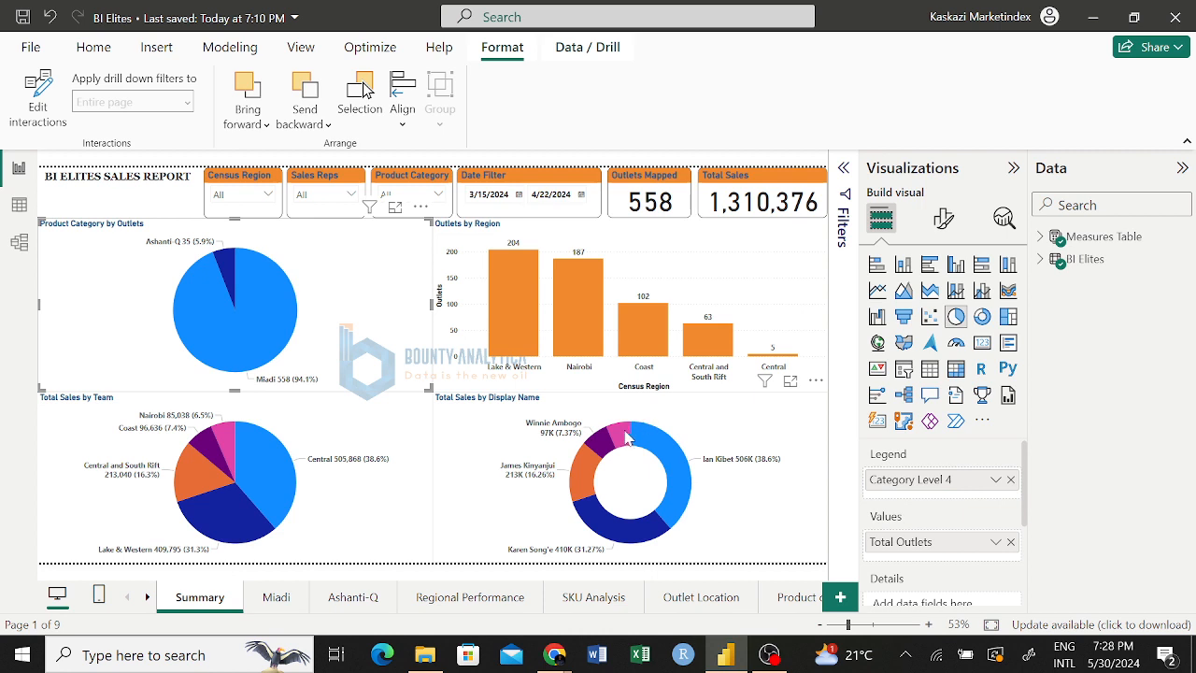
# Step: Cross-highlight the page from the pink slice of the Total Sales by Display Name donut and clear the highlight
pyautogui.moveTo(624, 439)
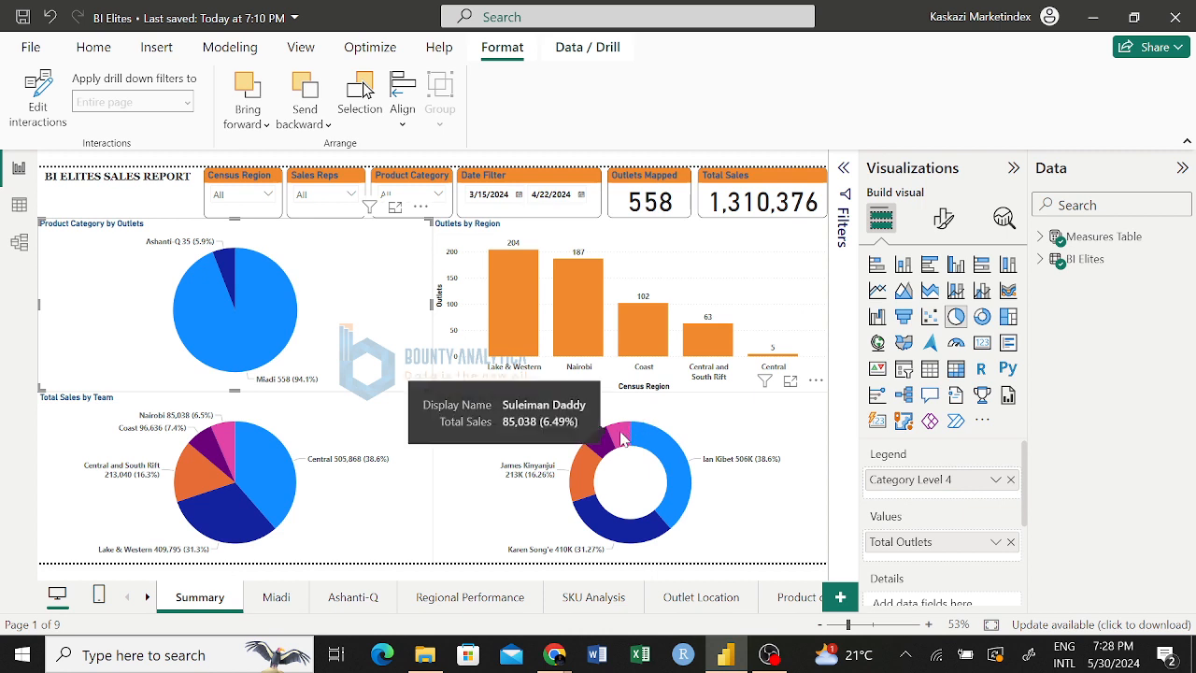
pyautogui.click(624, 435)
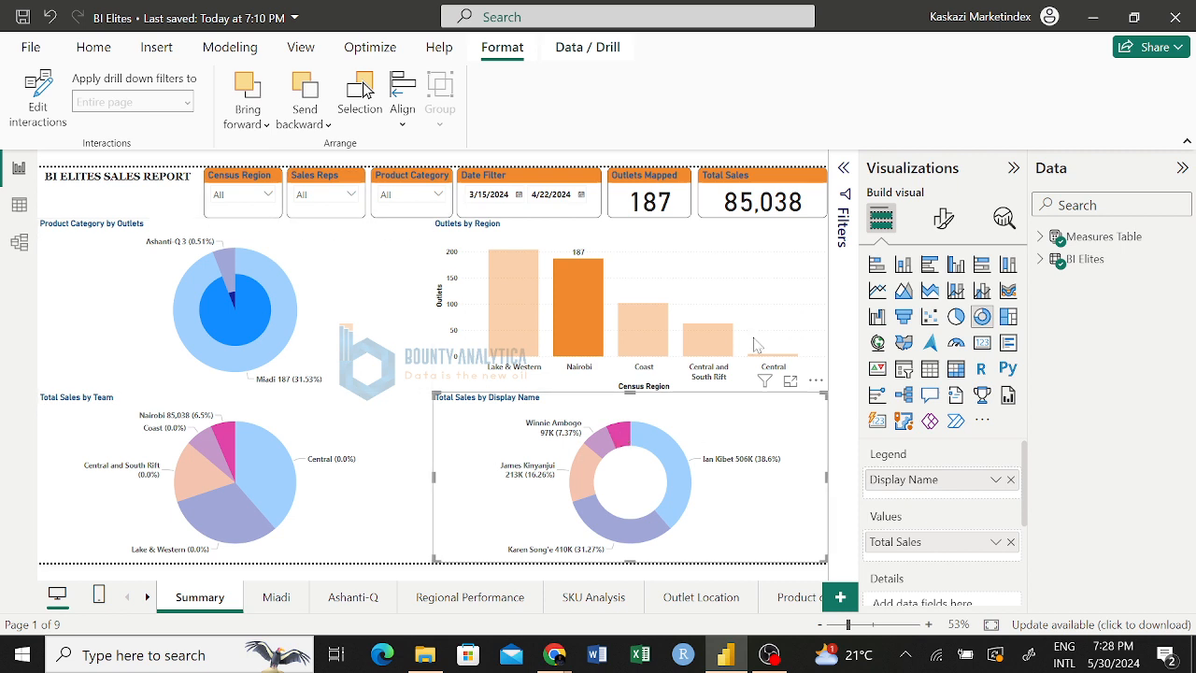
pyautogui.click(628, 444)
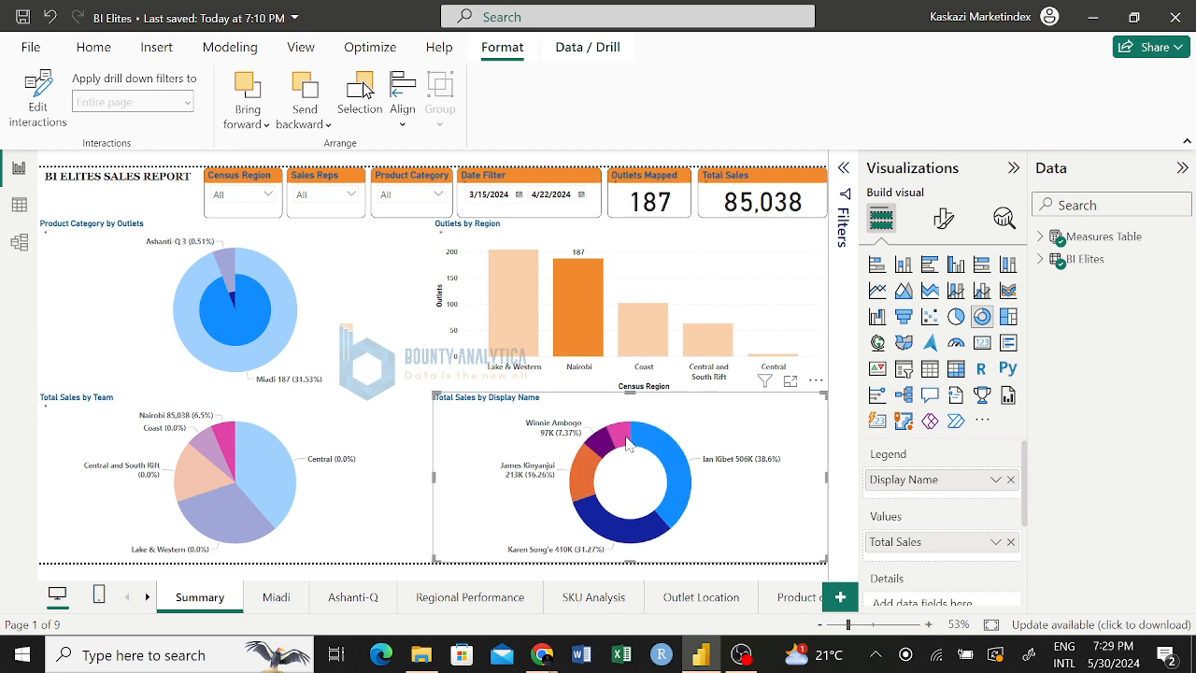
# Step: Turn on interaction editing with the Census Region slicer selected
pyautogui.click(213, 183)
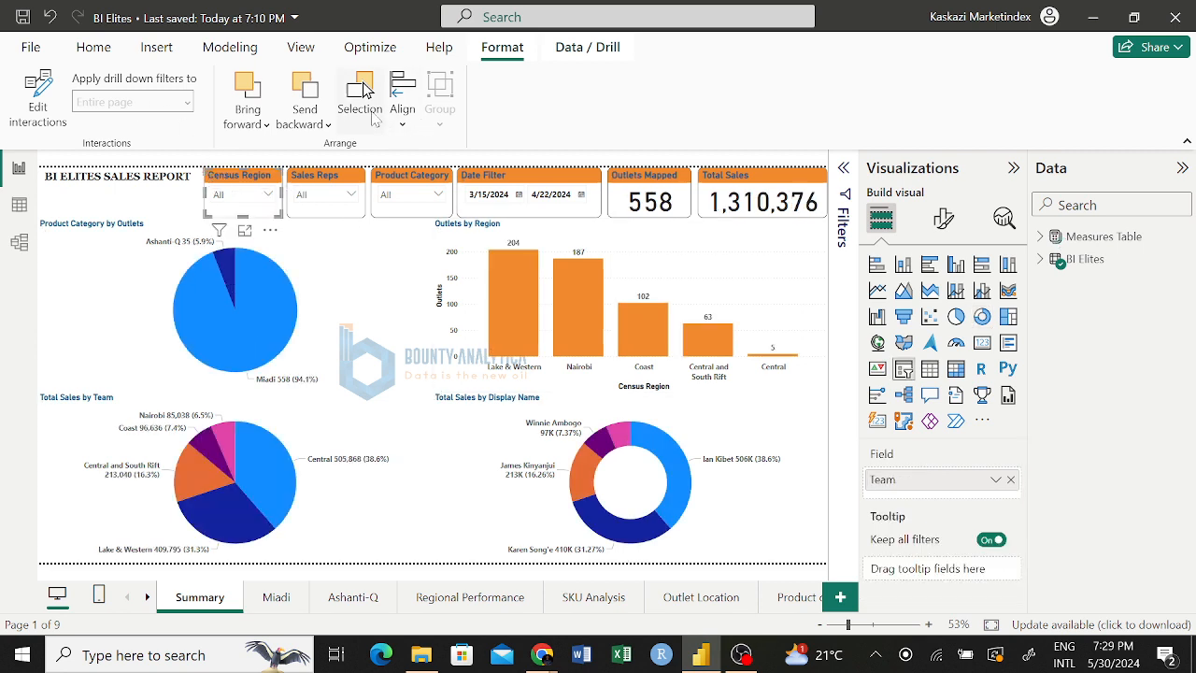
pyautogui.click(36, 98)
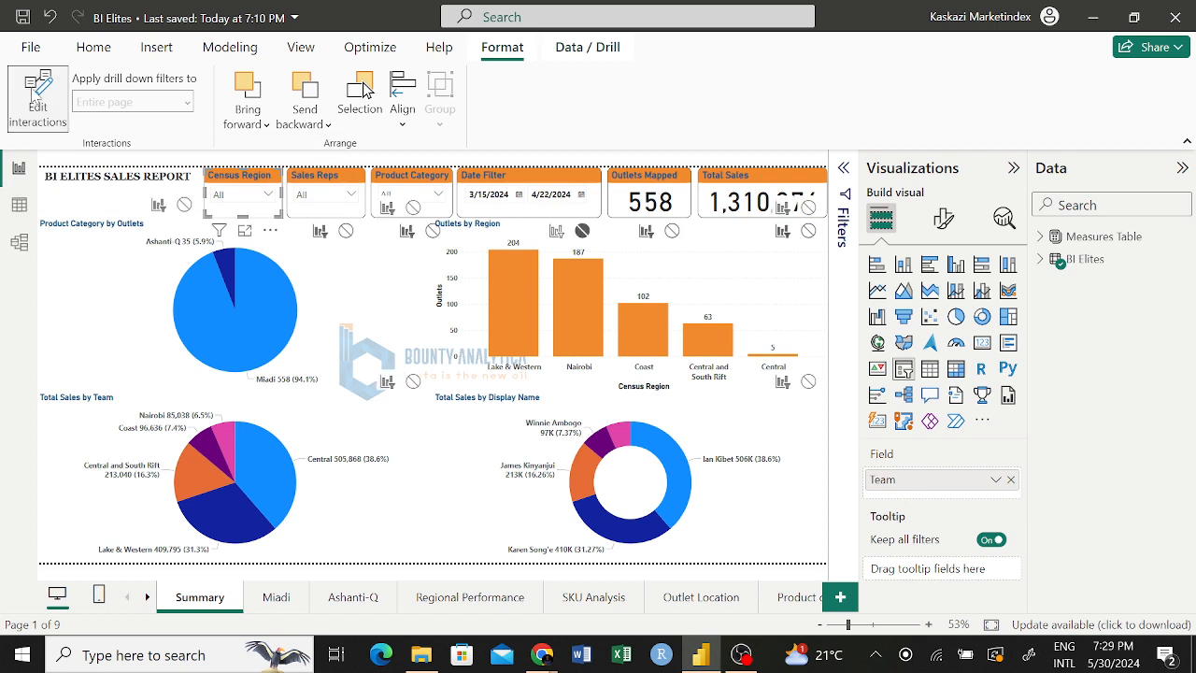
pyautogui.click(583, 230)
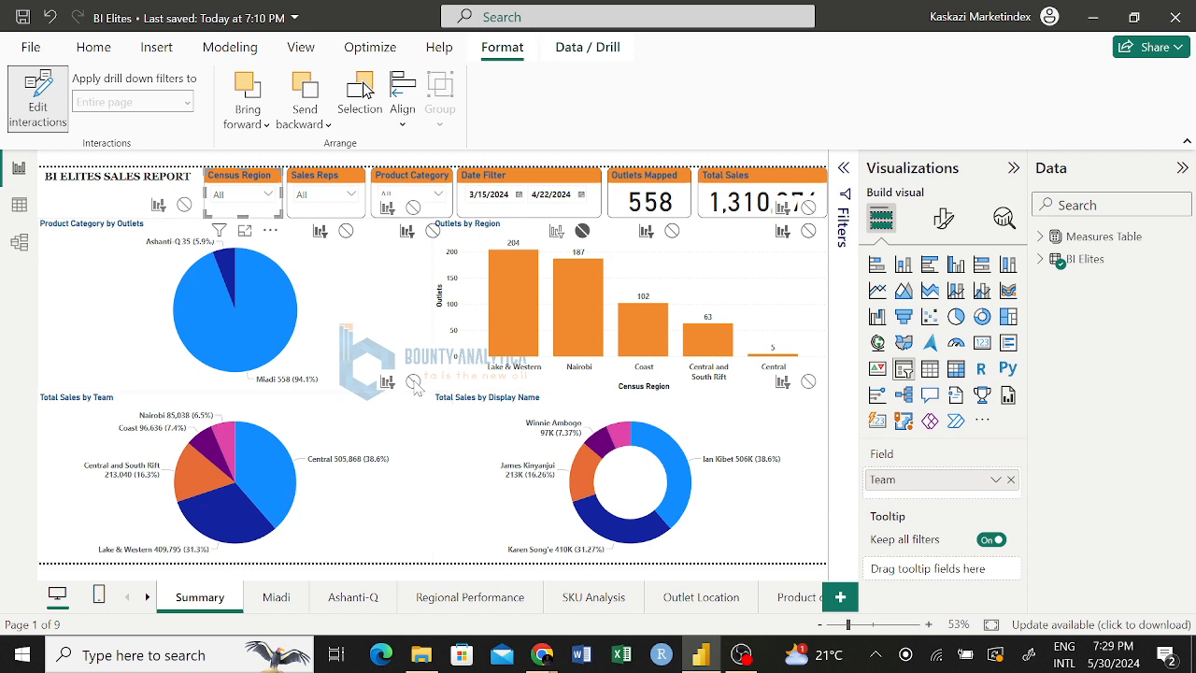
# Step: Try to set the Total Sales by Display Name donut's interaction with the Total Sales by Team pie to None
pyautogui.click(414, 384)
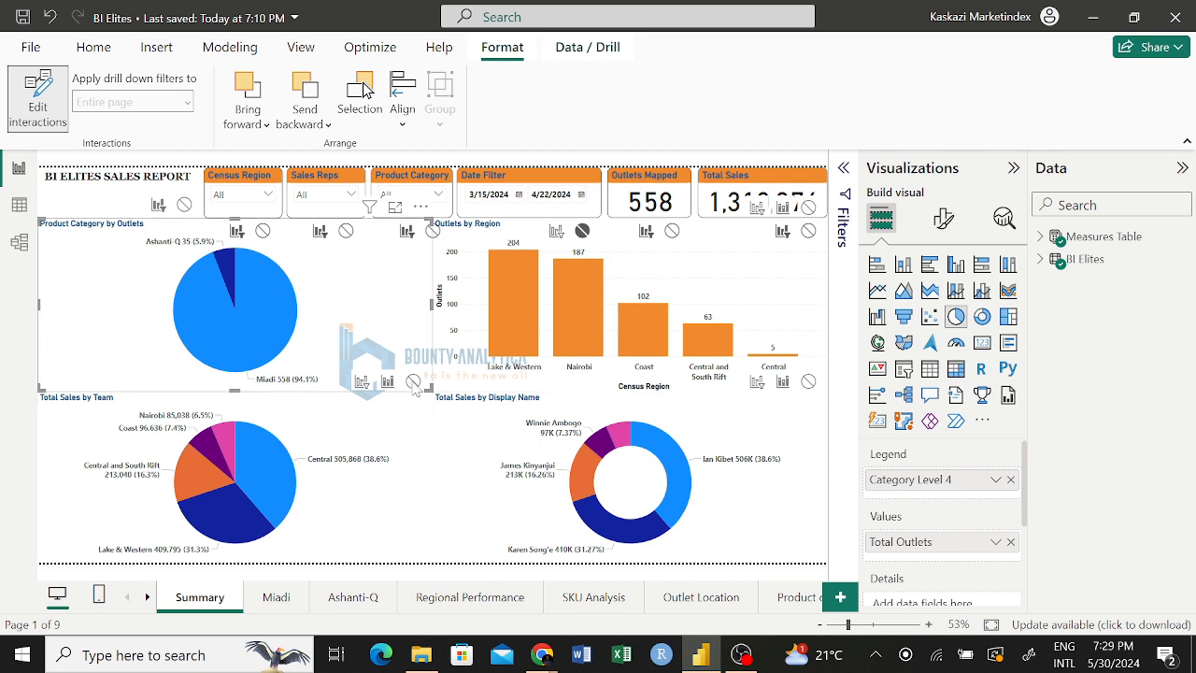
pyautogui.click(443, 445)
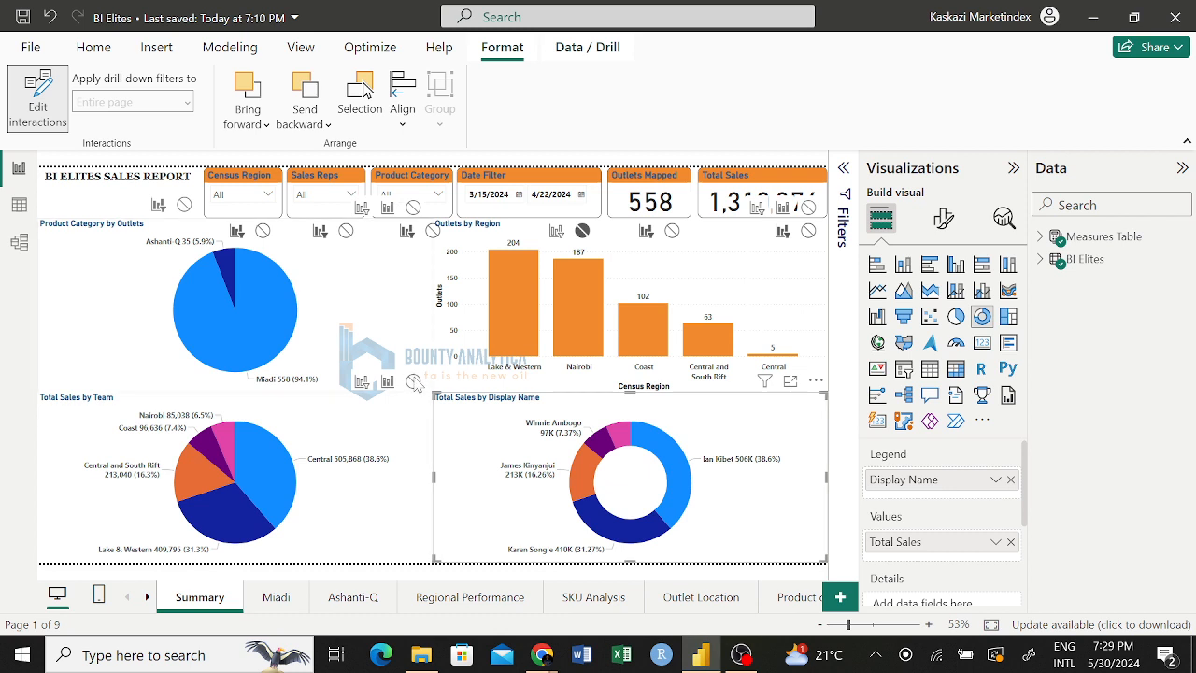
pyautogui.click(415, 382)
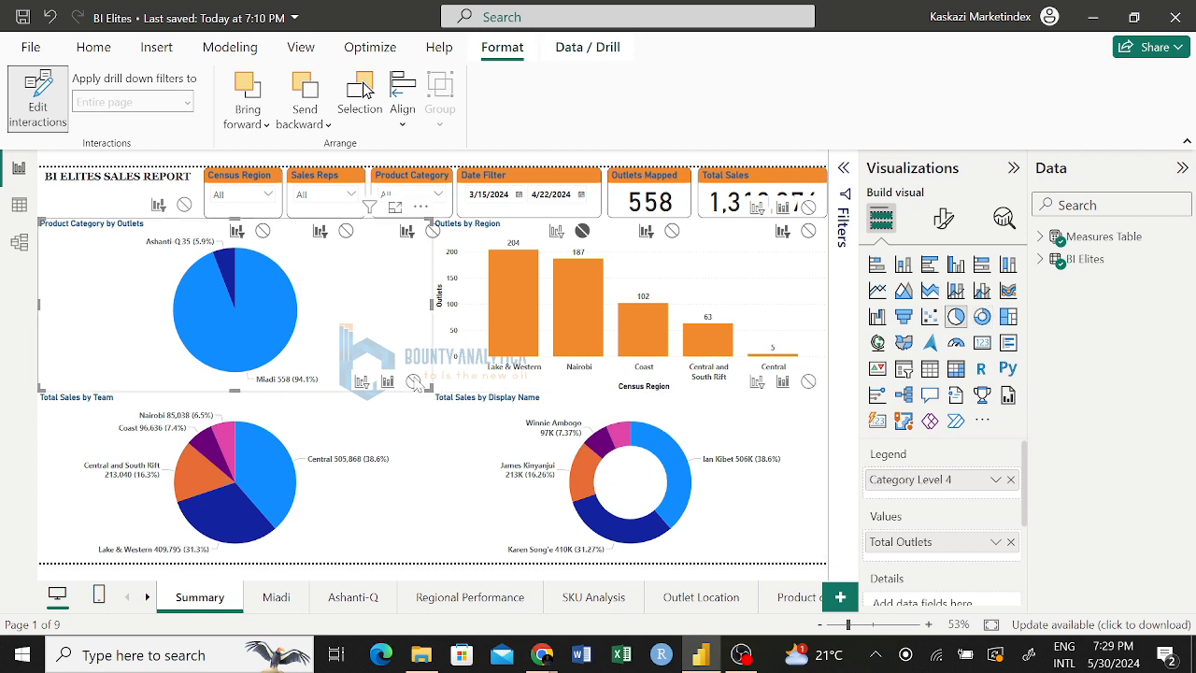
pyautogui.click(451, 487)
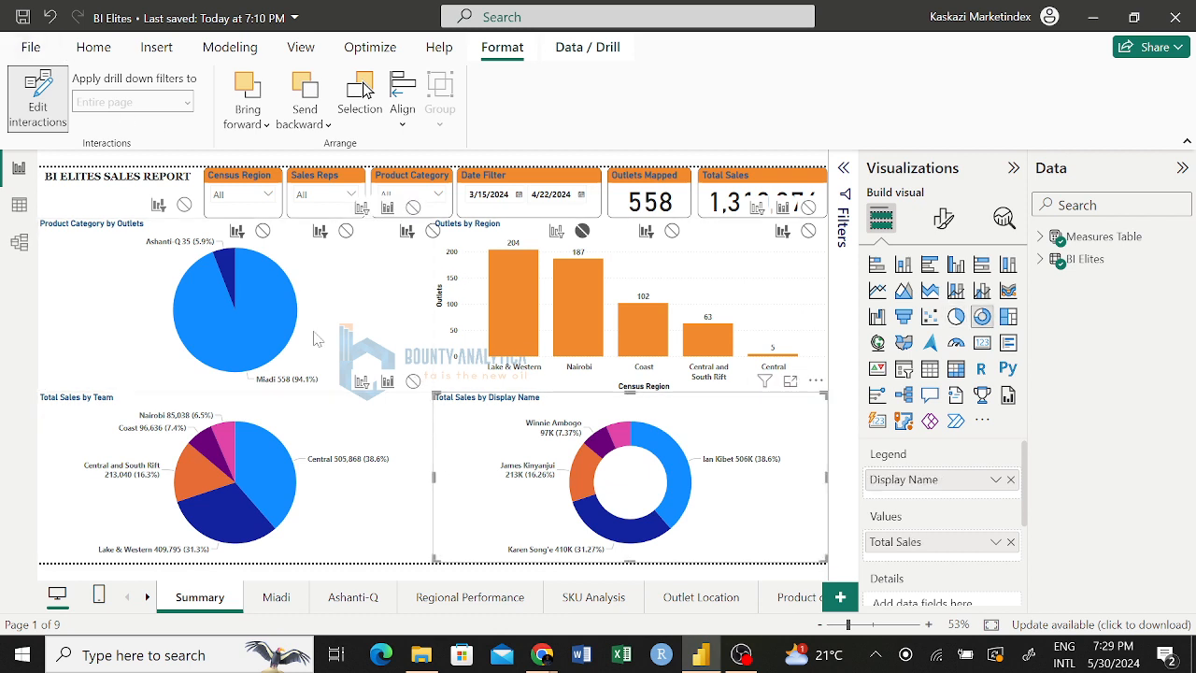
# Step: Shrink the Total Sales by Team pie from its upper-right corner and set the Display Name donut's interaction with it to None
pyautogui.click(397, 451)
pyautogui.moveTo(432, 395); pyautogui.dragTo(408, 435)
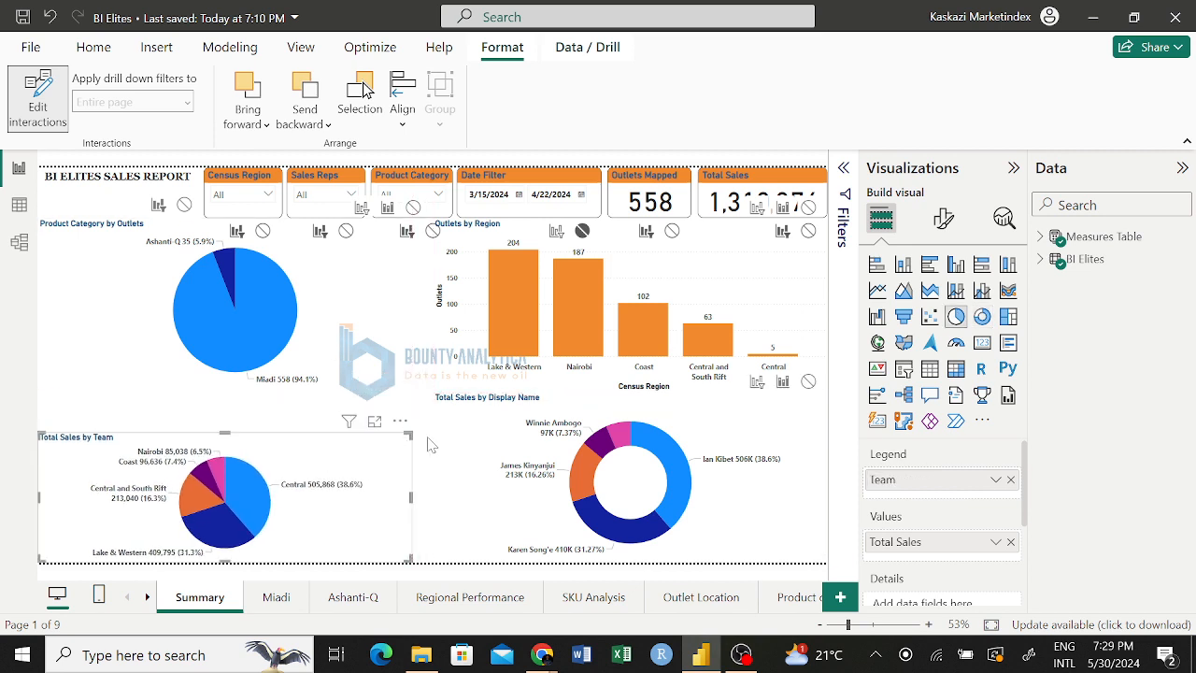
pyautogui.click(436, 445)
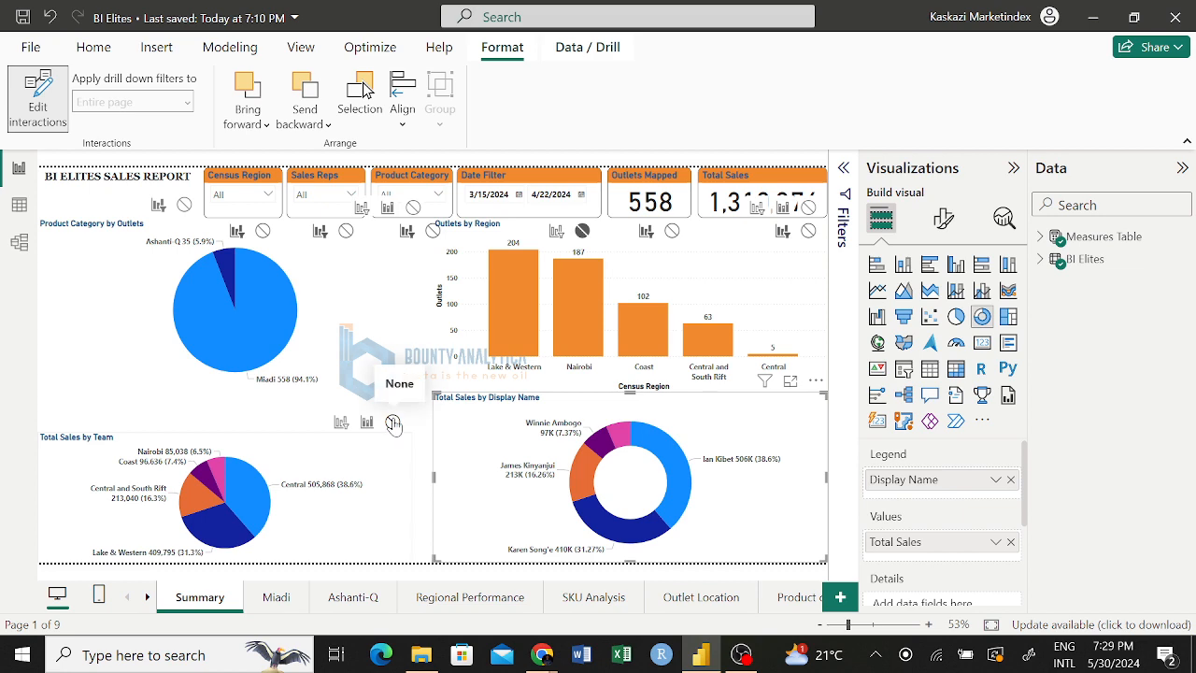
pyautogui.click(393, 424)
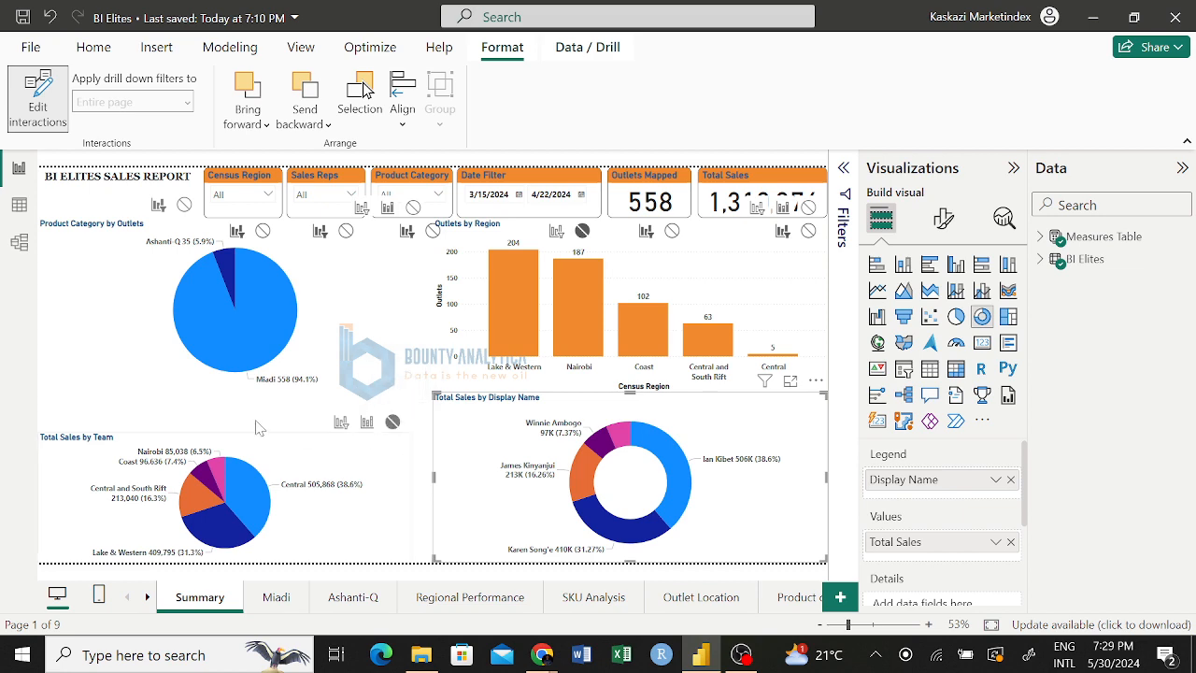
# Step: Test the Census Region slicer by filtering the page to Central, and clear the selection
pyautogui.click(186, 413)
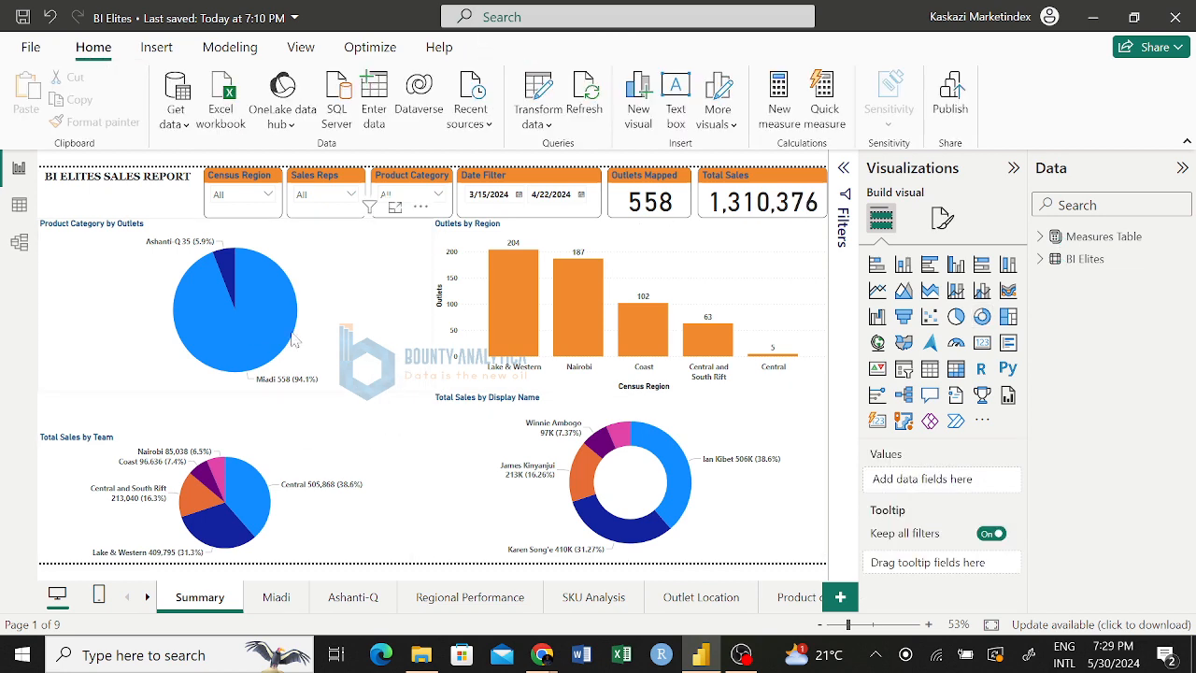
pyautogui.click(268, 194)
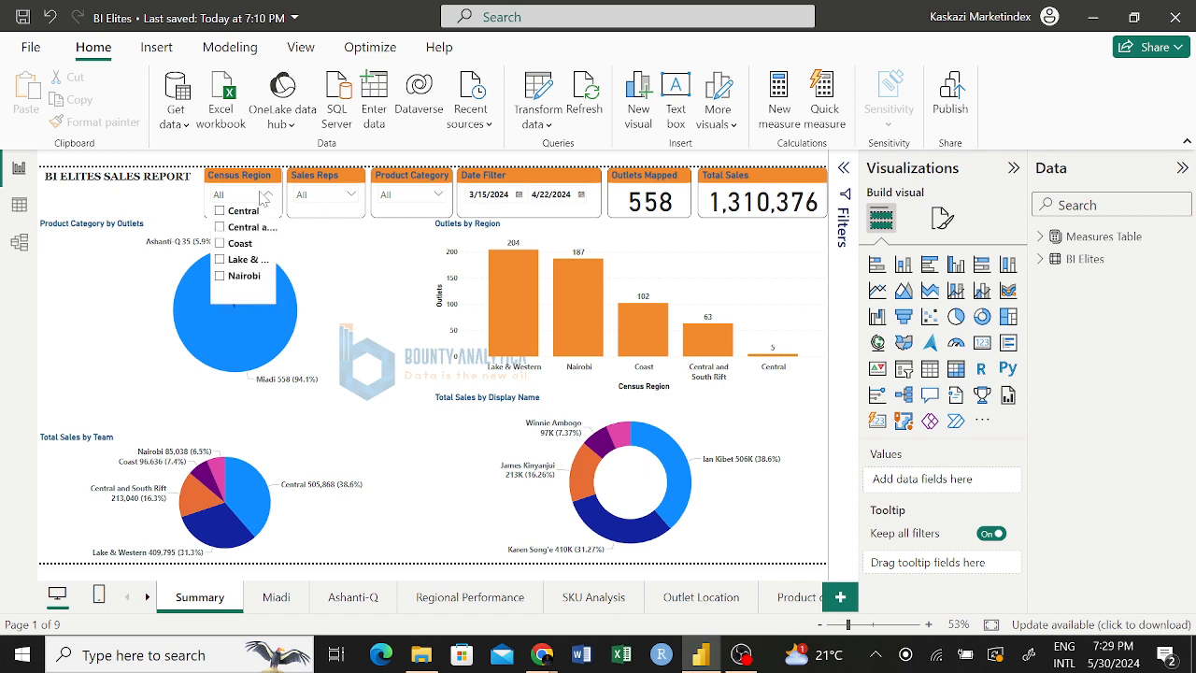
pyautogui.click(221, 212)
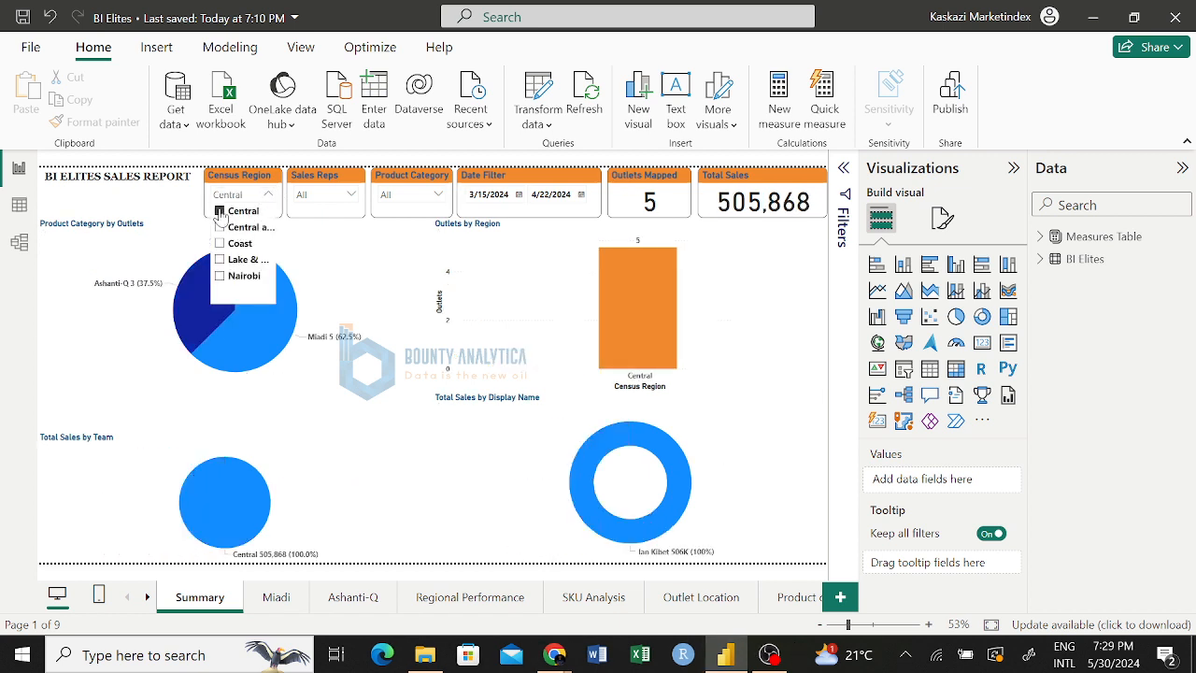
pyautogui.click(220, 212)
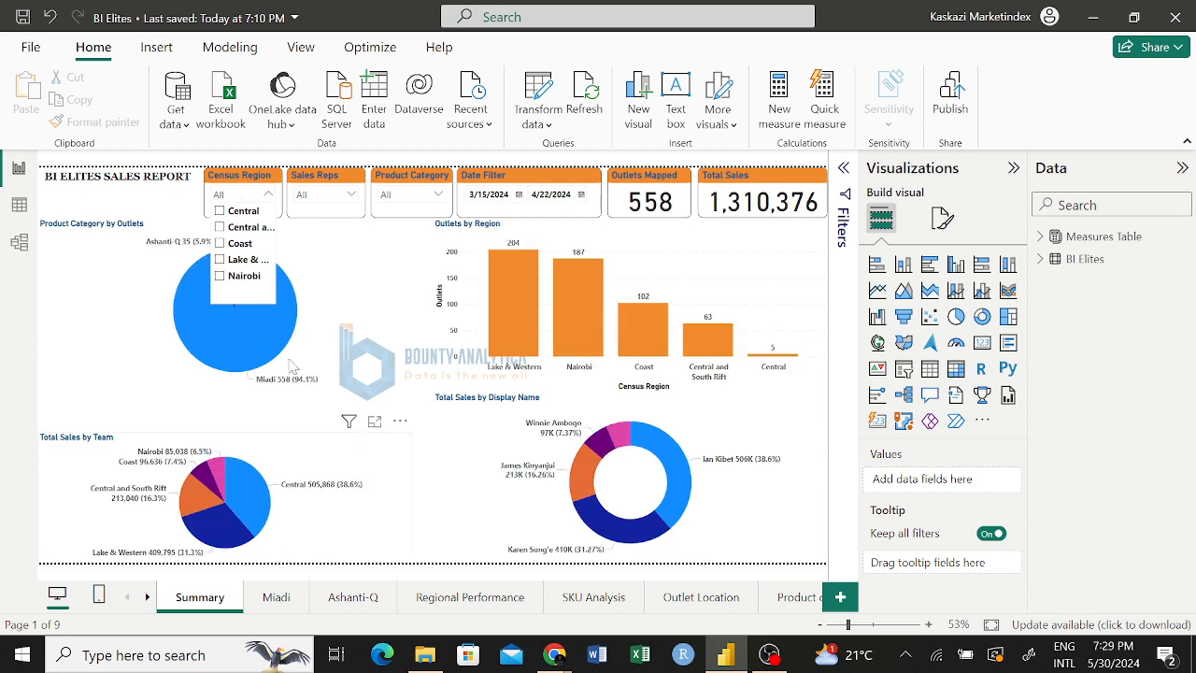
pyautogui.click(131, 306)
# Step: Set the Census Region slicer's interaction with the Total Sales by Team pie to None
pyautogui.click(238, 226)
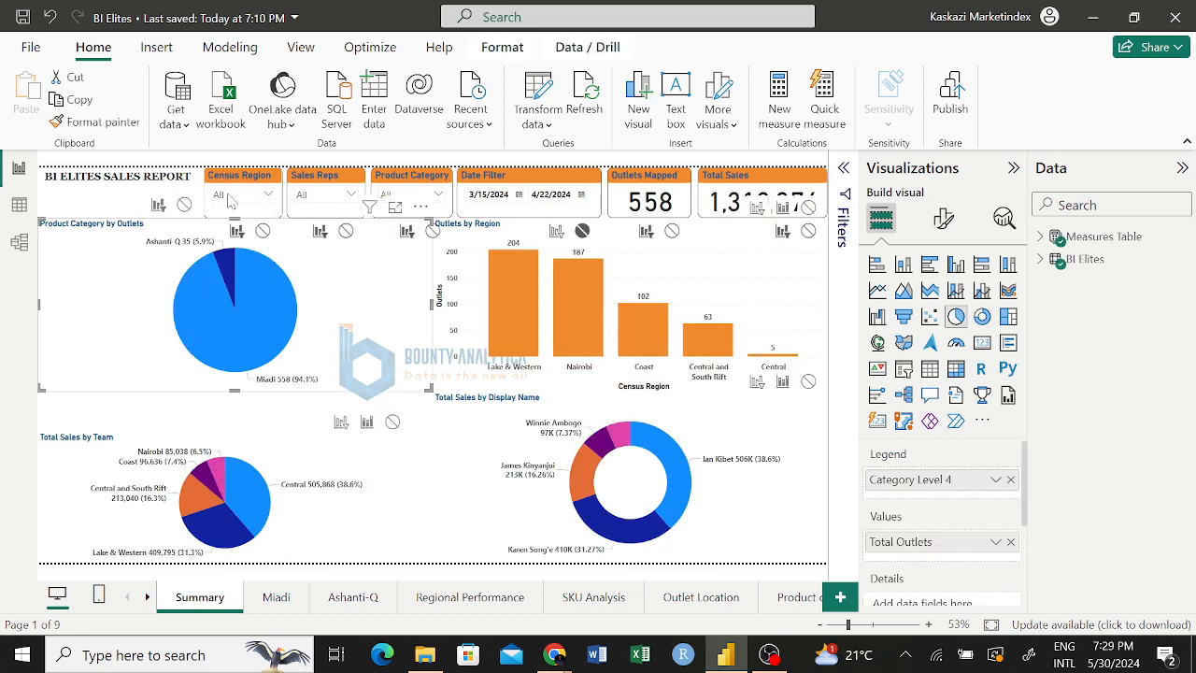
pyautogui.click(238, 182)
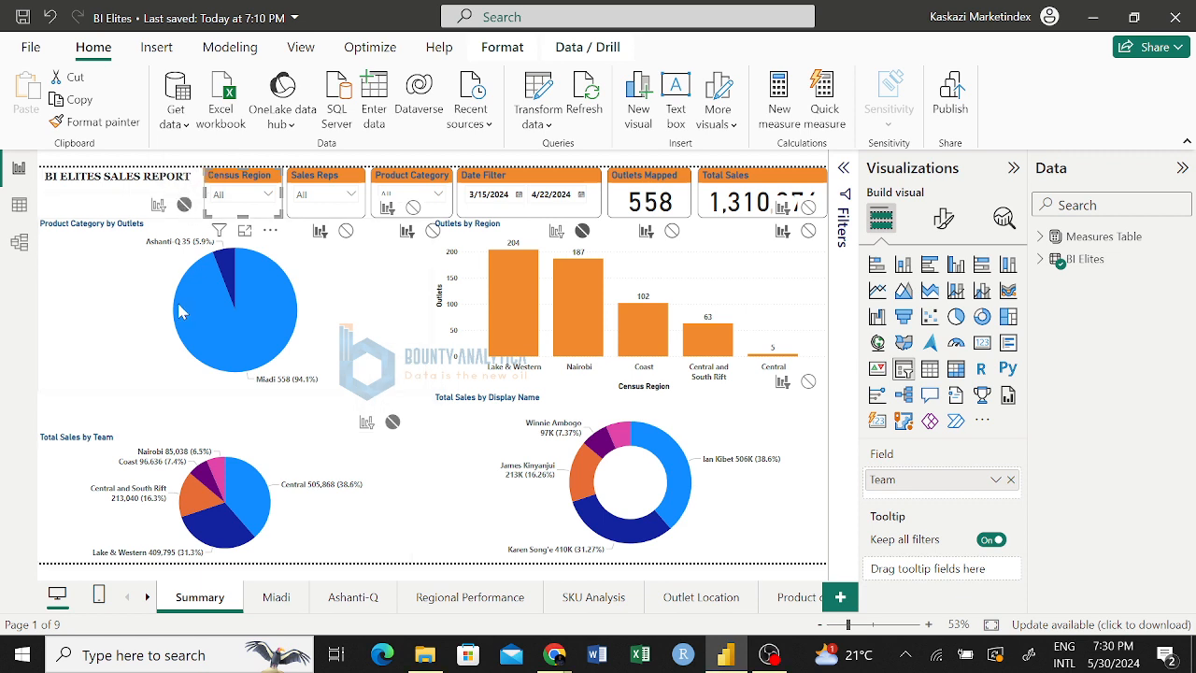
pyautogui.click(163, 365)
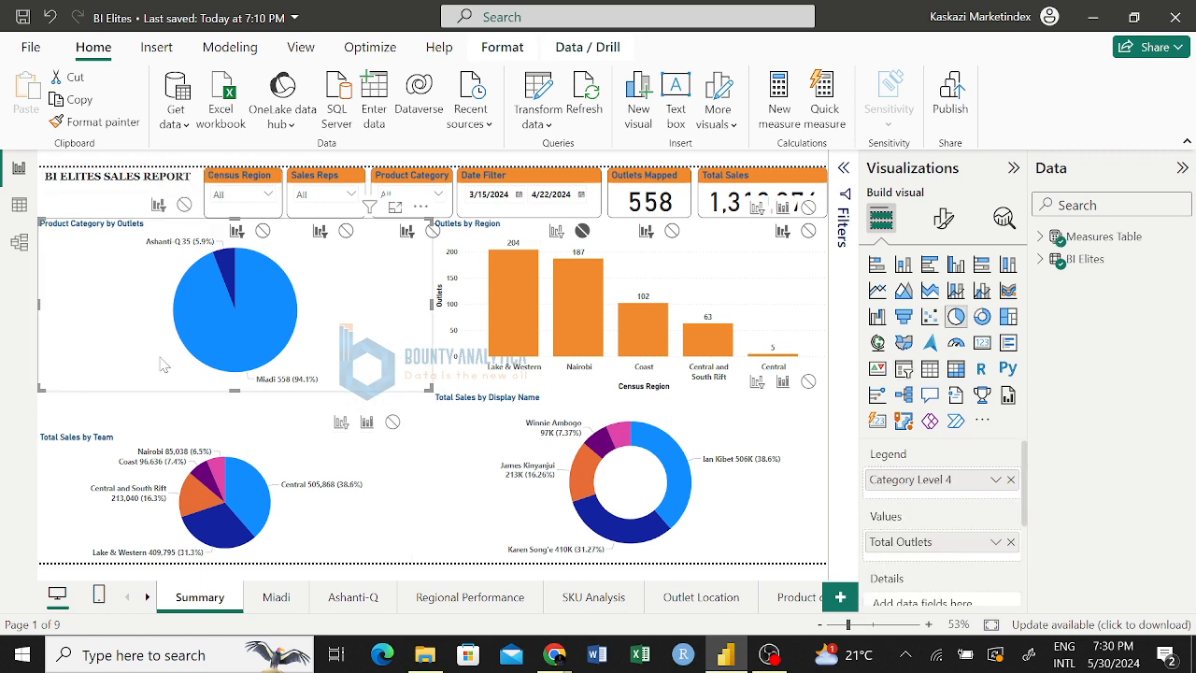
pyautogui.click(437, 435)
# Step: Check the edited interaction by filtering Census Region to Central, Central and South Rift, Coast, and Nairobi in turn
pyautogui.click(264, 196)
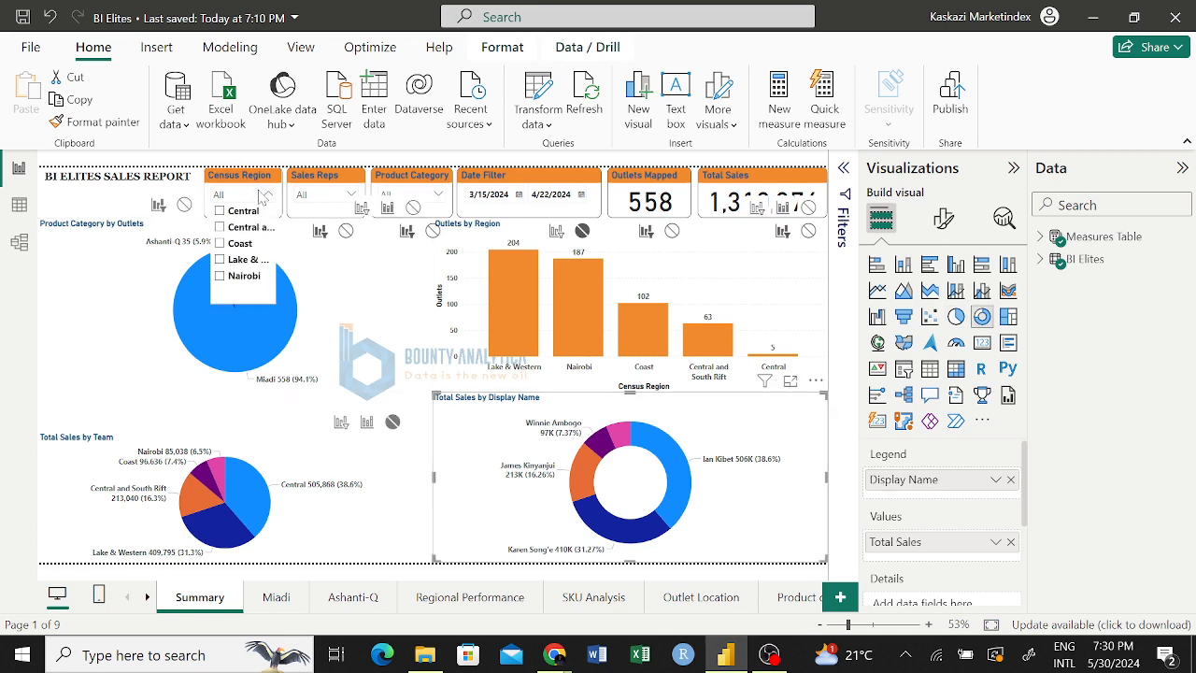
pyautogui.click(220, 211)
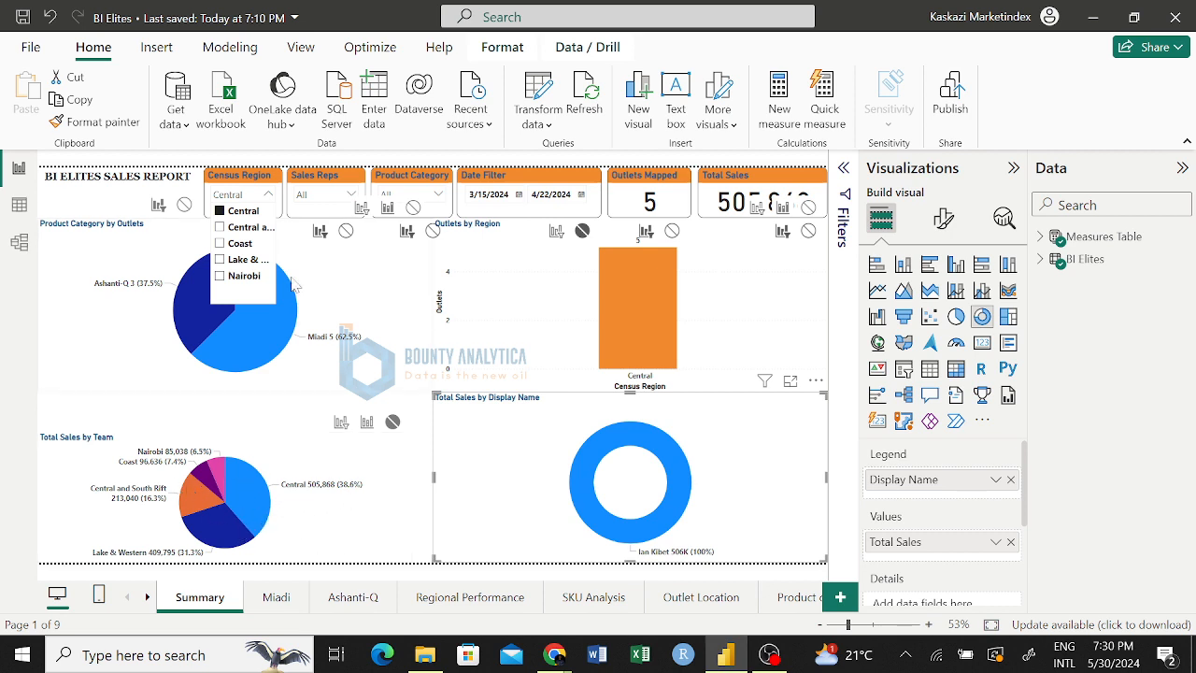
pyautogui.click(221, 230)
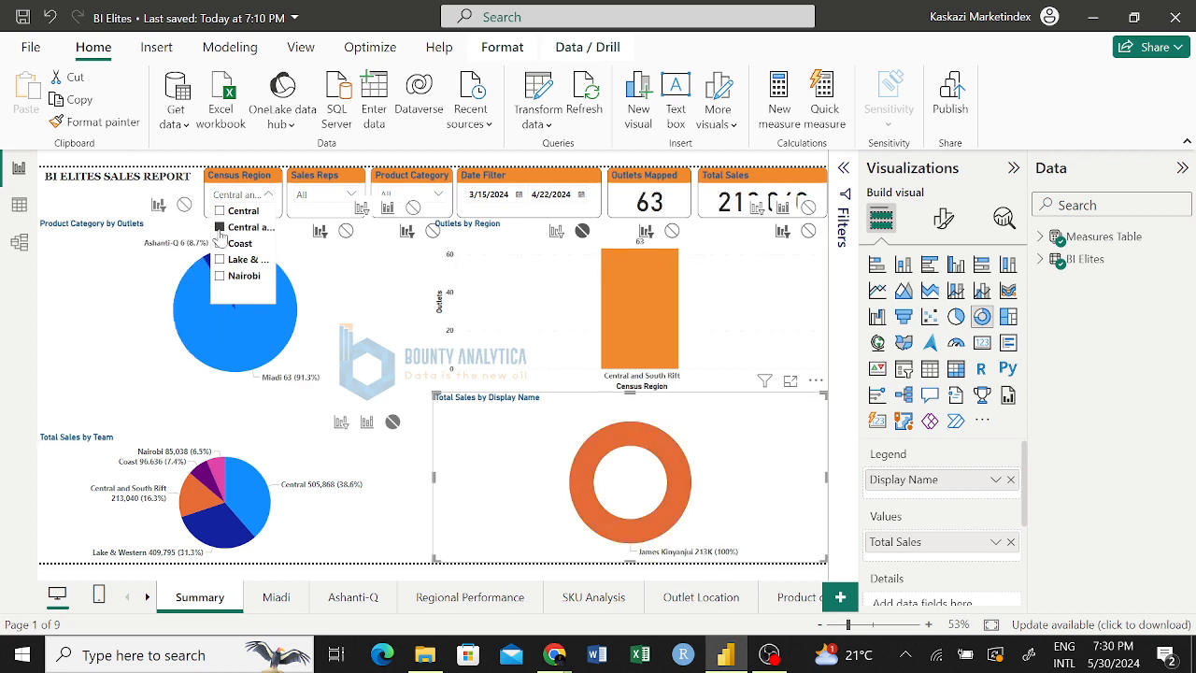
pyautogui.click(220, 243)
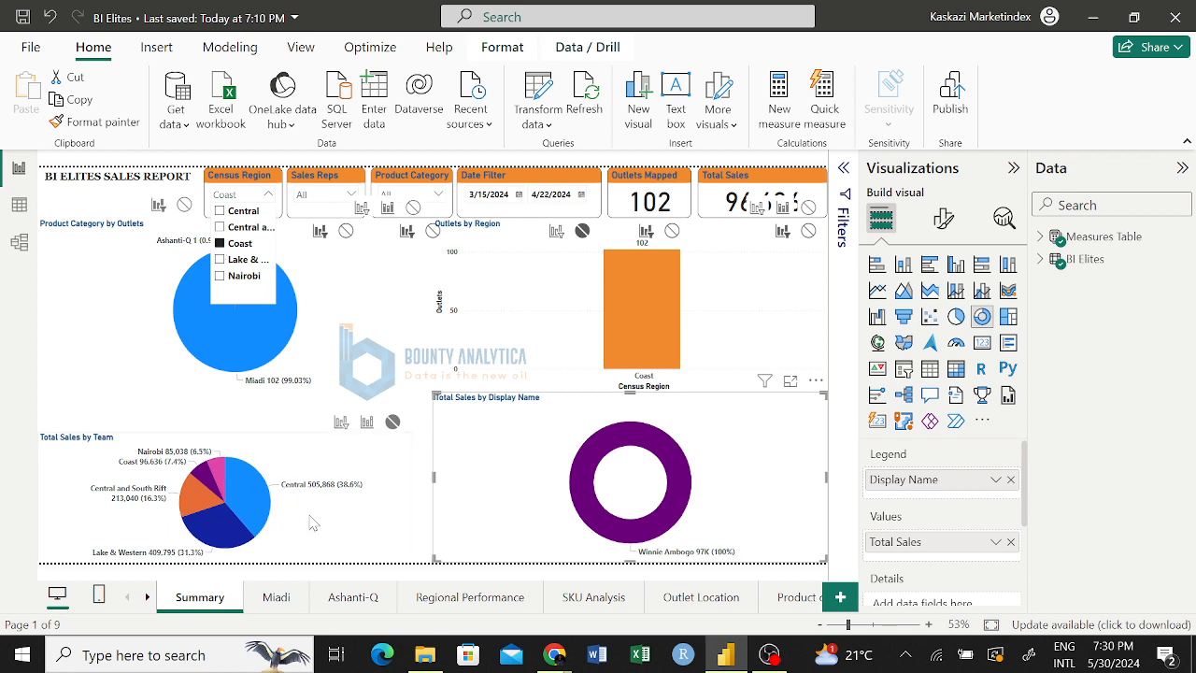
pyautogui.click(221, 277)
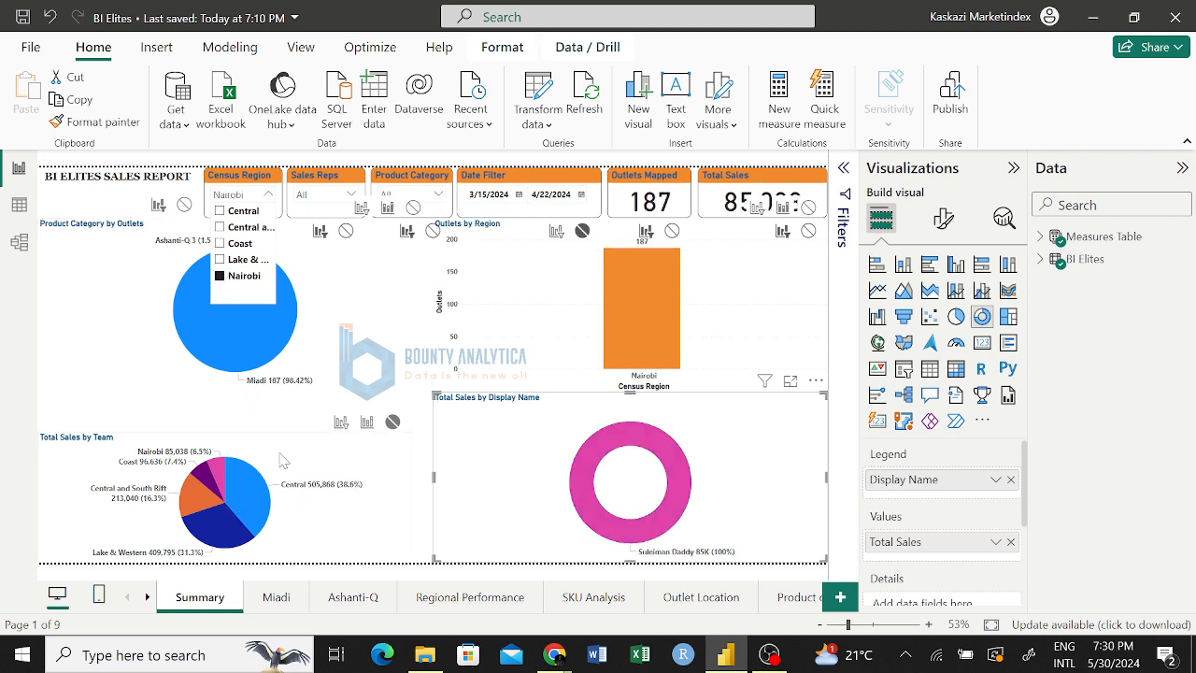
# Step: Filter Census Region to Lake & Western, select the slicer and turn off interaction editing
pyautogui.click(220, 260)
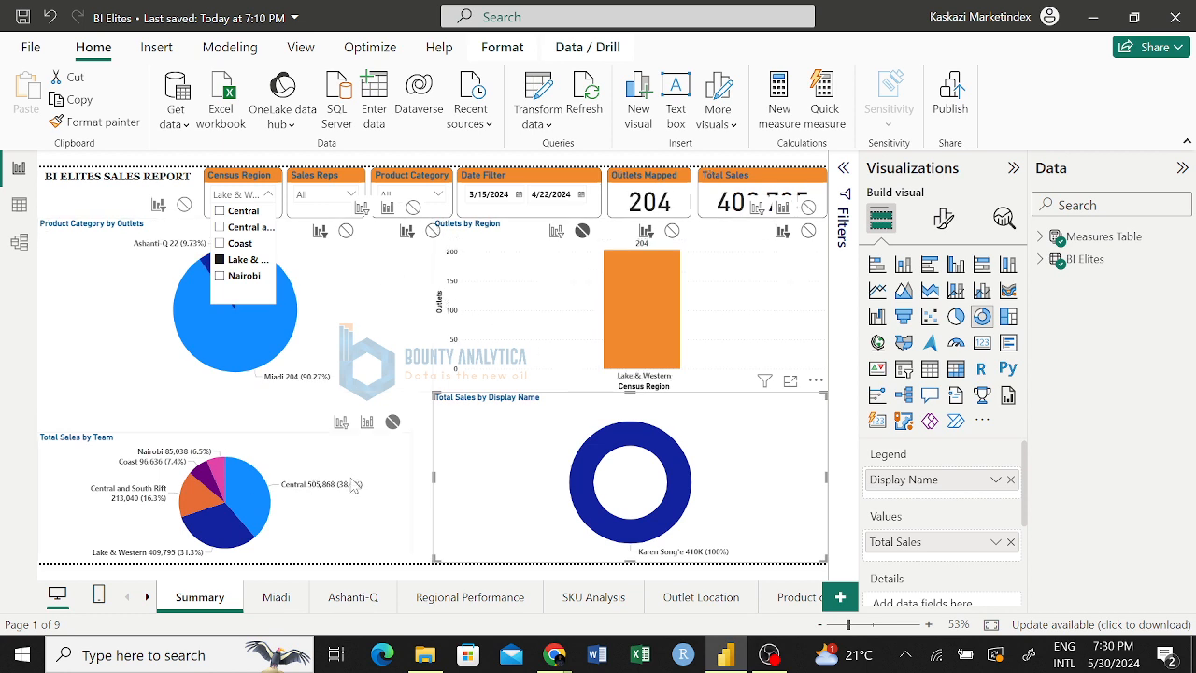
pyautogui.click(392, 423)
pyautogui.click(228, 177)
pyautogui.click(228, 178)
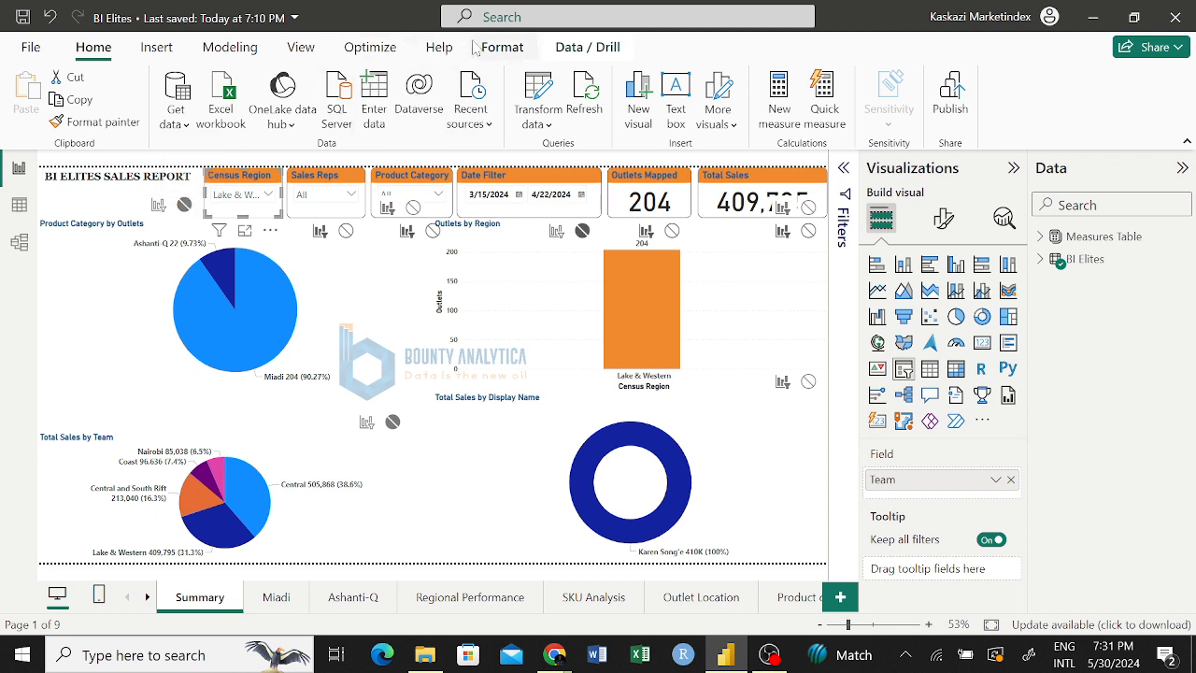
pyautogui.click(500, 49)
pyautogui.click(36, 97)
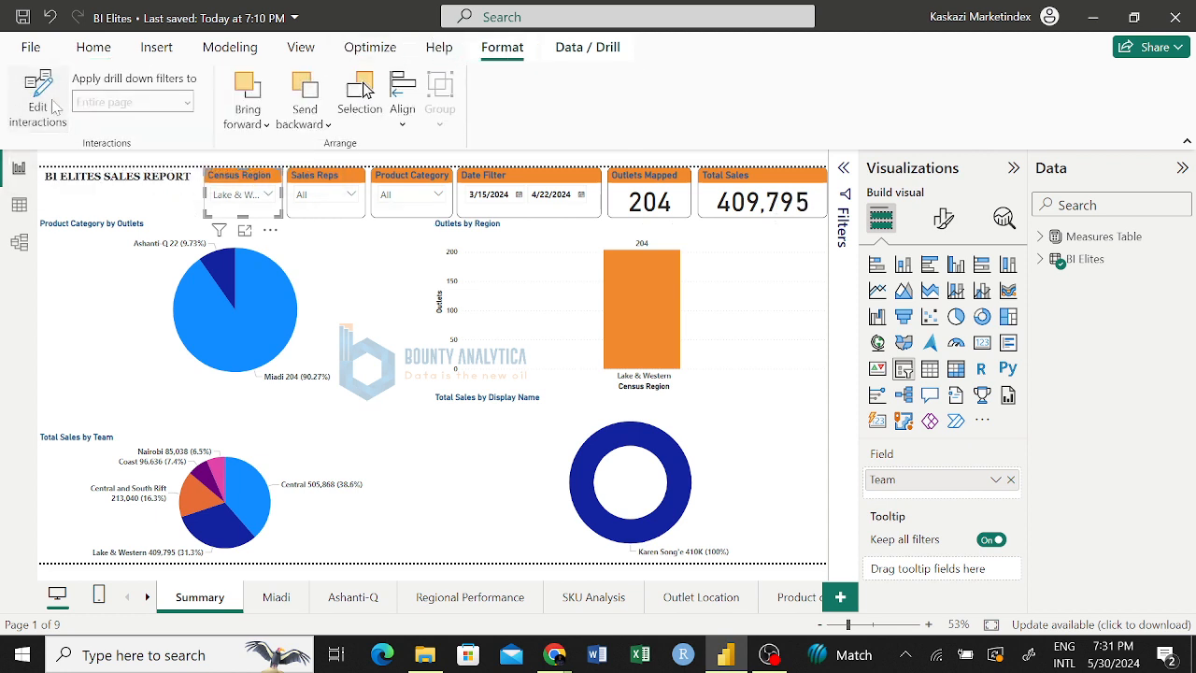
# Step: Check the Census Region slicer by filtering the page to Central and South Rift, and clear the selection
pyautogui.click(239, 196)
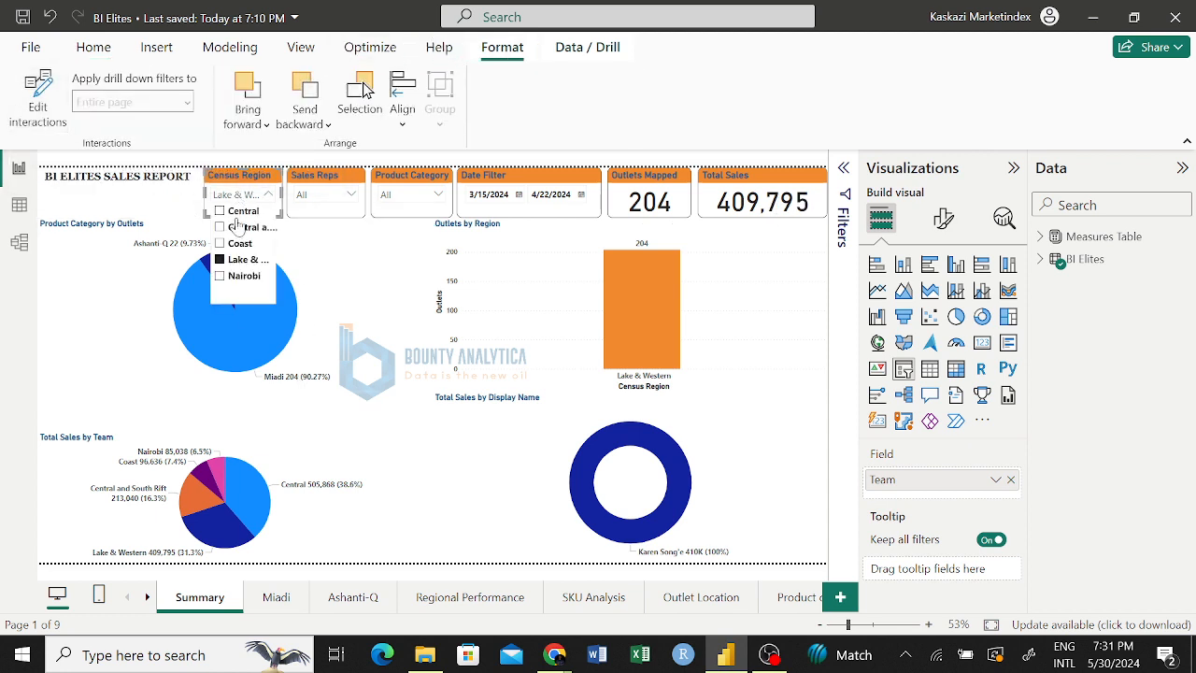
pyautogui.click(226, 228)
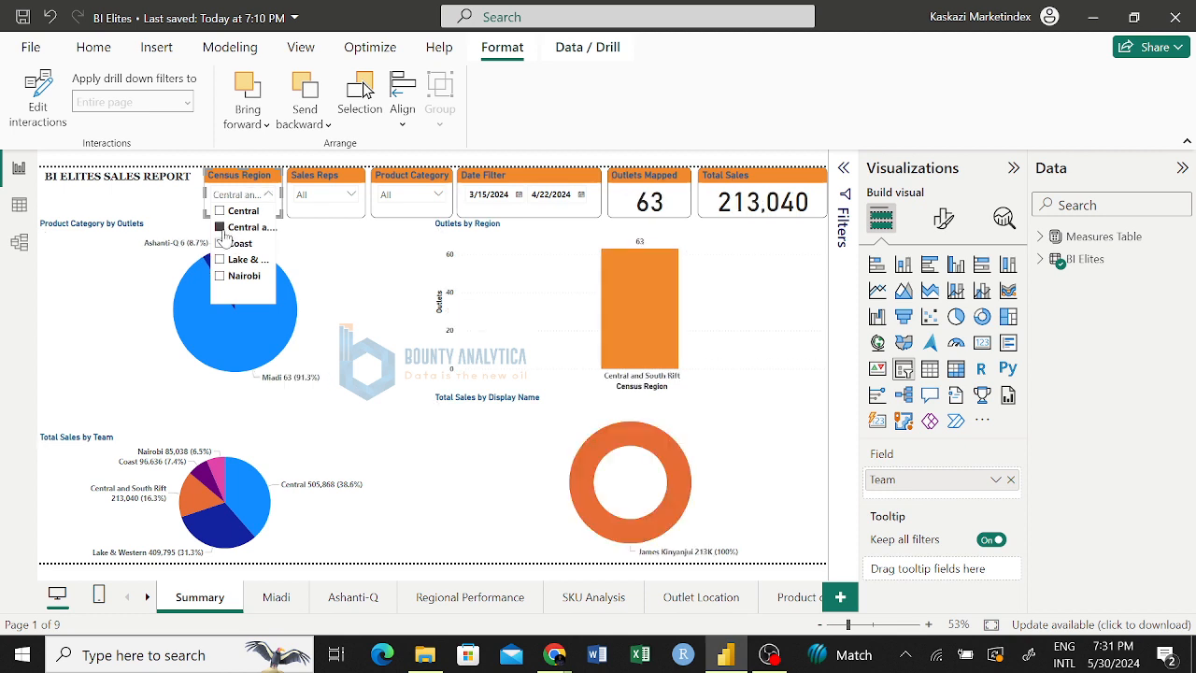
pyautogui.click(221, 227)
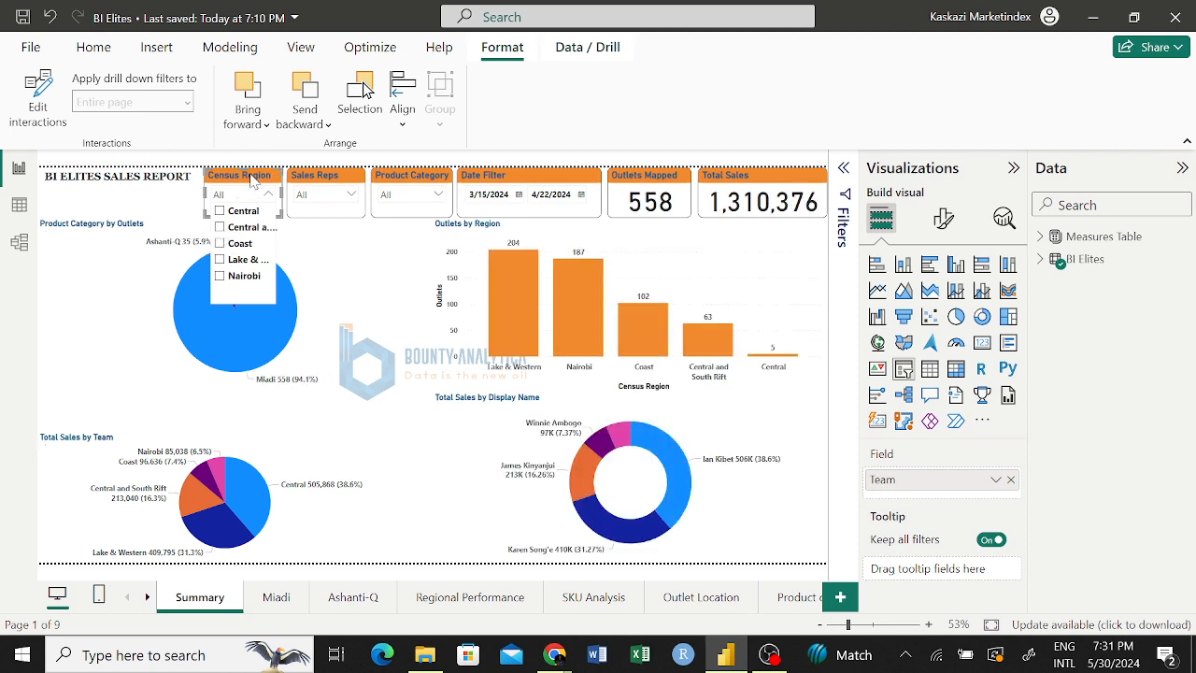
# Step: Restore the Census Region slicer's Filter interaction with the Total Sales by Team pie, and test it with Central and Coast before clearing the selection
pyautogui.click(37, 98)
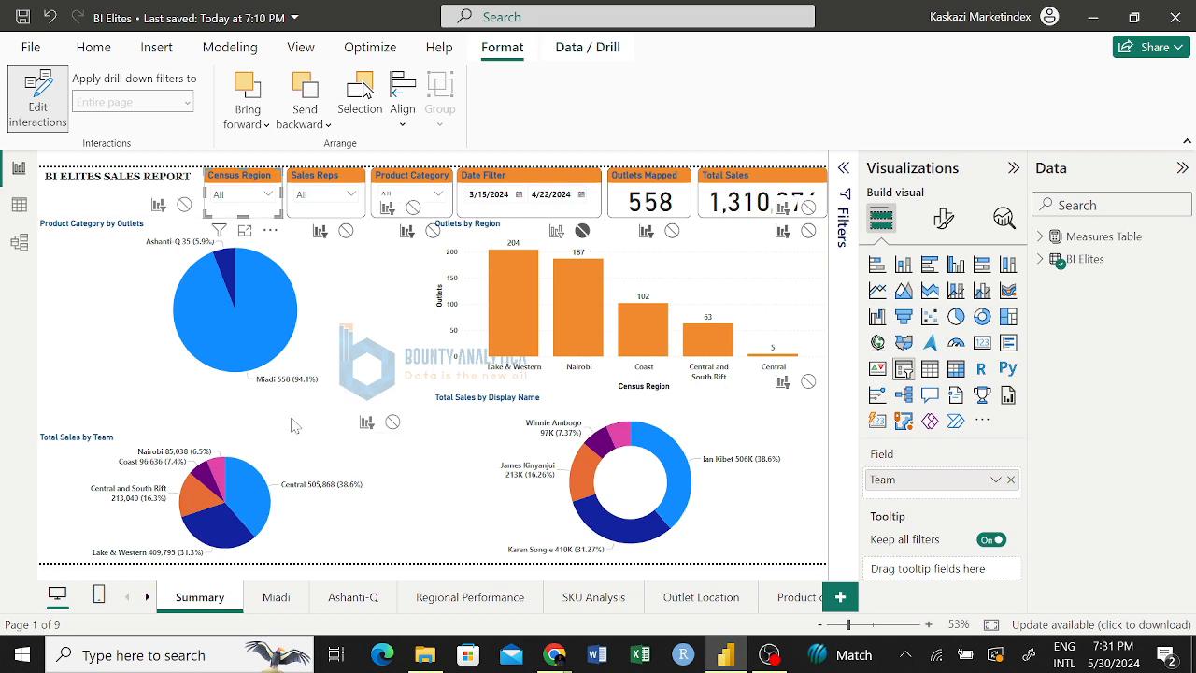
pyautogui.click(265, 225)
pyautogui.click(268, 194)
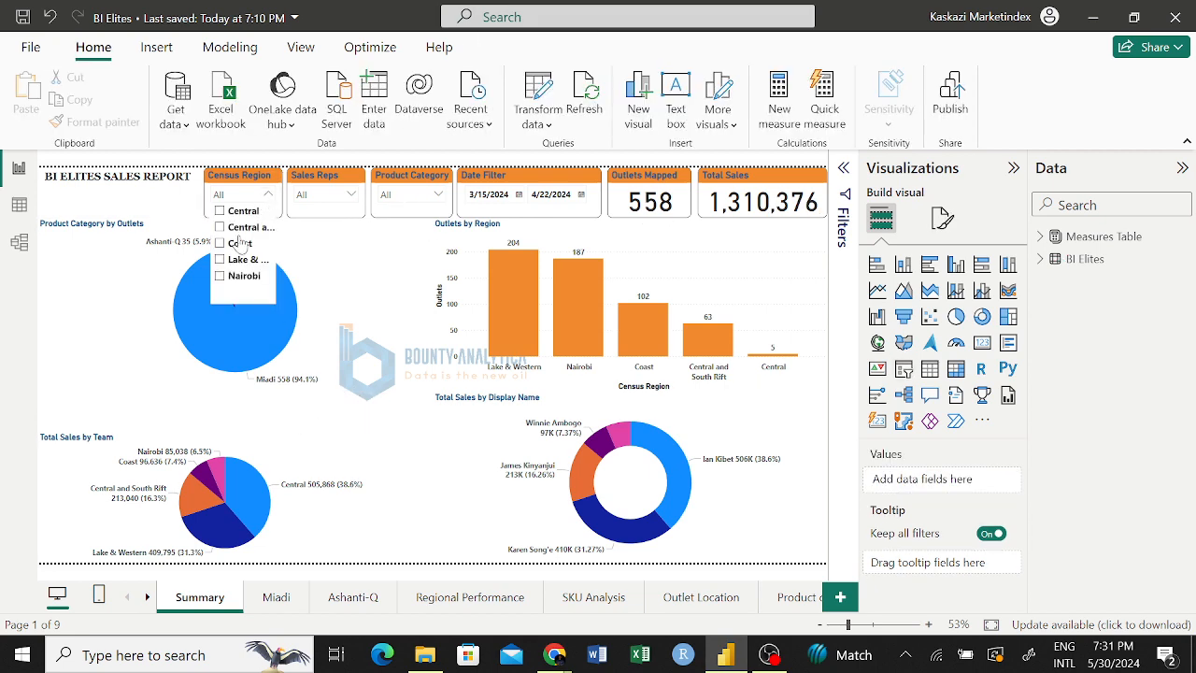
pyautogui.click(221, 211)
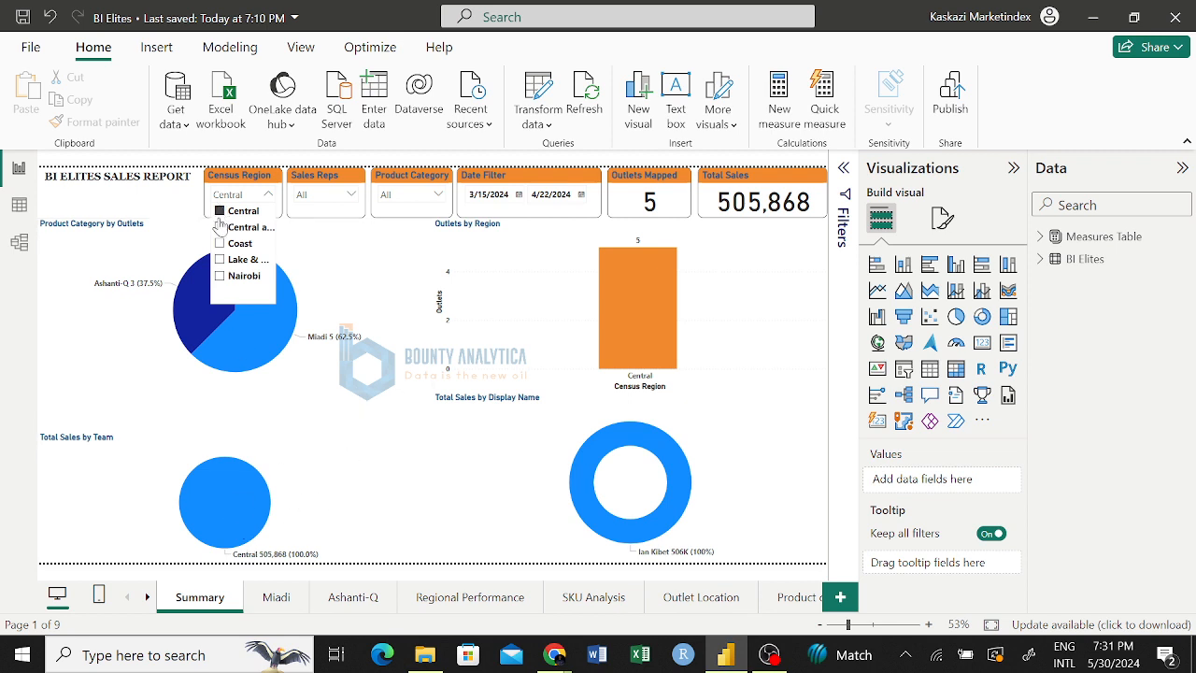
pyautogui.click(219, 243)
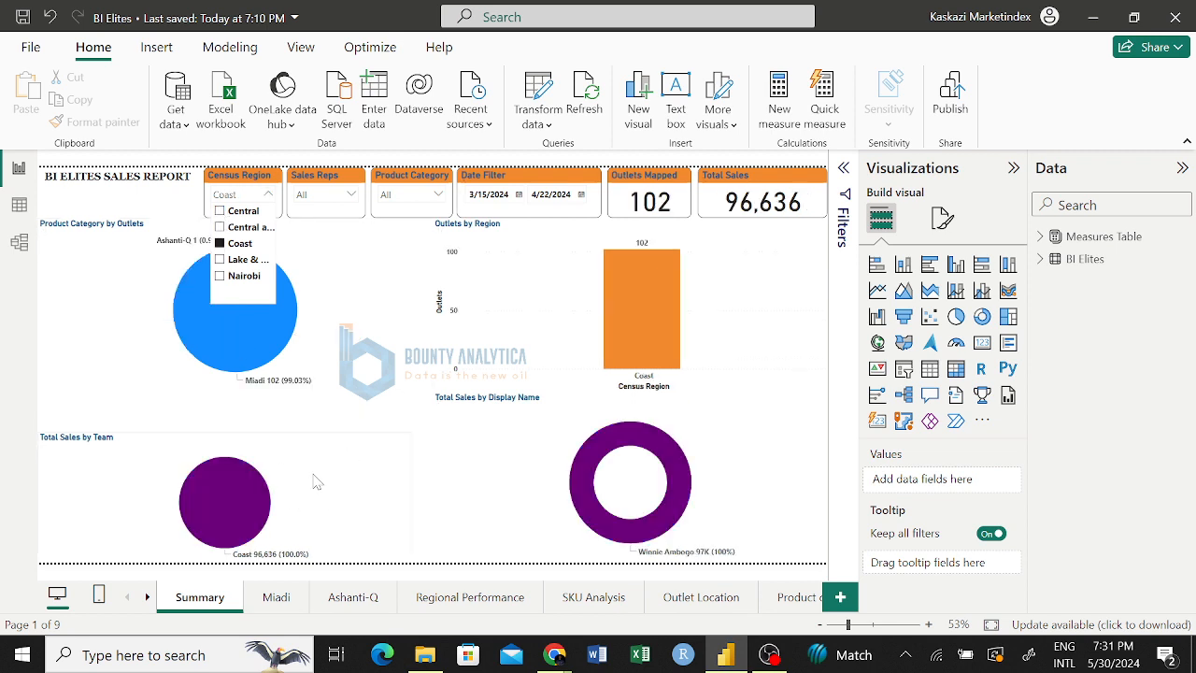
pyautogui.click(221, 244)
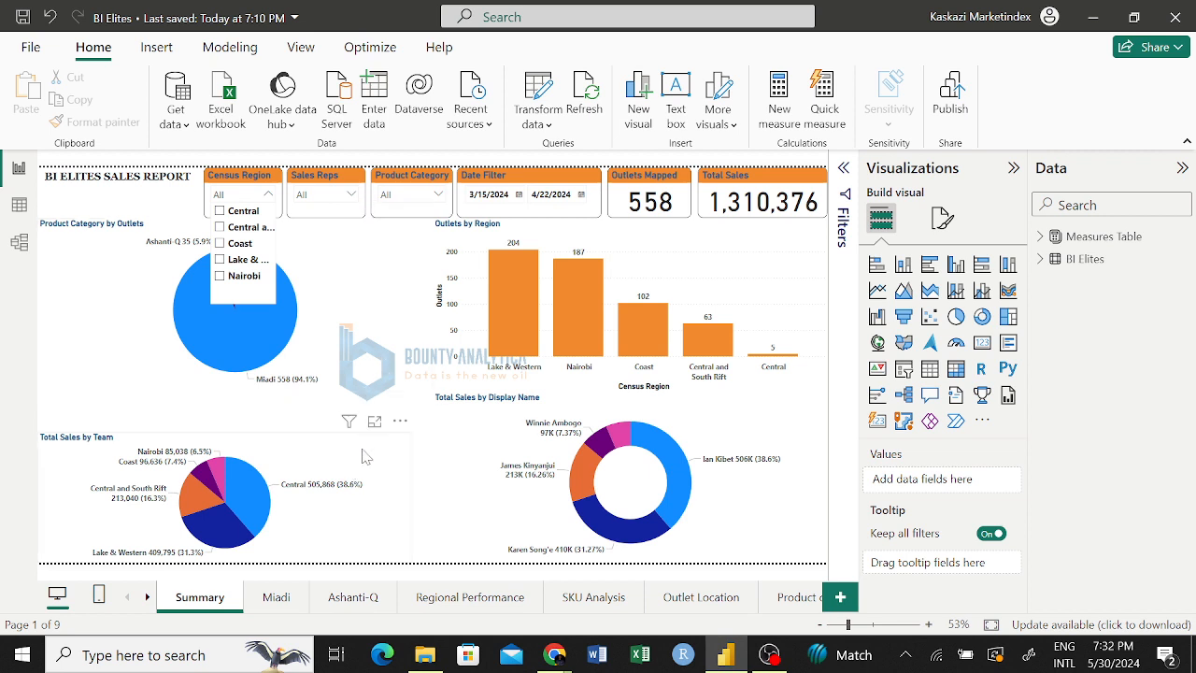
# Step: Enlarge the Total Sales by Team pie rightward and upward to line up with the neighbouring Display Name donut
pyautogui.click(392, 471)
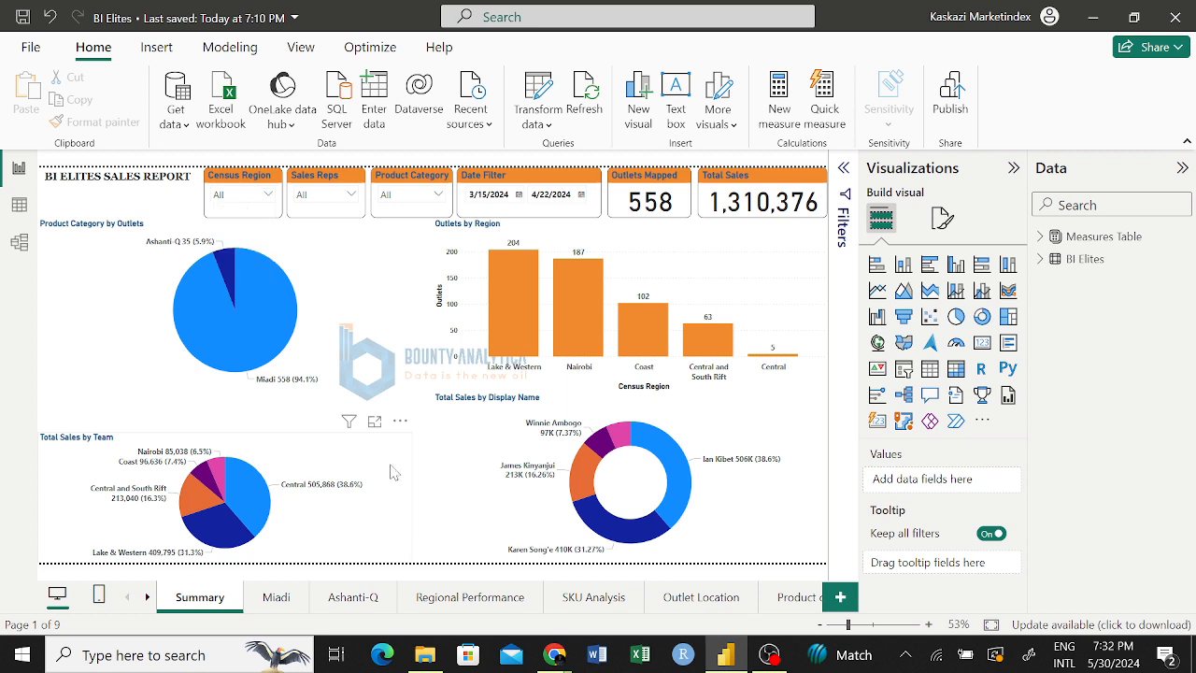
pyautogui.click(394, 471)
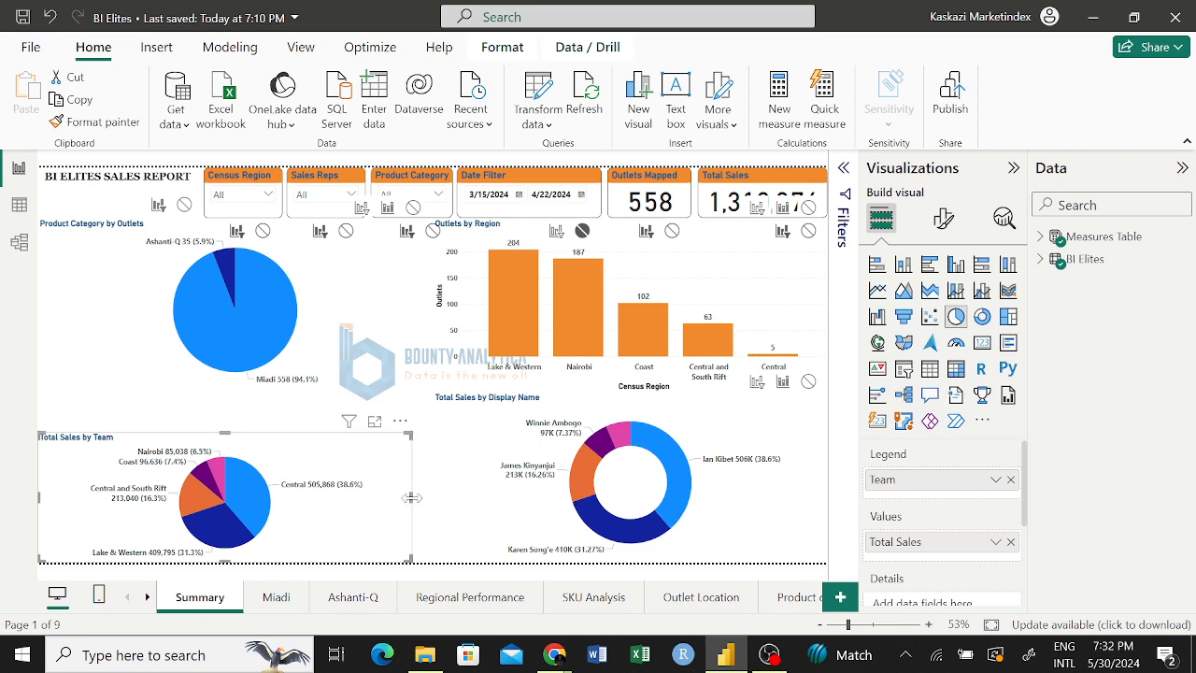
pyautogui.moveTo(408, 496); pyautogui.dragTo(435, 525)
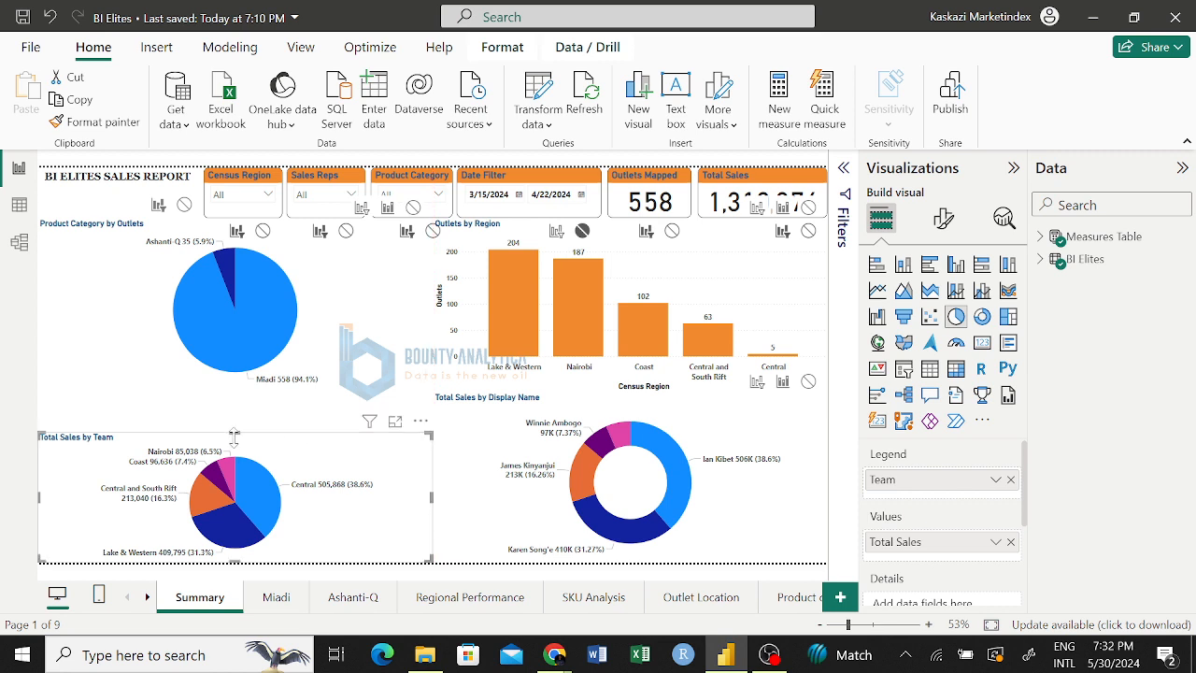
pyautogui.moveTo(234, 435); pyautogui.dragTo(239, 398)
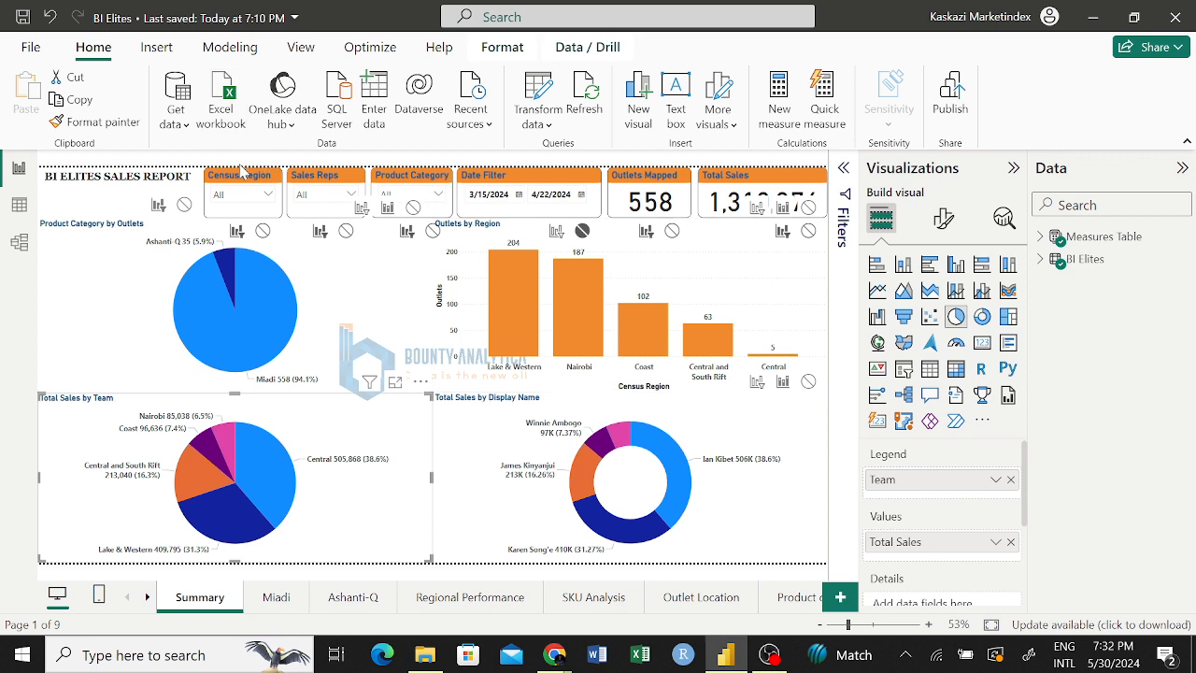
# Step: Select the Census Region slicer and turn off interaction editing for the Summary page
pyautogui.click(240, 178)
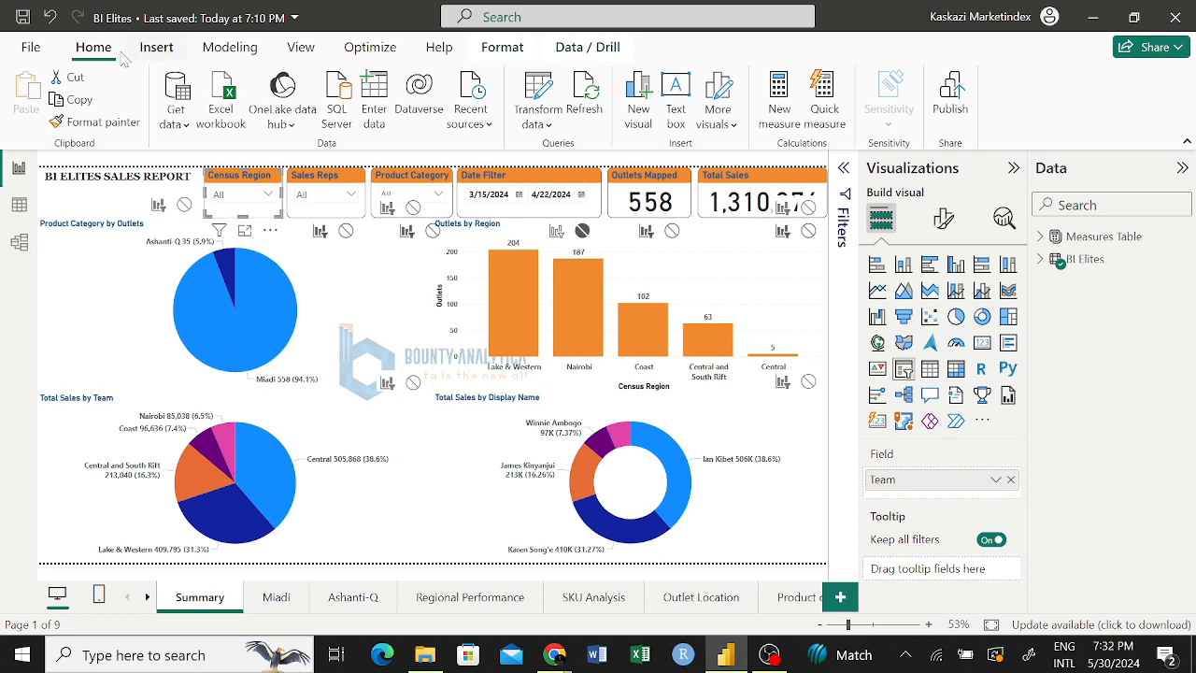
pyautogui.click(502, 46)
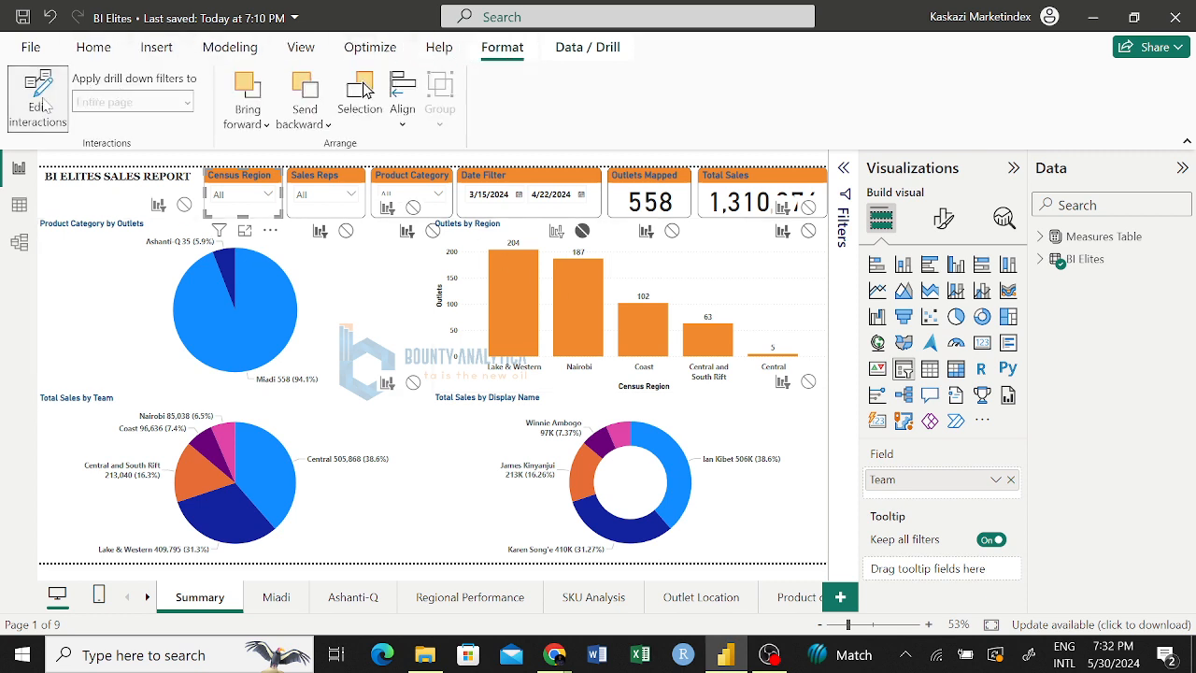
pyautogui.click(44, 105)
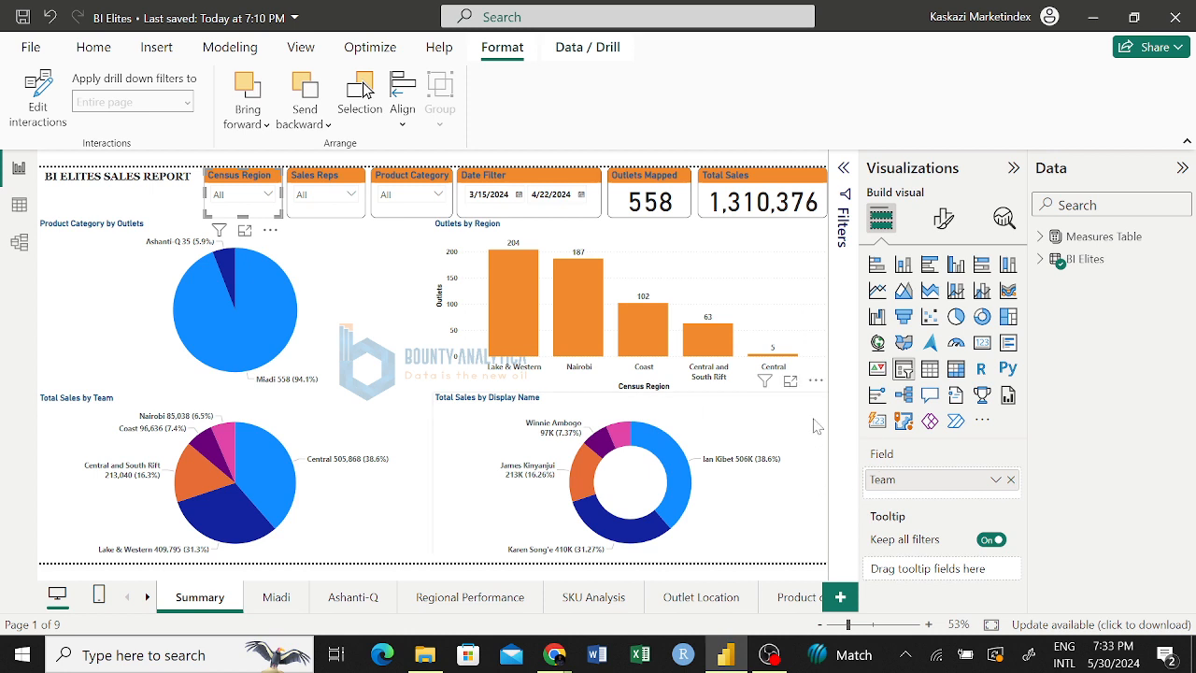
# Step: Try inserting a Q&A visual on the Summary page, delete it, and try inserting a text box
pyautogui.click(92, 49)
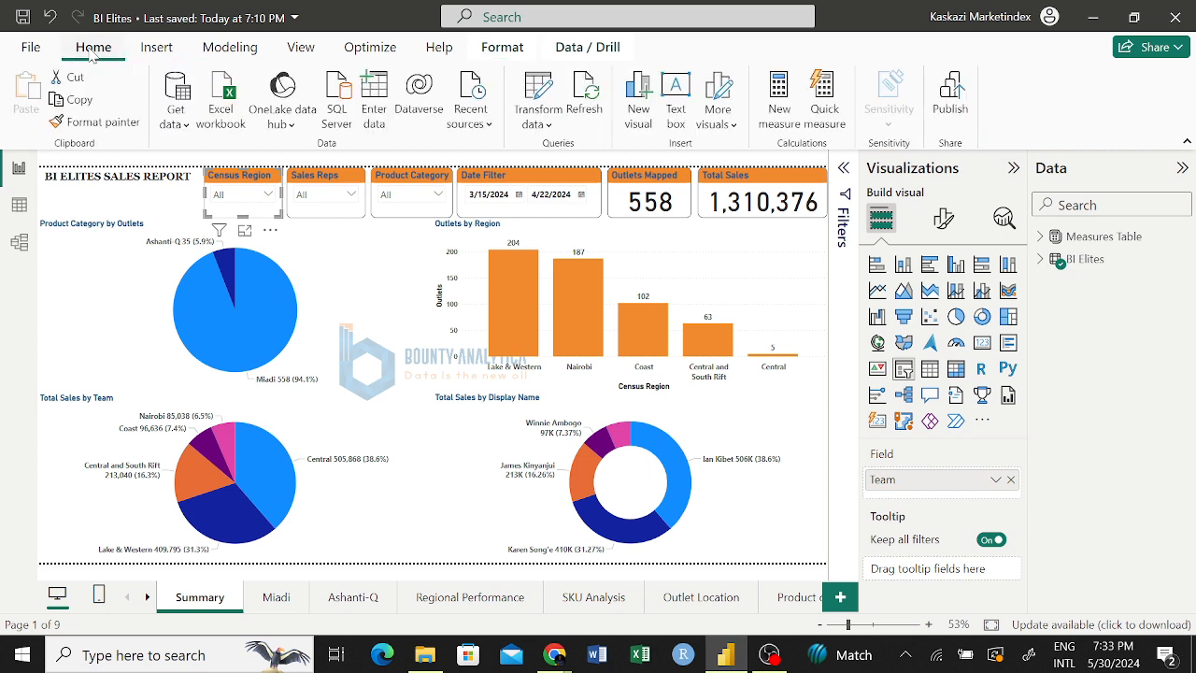
pyautogui.click(141, 48)
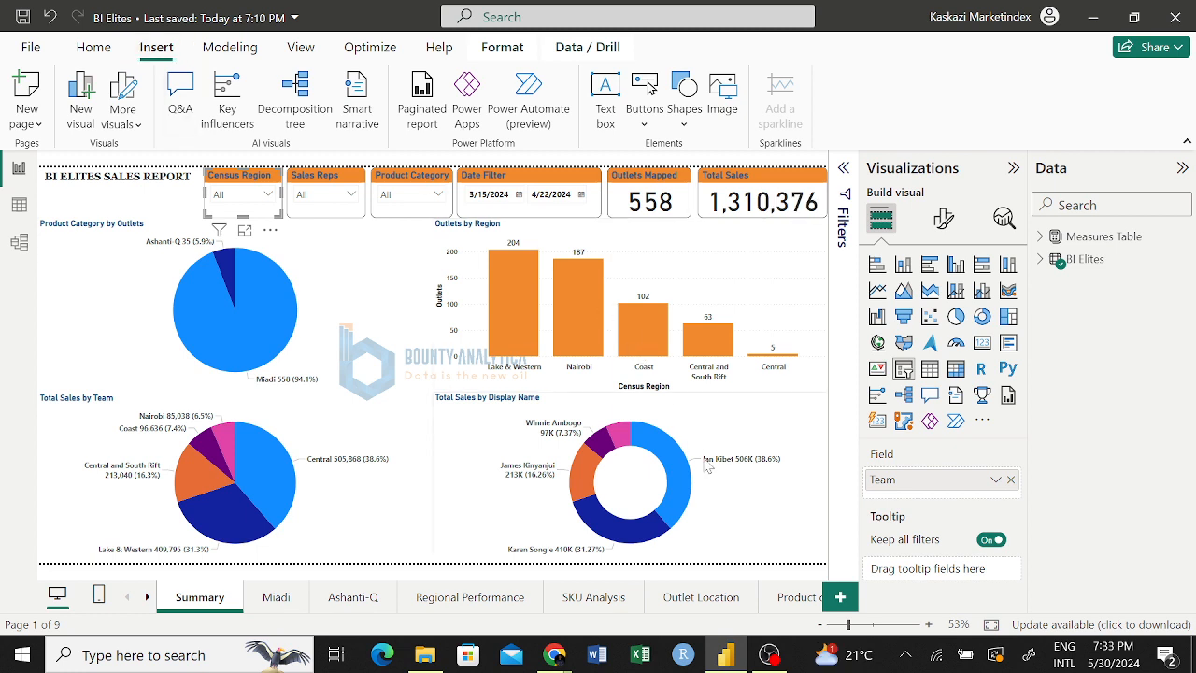
pyautogui.click(772, 435)
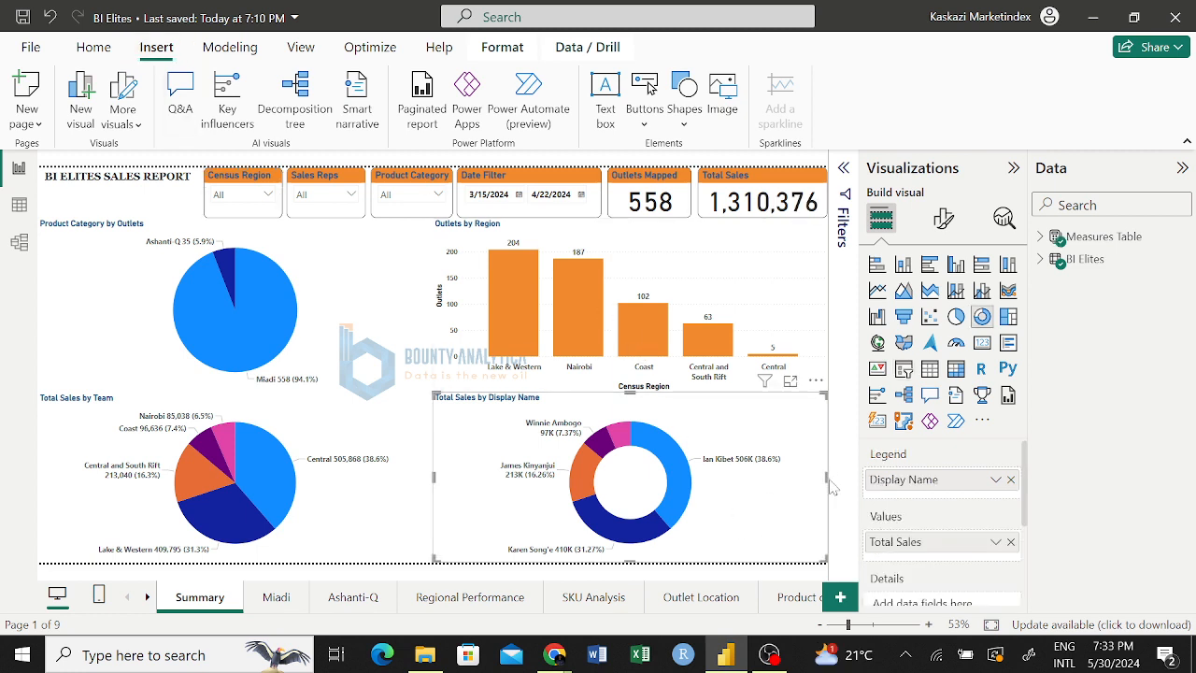
pyautogui.click(190, 111)
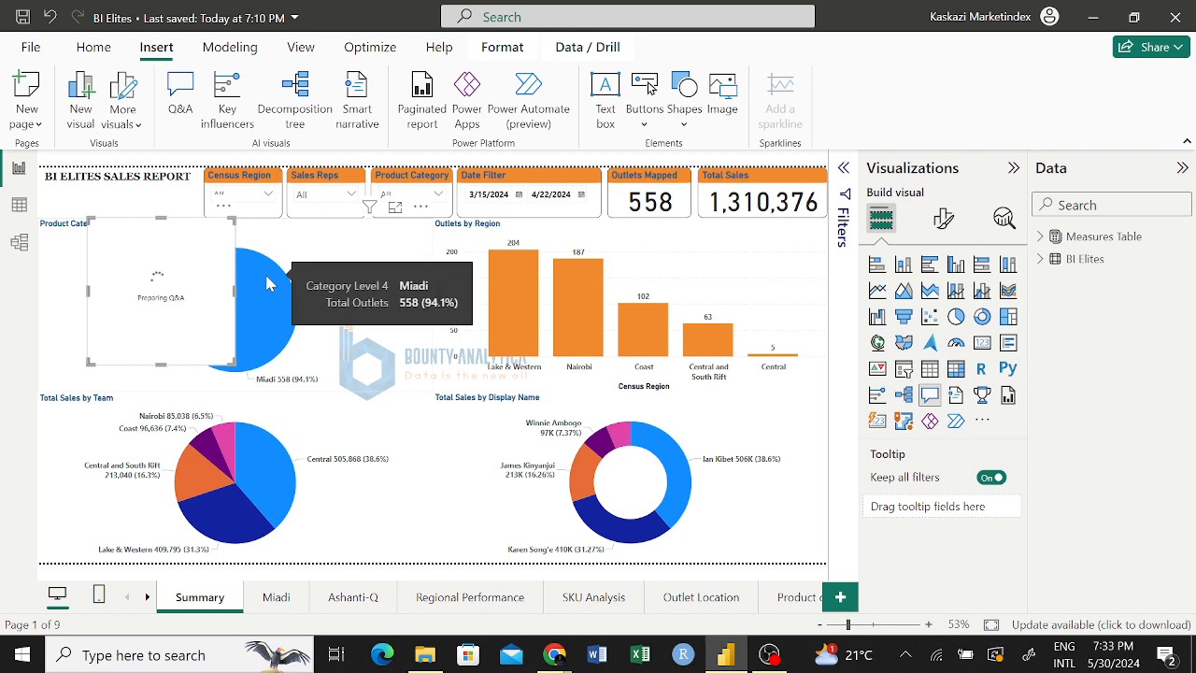
pyautogui.press('Delete')
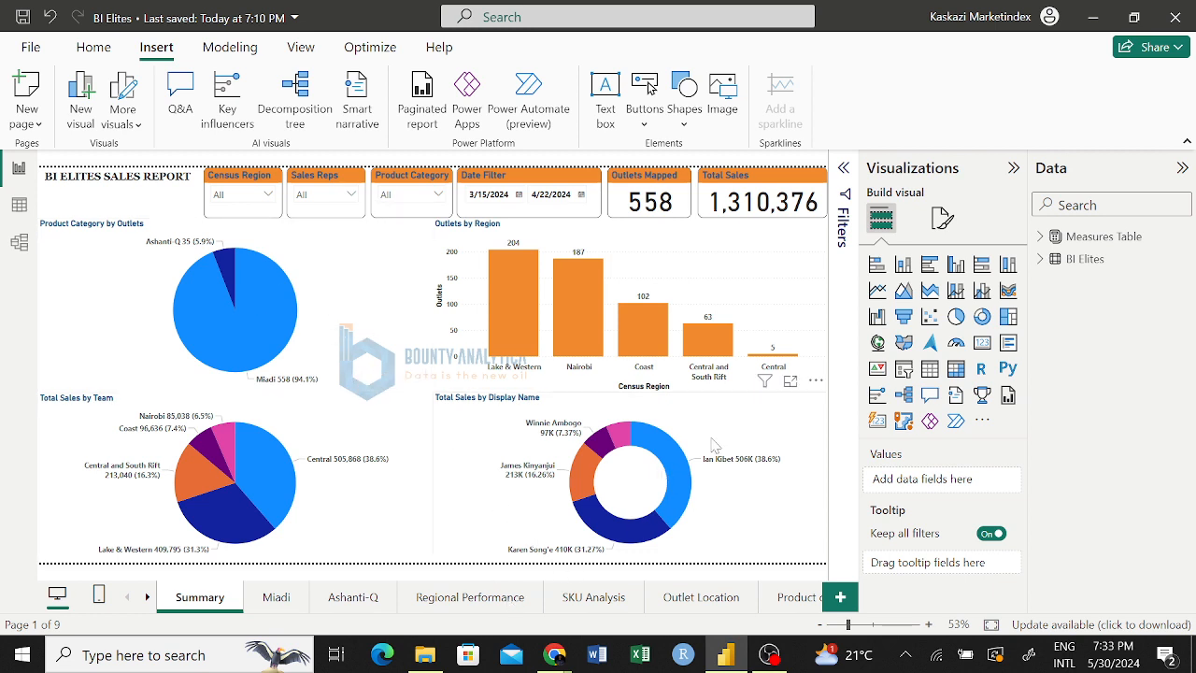
pyautogui.click(783, 422)
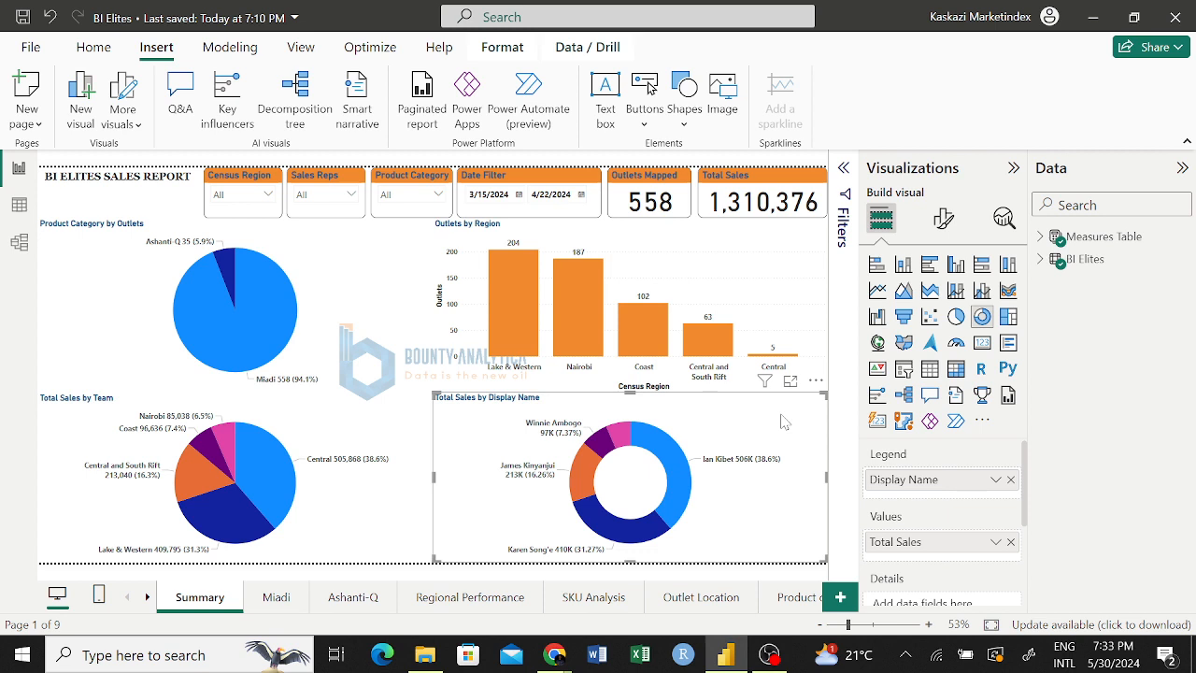
pyautogui.click(599, 116)
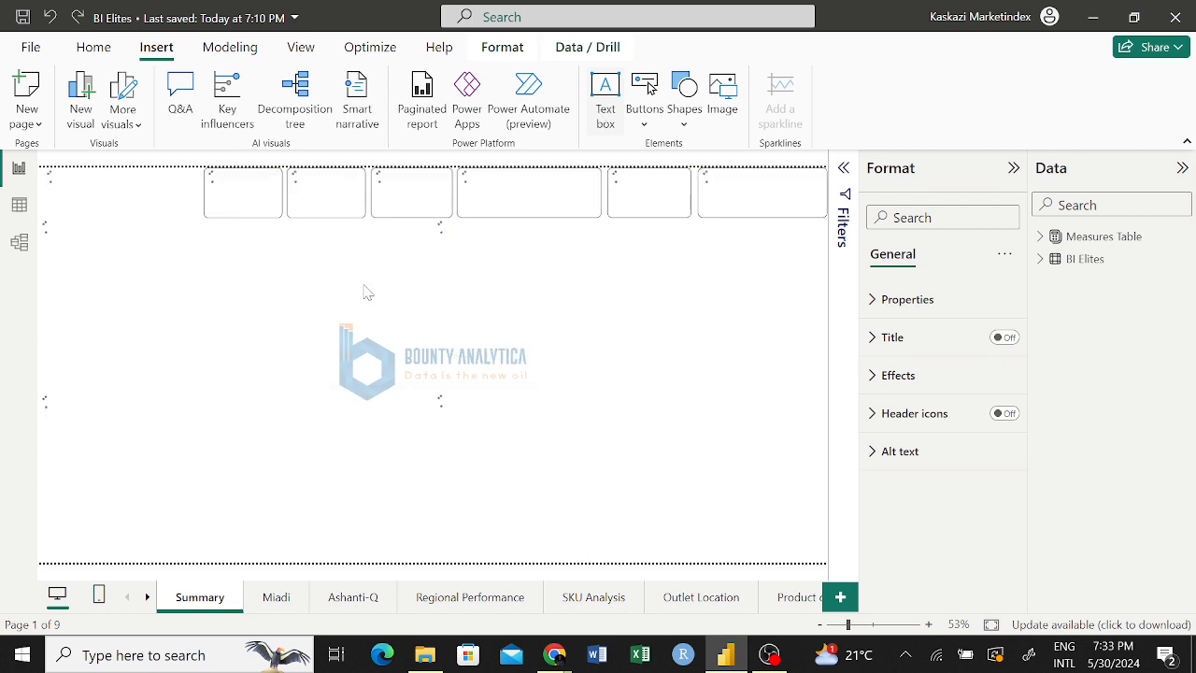
pyautogui.click(230, 53)
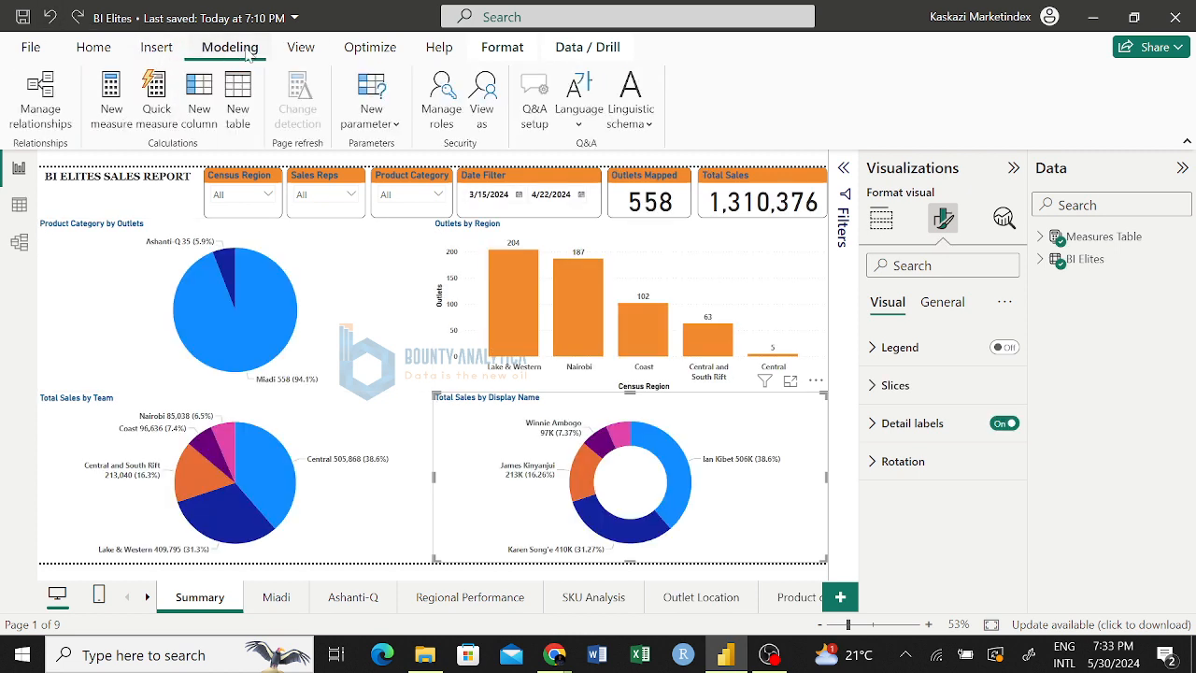
pyautogui.click(298, 50)
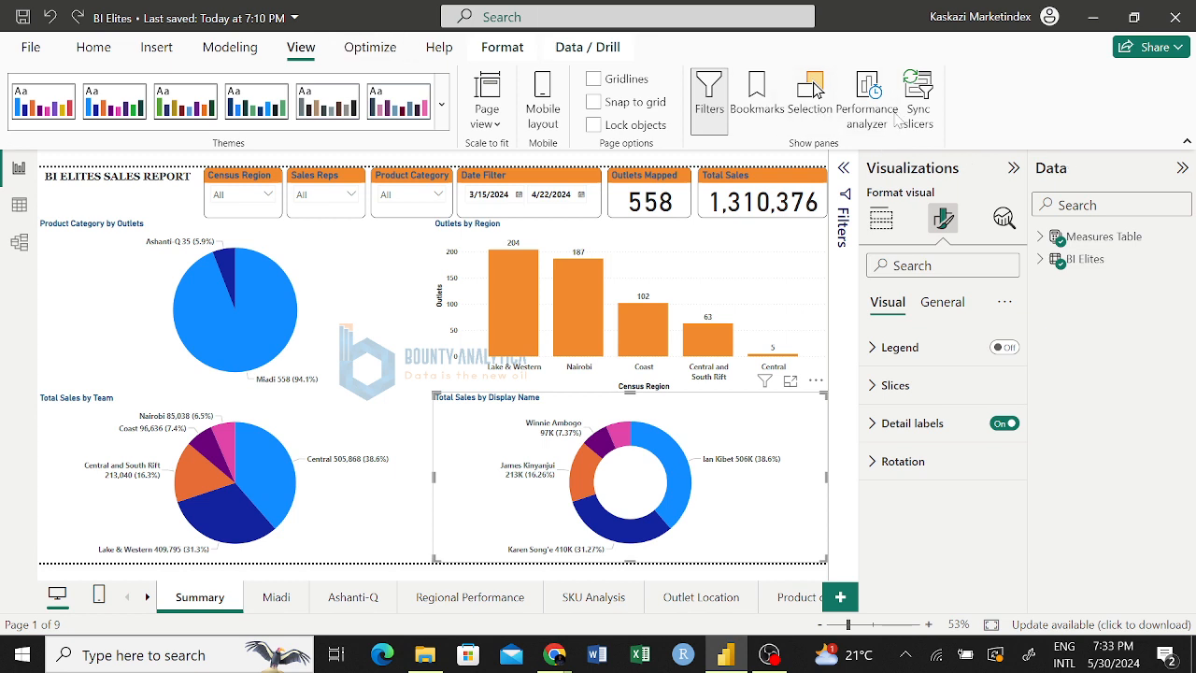
pyautogui.click(370, 46)
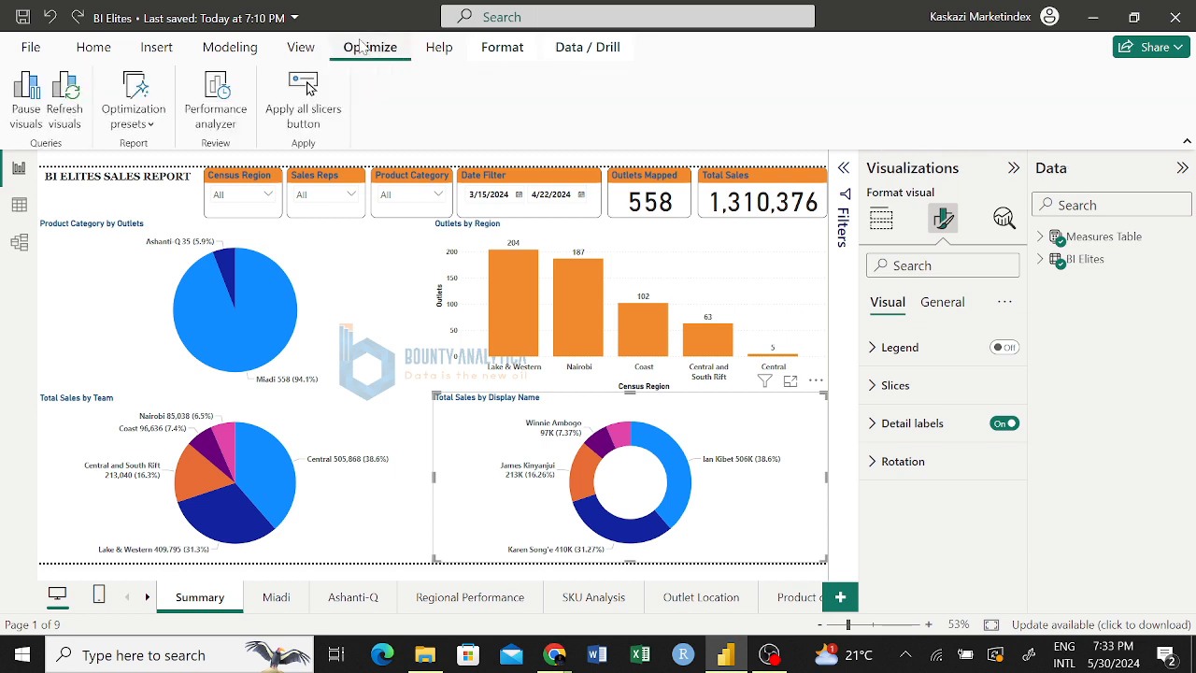
pyautogui.click(439, 47)
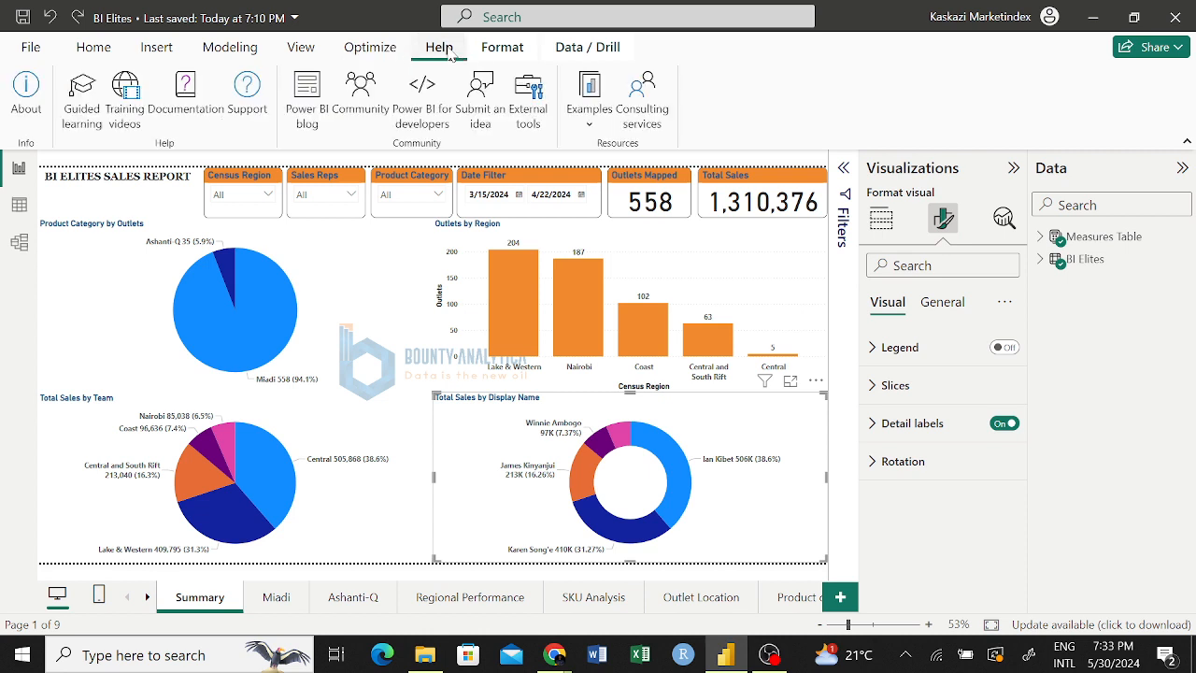
pyautogui.click(581, 51)
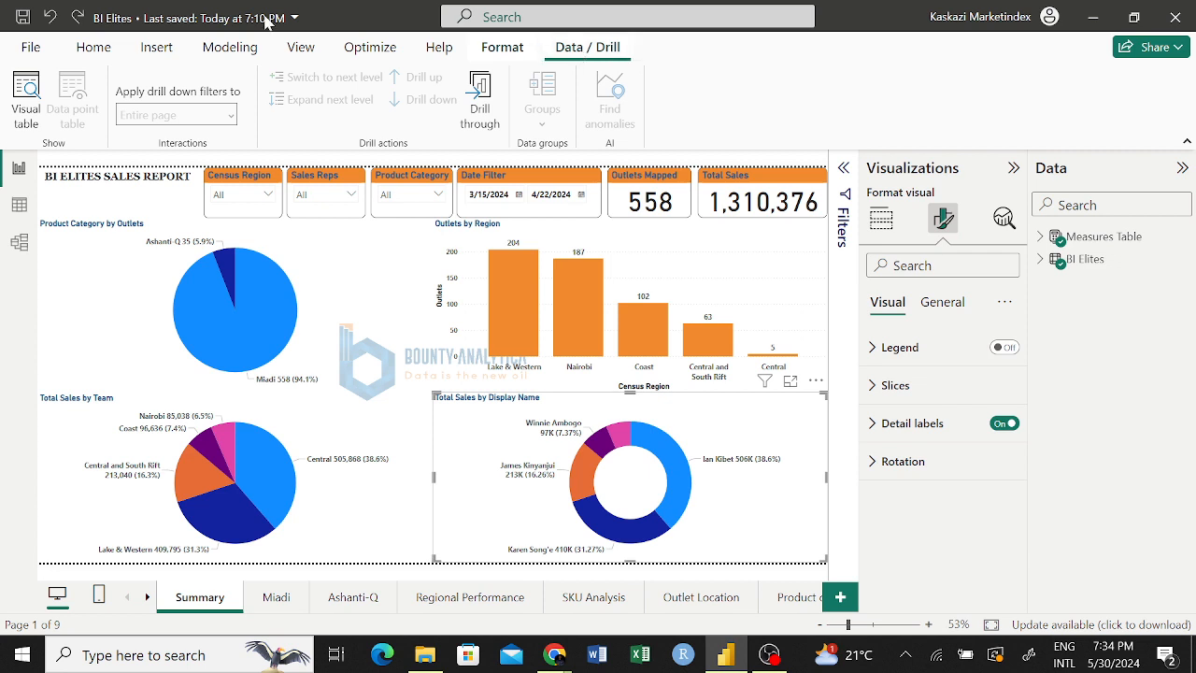
pyautogui.click(94, 49)
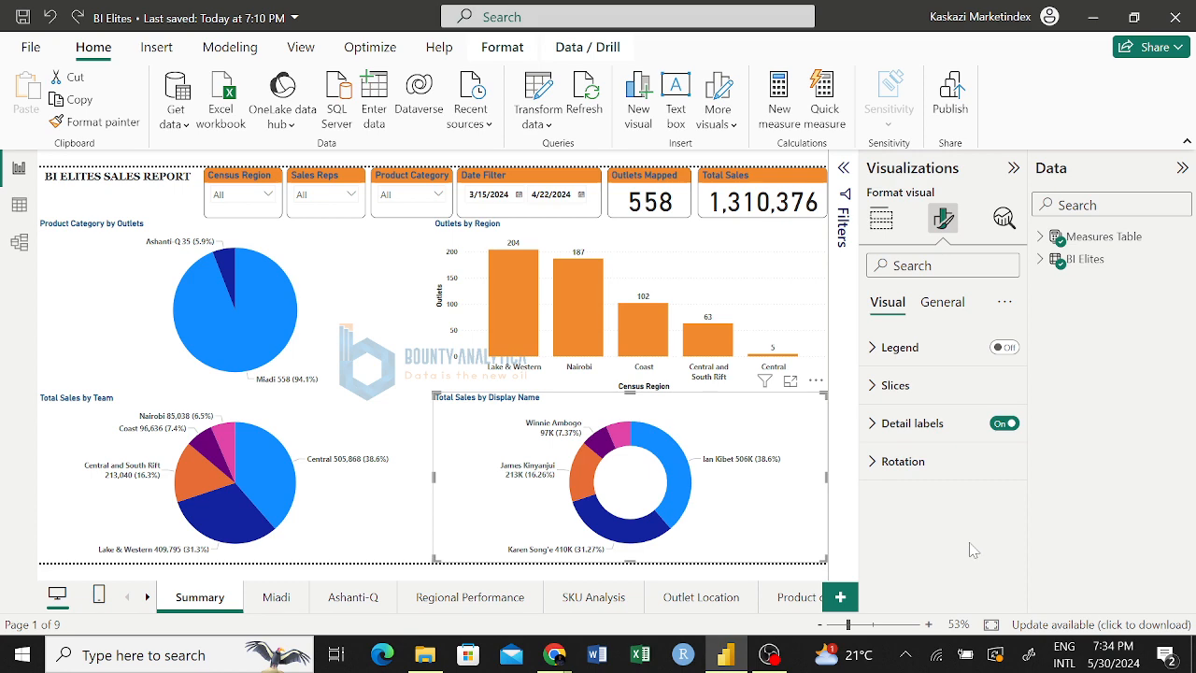
pyautogui.click(772, 657)
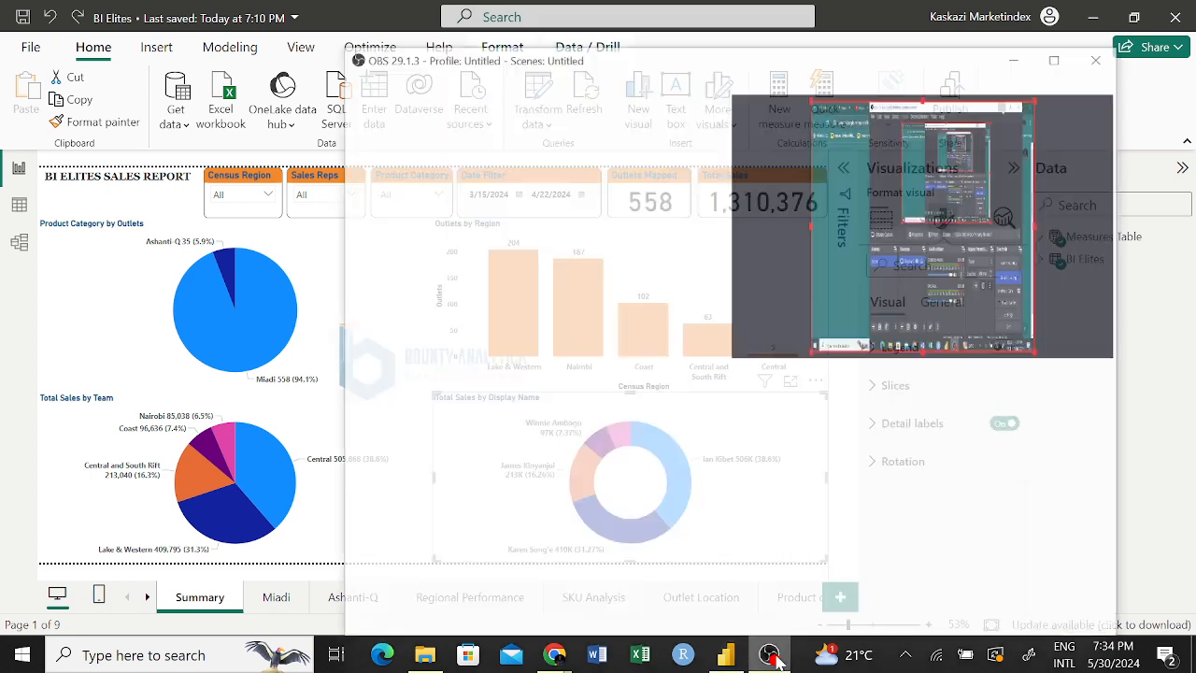